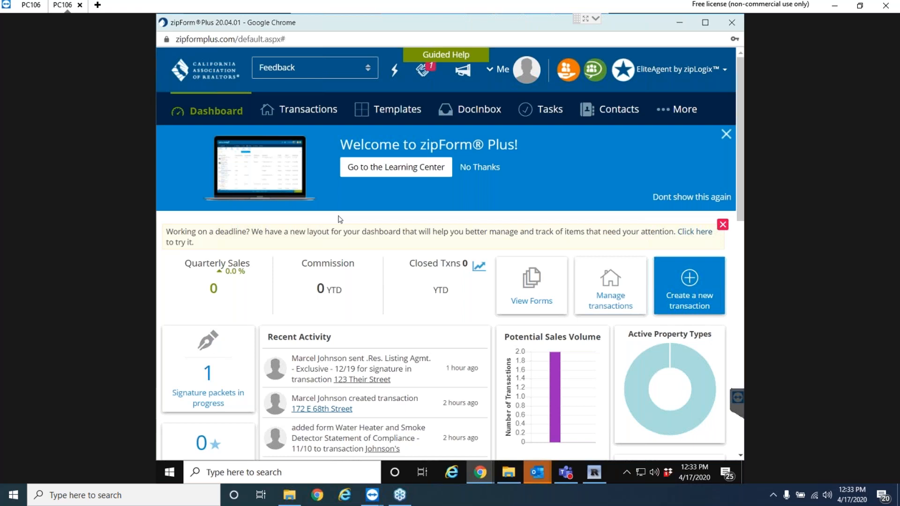
Open the most recently modified transaction from the Transactions list.
click(301, 112)
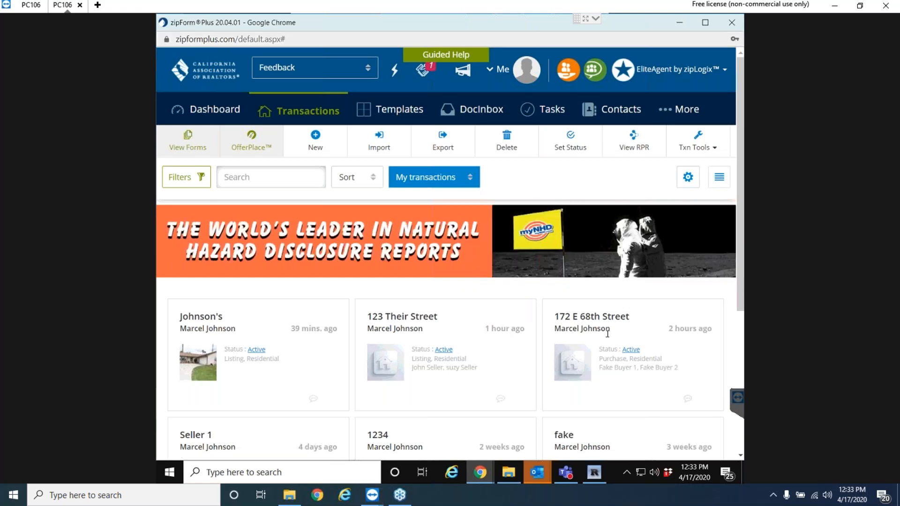
scroll(407, 338, down, 1)
scroll(408, 342, down, 3)
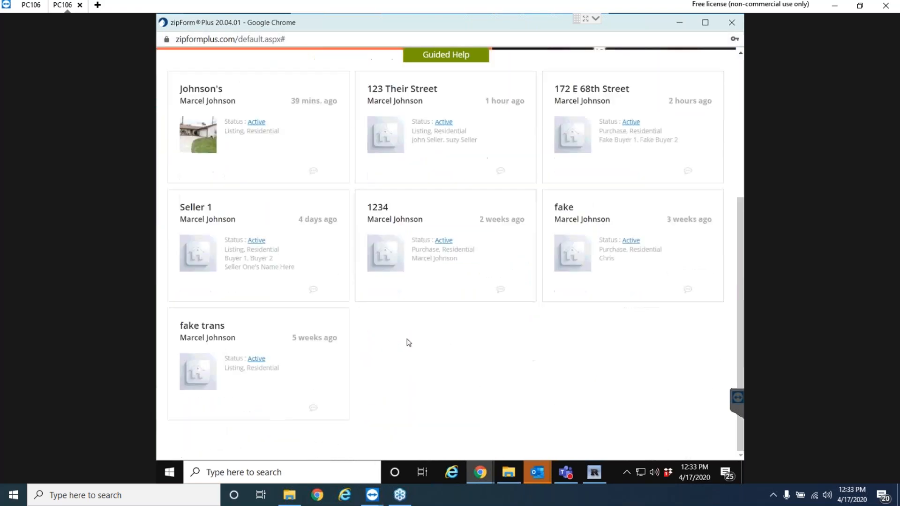
scroll(408, 342, up, 4)
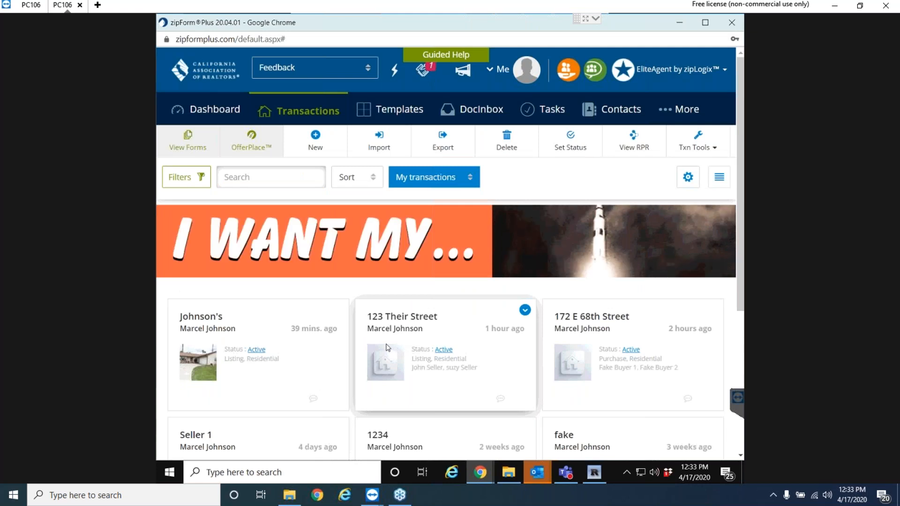
click(220, 327)
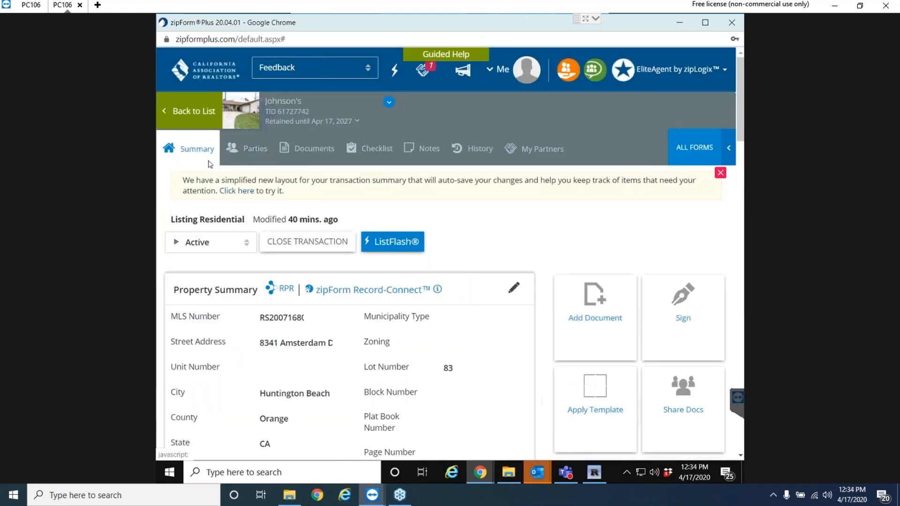
Open the Cover Sheet form from the transaction's Documents tab.
scroll(369, 358, down, 5)
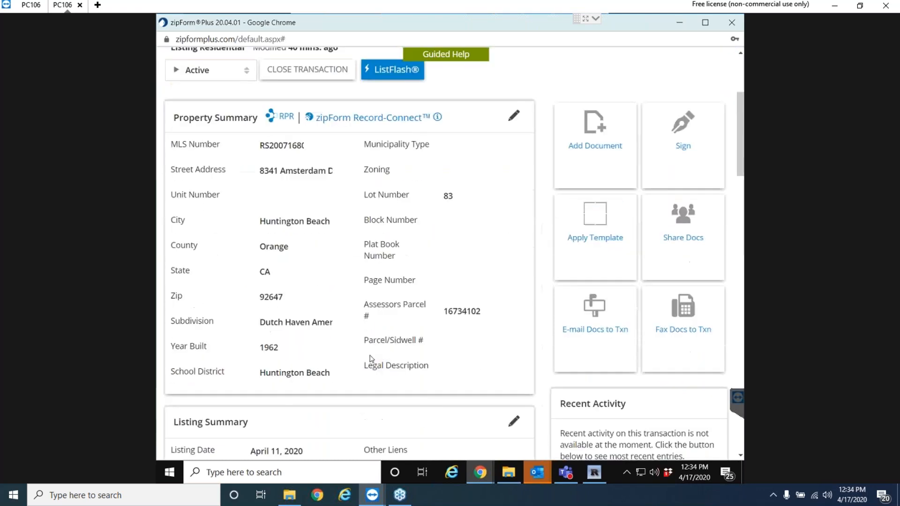
scroll(368, 358, up, 5)
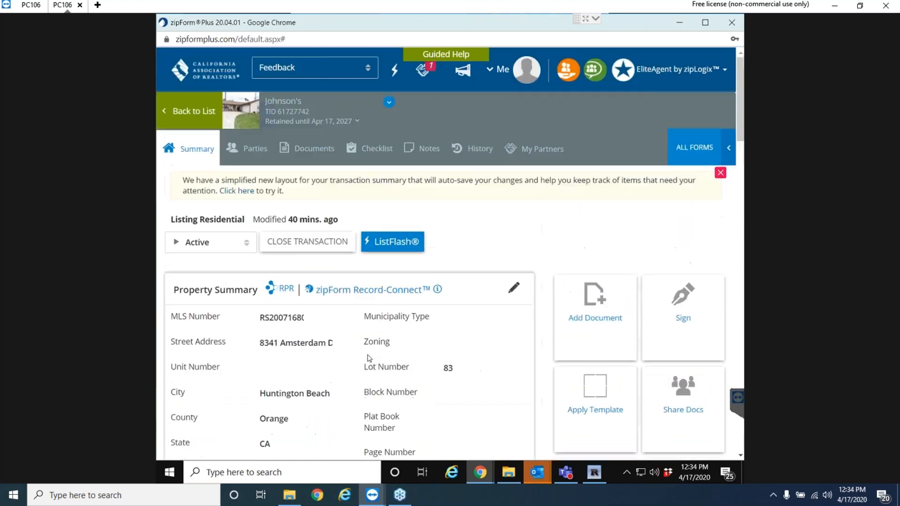
click(305, 154)
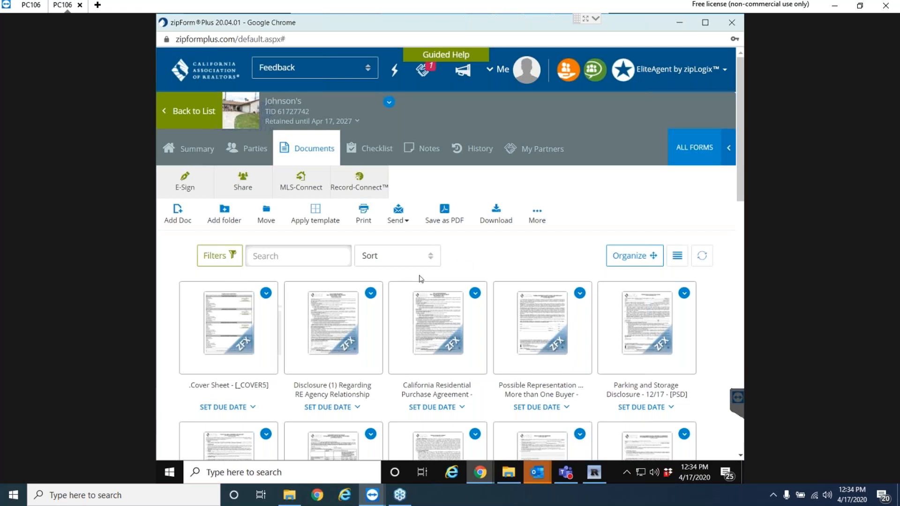
click(233, 330)
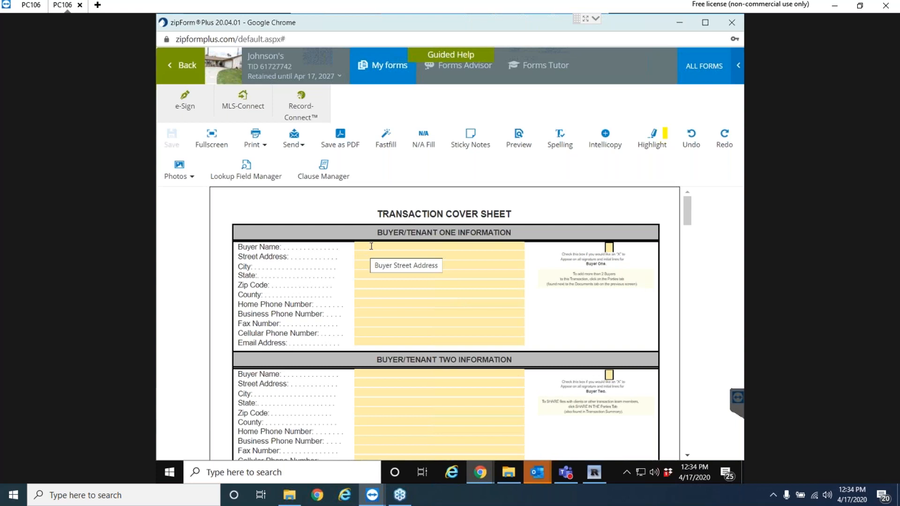
Enter Buyer One's full name and e-mail address on the Cover Sheet.
click(387, 248)
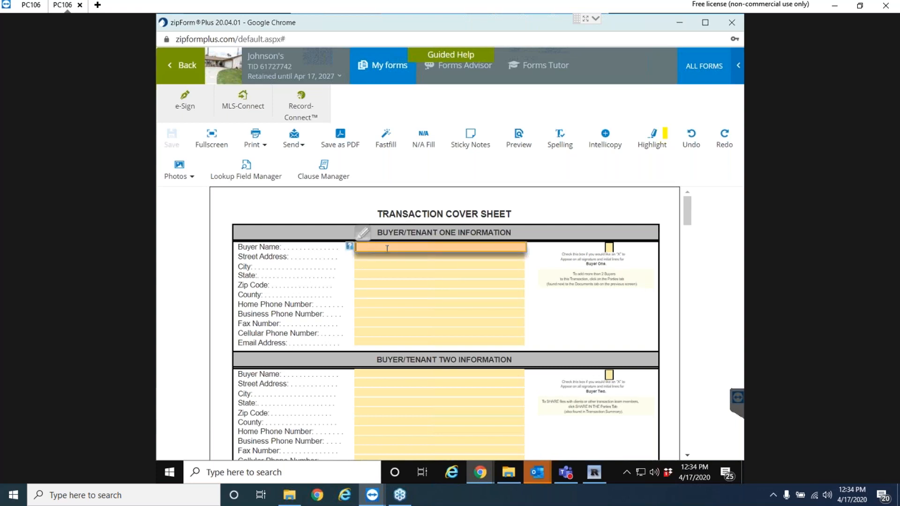
click(379, 342)
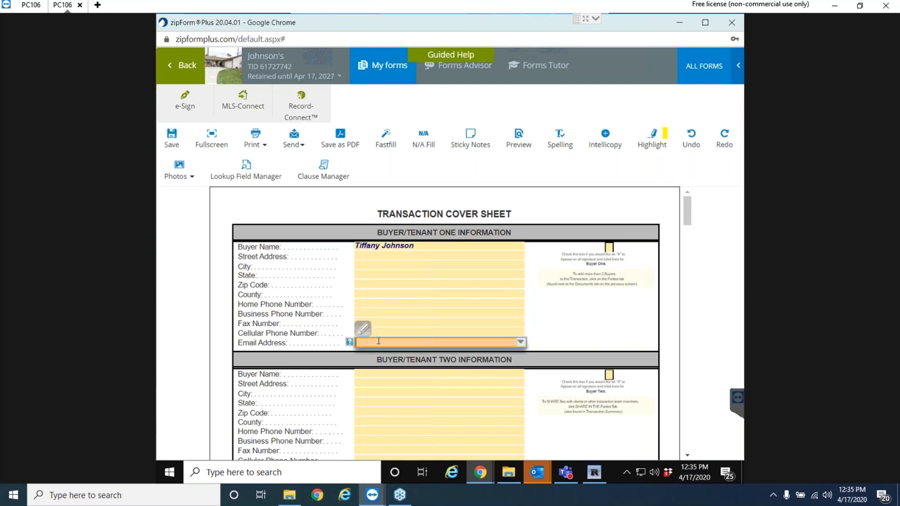
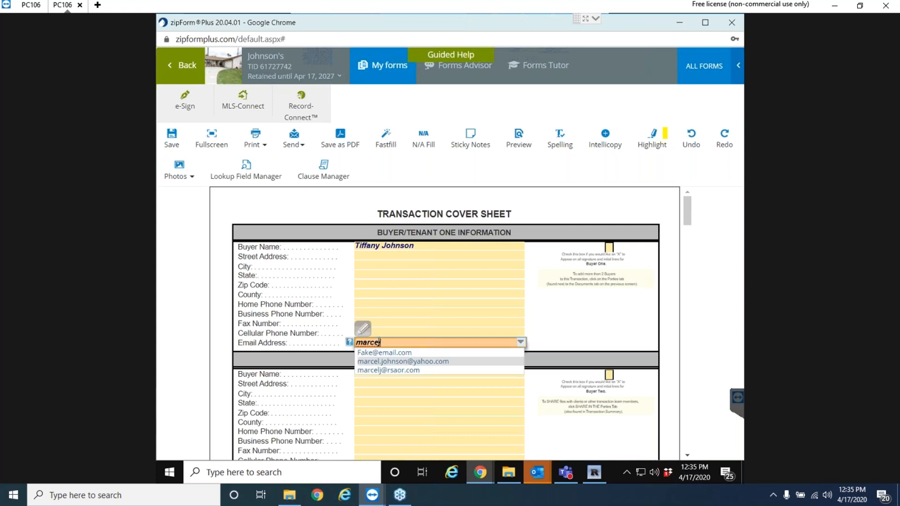
click(422, 333)
click(495, 296)
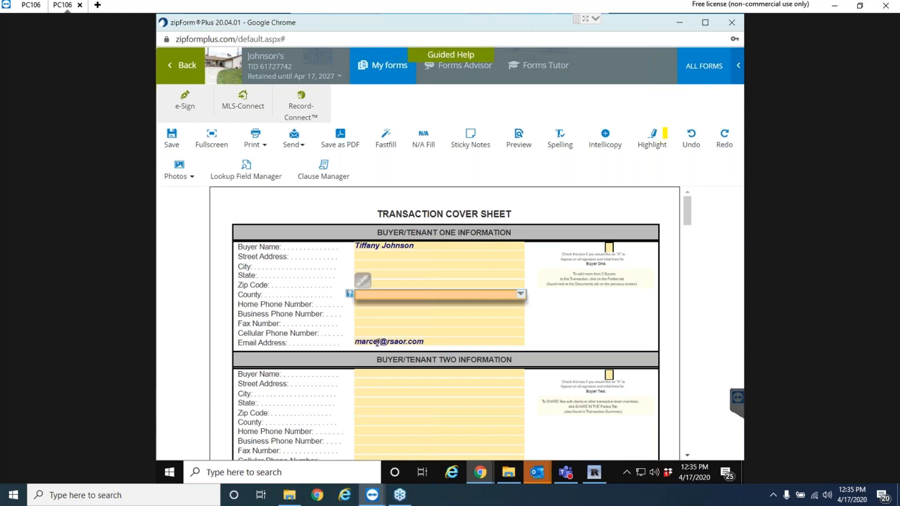
Correct Buyer One's e-mail address by adding the missing letter 'l'.
click(378, 343)
text(l)
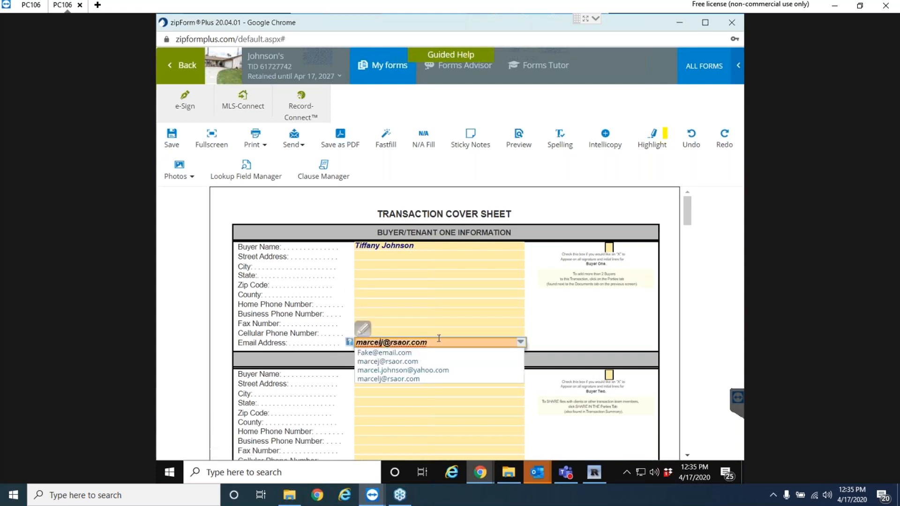
click(438, 341)
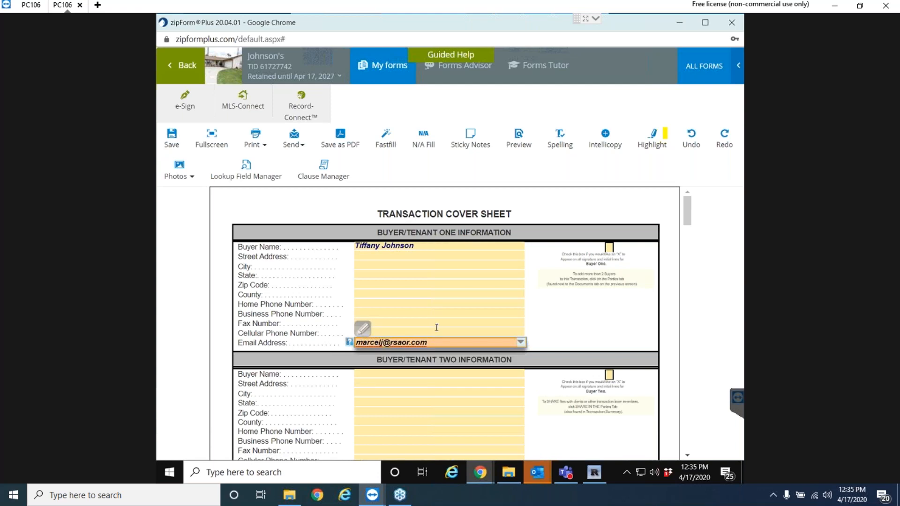
click(436, 330)
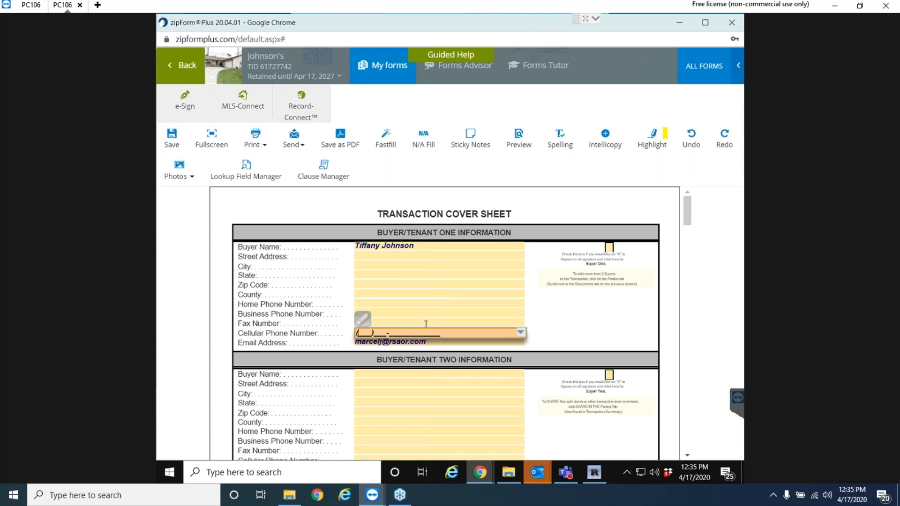
click(393, 374)
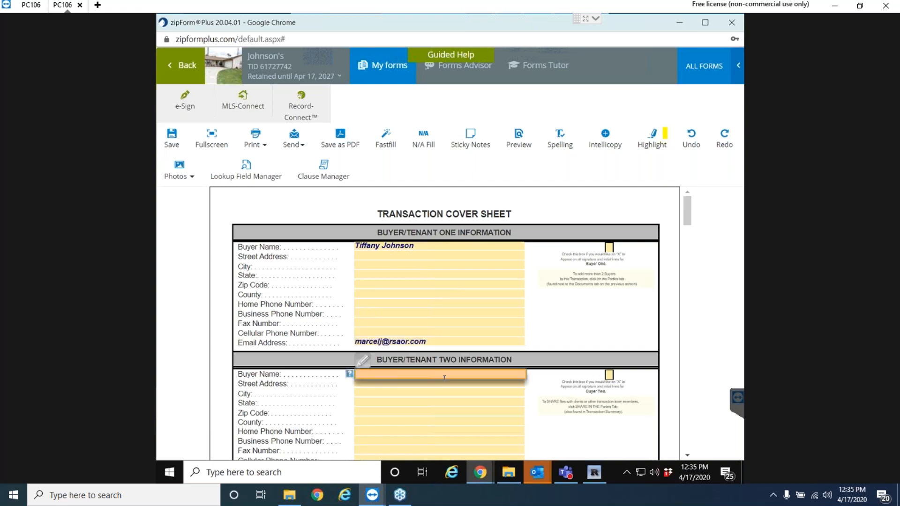
Enter Buyer Two's full name, fixing a typo, and their e-mail address.
scroll(443, 399, down, 3)
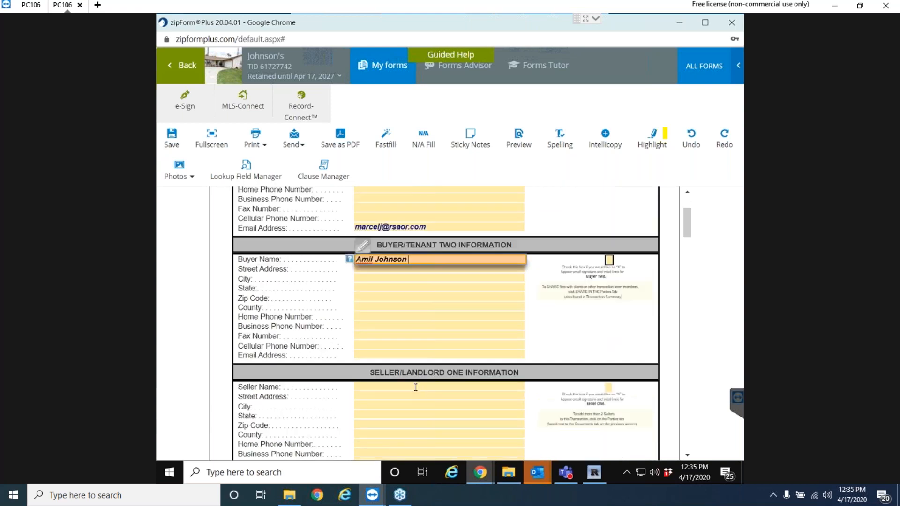
click(413, 354)
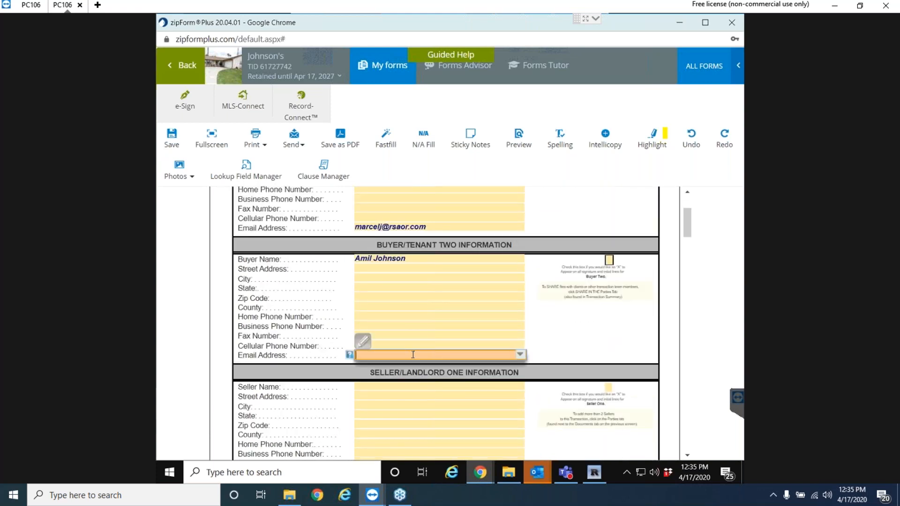
text(fake@)
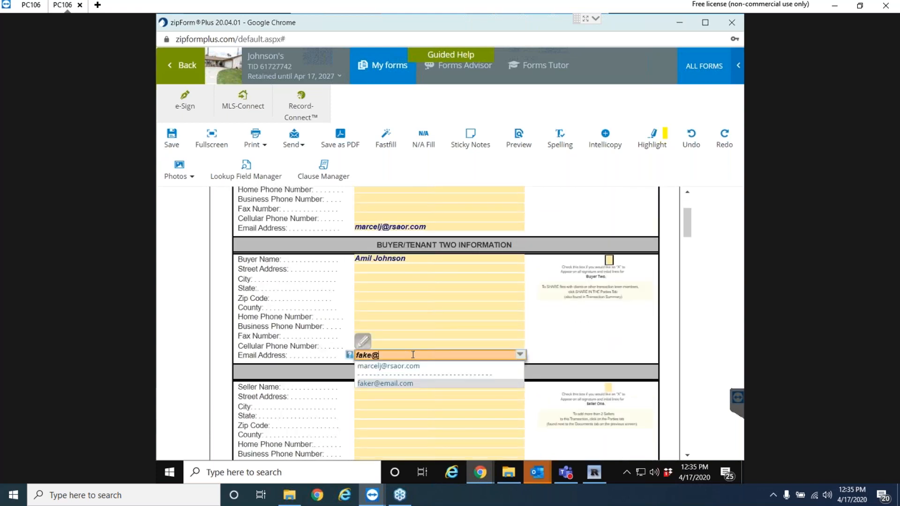
text(email.com)
key(Tab)
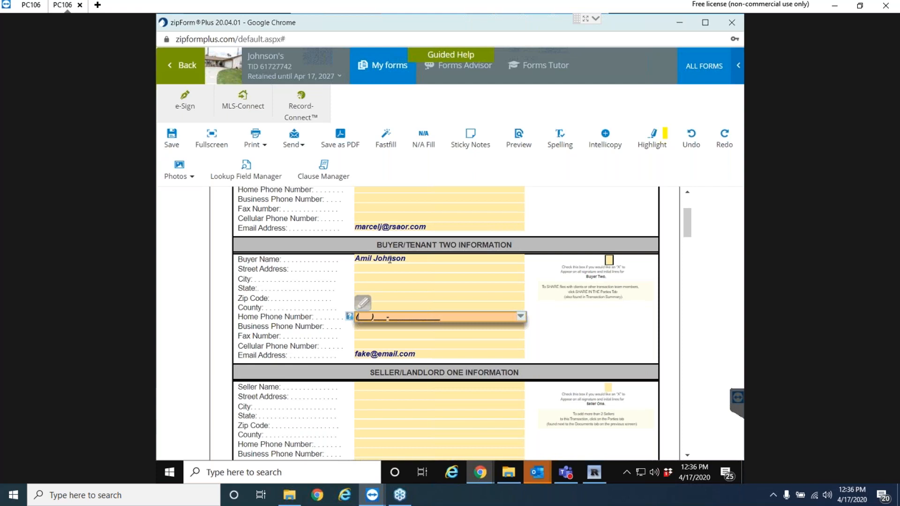
scroll(348, 281, up, 3)
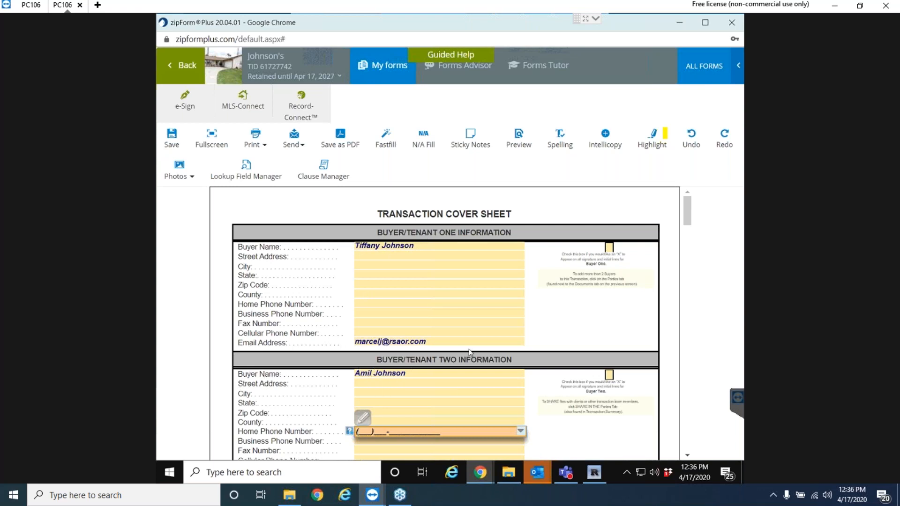
scroll(526, 337, down, 2)
Fill the Buyer's Broker Firm Name with the agent's name from its saved-choices list.
scroll(525, 338, down, 7)
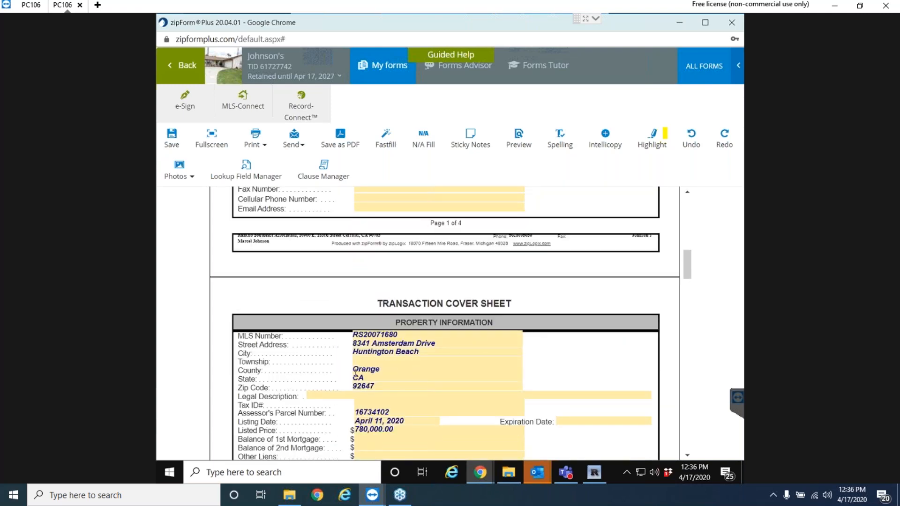
scroll(410, 348, down, 9)
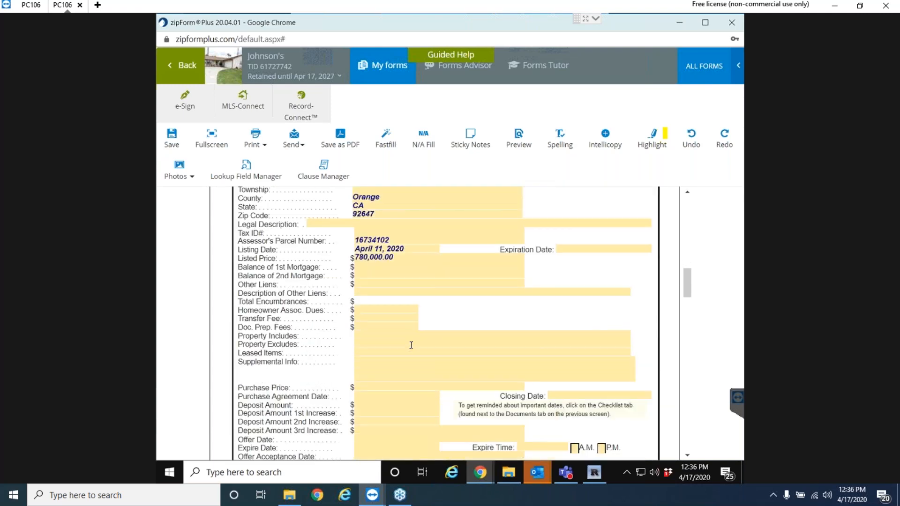
scroll(415, 338, down, 4)
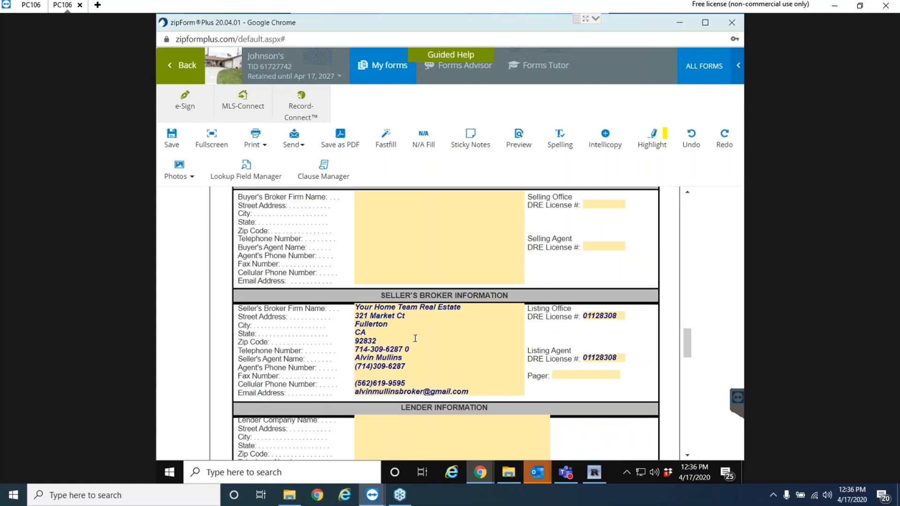
scroll(415, 338, down, 1)
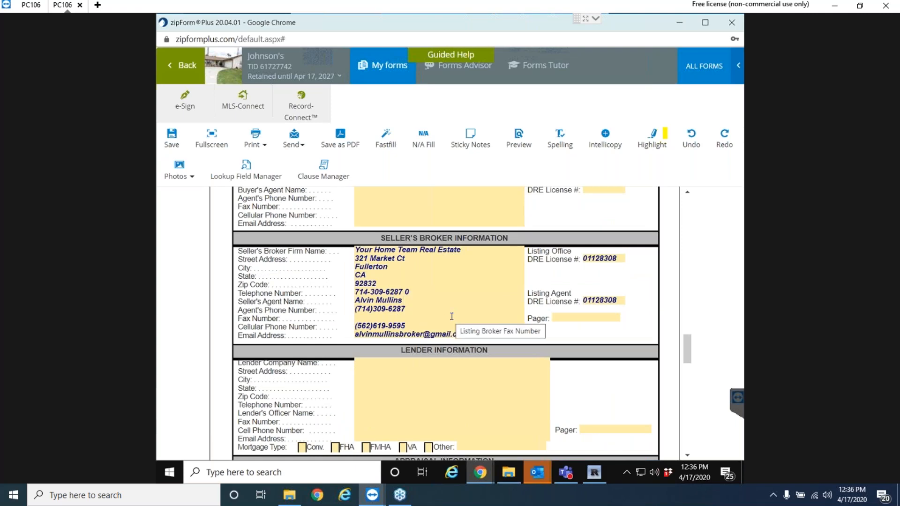
scroll(446, 324, down, 3)
scroll(452, 316, up, 7)
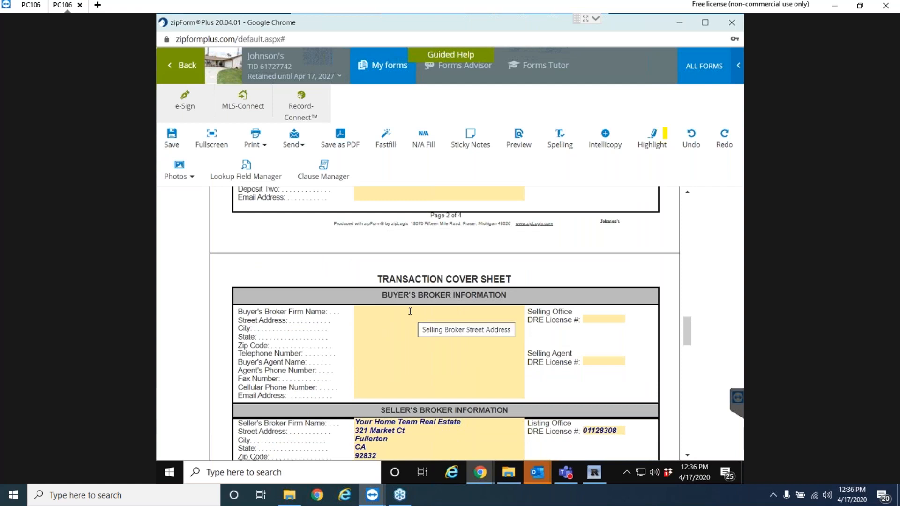
click(410, 312)
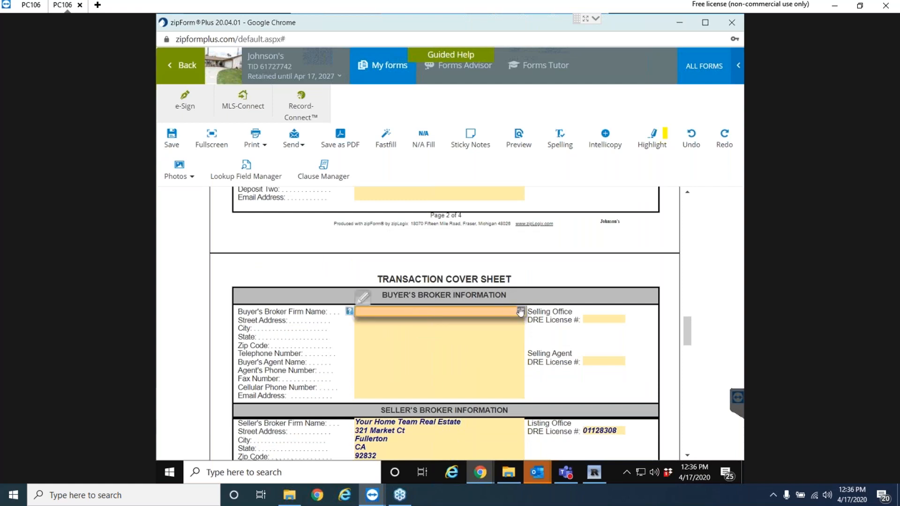
click(518, 311)
click(382, 348)
click(385, 395)
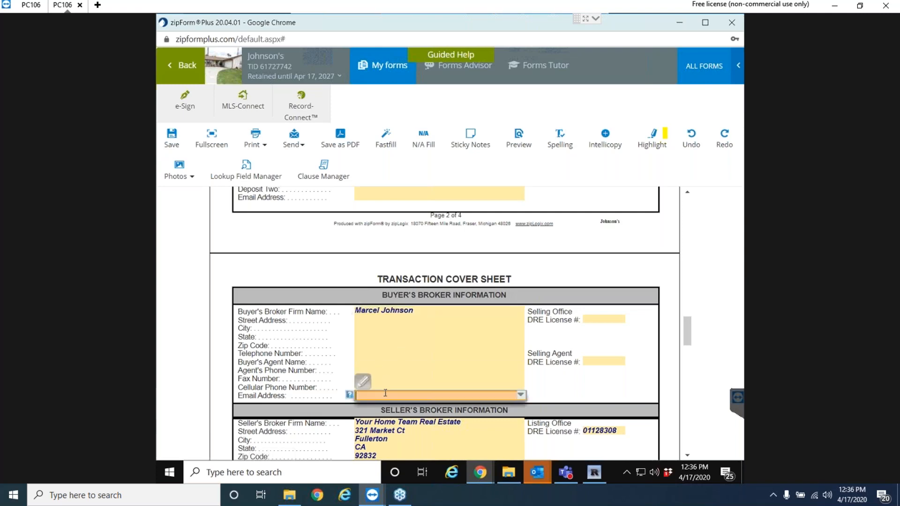
click(331, 356)
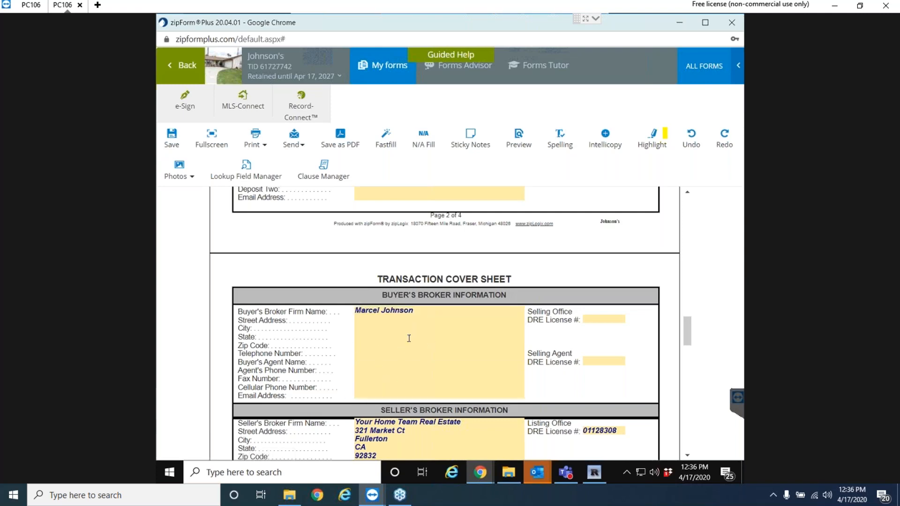
scroll(409, 338, up, 15)
scroll(409, 338, up, 4)
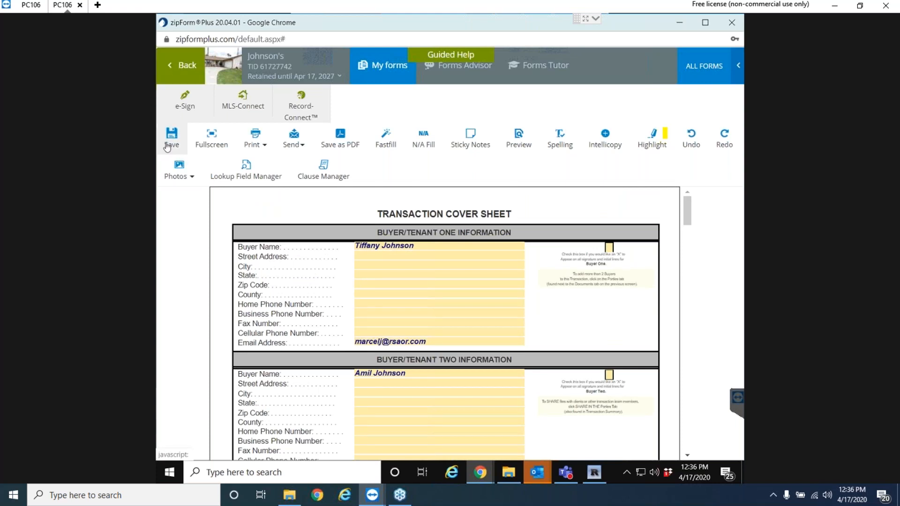
Save the Cover Sheet and return to the transaction's documents list.
click(179, 69)
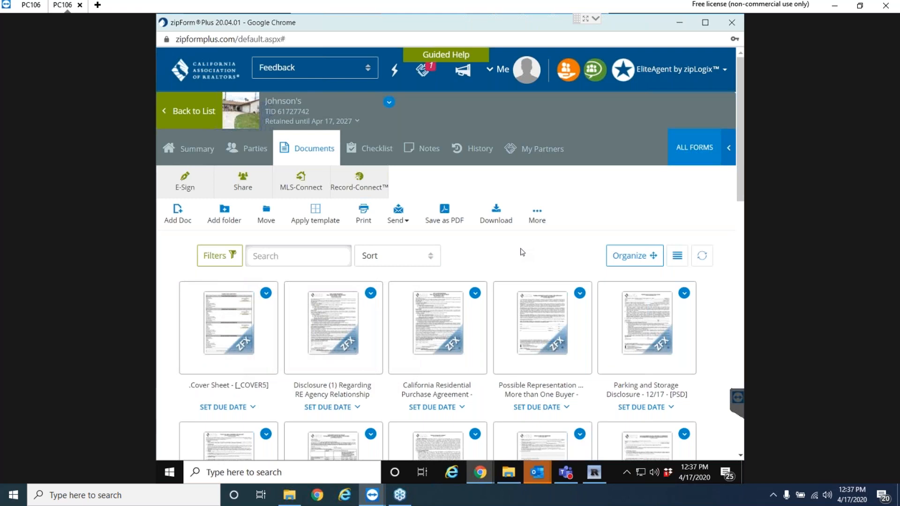
Create a new e-sign packet with AD-1 and RPA-CA, adding an external document from the computer.
click(186, 189)
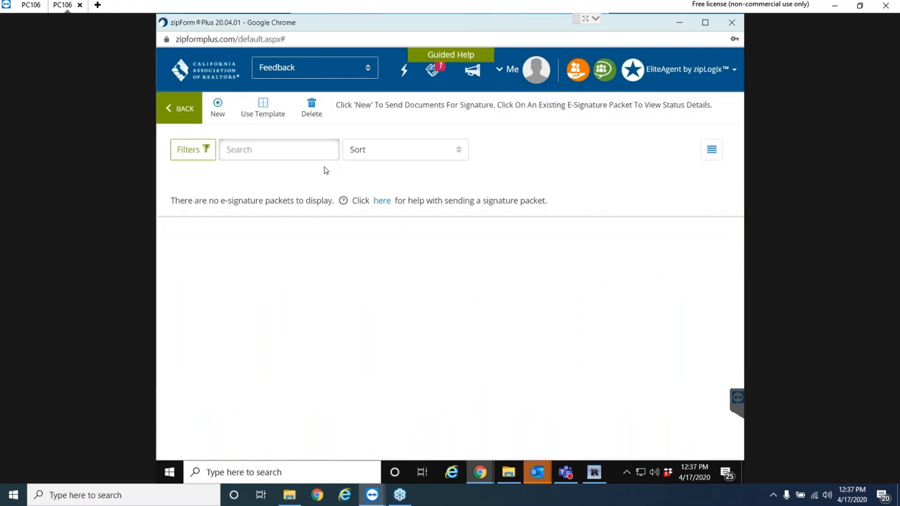
click(223, 106)
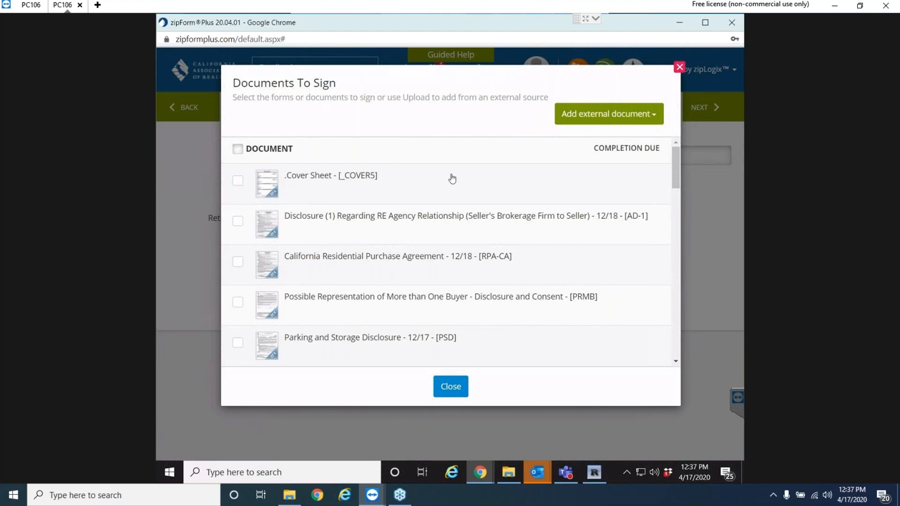
scroll(454, 179, down, 10)
scroll(463, 220, down, 8)
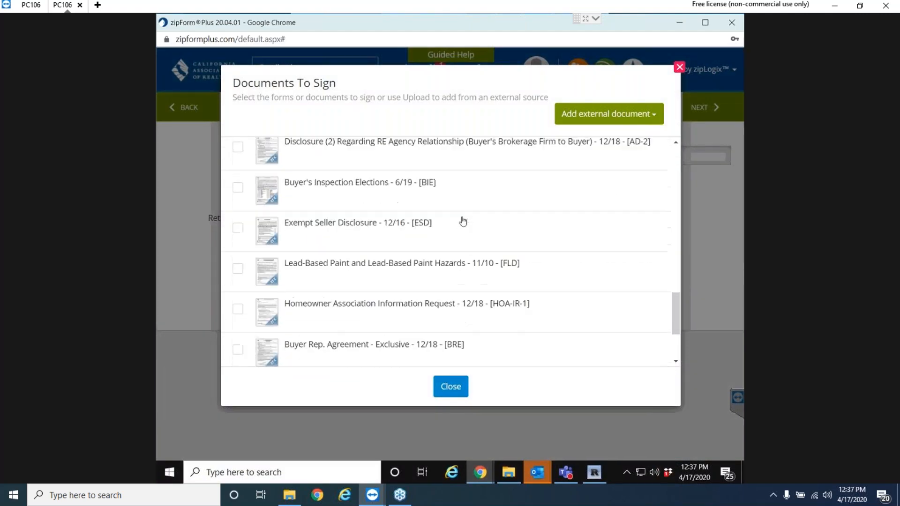
scroll(459, 222, up, 8)
scroll(451, 224, up, 10)
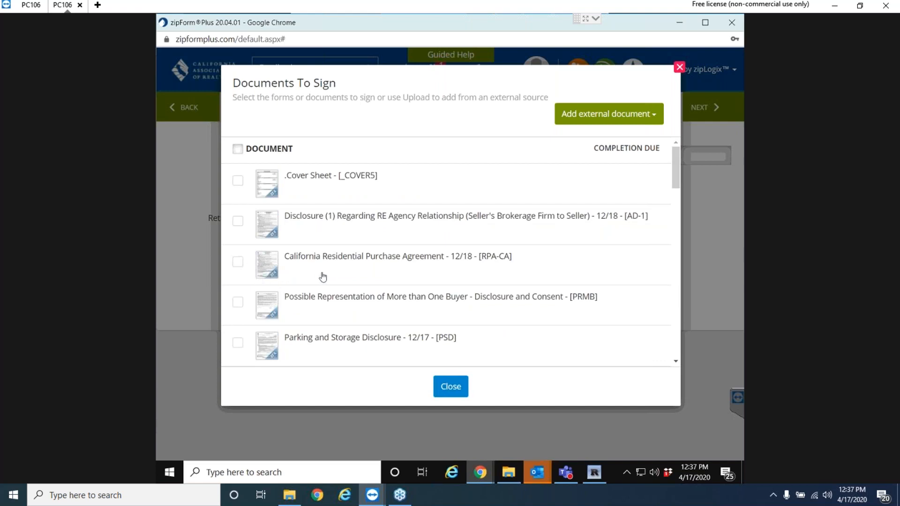
click(238, 222)
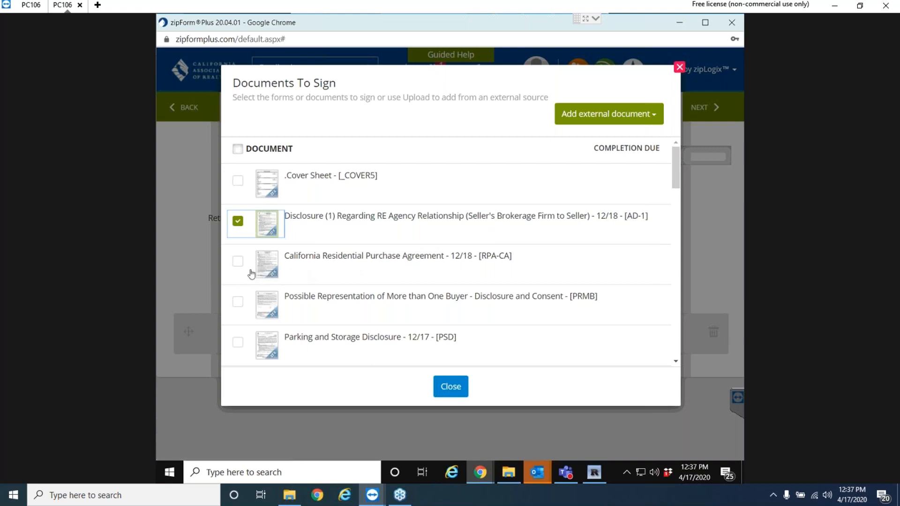
click(238, 262)
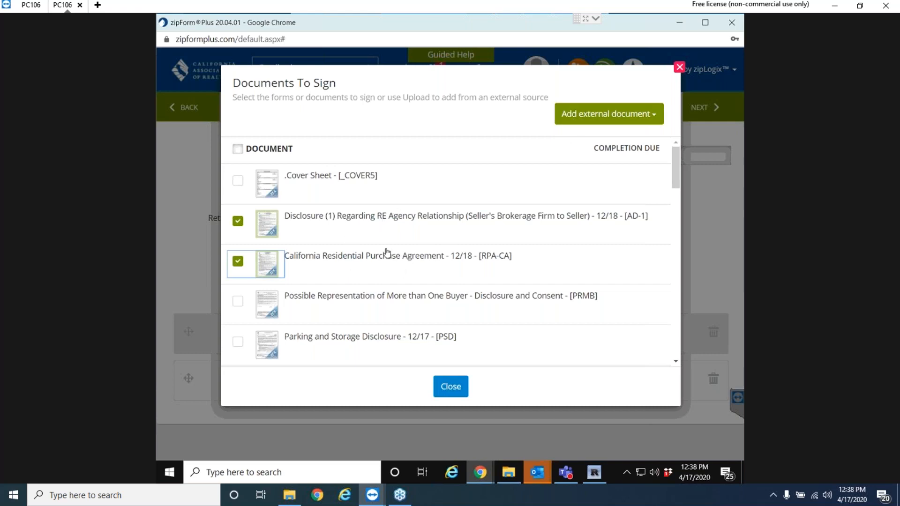
click(590, 121)
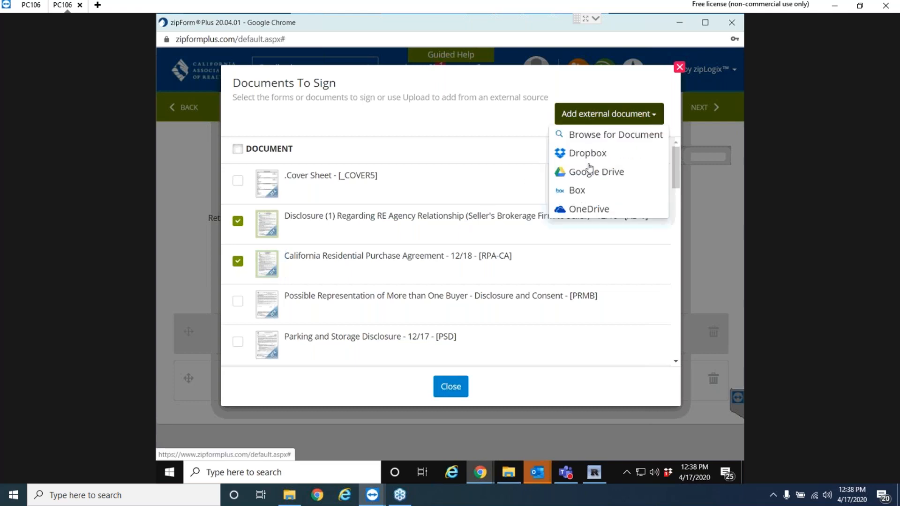
click(594, 136)
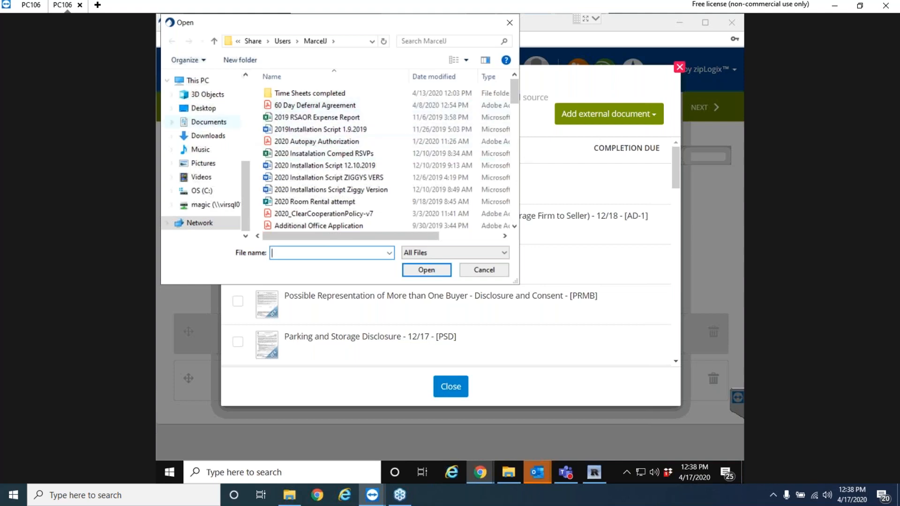
Pick Annual Bowling Flyer.pdf from the flyers folder on the Desktop.
click(200, 109)
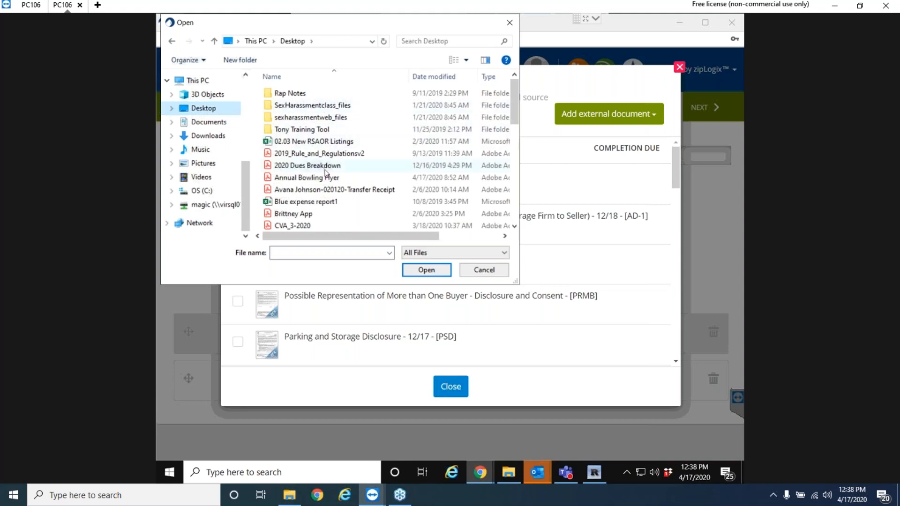
scroll(327, 172, down, 5)
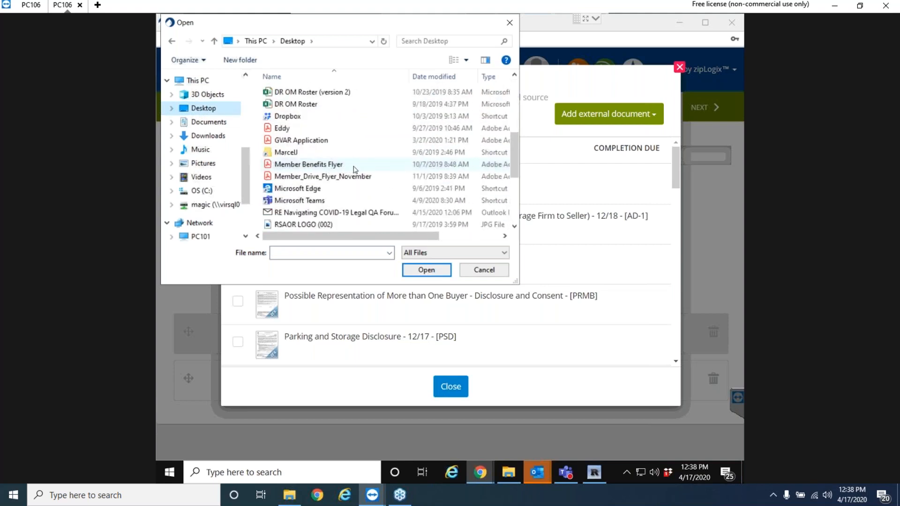
scroll(353, 172, down, 3)
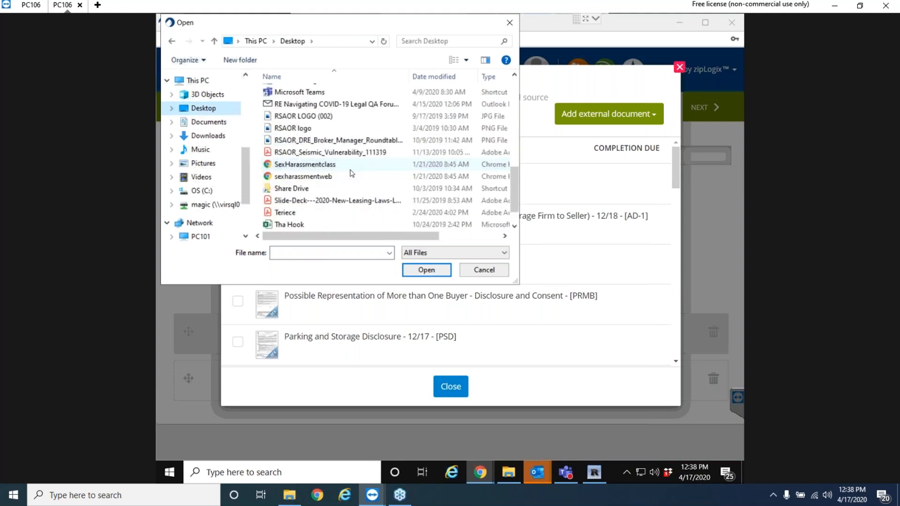
scroll(348, 181, up, 7)
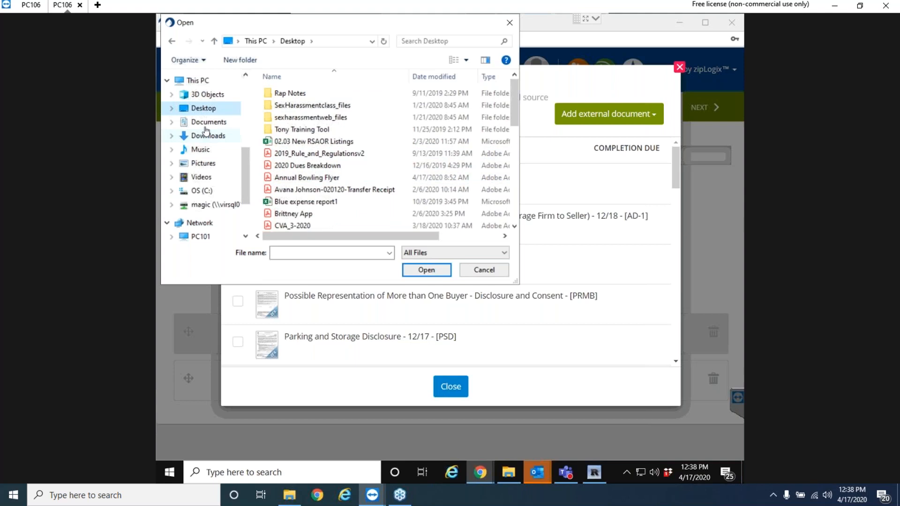
scroll(209, 148, up, 3)
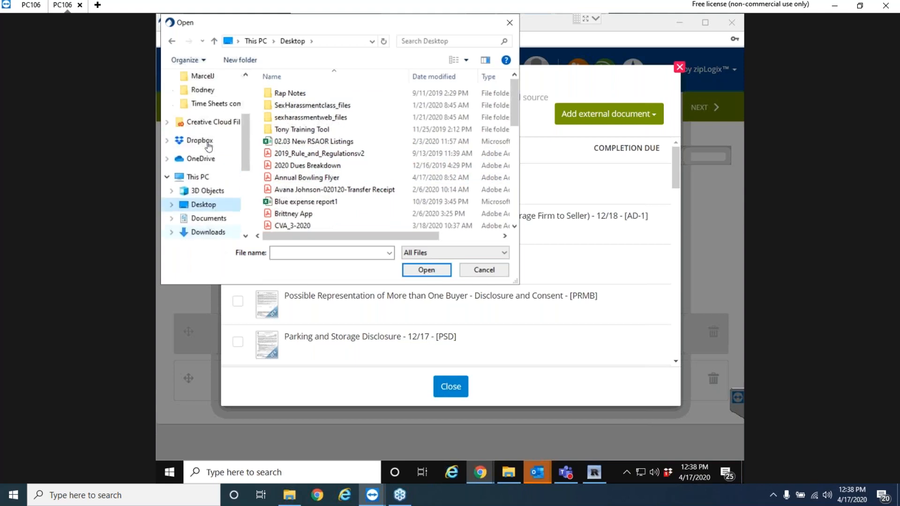
click(204, 131)
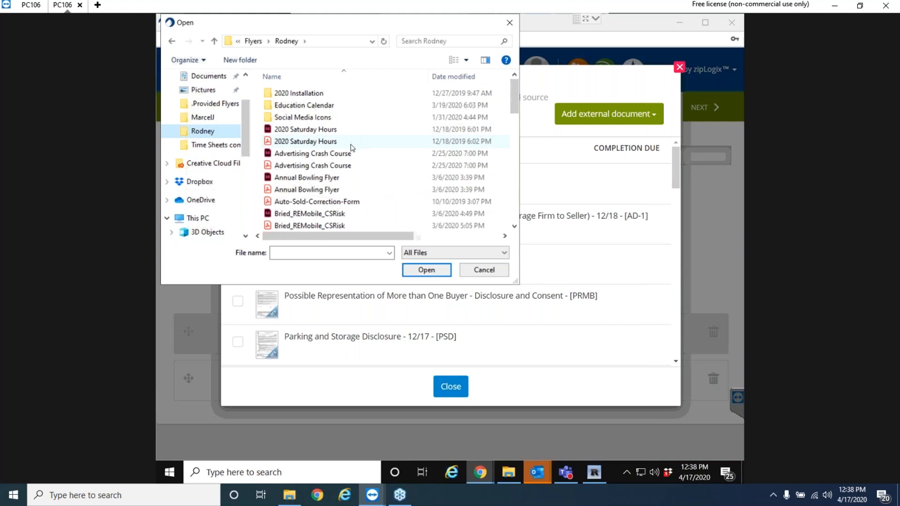
double_click(309, 190)
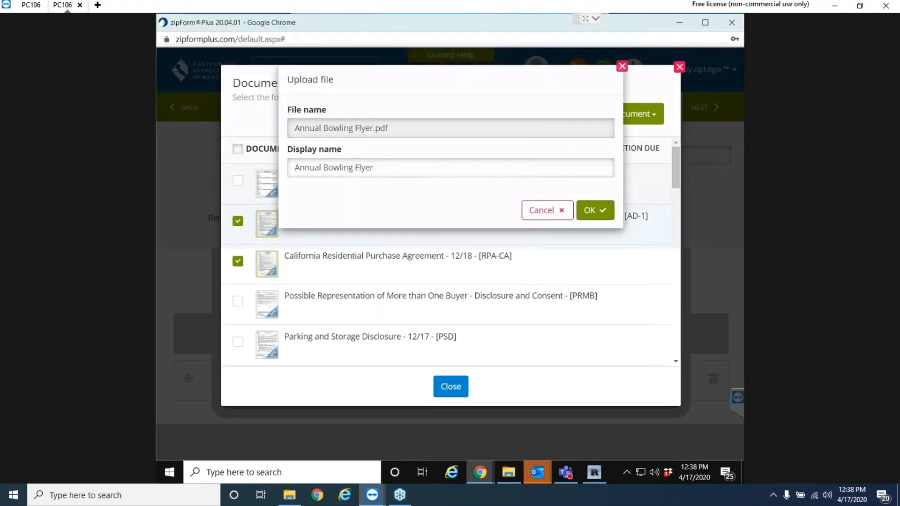
Confirm uploading 'Annual Bowling Flyer' into the signature packet.
click(595, 211)
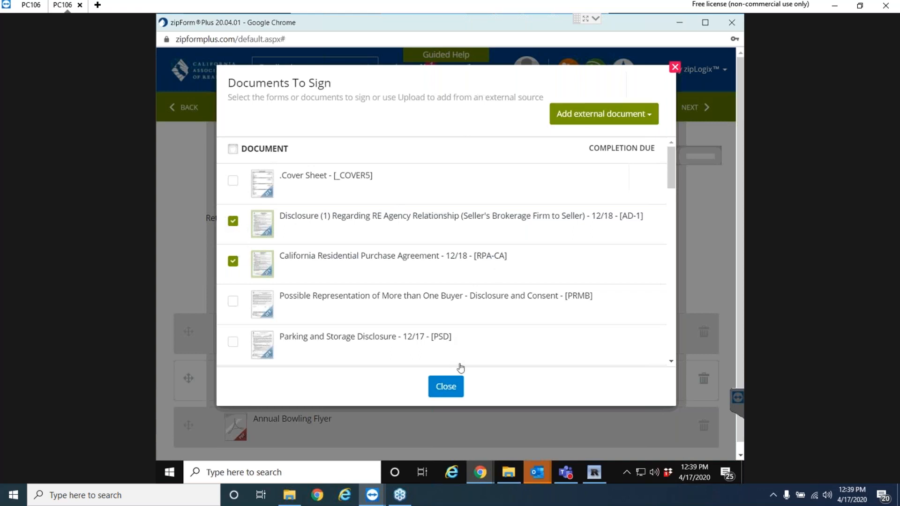
Close Documents To Sign and review Signature Packet 1's AD-1, RPA-CA and flyer.
click(446, 387)
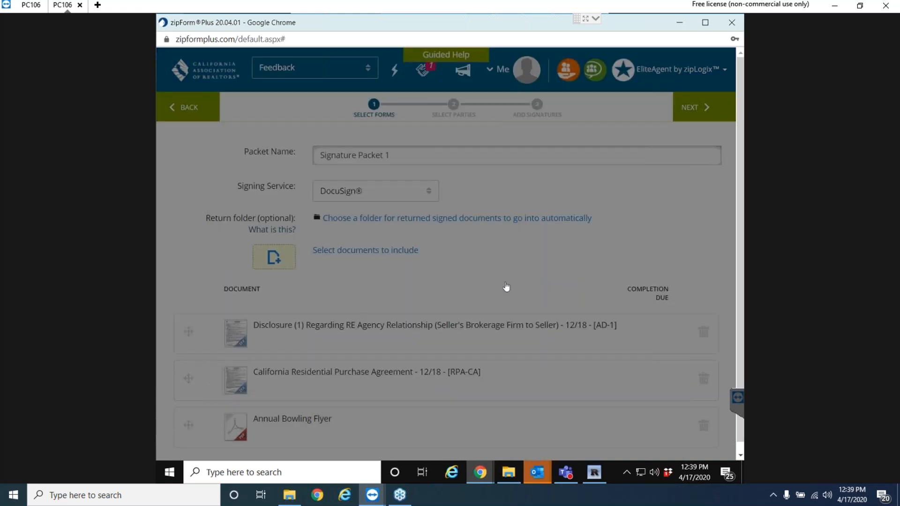
scroll(460, 273, down, 1)
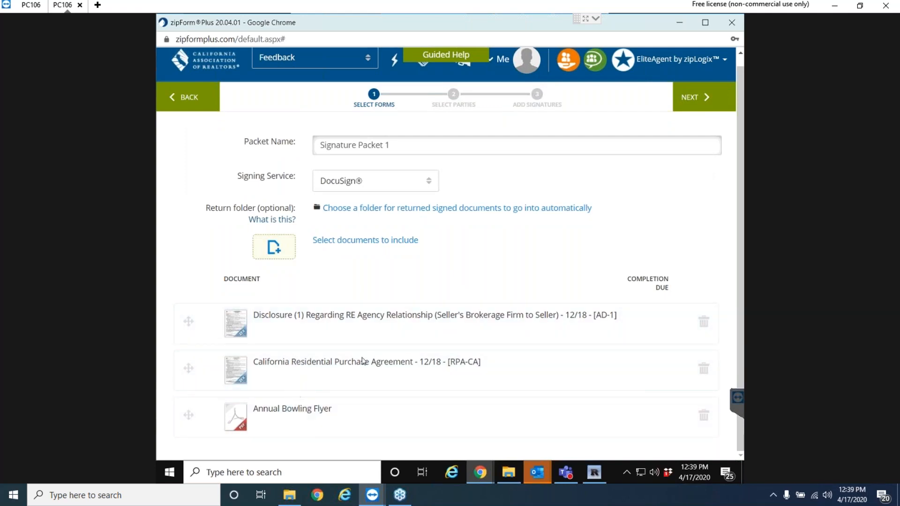
scroll(398, 355, up, 1)
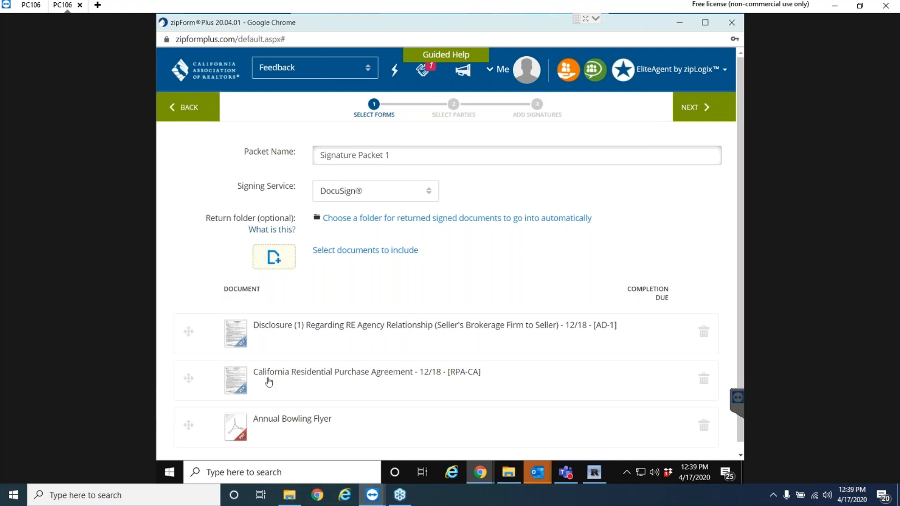
Open an additional TeamViewer connection to the partner computer and log on with the partner password.
mouse_move(370, 500)
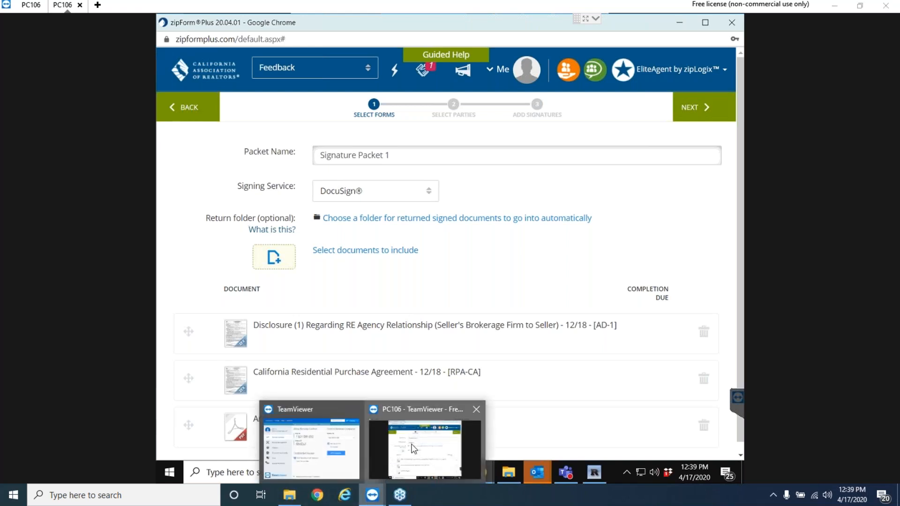
click(347, 457)
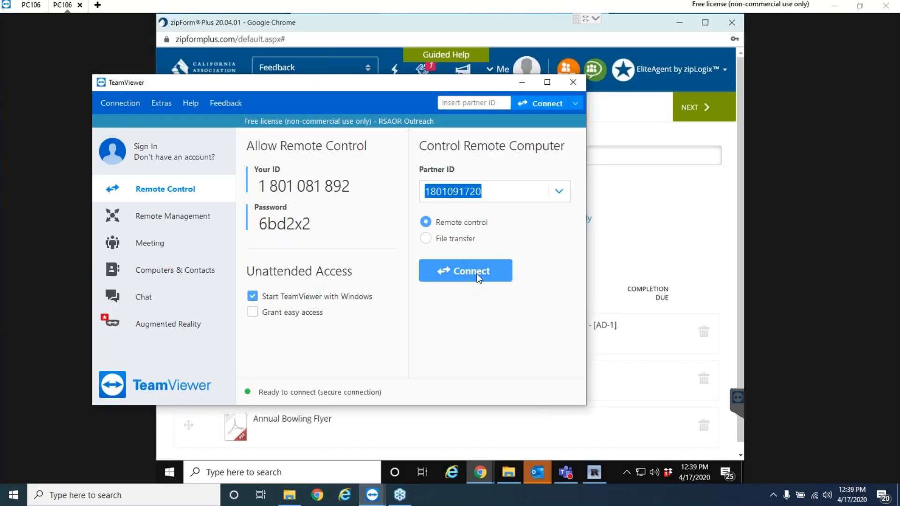
click(480, 268)
click(508, 279)
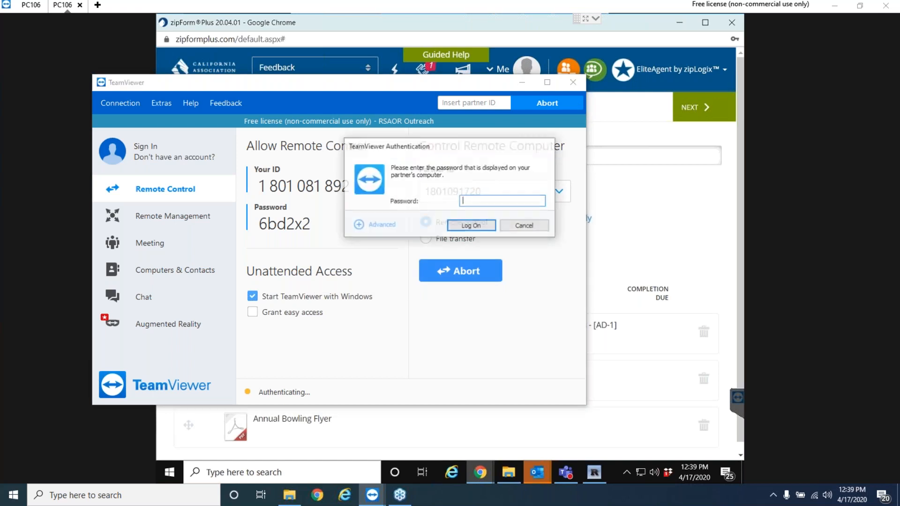
text(•••)
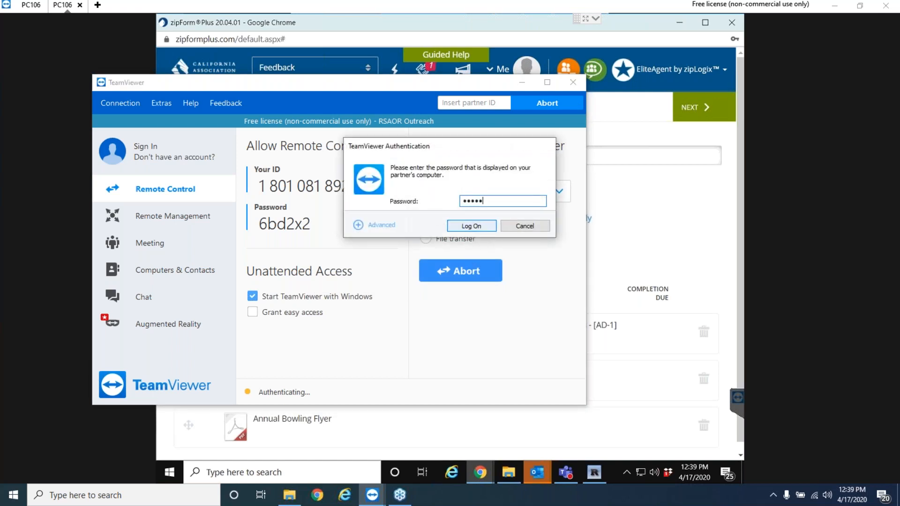
click(471, 227)
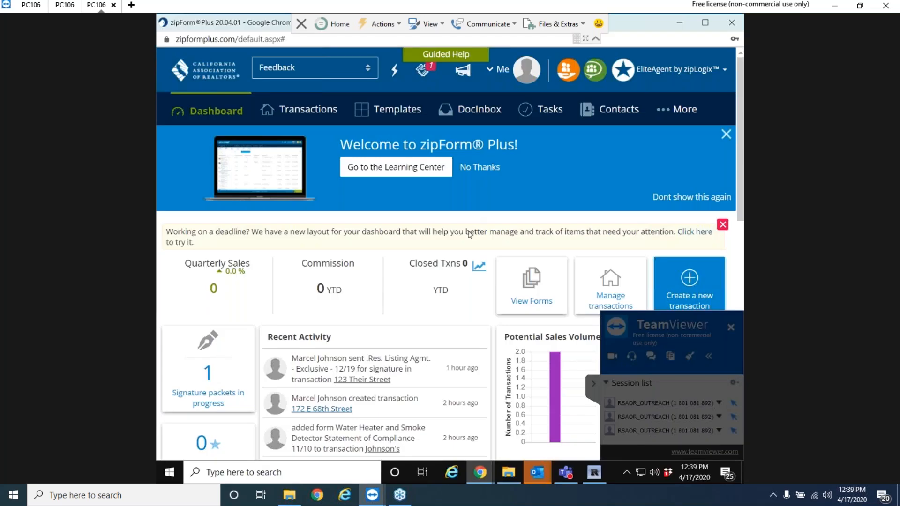
Hide the TeamViewer panel and open the Me account profile panel from the remote zipForm Plus.
click(595, 385)
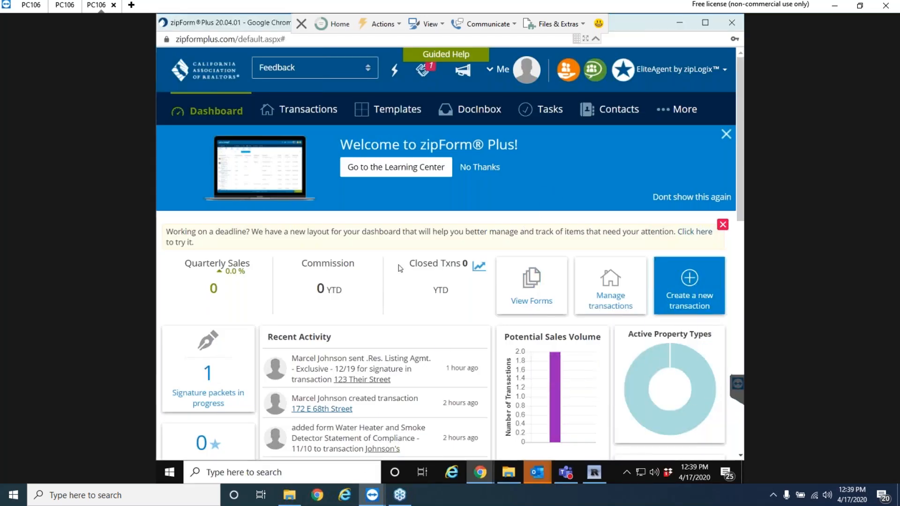
scroll(324, 240, down, 10)
scroll(404, 236, up, 10)
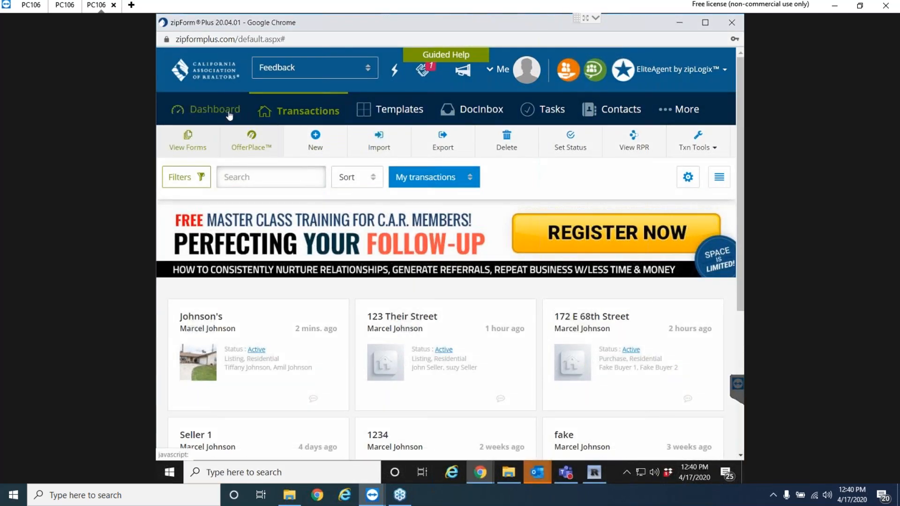
click(499, 73)
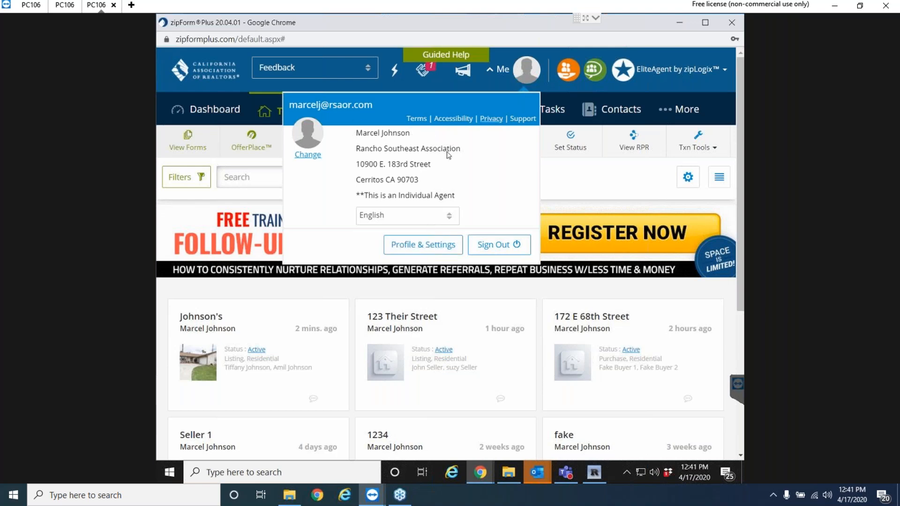
Check the E-Signatures settings show DocuSign® as the signing service, then reopen the Me panel.
click(419, 244)
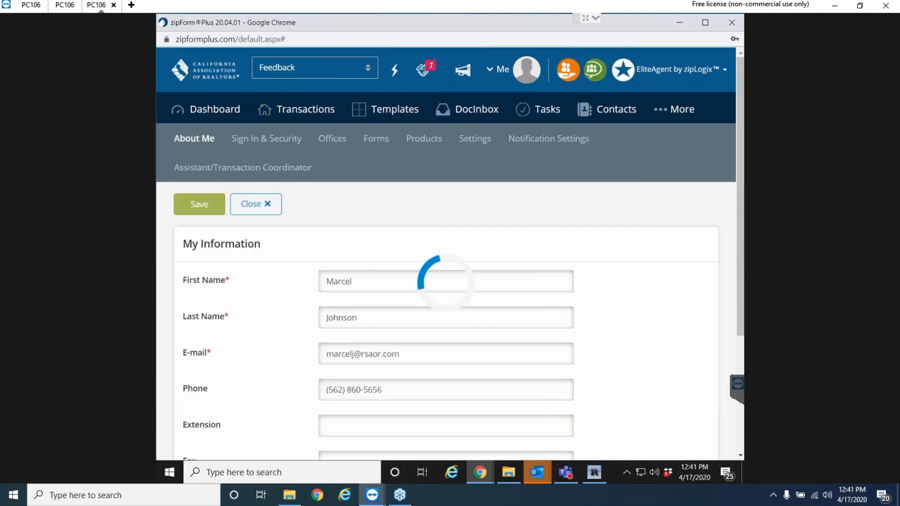
click(478, 143)
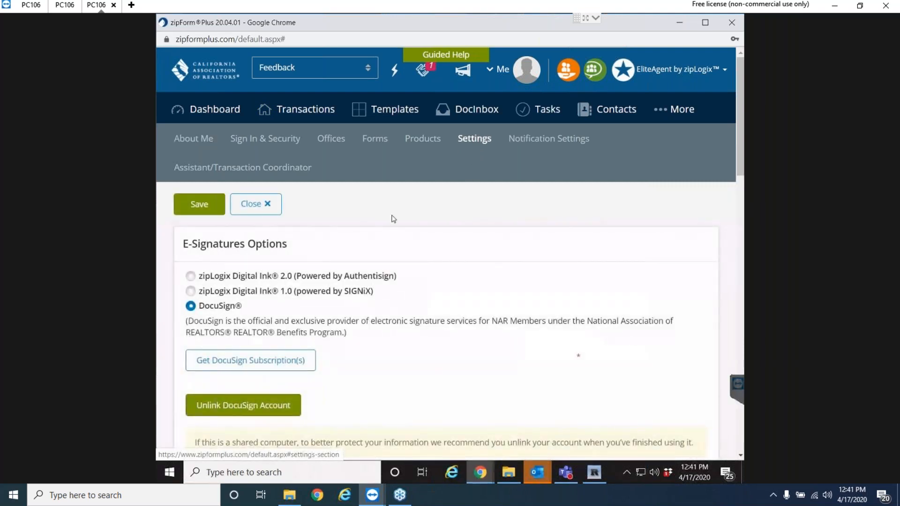
scroll(350, 234, down, 1)
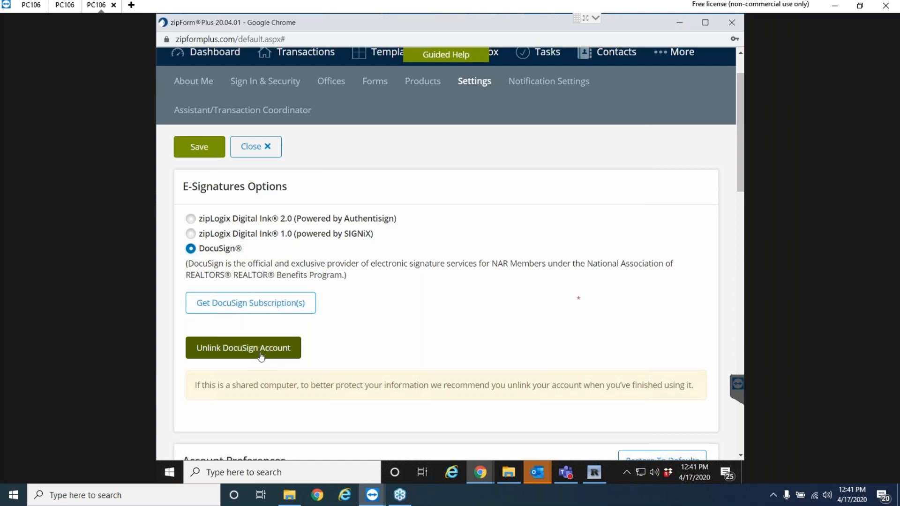
scroll(282, 347, up, 2)
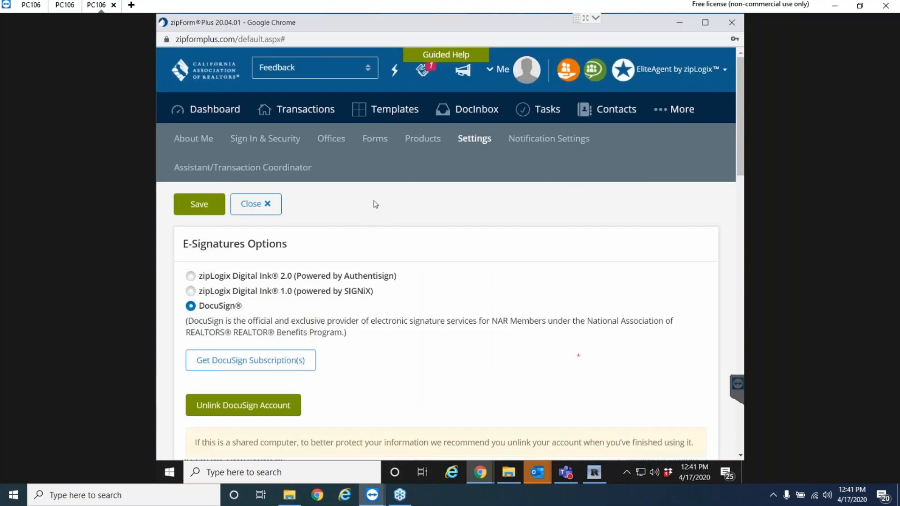
click(500, 78)
Open the newest listing transaction's Documents and start a new E-Sign packet.
click(210, 112)
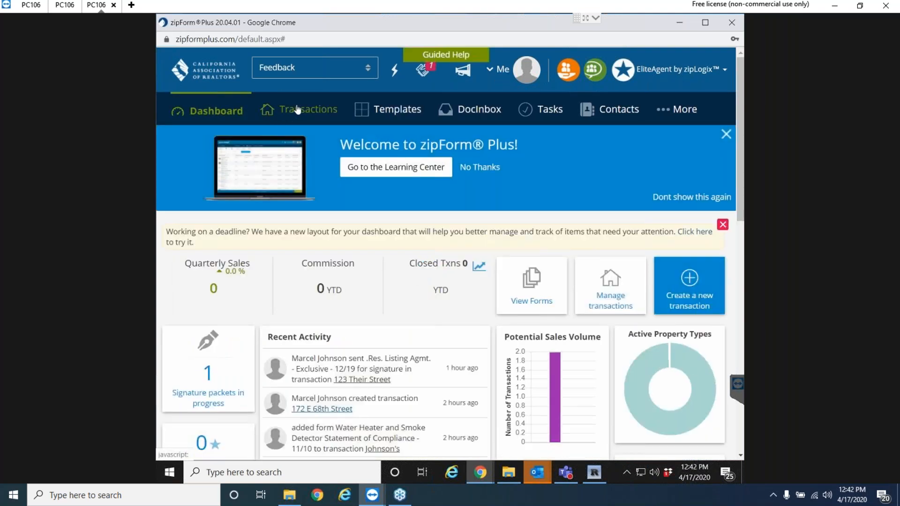
click(297, 110)
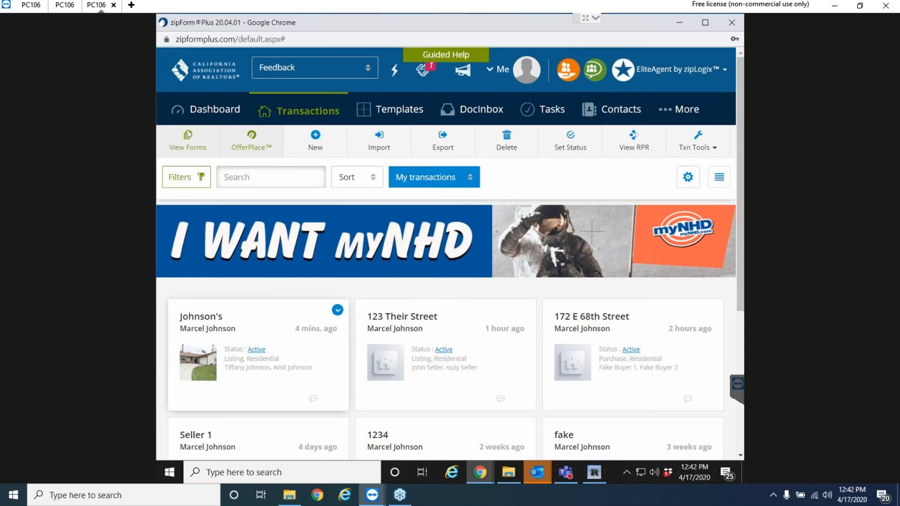
click(262, 319)
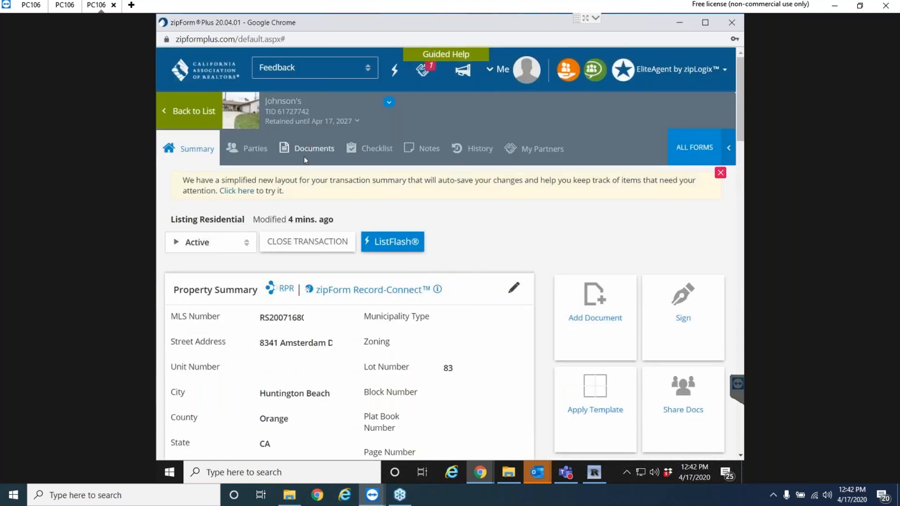
click(317, 149)
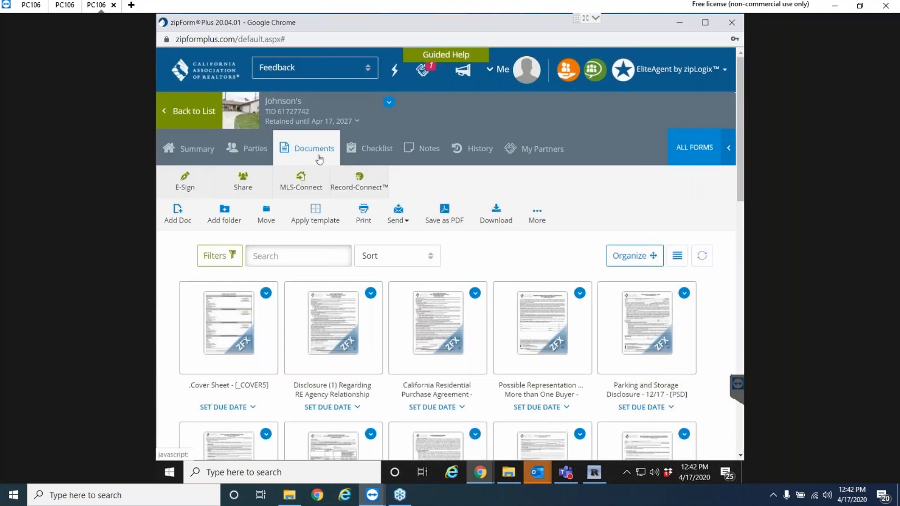
click(189, 188)
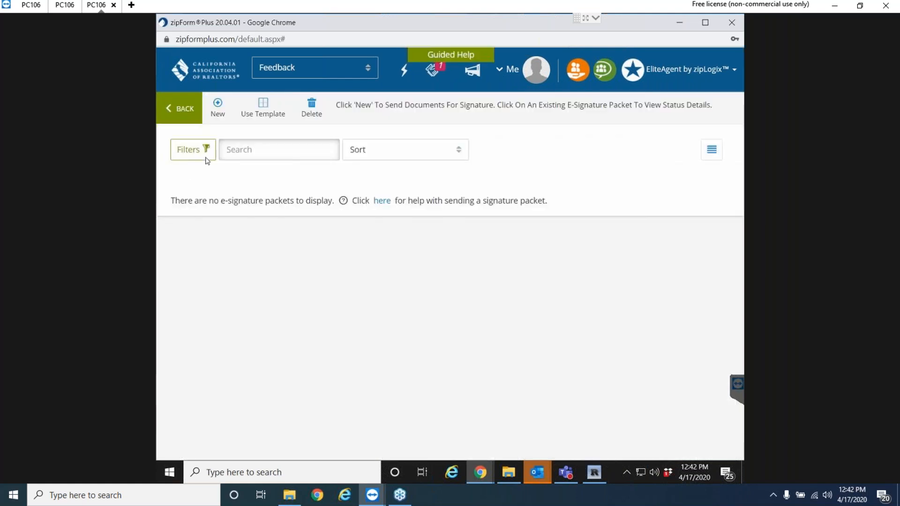
click(215, 111)
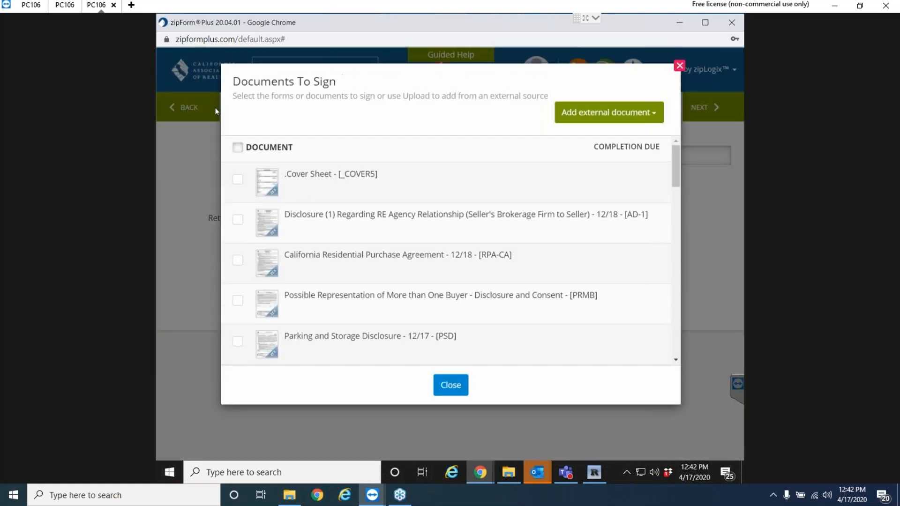
Add AD-1, RPA-CA and the uploaded Annual Bowling Flyer PDF to Signature Packet 1.
click(238, 221)
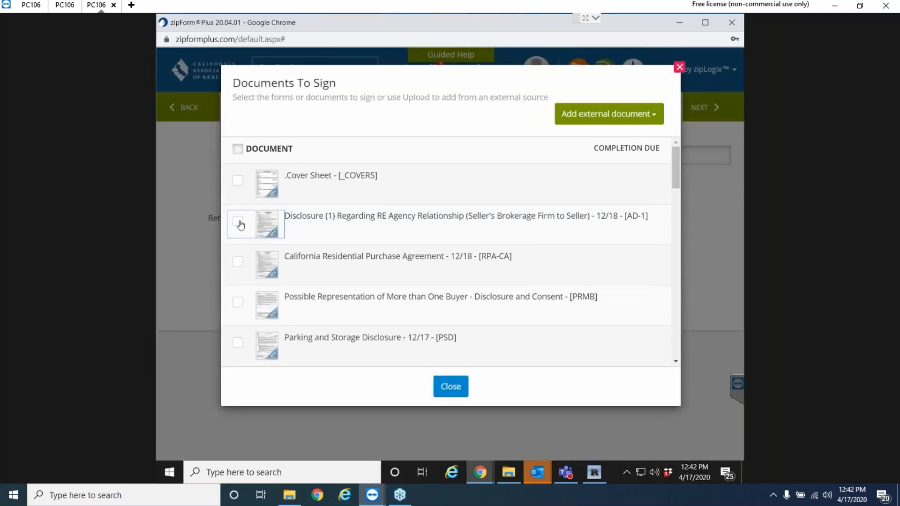
click(238, 262)
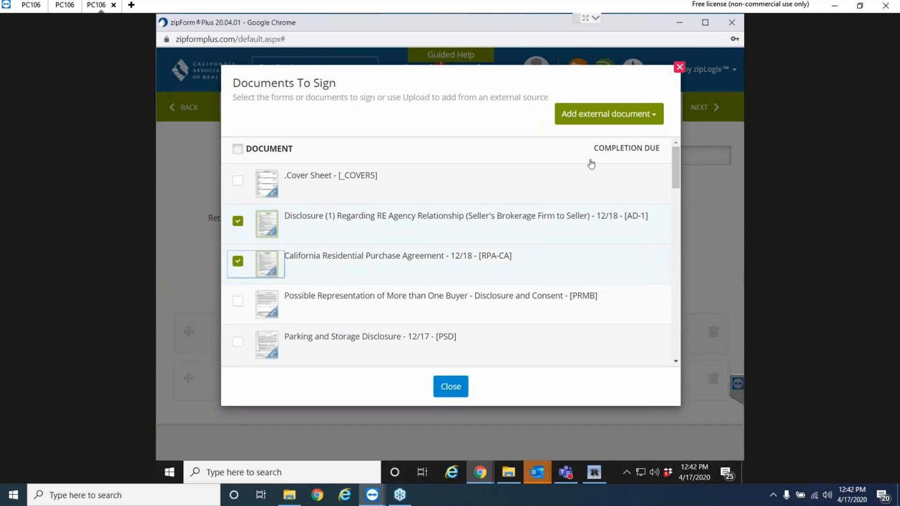
click(610, 116)
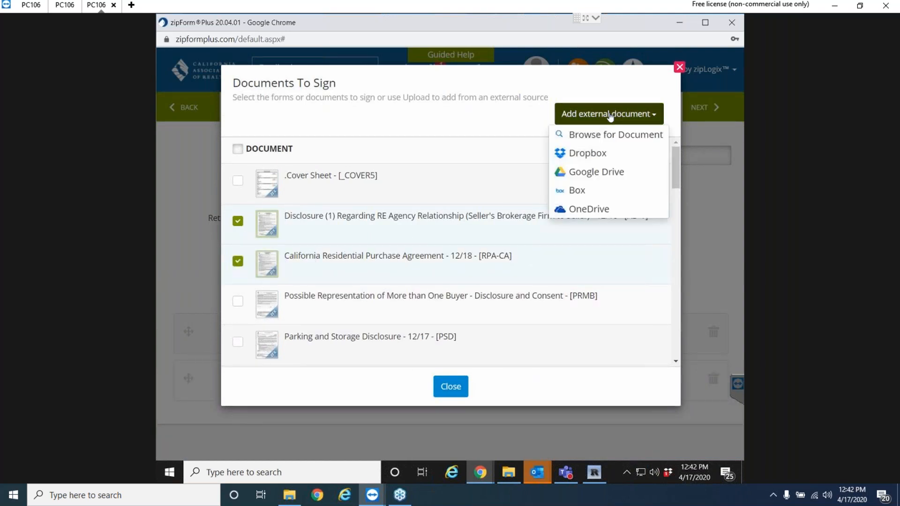
click(598, 135)
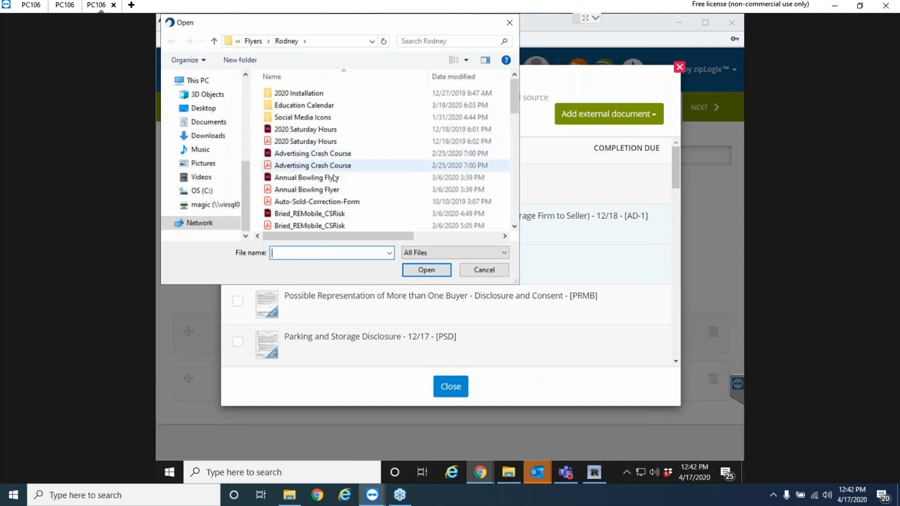
scroll(216, 129, up, 3)
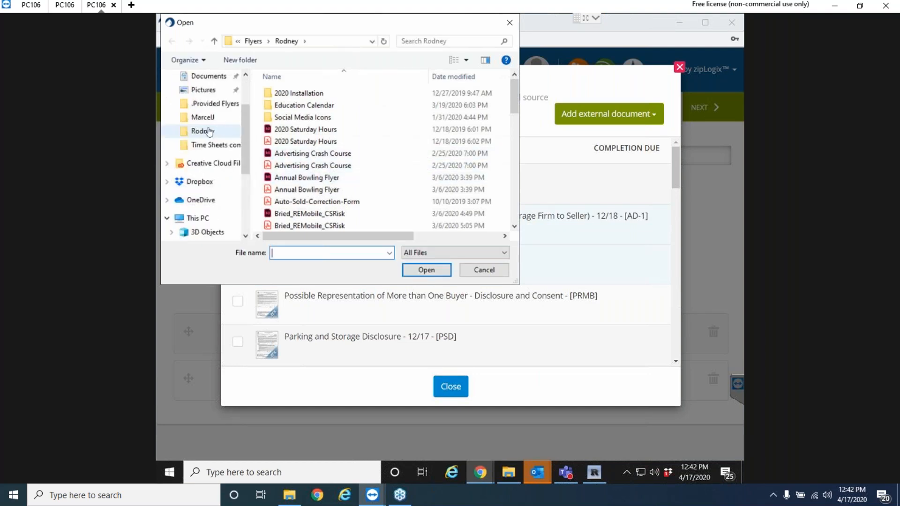
click(211, 132)
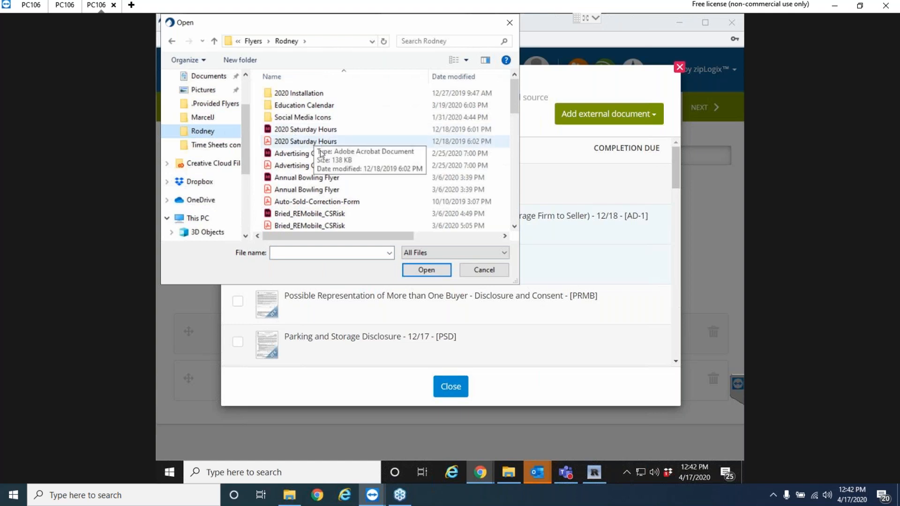
click(308, 190)
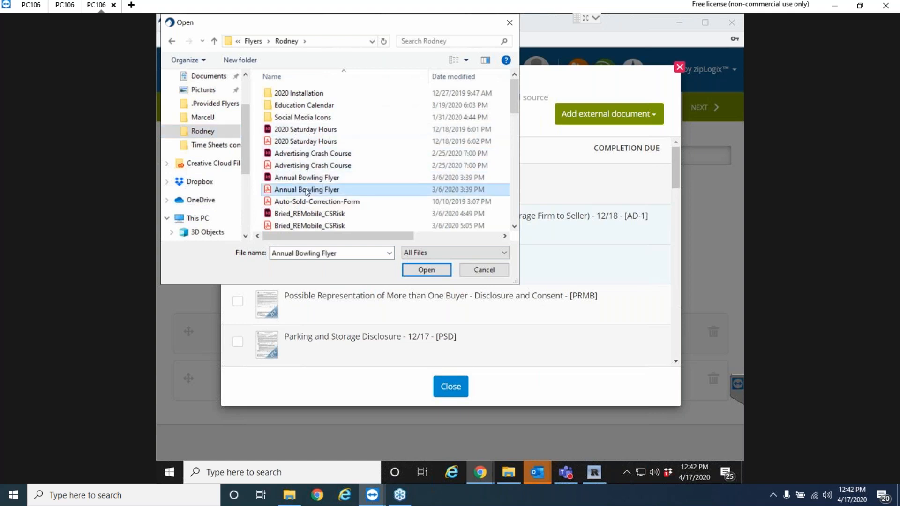
click(432, 274)
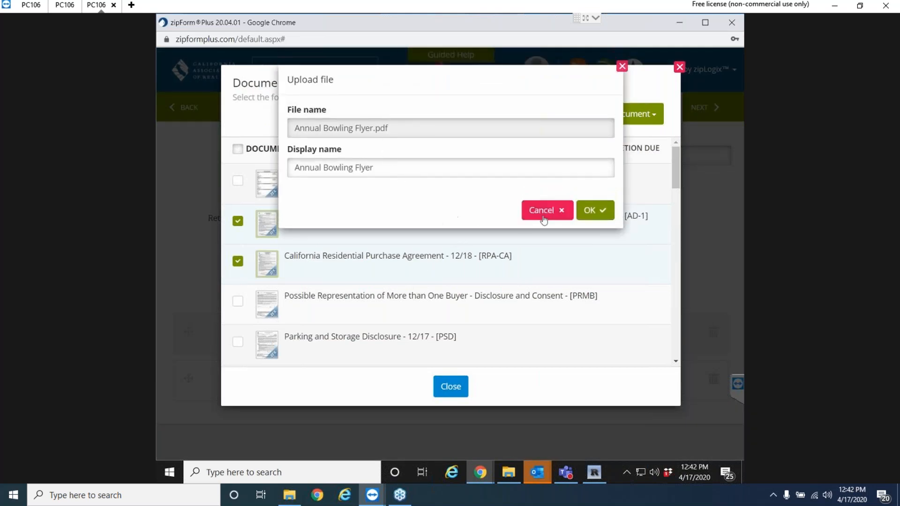
click(596, 210)
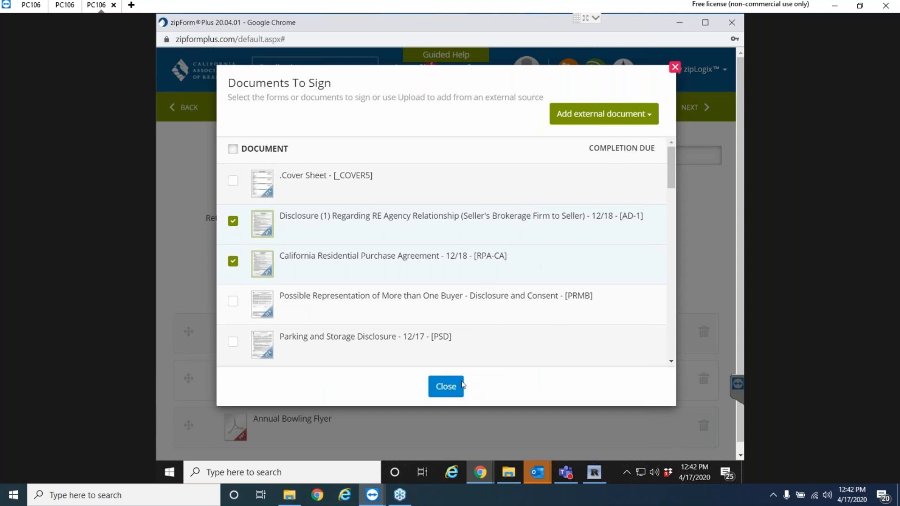
click(456, 390)
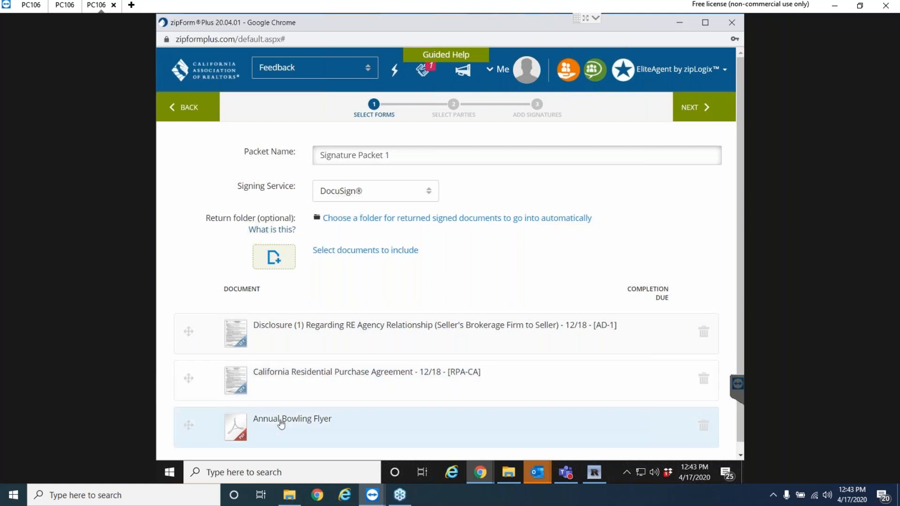
Keep DocuSign® as Signature Packet 1's signing service and continue to signer selection.
click(426, 157)
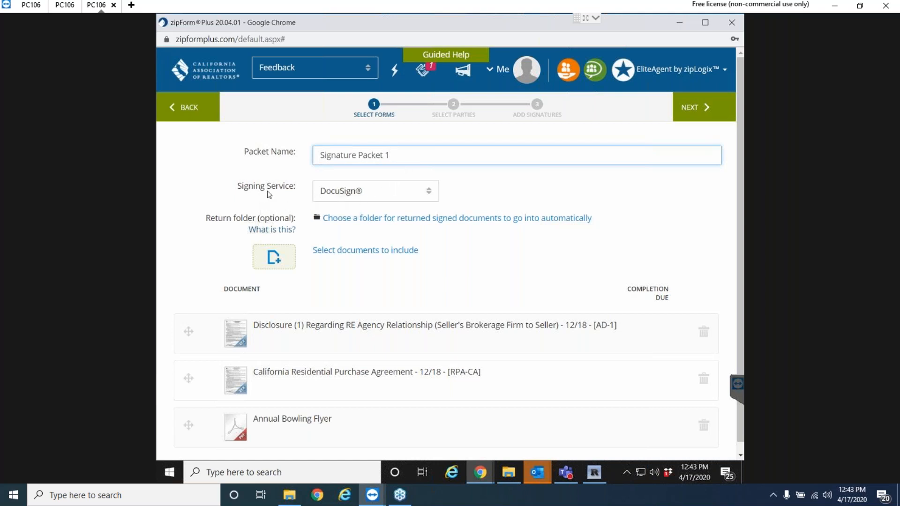
click(429, 196)
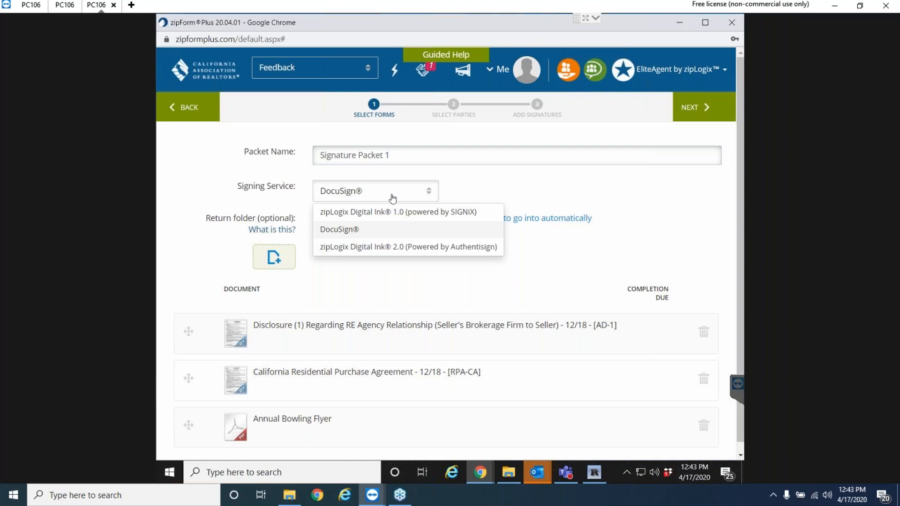
click(478, 183)
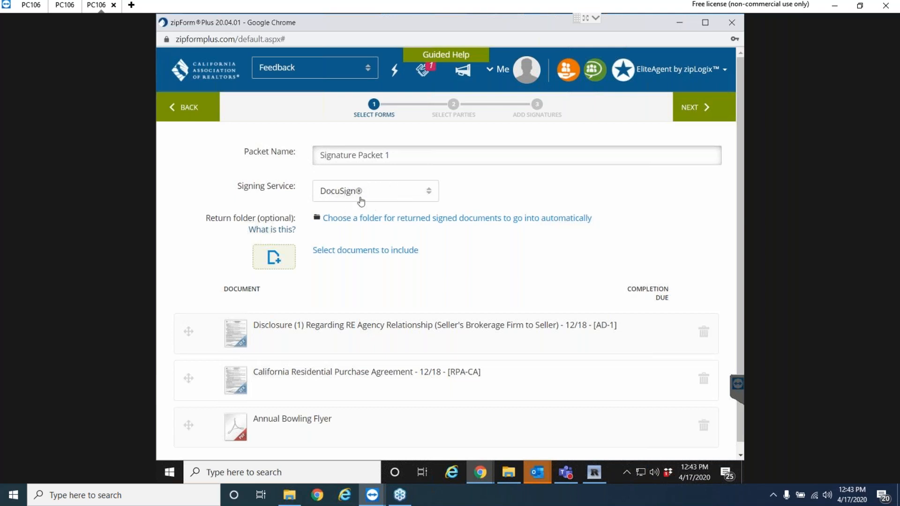
click(430, 196)
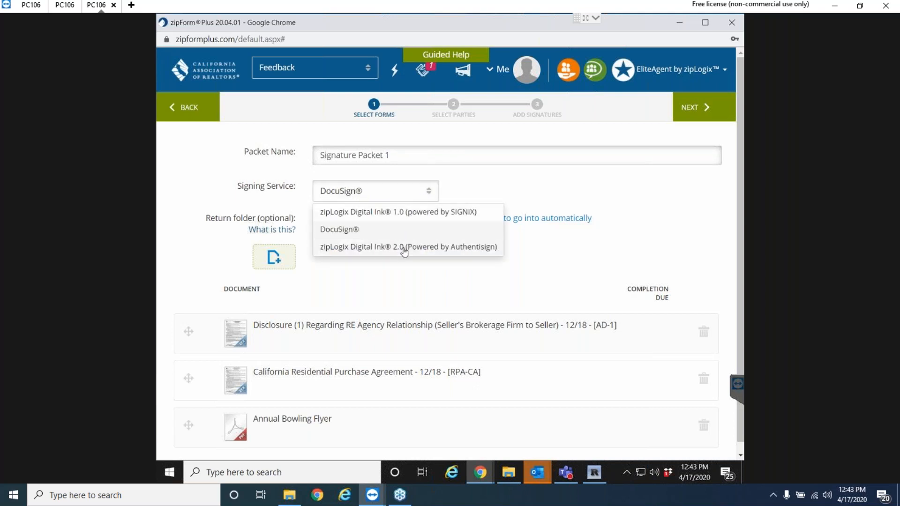
click(476, 193)
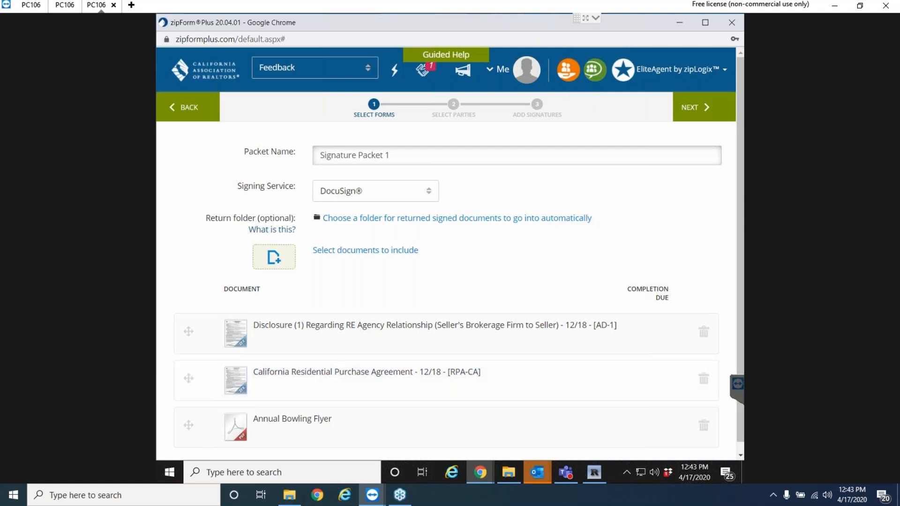
click(693, 109)
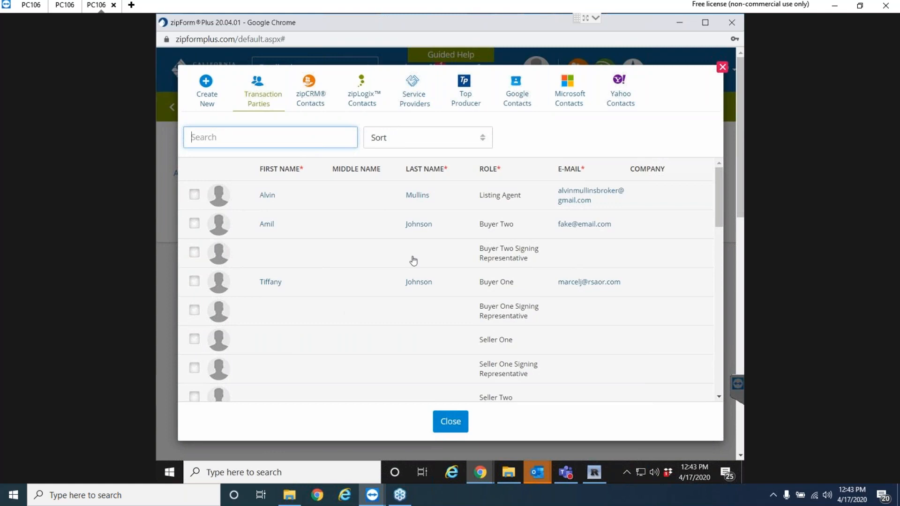
Go back to confirm DocuSign®, return to the signer step and open the Create New signer form.
click(722, 69)
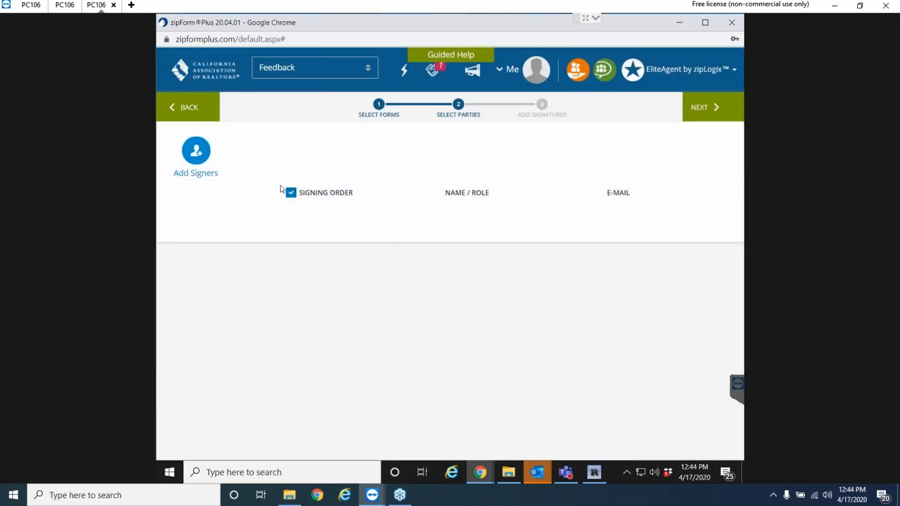
click(184, 113)
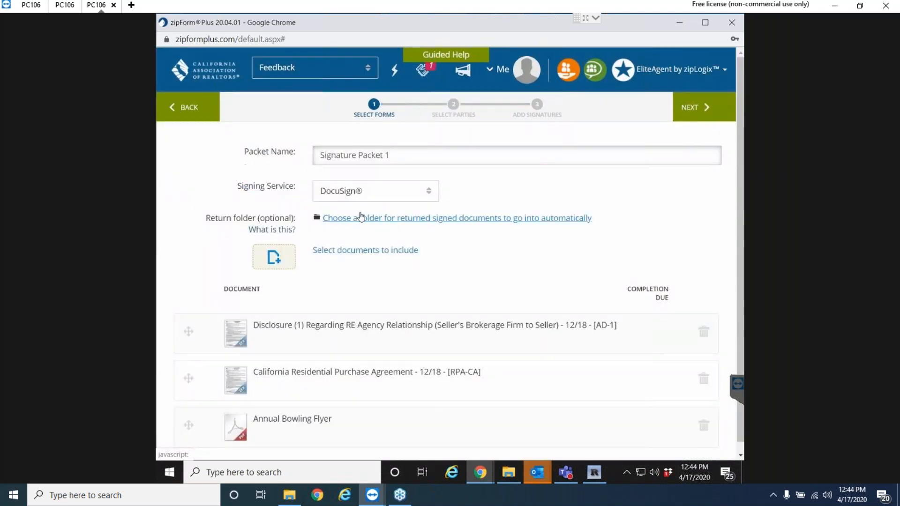
click(425, 196)
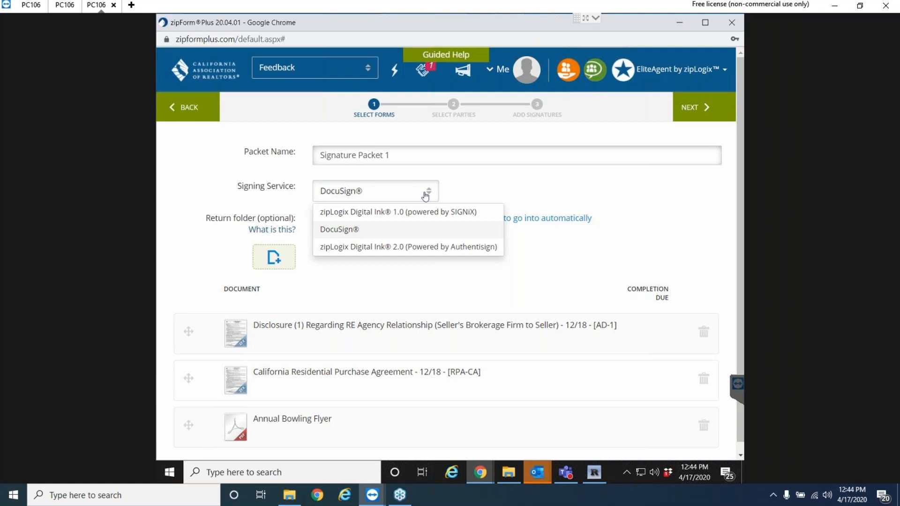
click(359, 233)
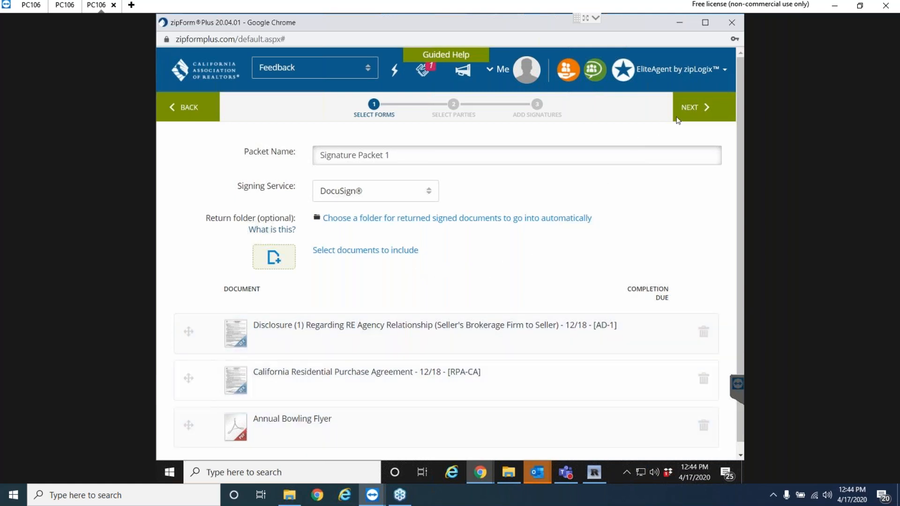
click(703, 106)
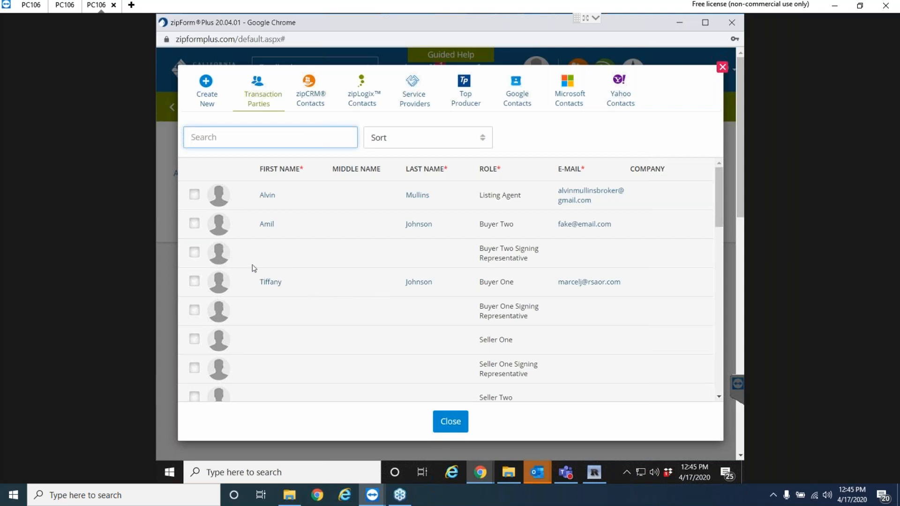
click(205, 92)
Add a signer with the seller's first and last name, role 'Seller One' and e-mail address.
click(312, 169)
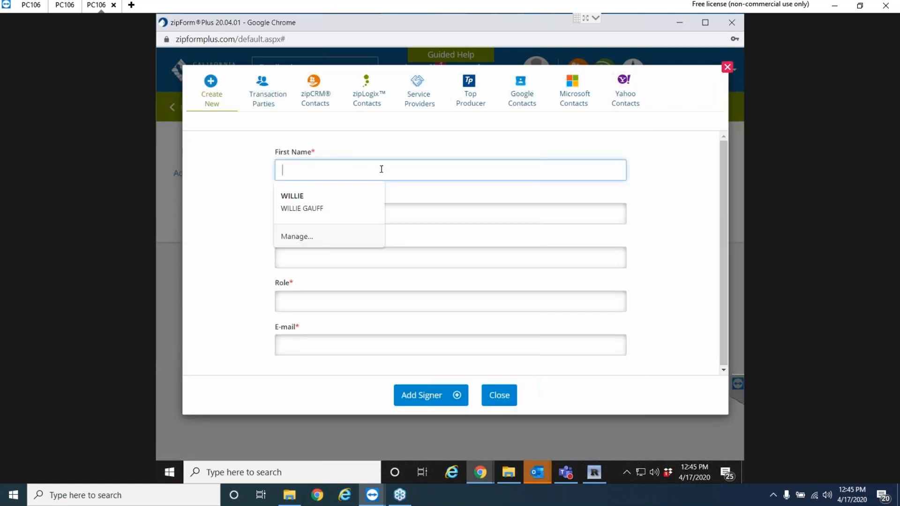
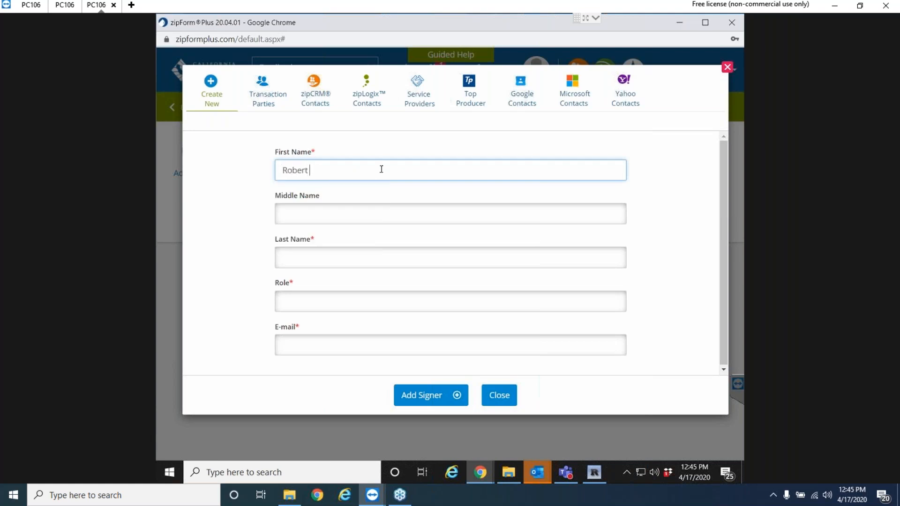
click(347, 249)
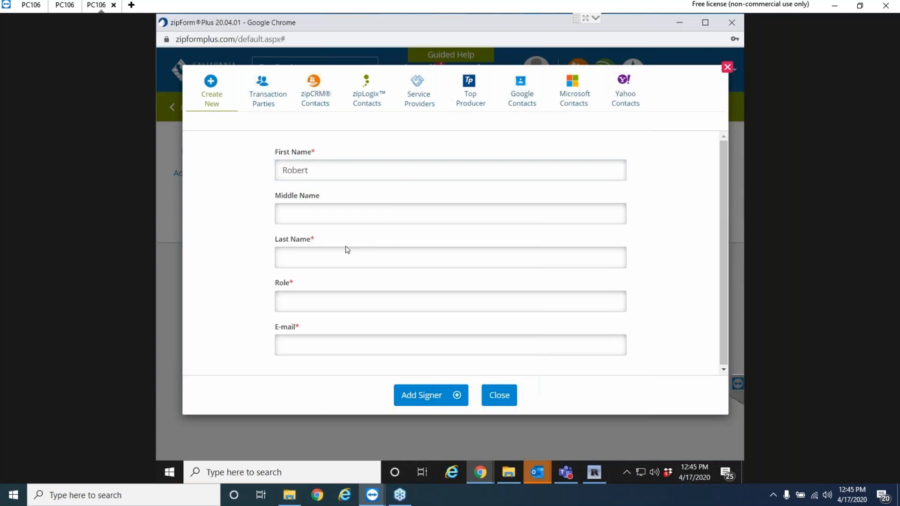
click(361, 262)
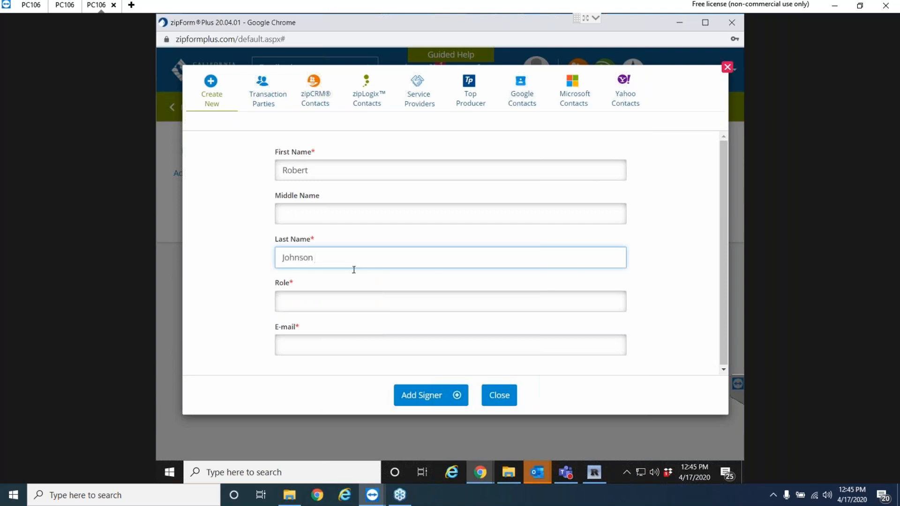
click(324, 302)
text(Seller One)
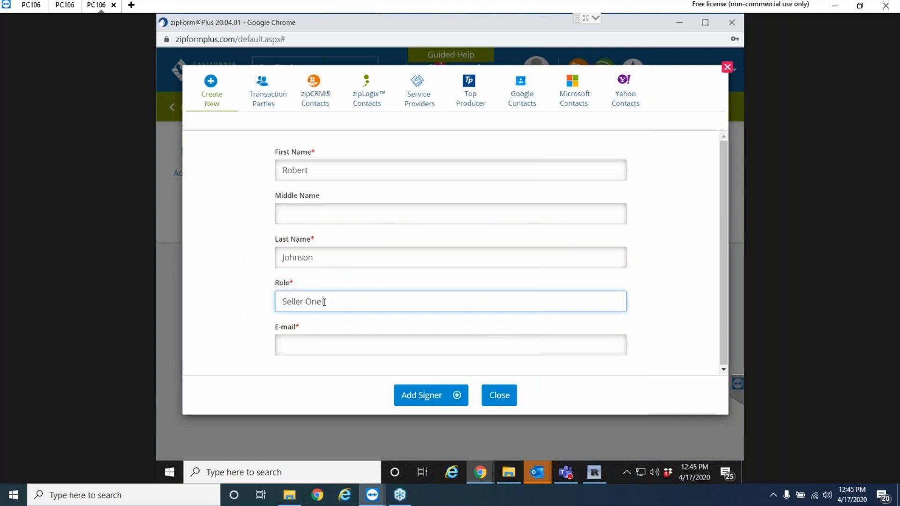
click(303, 349)
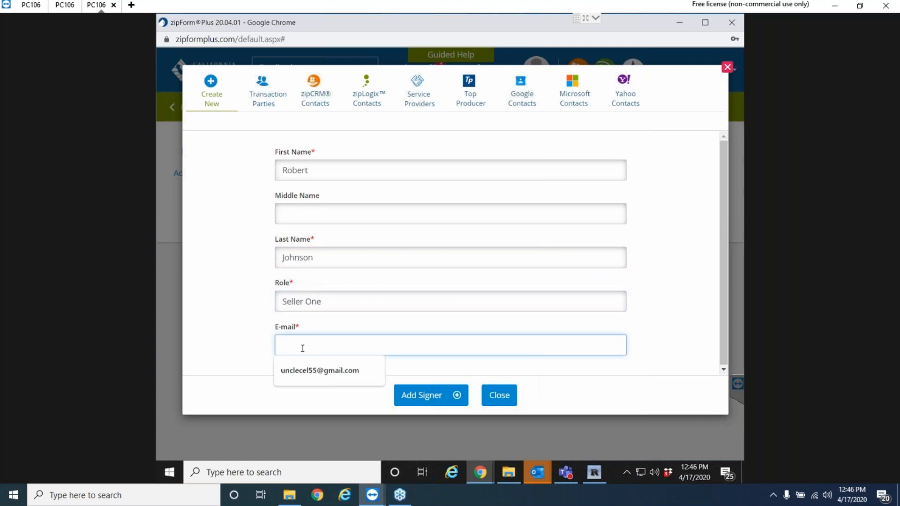
text(faker@)
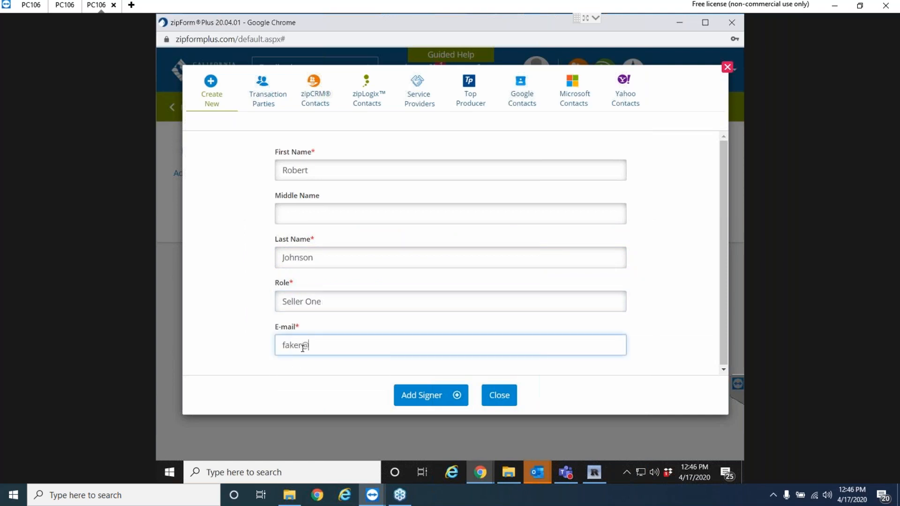
text(email.com)
click(418, 397)
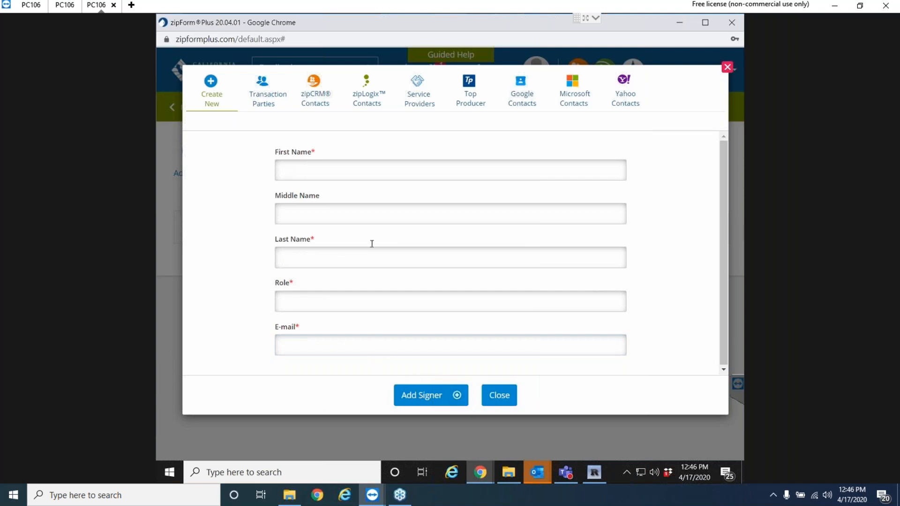
Add the Listing Agent, Buyer Two and Buyer One from Transaction Parties as signers.
click(499, 397)
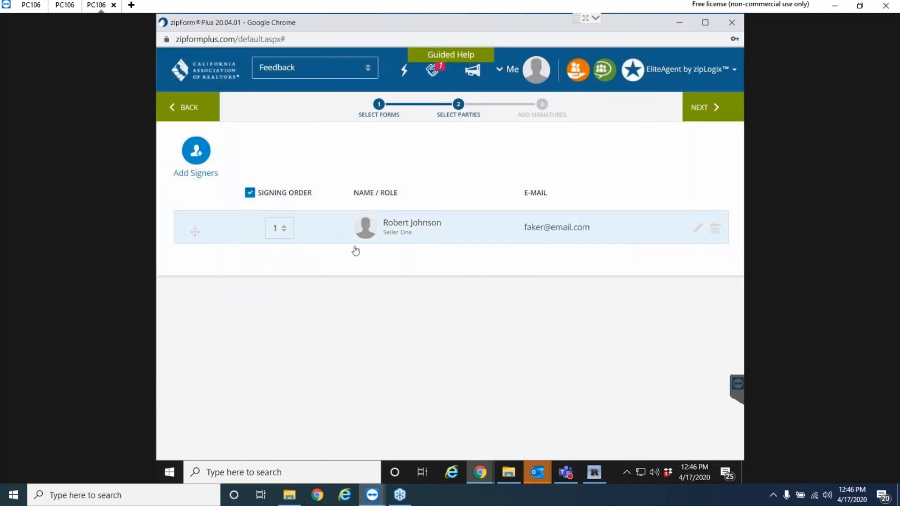
click(196, 160)
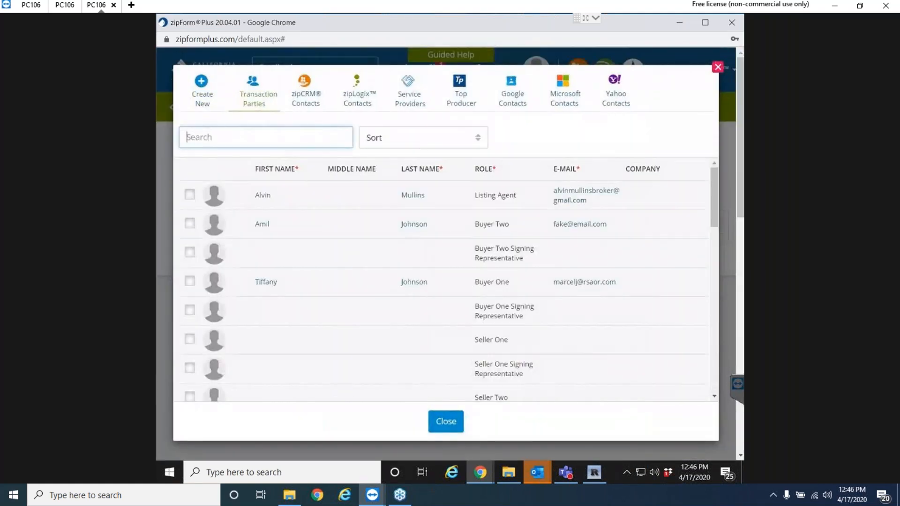
scroll(232, 269, down, 5)
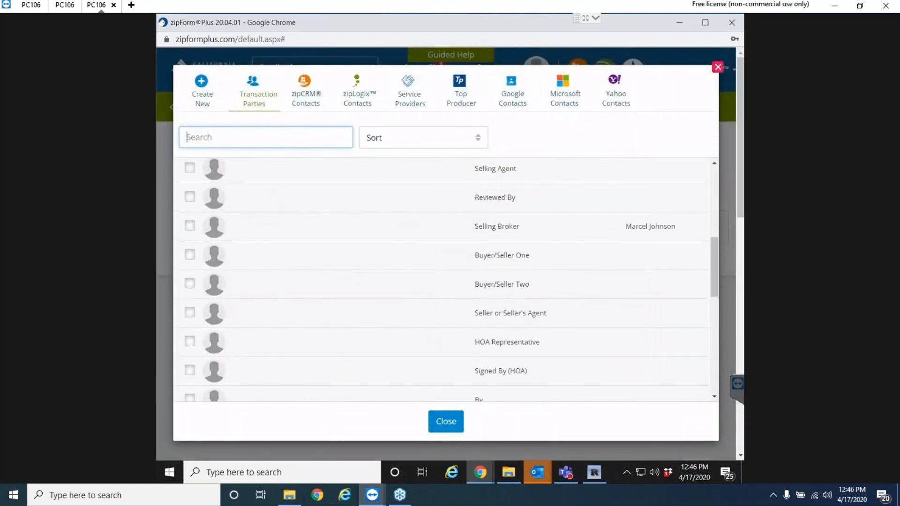
scroll(295, 278, up, 5)
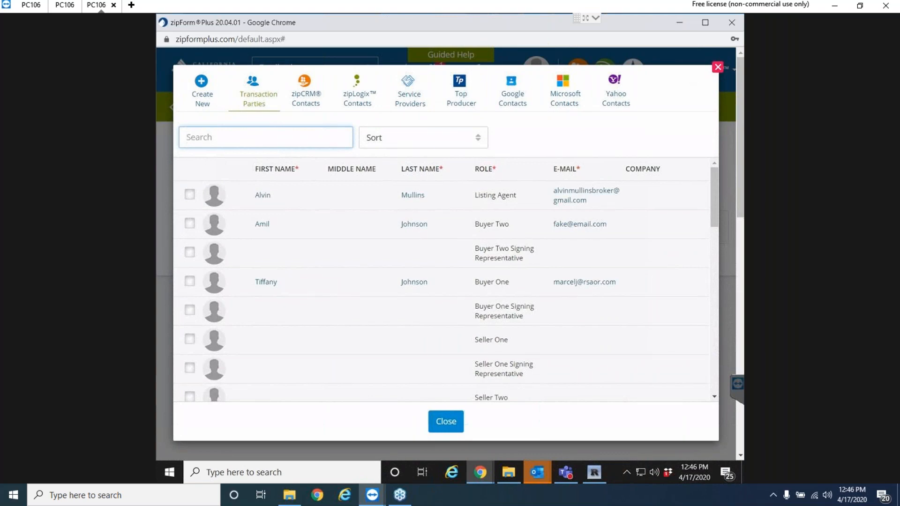
click(718, 67)
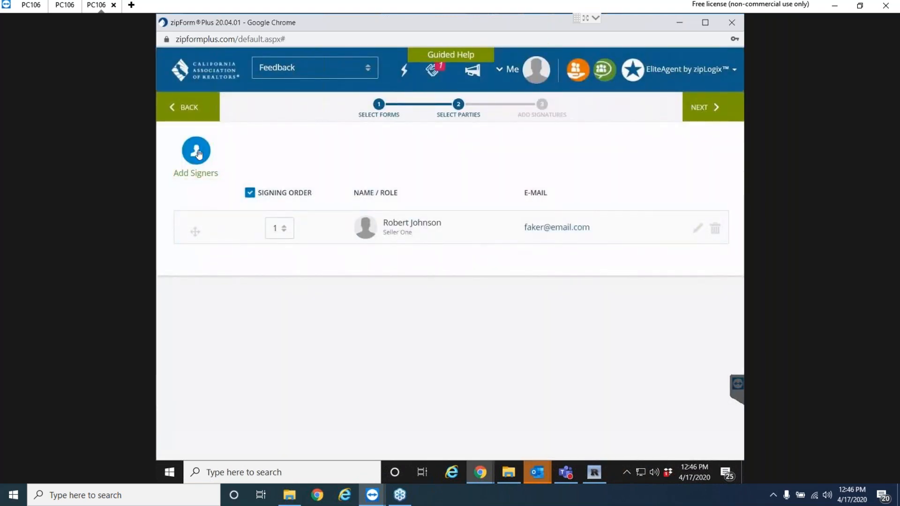
click(197, 152)
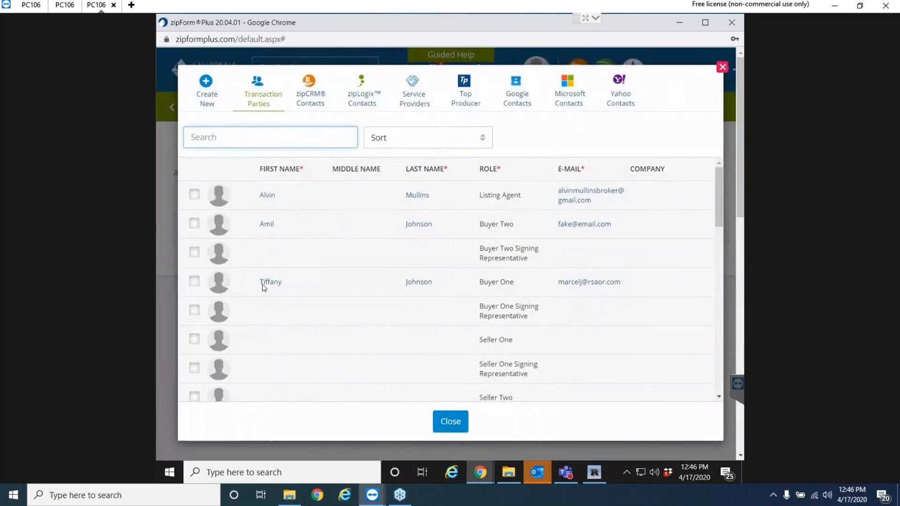
click(195, 196)
click(195, 224)
click(195, 284)
click(454, 425)
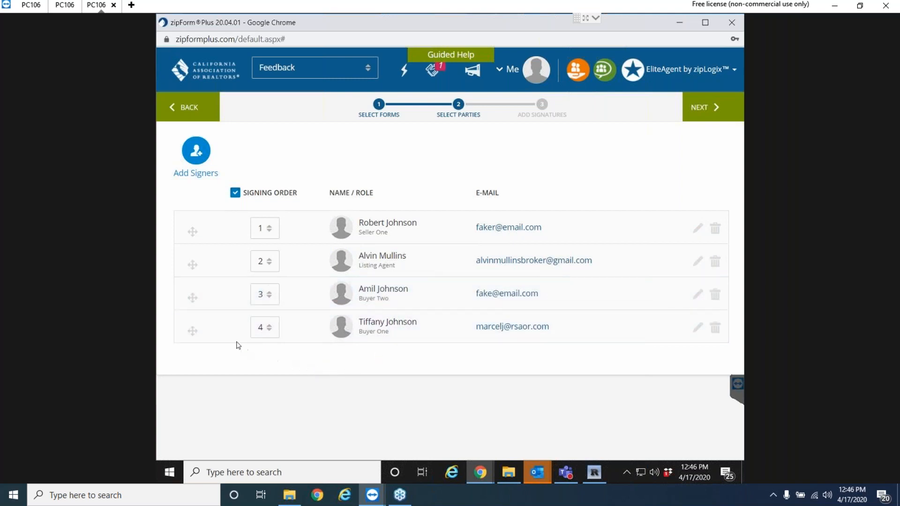
Set signing order 1 for Seller One, the Listing Agent, Buyer Two and Buyer One.
drag(226, 303, 233, 242)
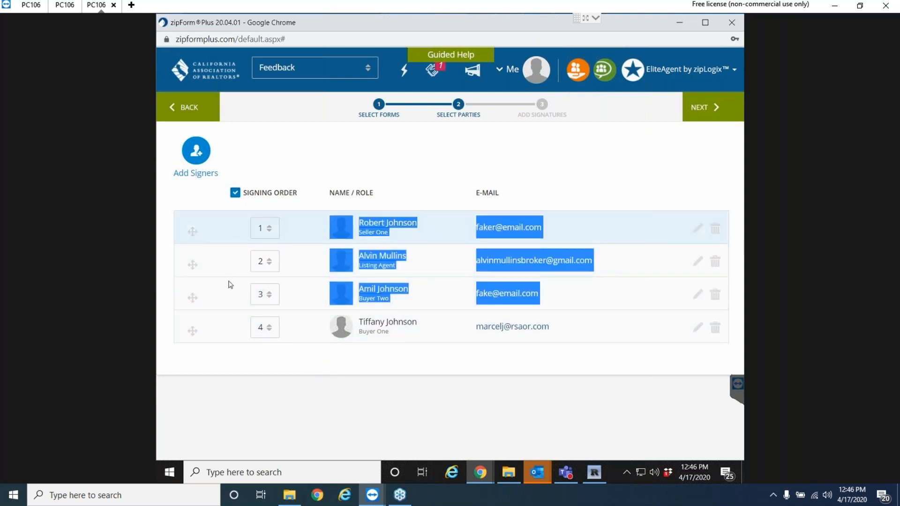
click(247, 385)
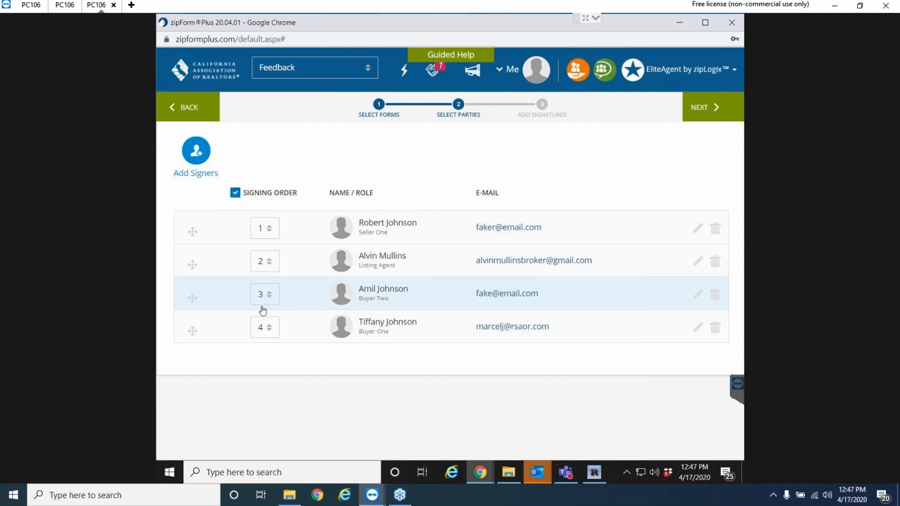
click(269, 230)
click(304, 226)
click(261, 261)
click(268, 288)
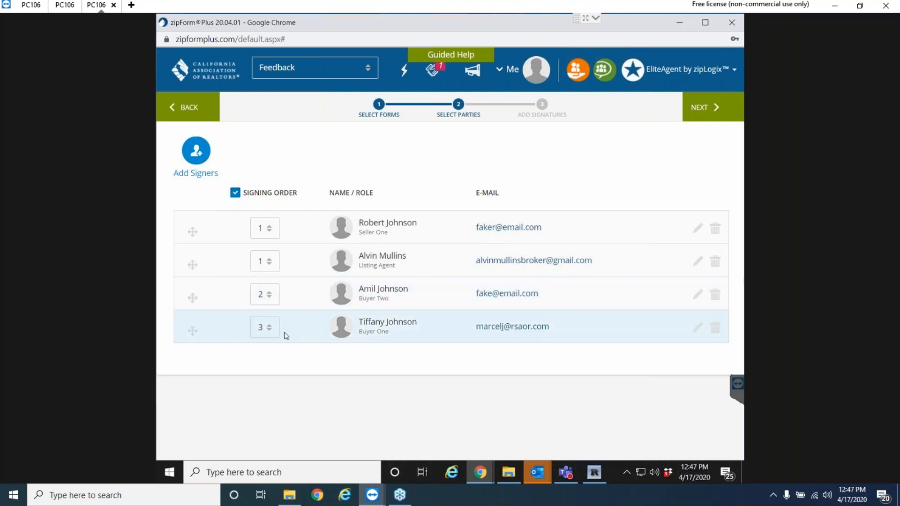
click(264, 296)
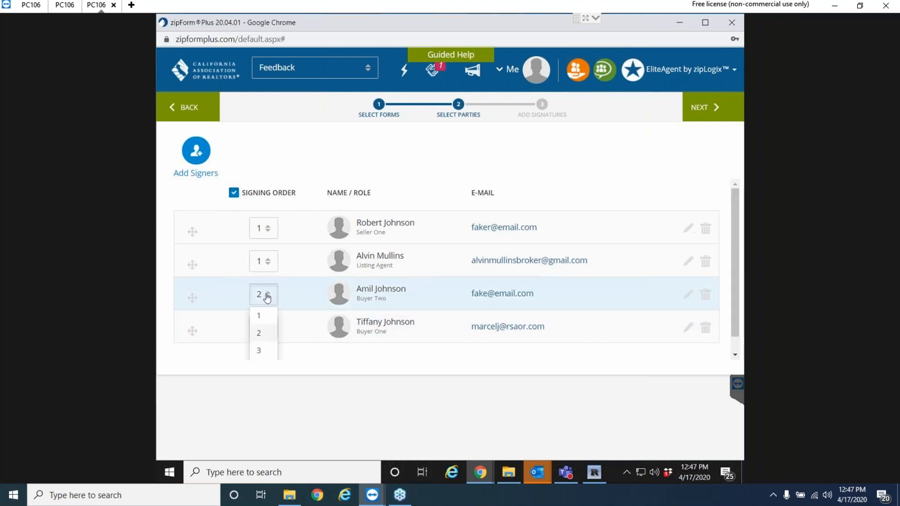
click(261, 317)
click(267, 332)
click(264, 336)
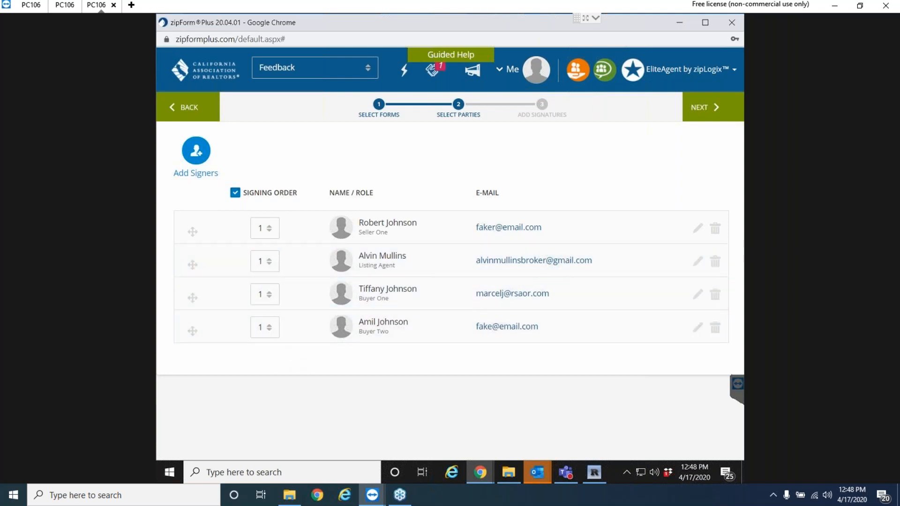
click(183, 112)
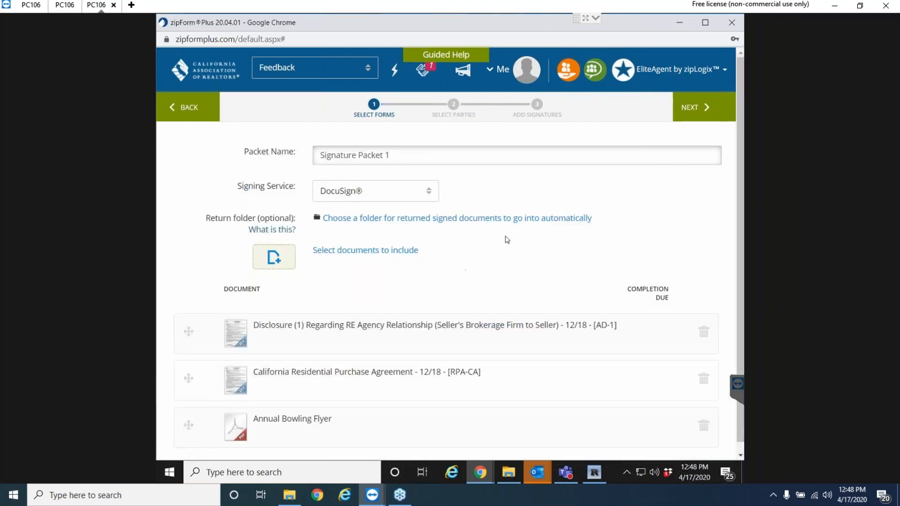
Untick the listing agent and Buyer Two in Add Signers, keeping only Buyer One.
click(705, 102)
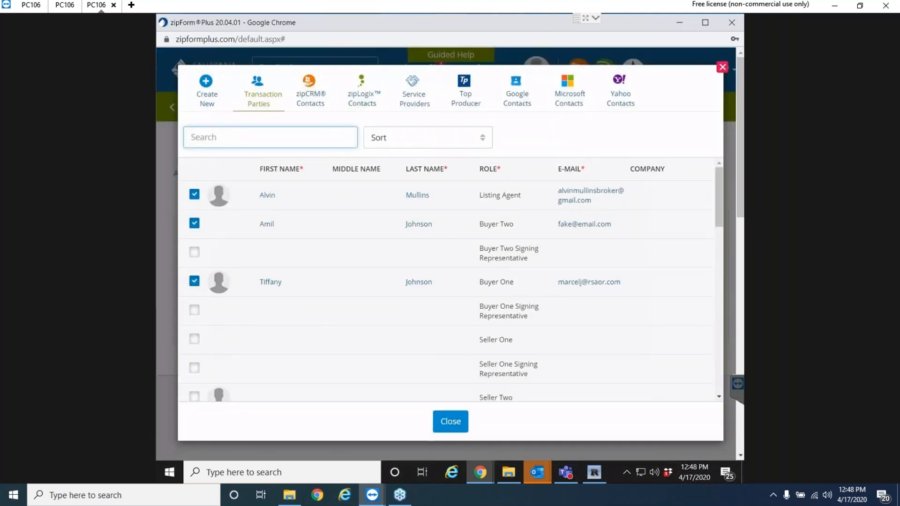
click(197, 198)
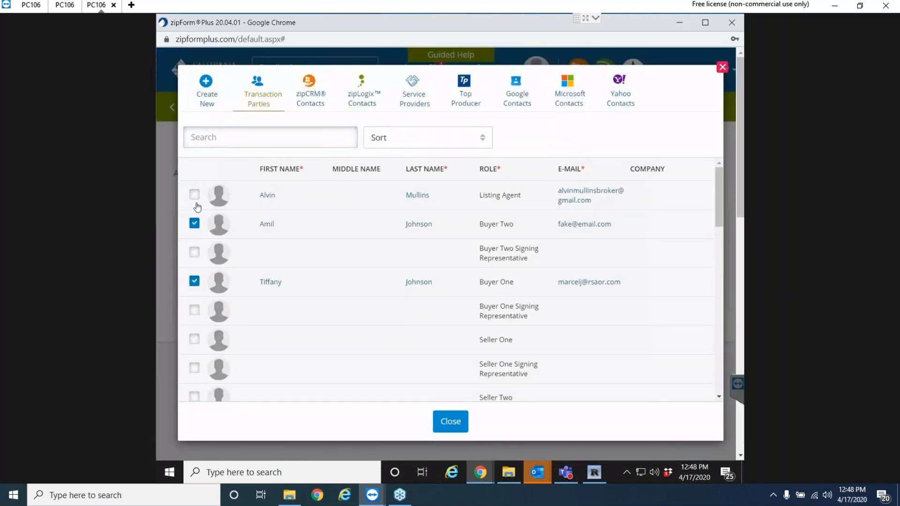
click(195, 223)
click(450, 421)
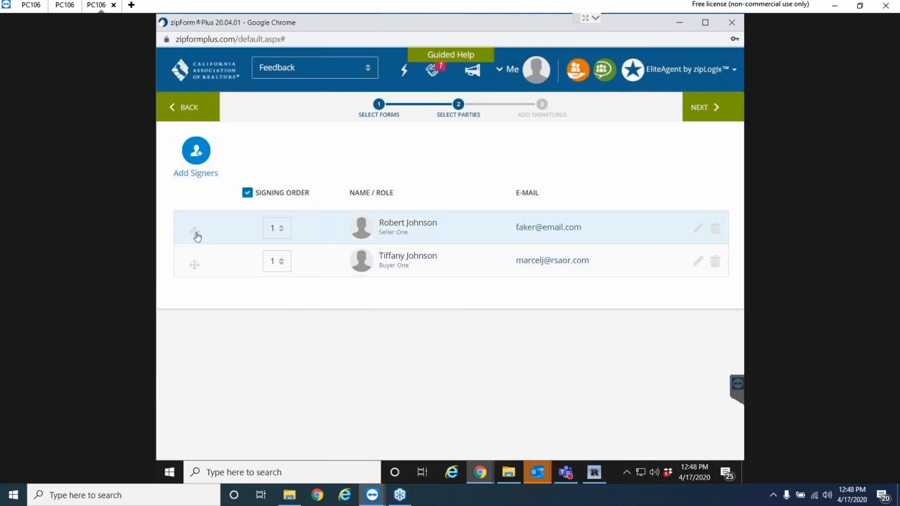
Remove the Seller One signer from the packet and proceed to placing signature fields.
click(715, 229)
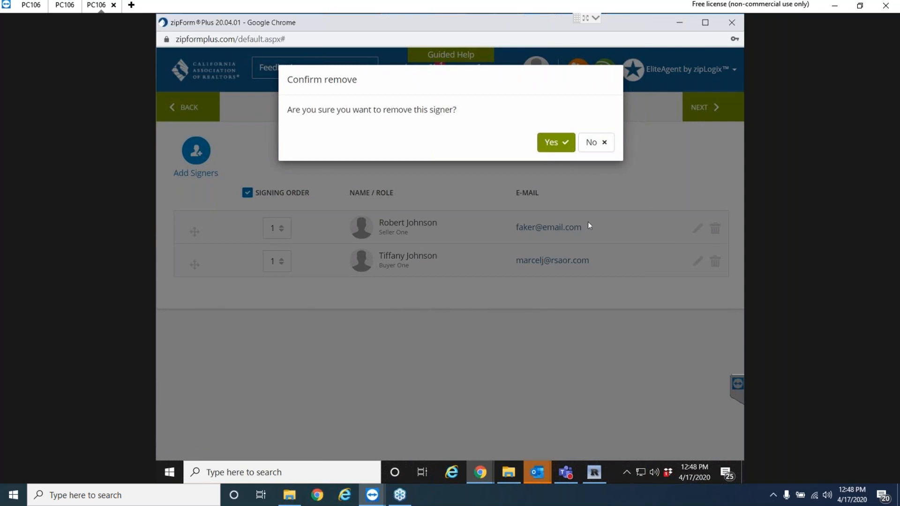
click(552, 143)
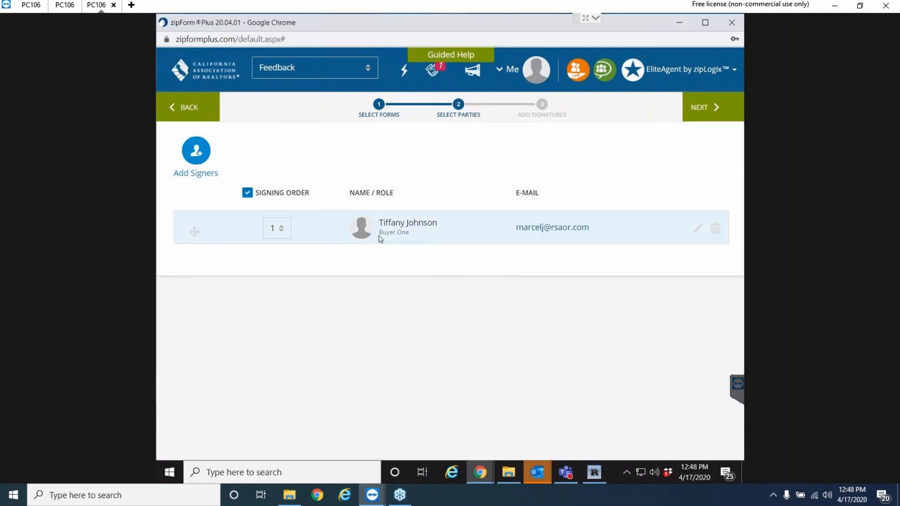
click(708, 109)
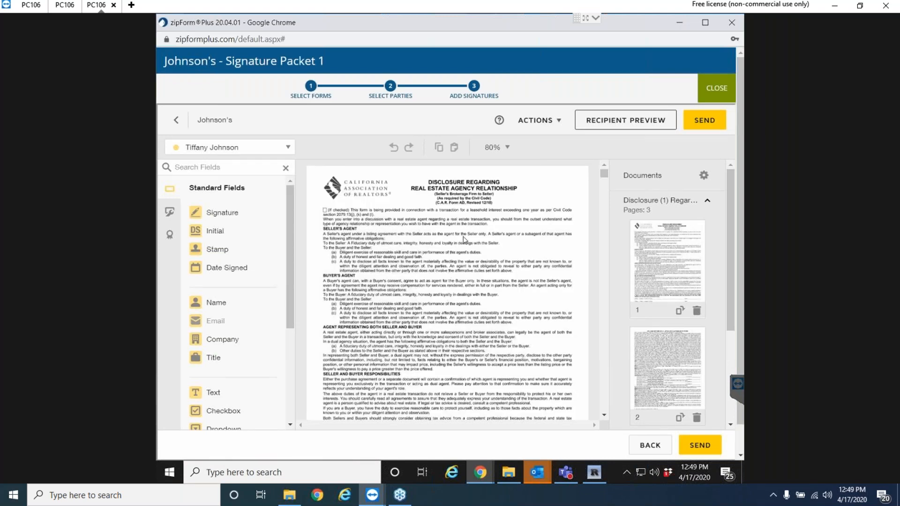
Scroll to the buyer Sign and Date Signed fields on the AD-1 disclosure's first page.
scroll(463, 238, down, 10)
scroll(475, 255, down, 10)
scroll(476, 255, up, 10)
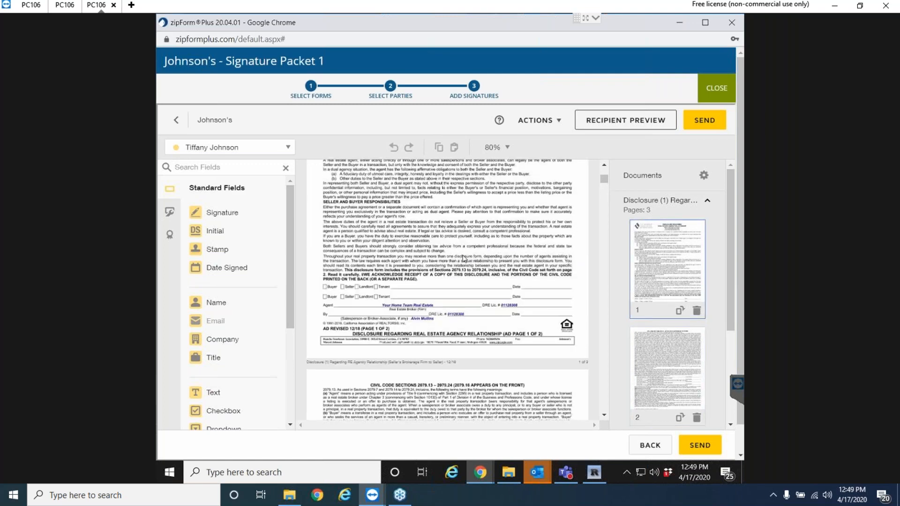
scroll(421, 268, up, 3)
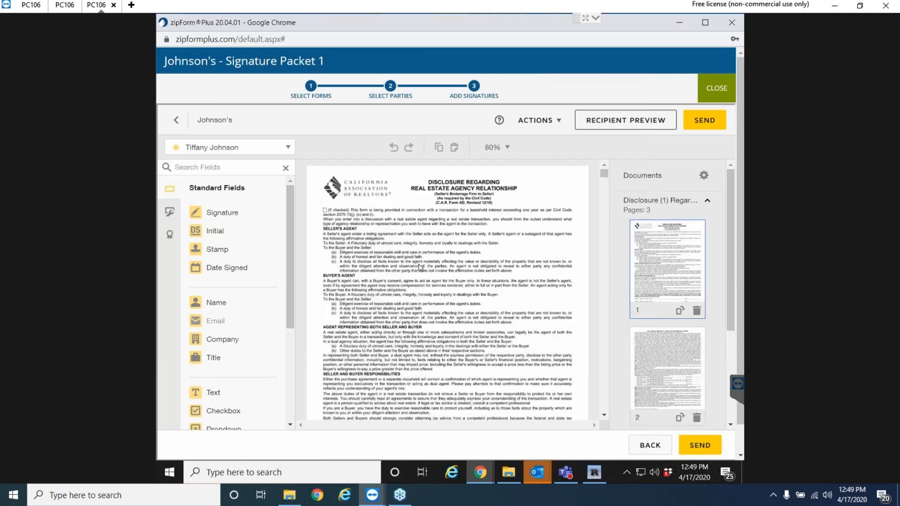
scroll(420, 267, down, 15)
scroll(420, 267, down, 10)
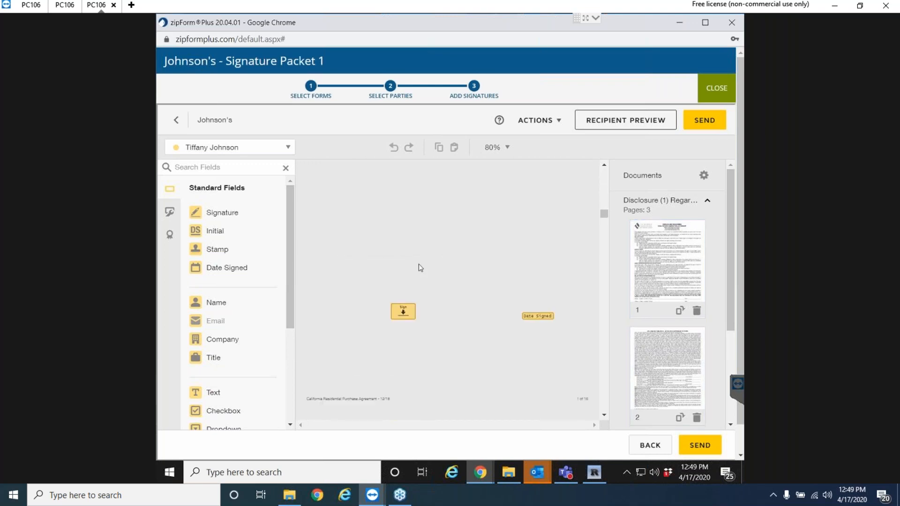
scroll(420, 267, down, 1)
scroll(453, 300, up, 7)
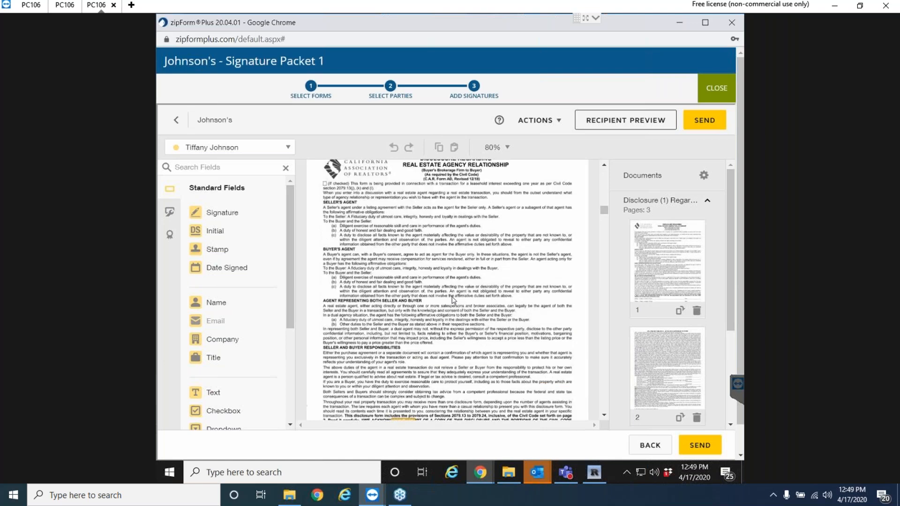
scroll(453, 301, down, 4)
scroll(453, 301, down, 4)
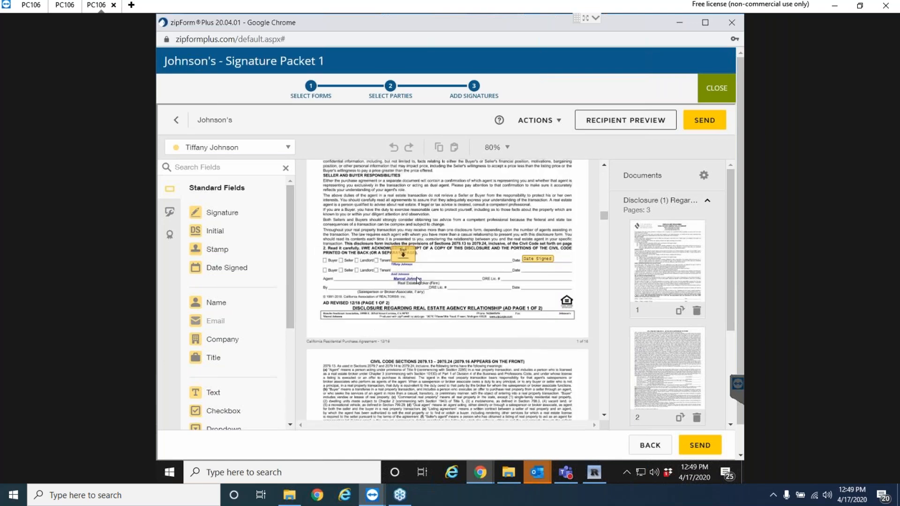
Zoom the disclosure to 100% and 150% to inspect the fields, then back to 75%.
click(505, 148)
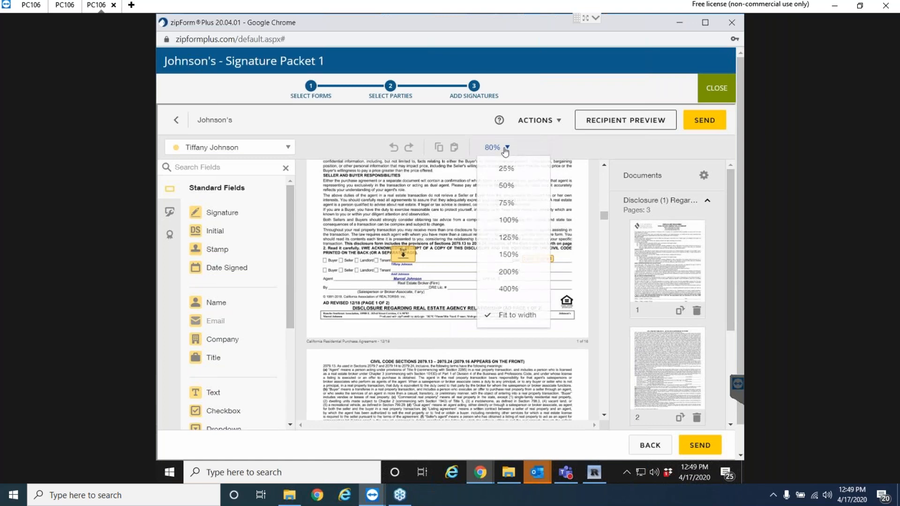
click(513, 225)
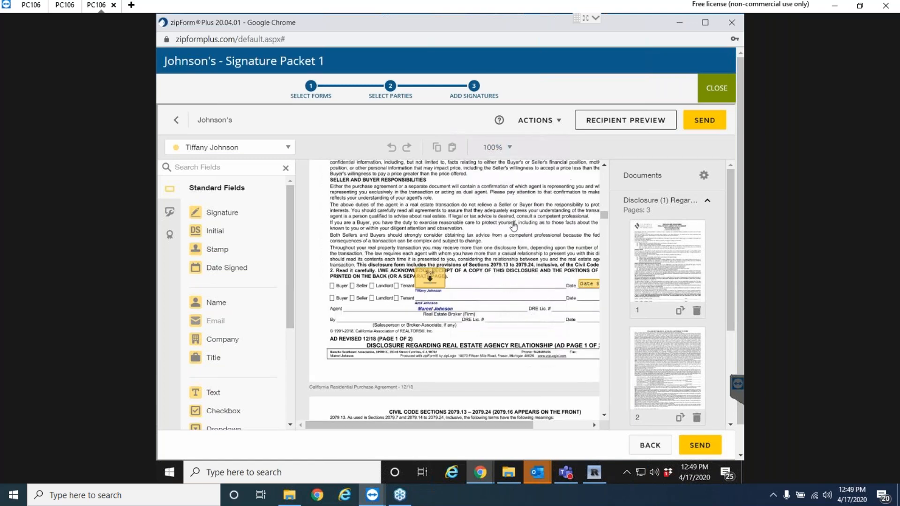
click(506, 149)
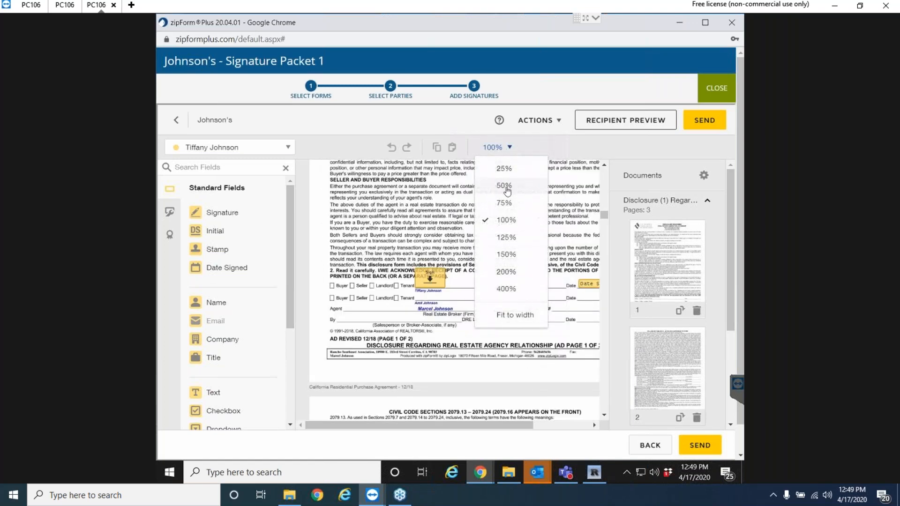
click(517, 259)
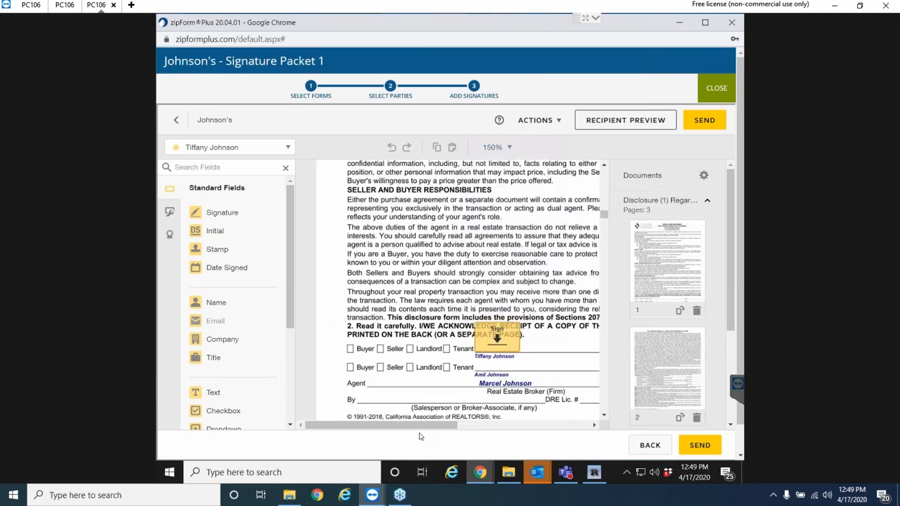
drag(443, 426, 520, 420)
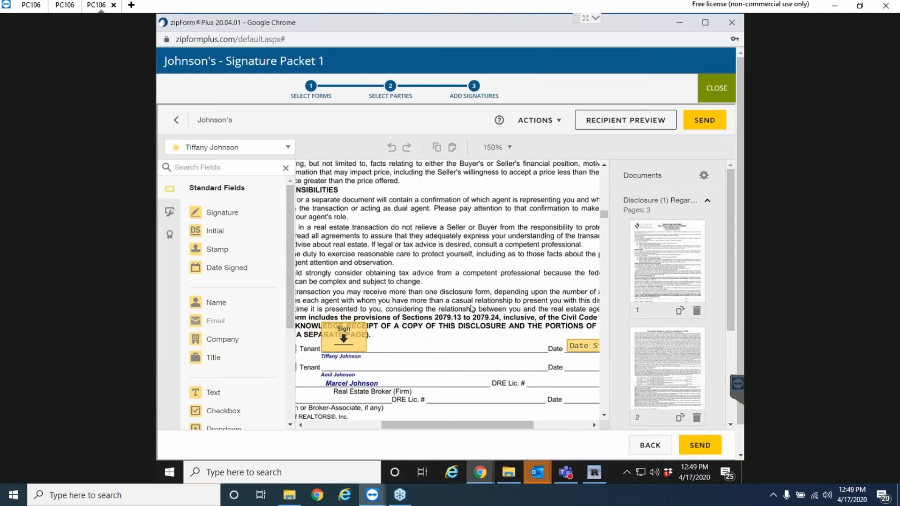
scroll(465, 270, up, 15)
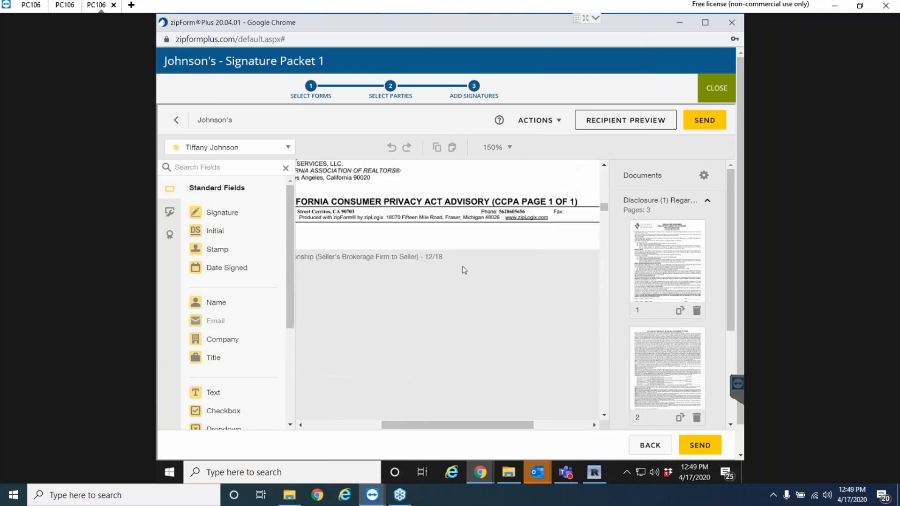
click(509, 148)
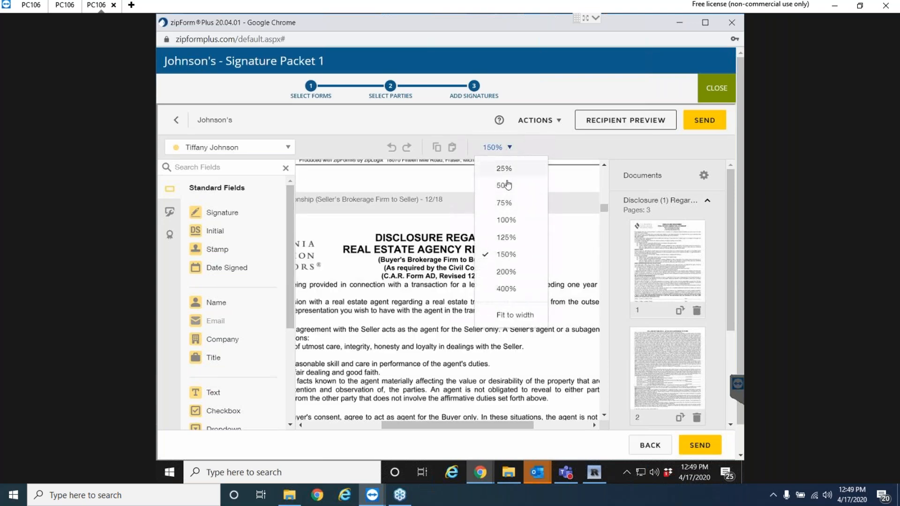
click(510, 209)
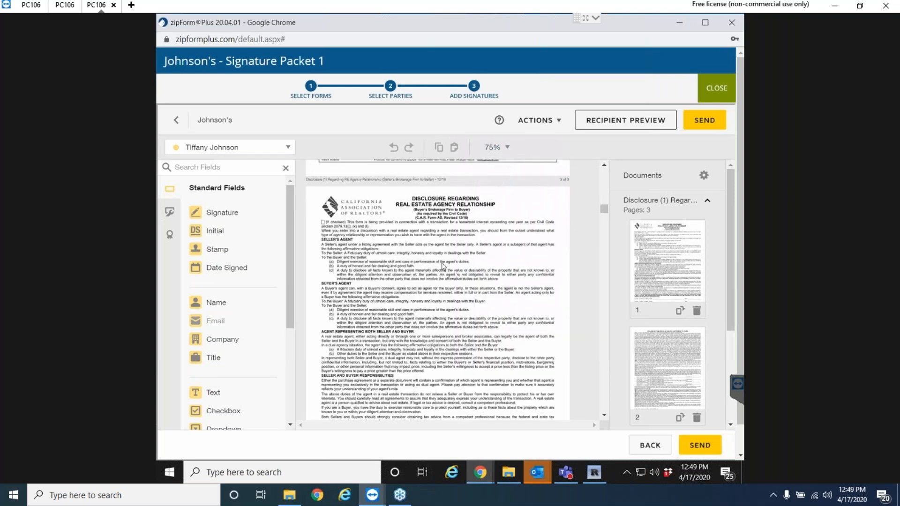
Scroll past the Wire Fraud Advisory and Purchase Agreement pages to the Annual Bowling flyer.
scroll(406, 283, down, 15)
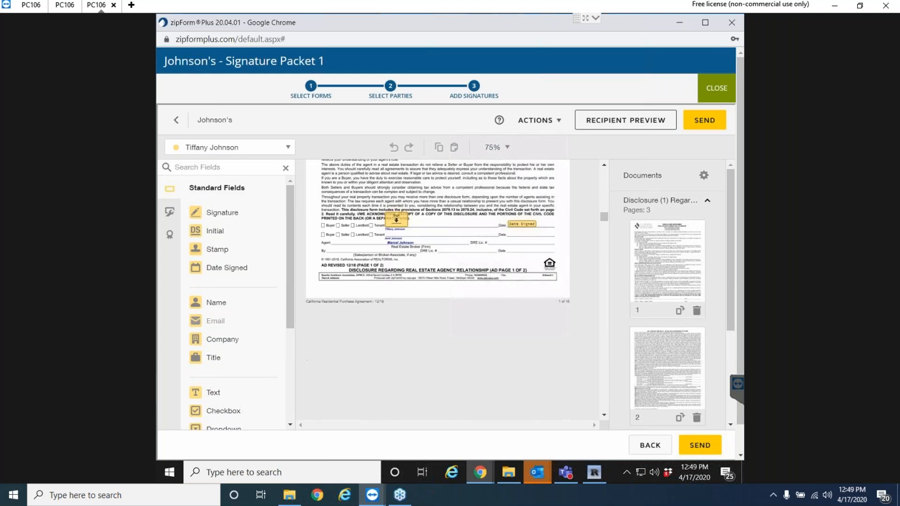
scroll(424, 277, down, 3)
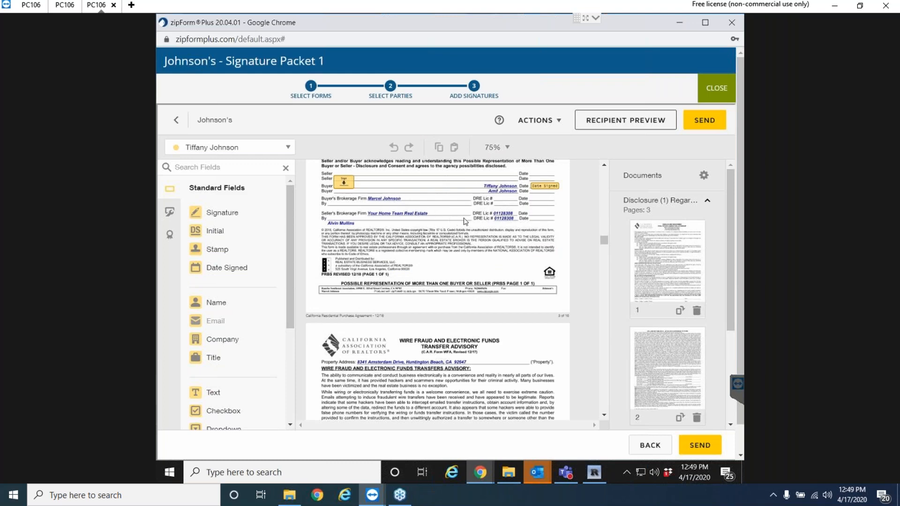
scroll(400, 211, down, 8)
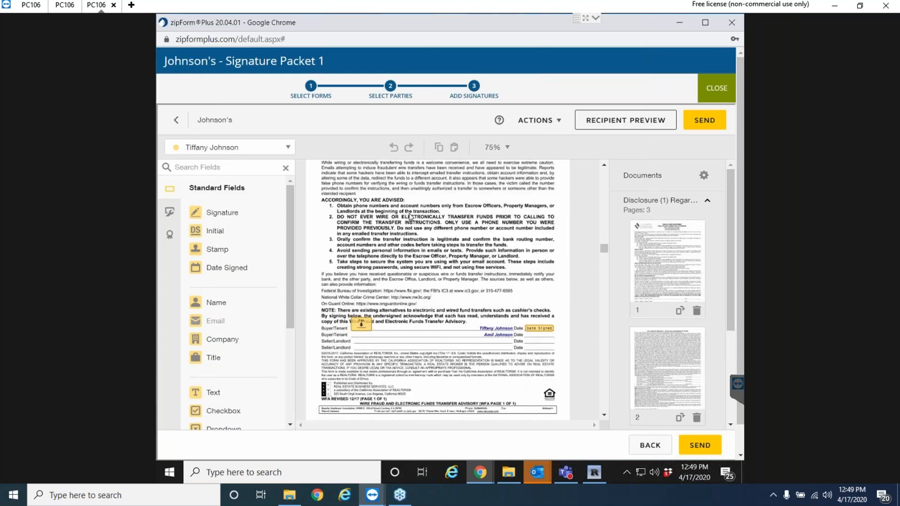
scroll(419, 259, down, 10)
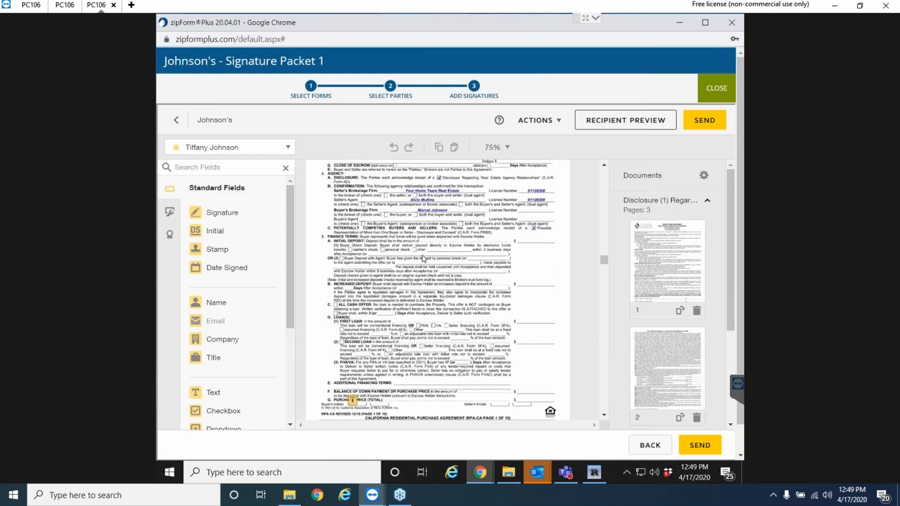
scroll(452, 269, down, 5)
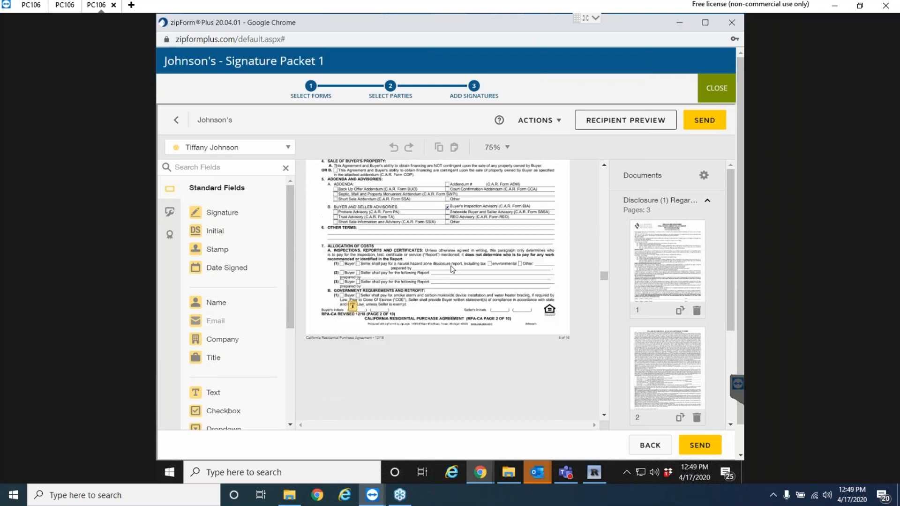
scroll(453, 269, down, 3)
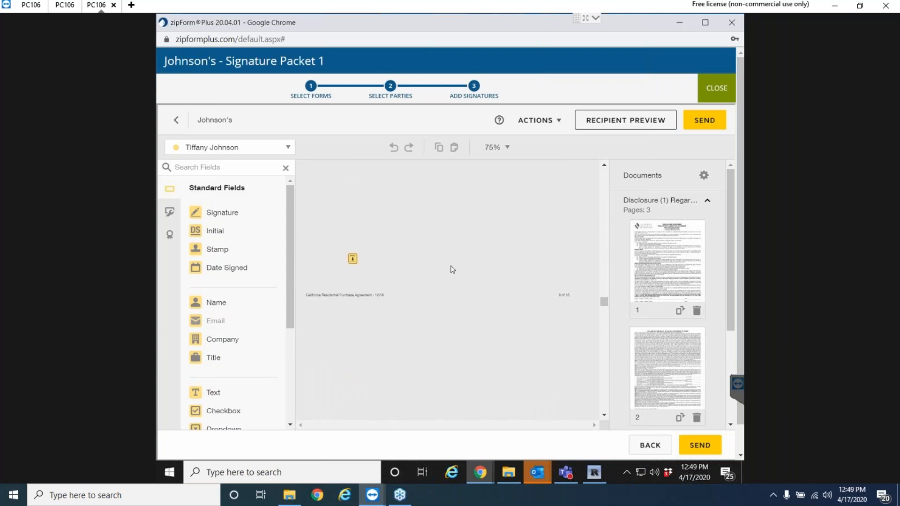
scroll(452, 270, down, 5)
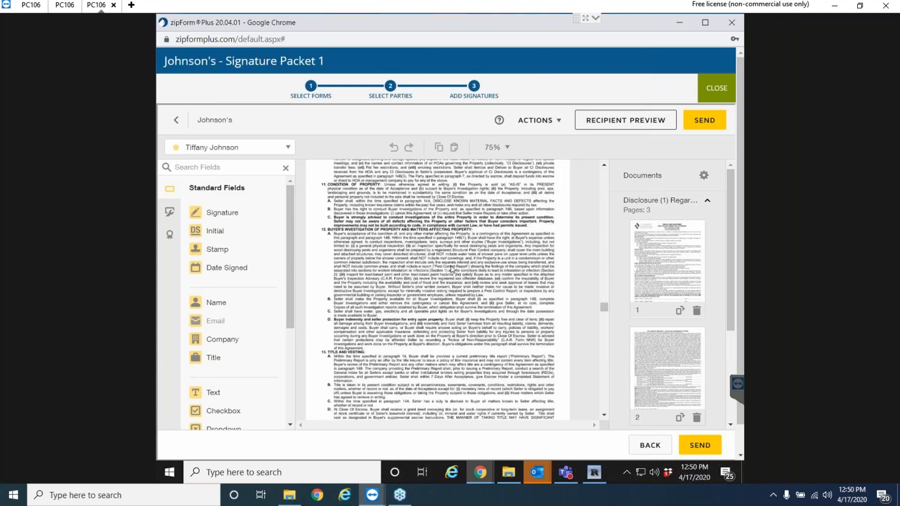
scroll(454, 273, down, 10)
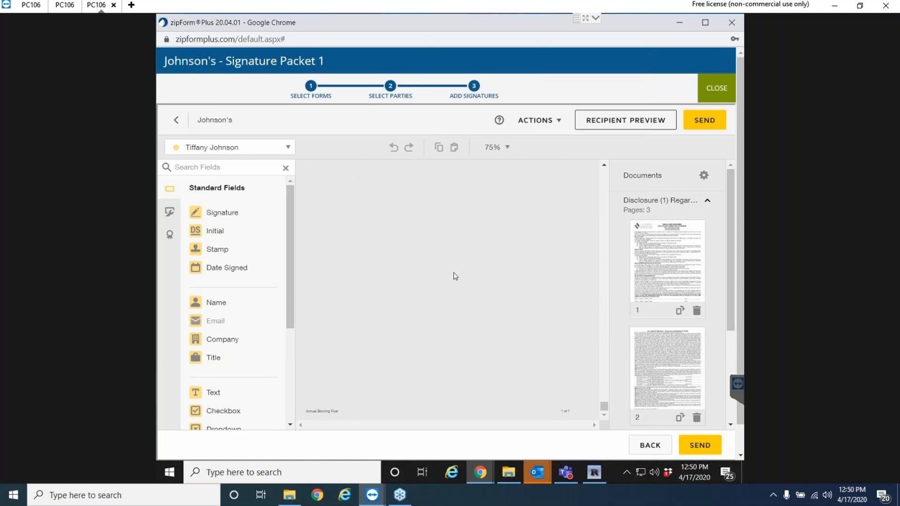
scroll(449, 277, up, 1)
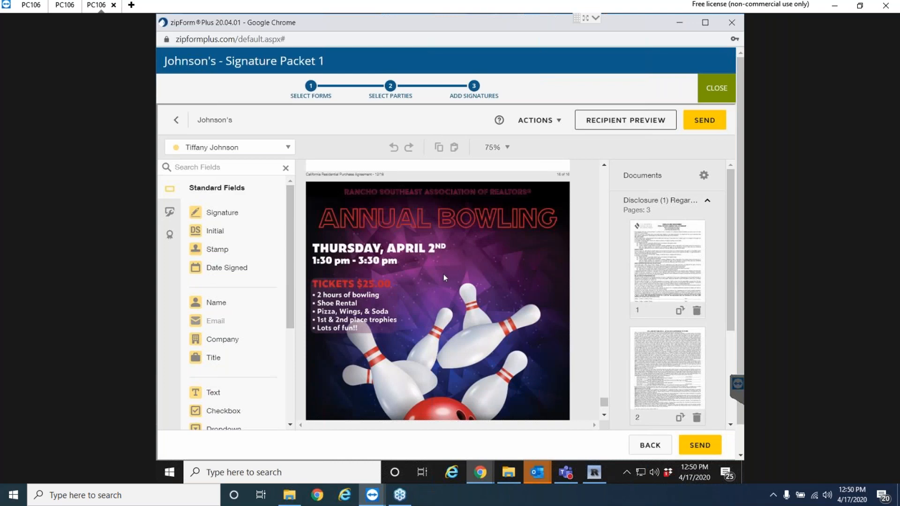
scroll(450, 265, up, 1)
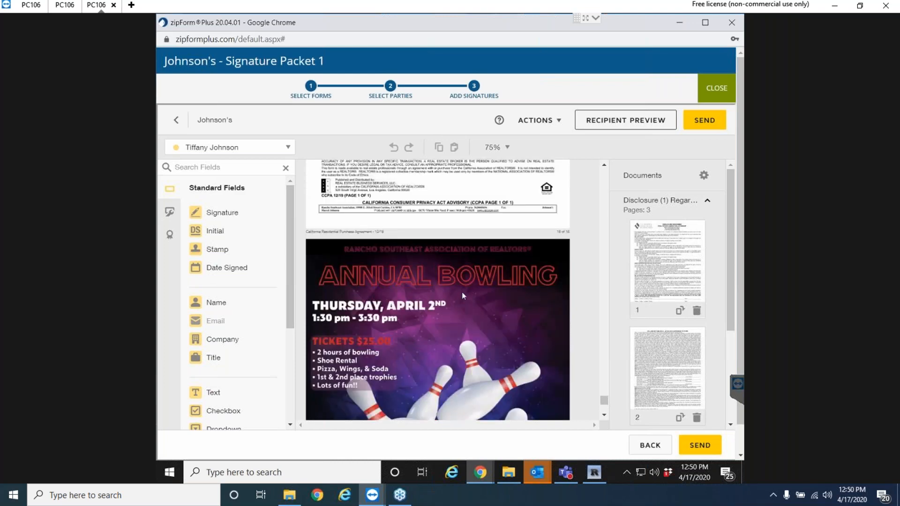
scroll(473, 312, down, 1)
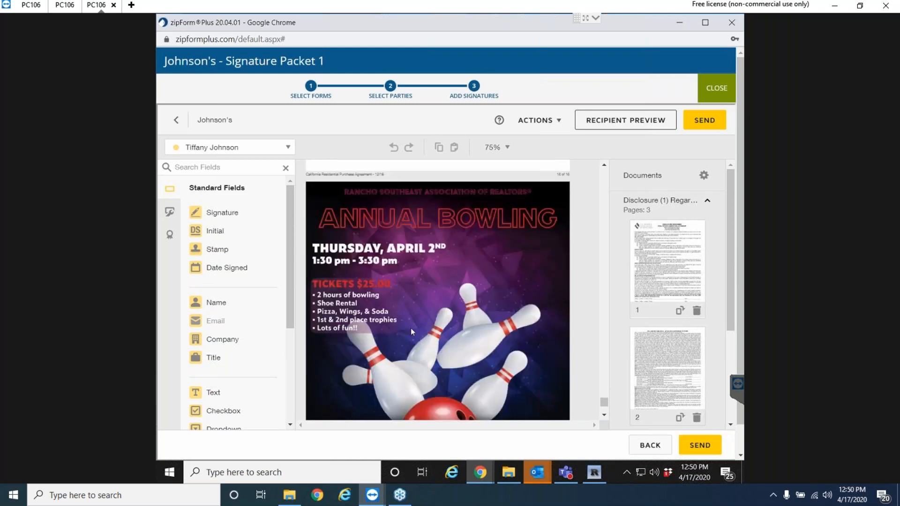
scroll(452, 297, down, 2)
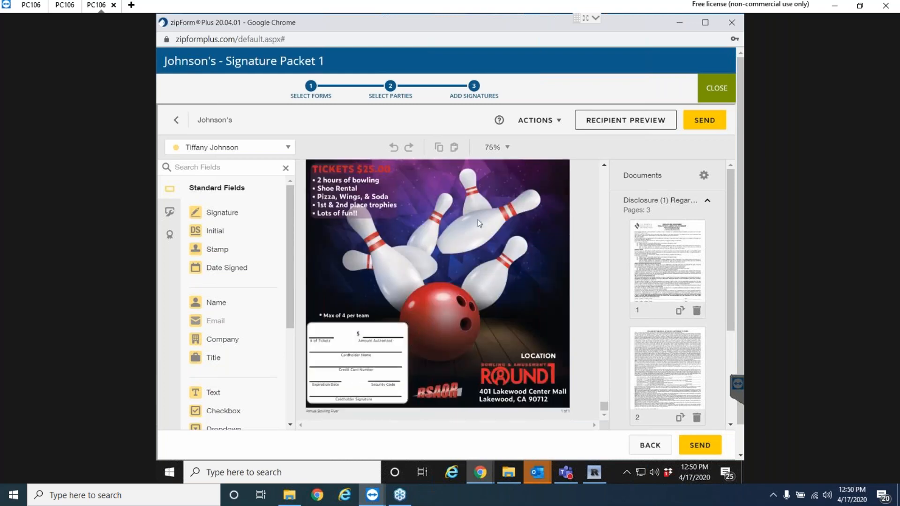
Zoom the flyer to 150% and place a Signature field above the Cardholder Signature line.
click(507, 148)
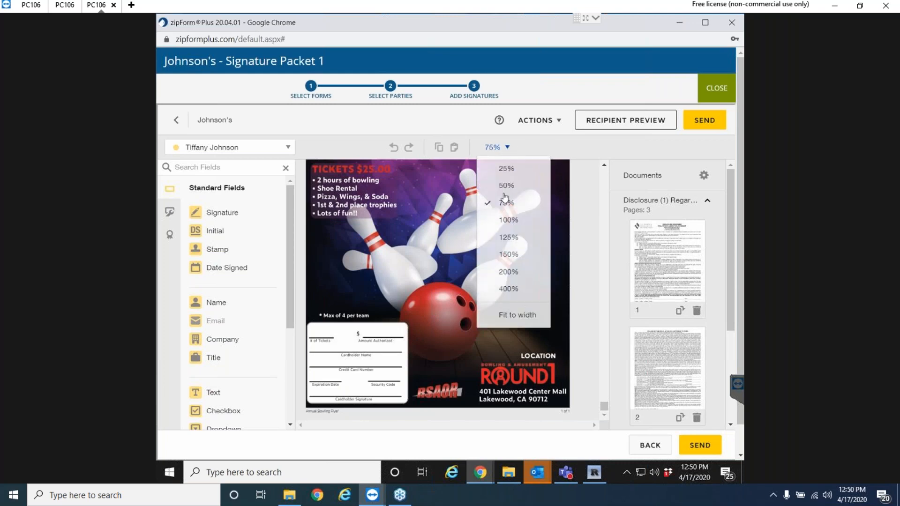
click(509, 255)
scroll(466, 296, down, 4)
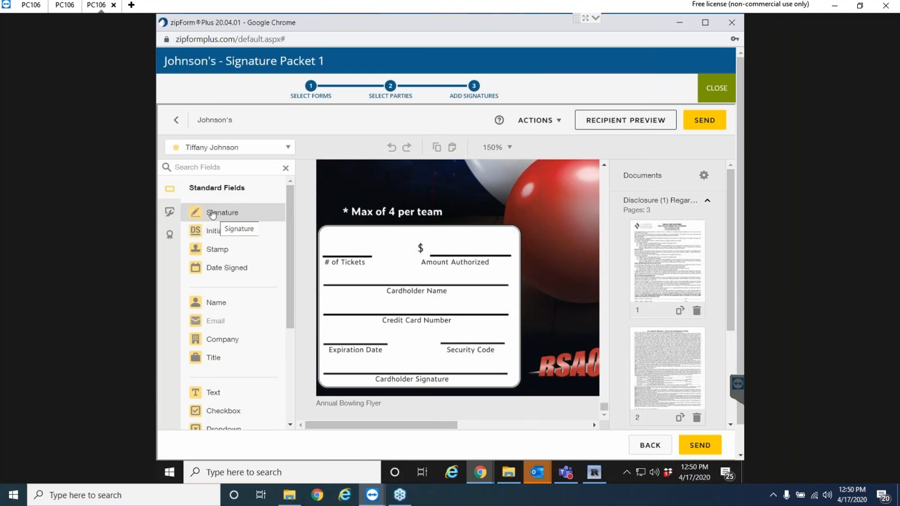
mouse_move(212, 215)
mouse_down()
mouse_move(244, 213)
mouse_move(312, 233)
mouse_move(345, 302)
mouse_move(331, 342)
mouse_move(359, 348)
mouse_move(345, 348)
mouse_up()
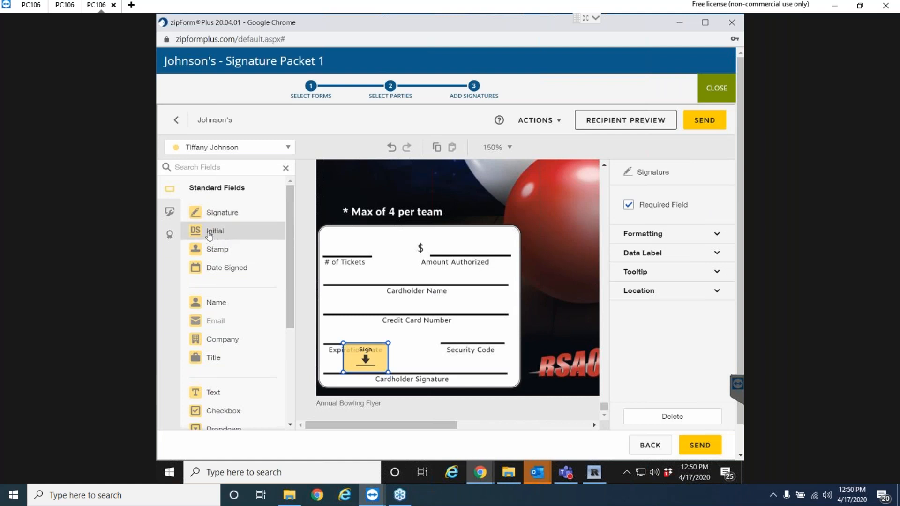
Drop an Initial field onto the bowling ball and return the view to 75%.
drag(209, 234, 557, 194)
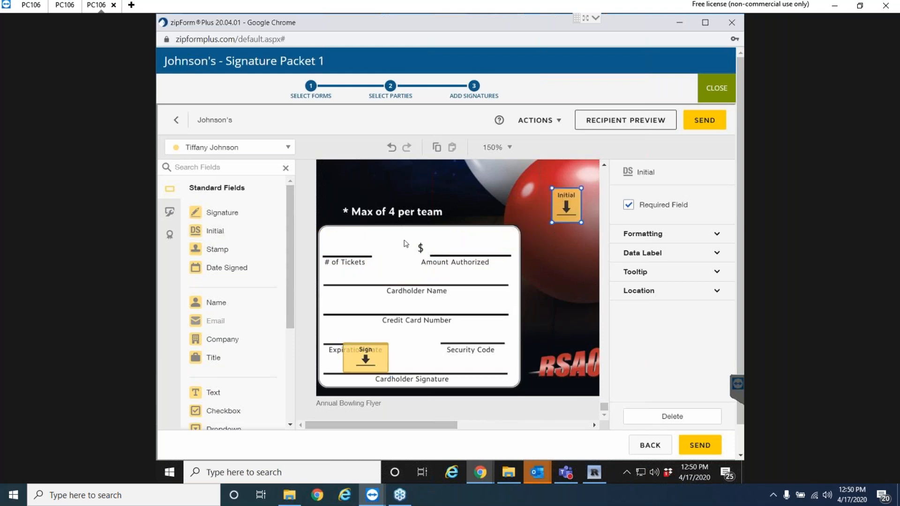
scroll(477, 308, up, 8)
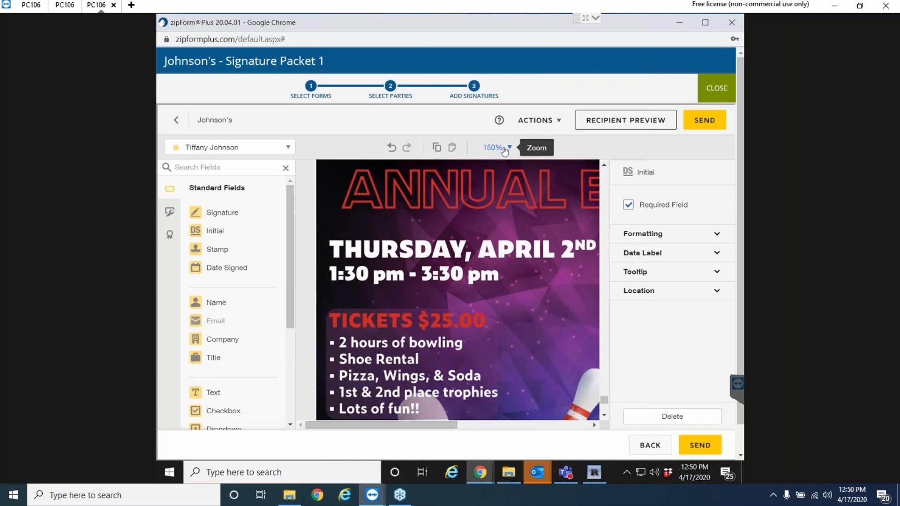
click(502, 147)
click(505, 203)
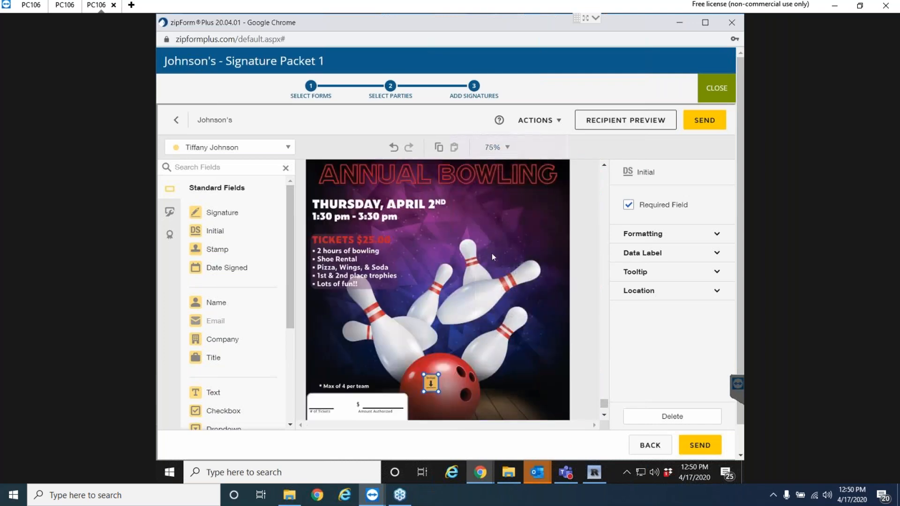
scroll(478, 270, down, 3)
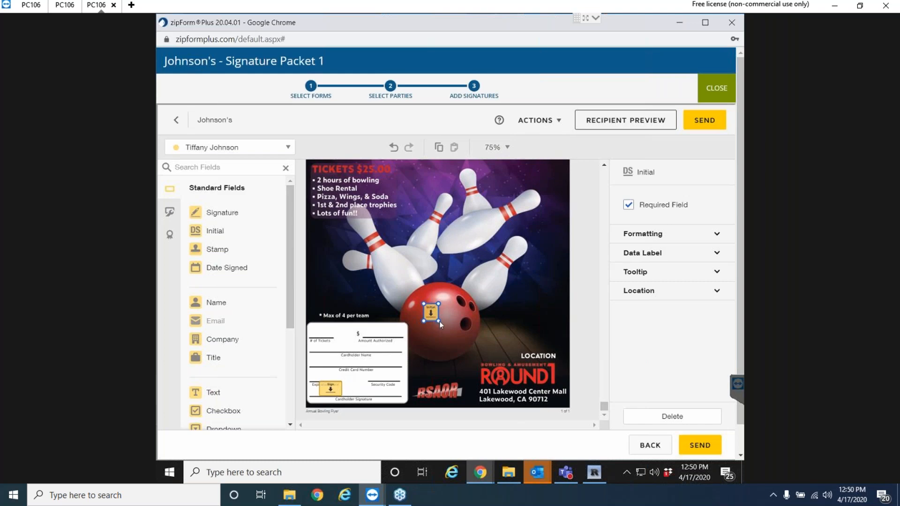
scroll(444, 282, up, 5)
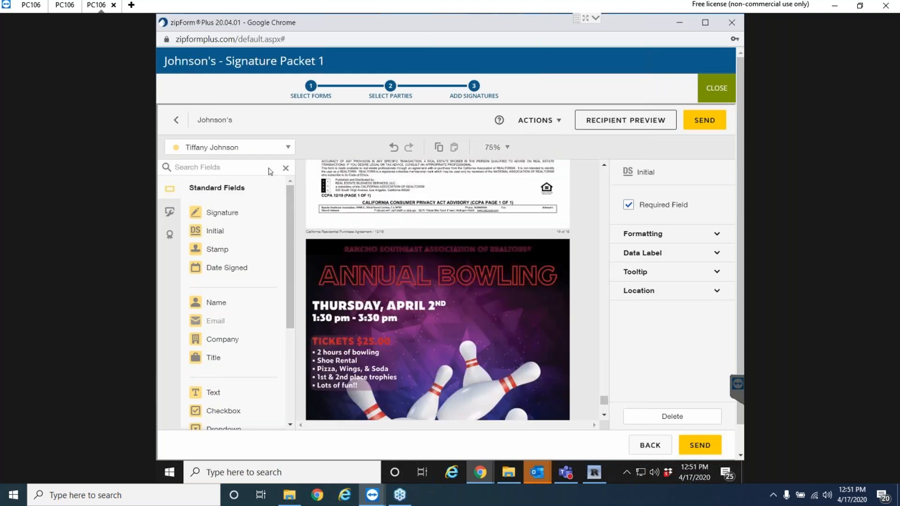
click(284, 151)
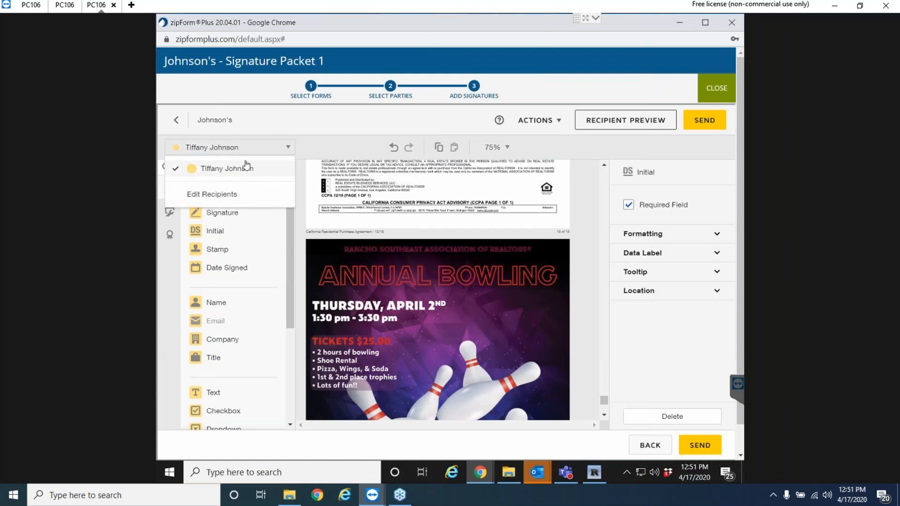
click(288, 149)
click(288, 148)
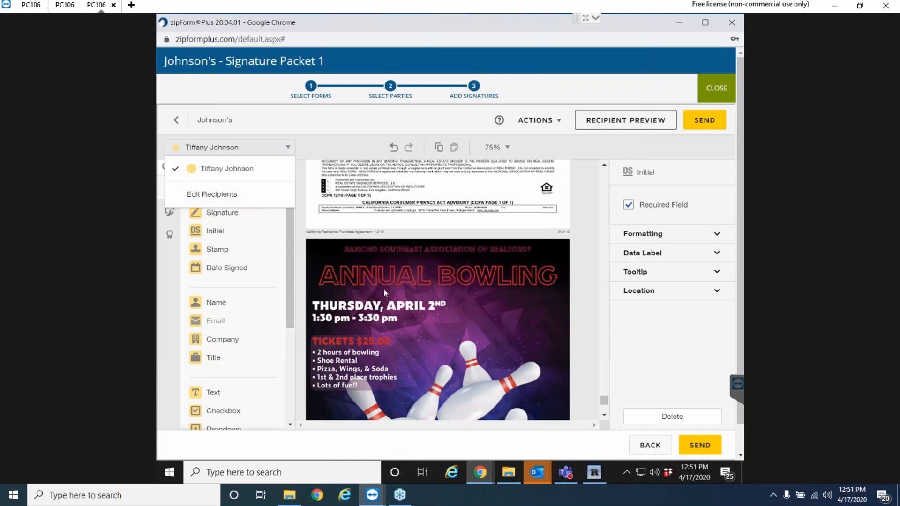
scroll(387, 301, down, 3)
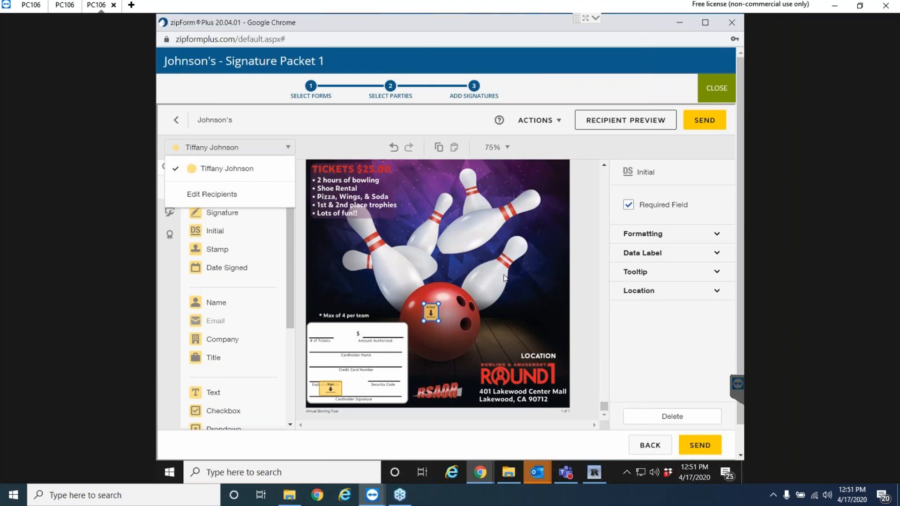
scroll(504, 278, up, 10)
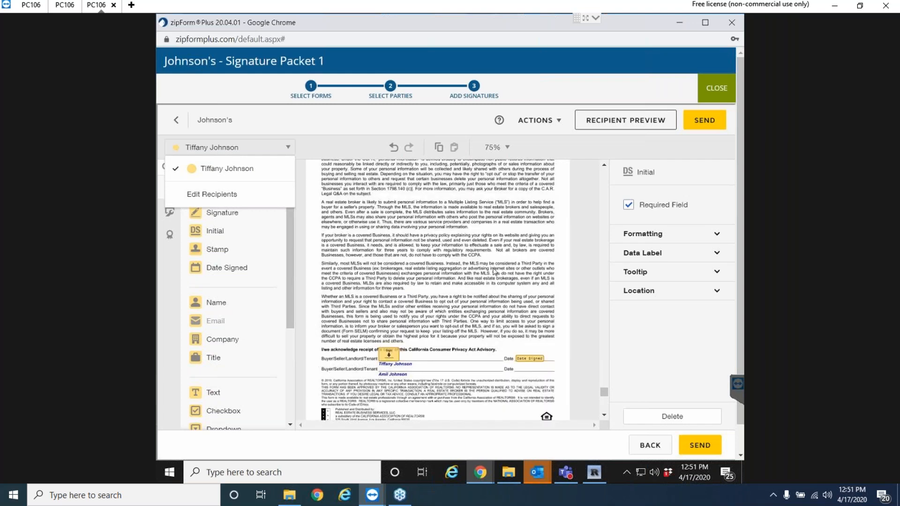
click(288, 148)
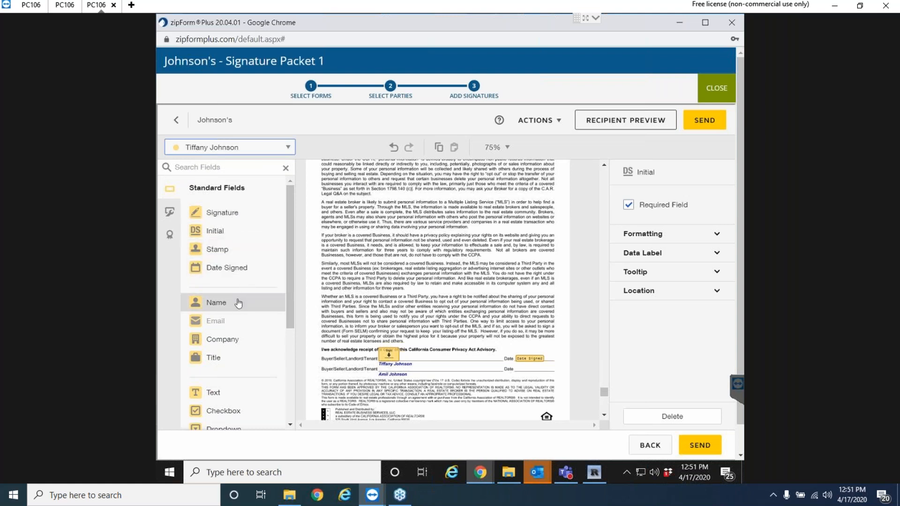
scroll(230, 396, down, 1)
scroll(230, 398, down, 1)
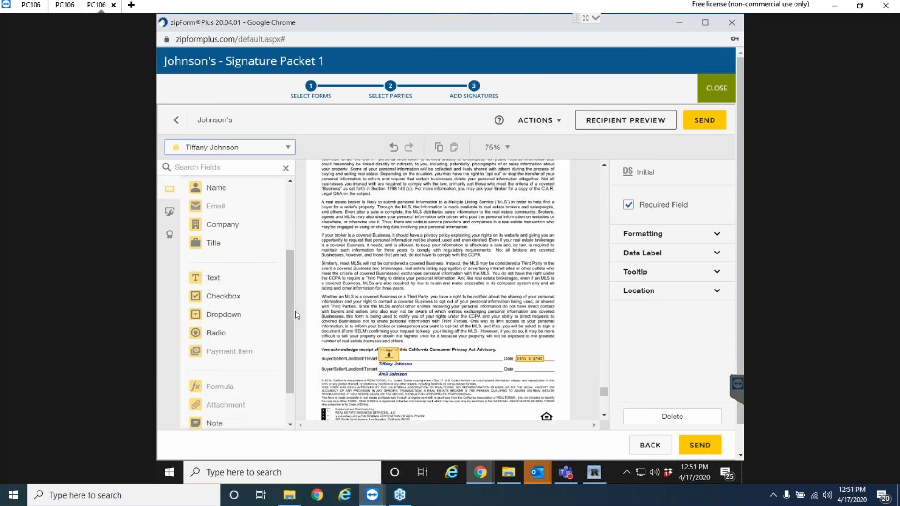
scroll(297, 314, up, 2)
scroll(452, 267, up, 10)
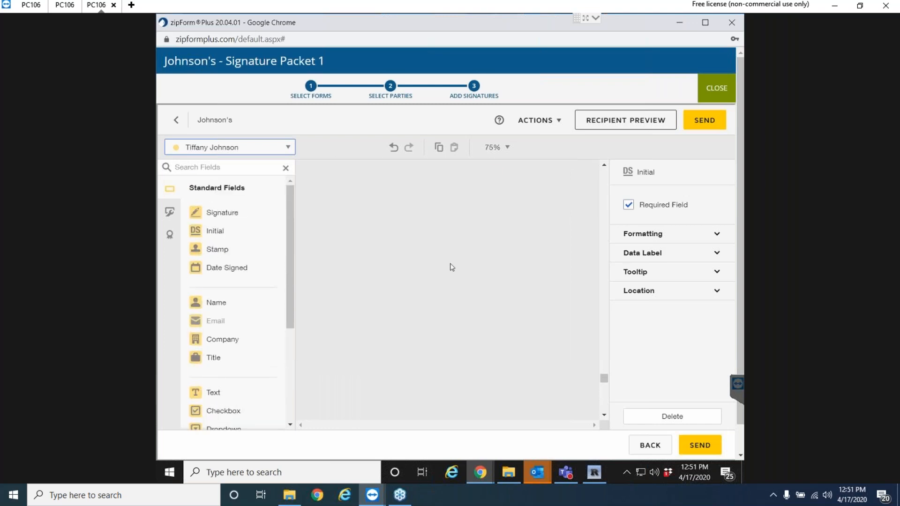
scroll(452, 268, up, 10)
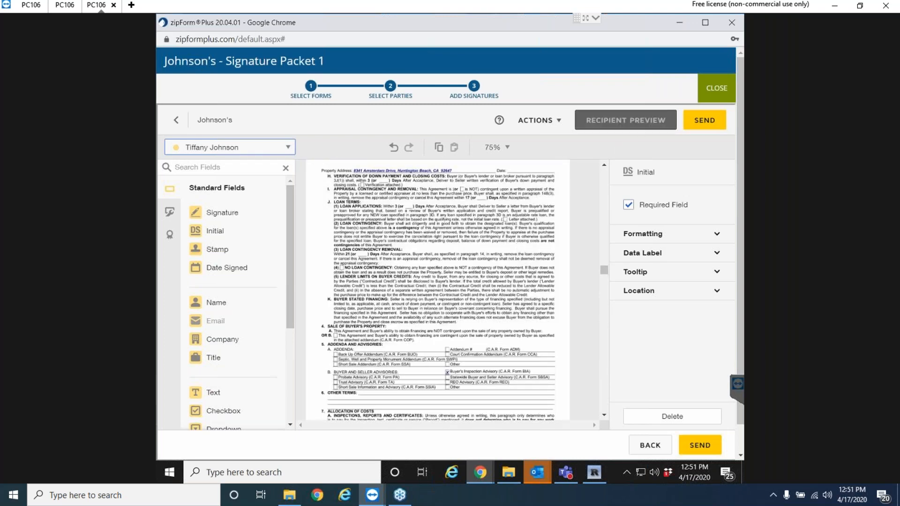
Send Signature Packet 1 via DocuSign, close the confirmation, and return to the transaction documents.
click(711, 123)
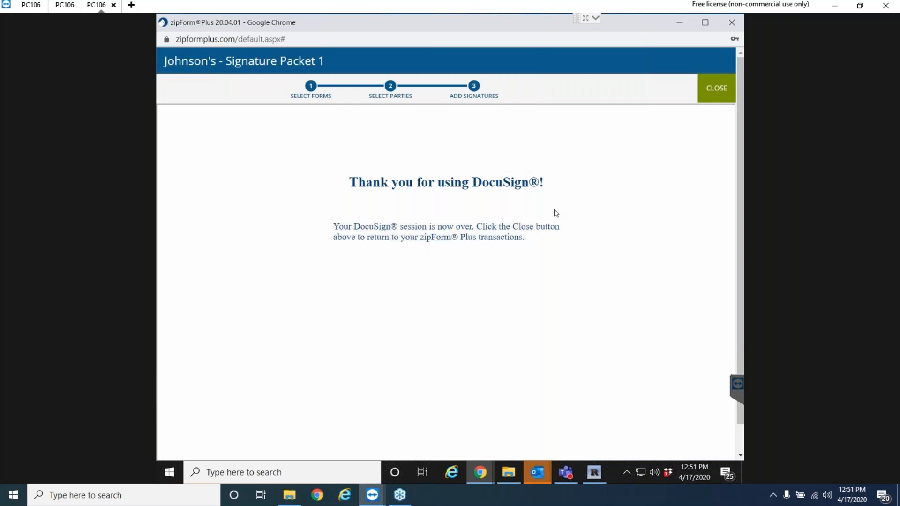
click(711, 84)
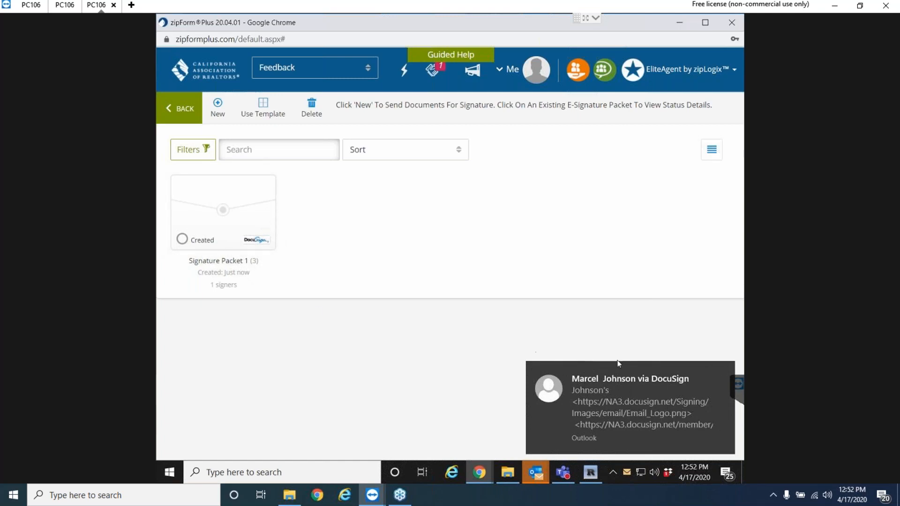
click(725, 371)
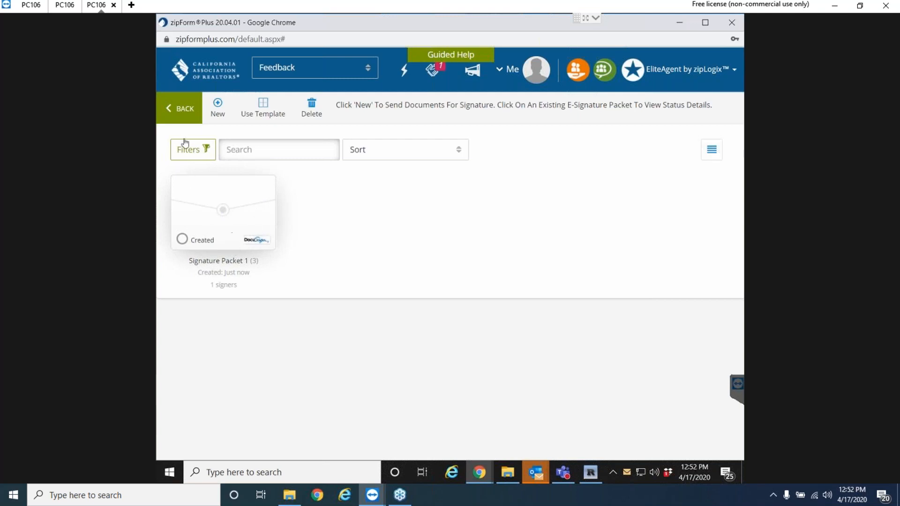
click(181, 113)
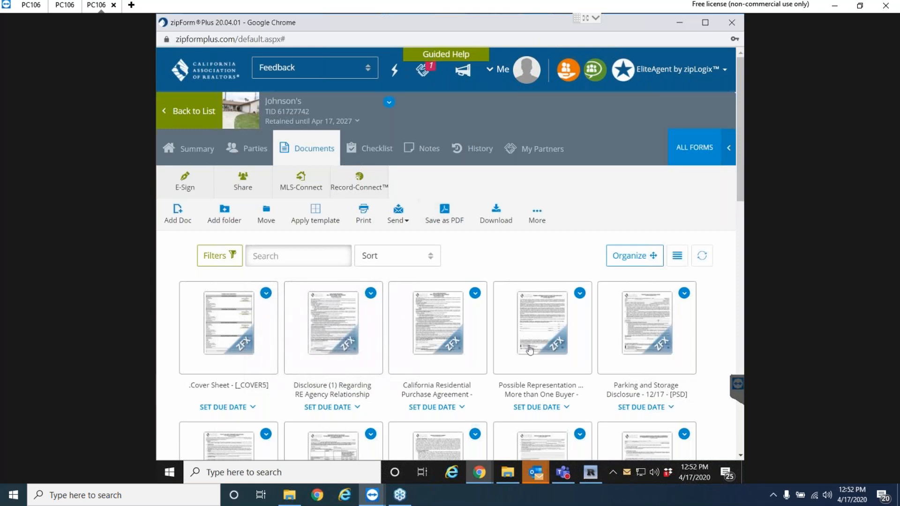
click(534, 479)
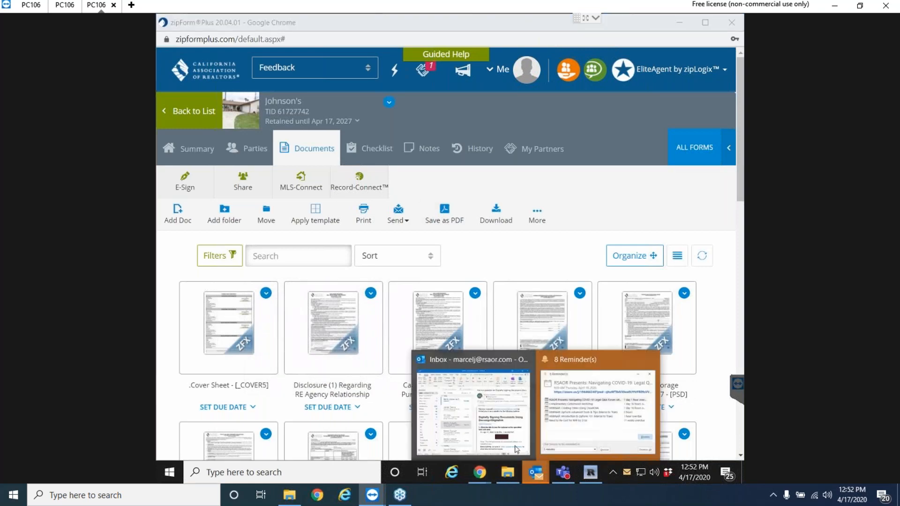
Open the new DocuSign signing email in the Outlook inbox and download its pictures.
click(504, 432)
click(223, 139)
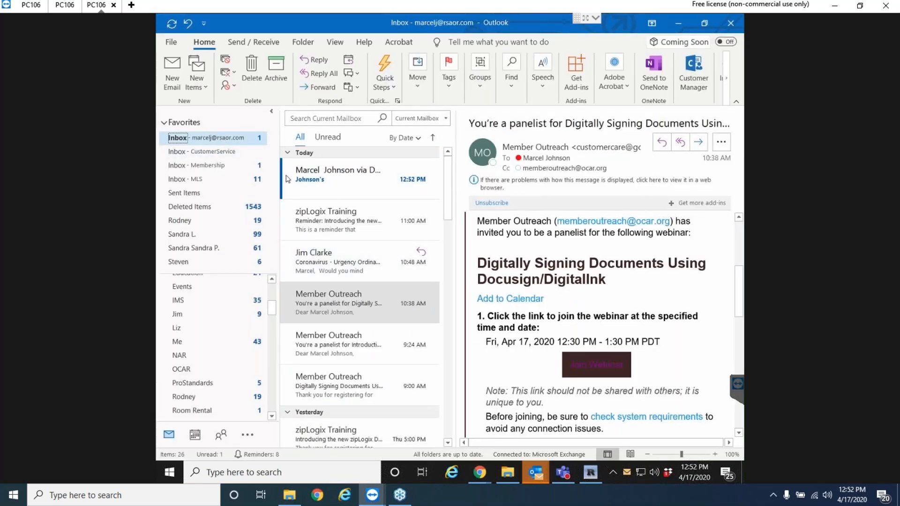
click(343, 183)
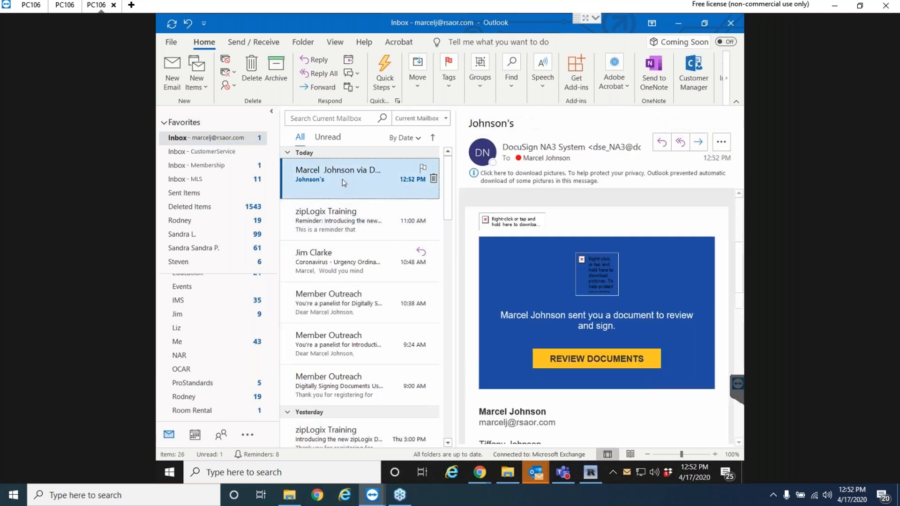
click(524, 200)
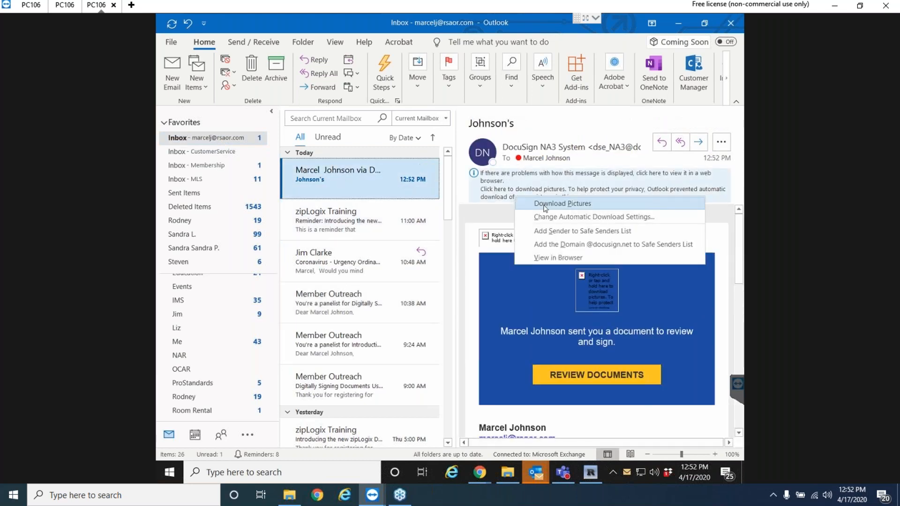
click(546, 207)
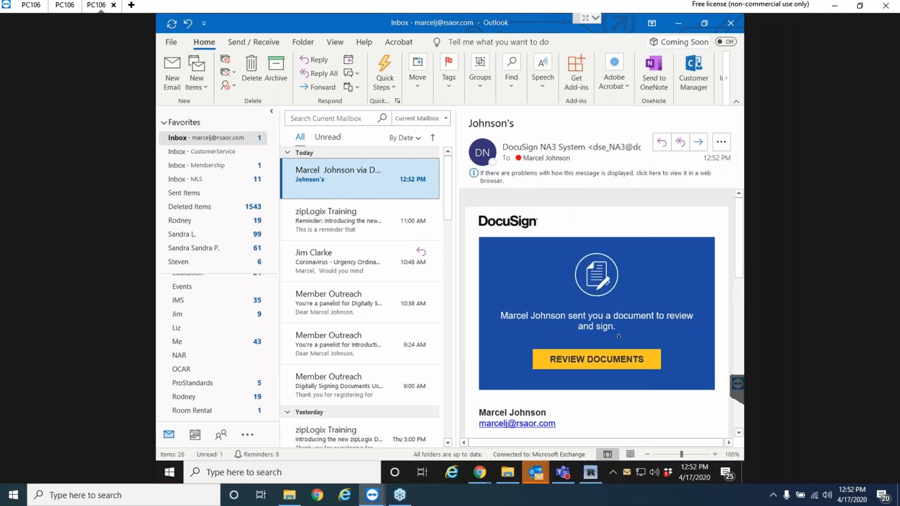
Launch the documents for review from the email's REVIEW DOCUMENTS button.
scroll(586, 385, down, 5)
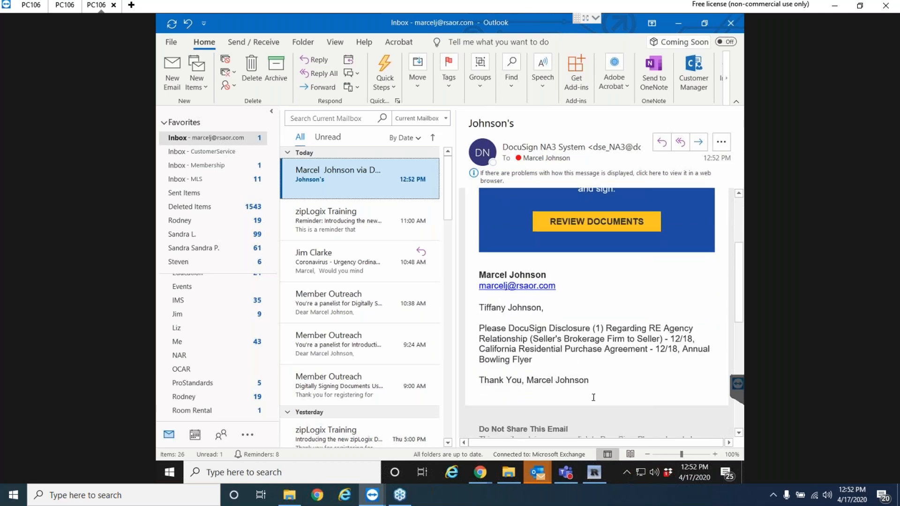
scroll(593, 398, down, 1)
scroll(595, 394, up, 5)
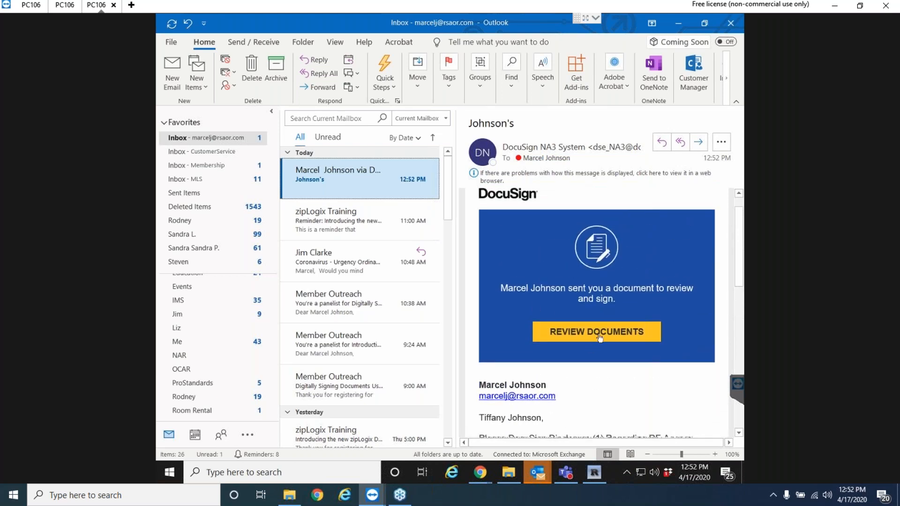
click(600, 336)
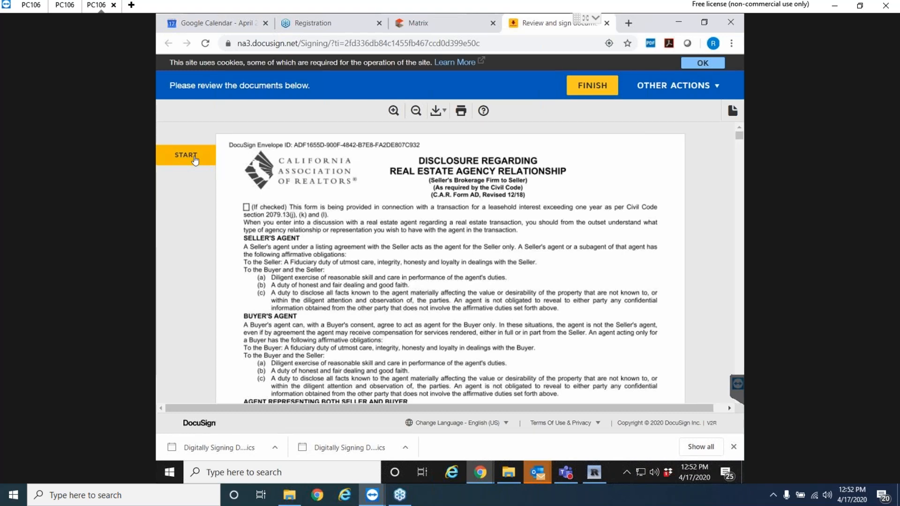
Start signing, advance to the required Seller Sign field, and select its Sign tag.
click(195, 161)
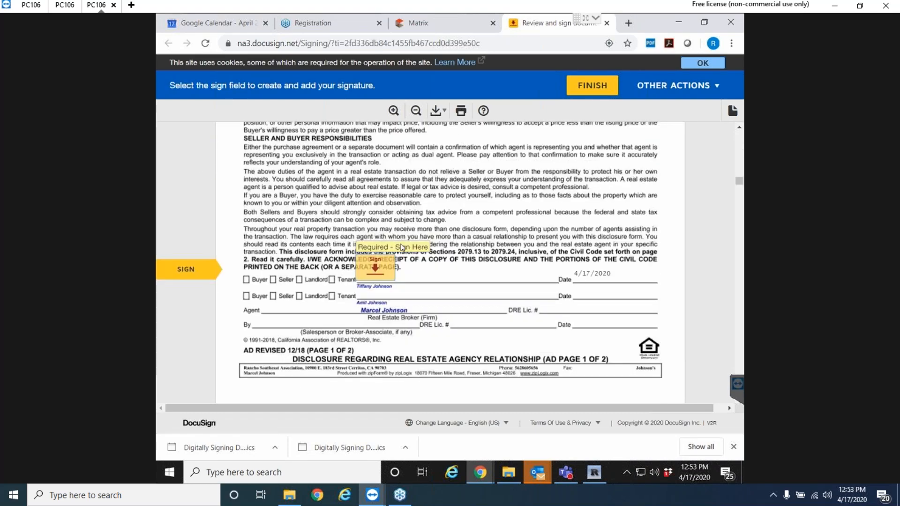
scroll(402, 248, up, 20)
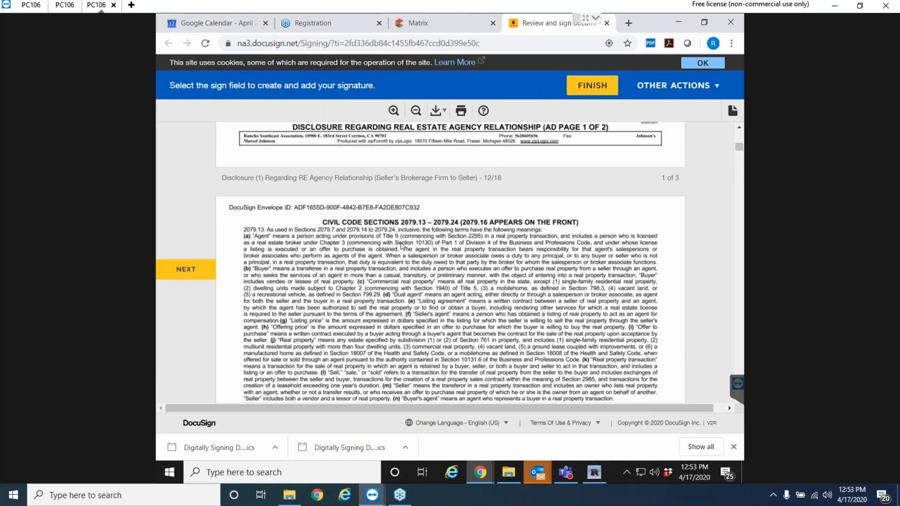
scroll(402, 246, down, 10)
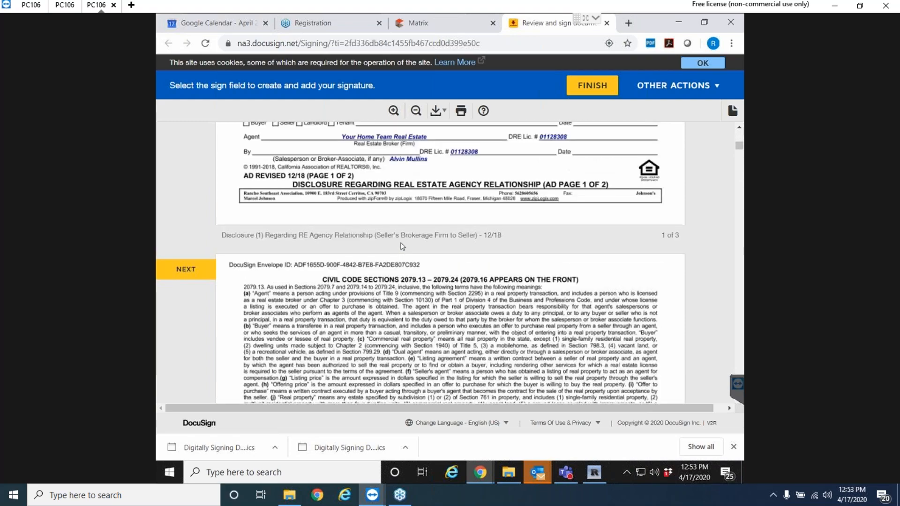
scroll(402, 246, down, 10)
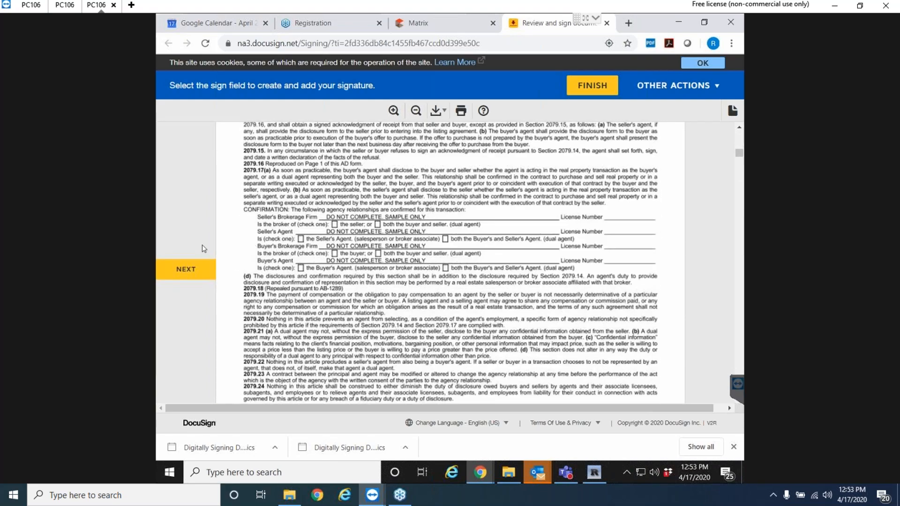
click(186, 272)
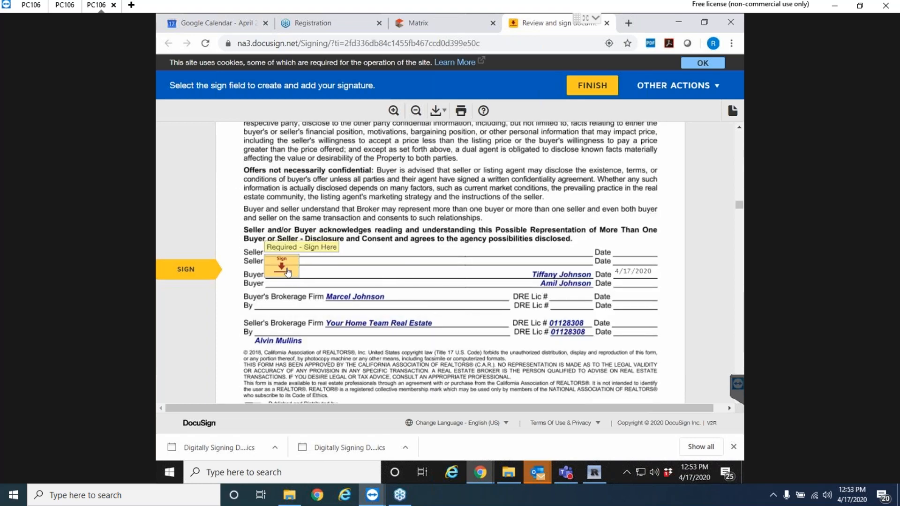
click(283, 267)
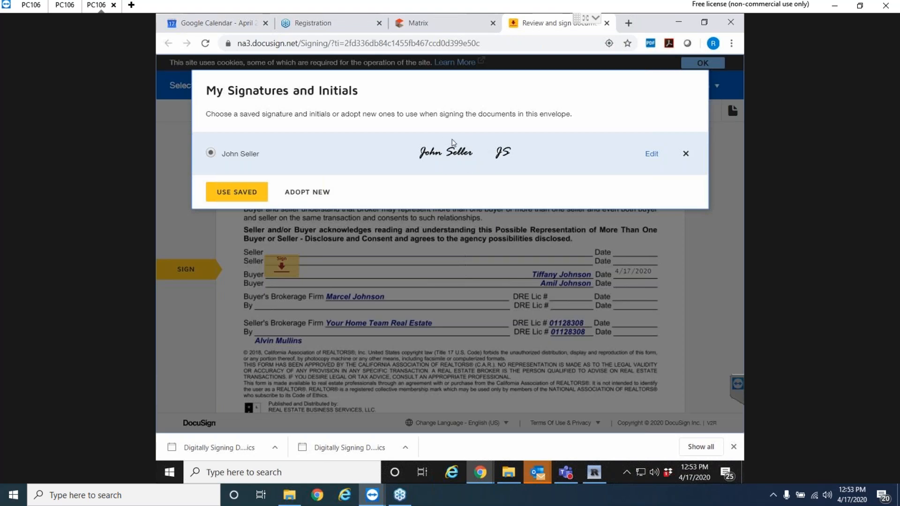
Browse the alternative signature and initial styles, then close the style list.
click(653, 155)
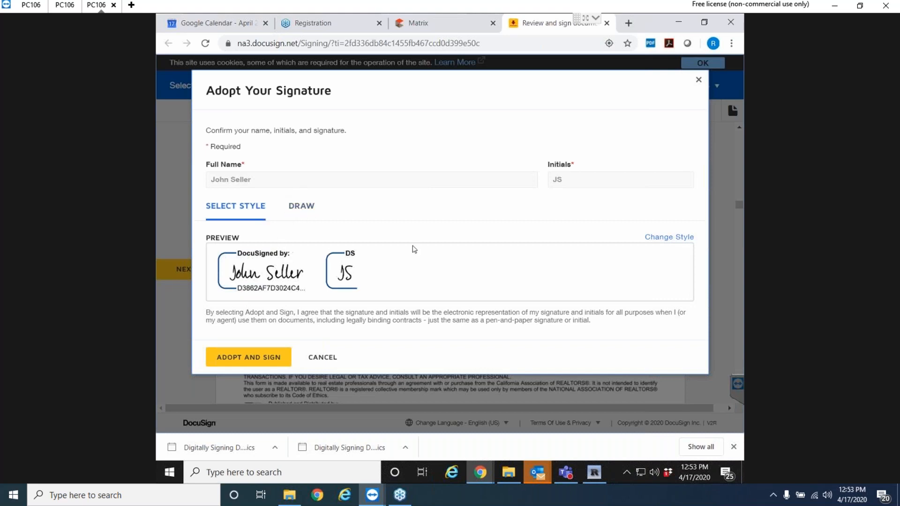
click(665, 240)
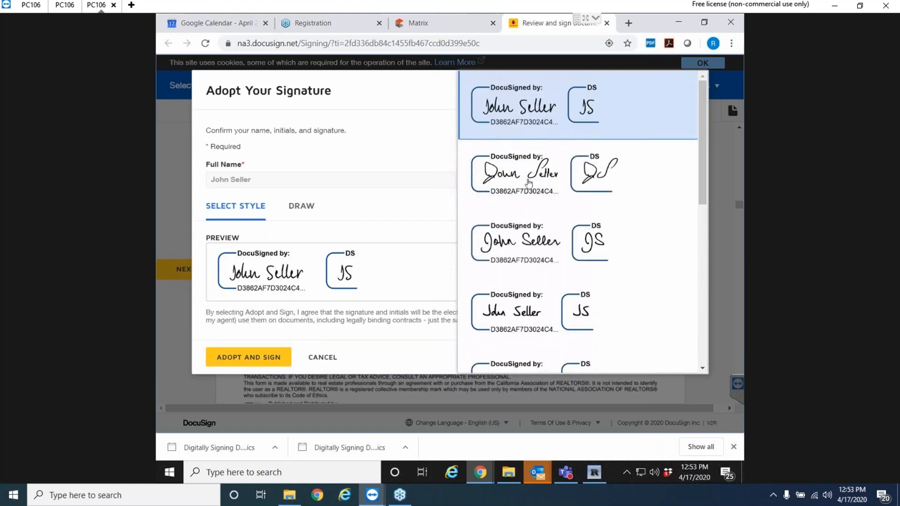
scroll(543, 218, down, 4)
scroll(543, 220, down, 2)
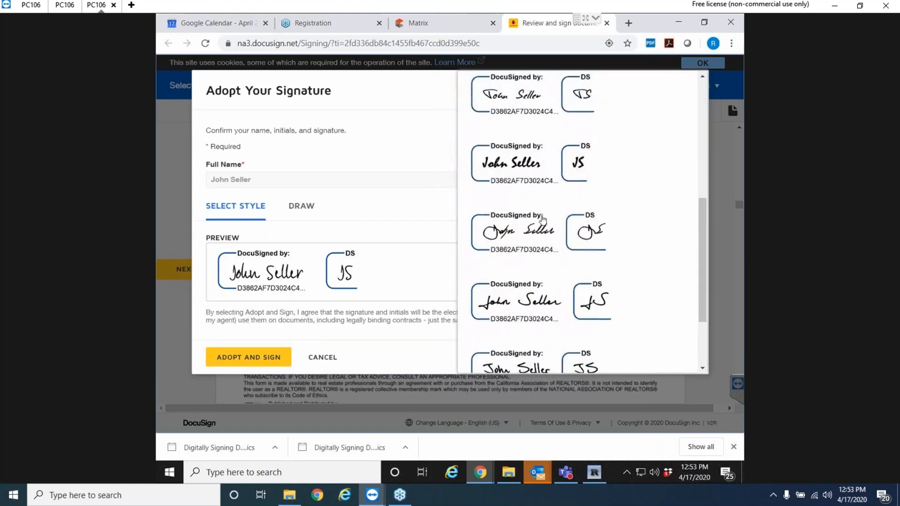
scroll(498, 247, down, 3)
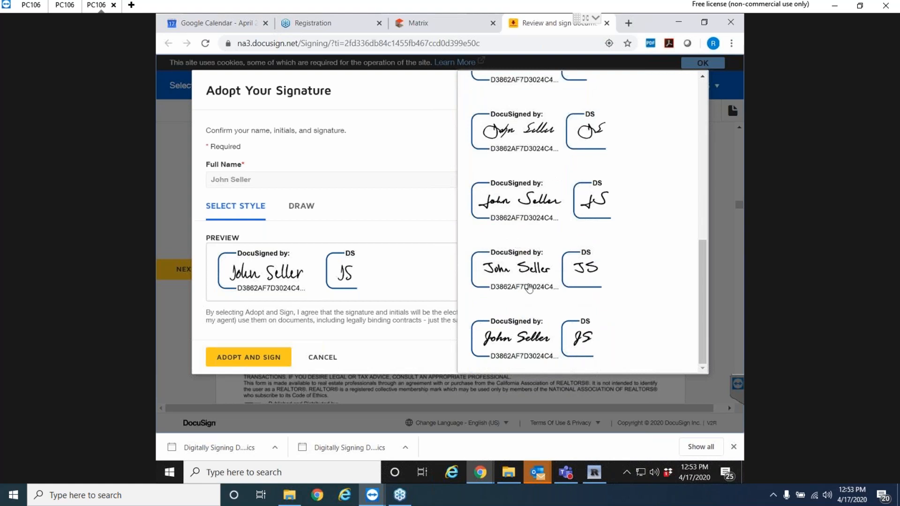
scroll(529, 288, up, 9)
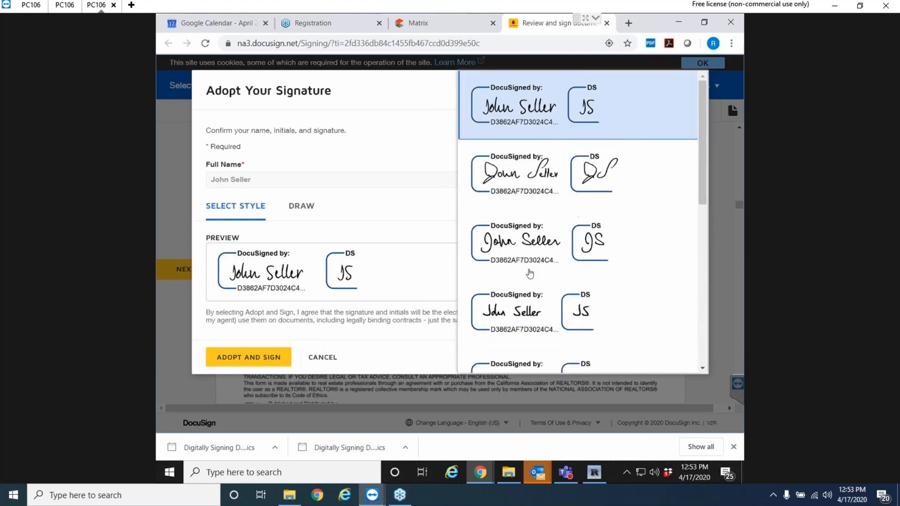
click(706, 72)
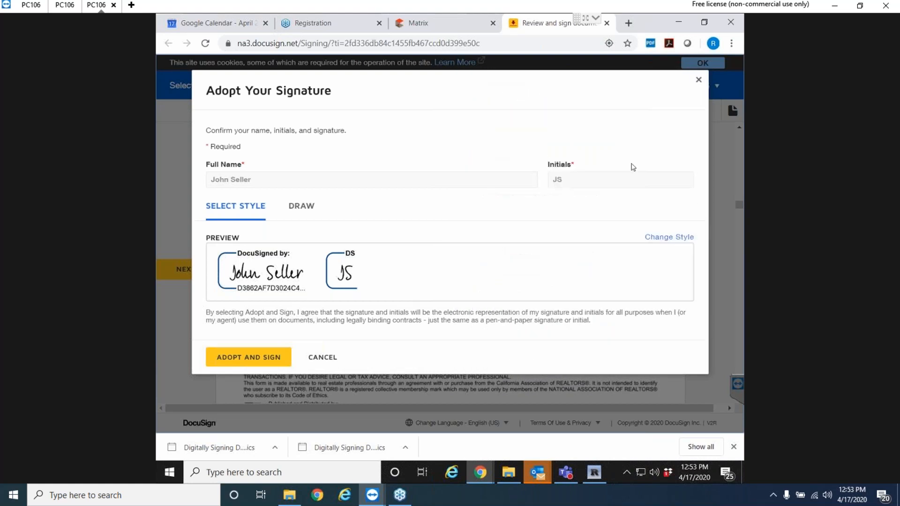
Draw a signature by hand, cancel it, and reopen the seller field's saved signatures.
click(303, 210)
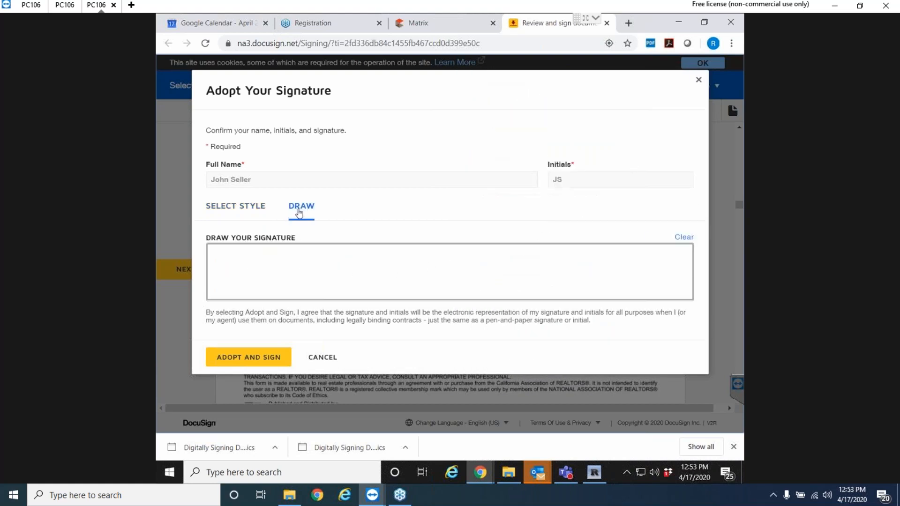
mouse_move(229, 283)
mouse_down()
mouse_move(270, 251)
mouse_move(294, 249)
mouse_move(293, 294)
mouse_move(337, 263)
mouse_move(449, 290)
mouse_move(607, 271)
mouse_up()
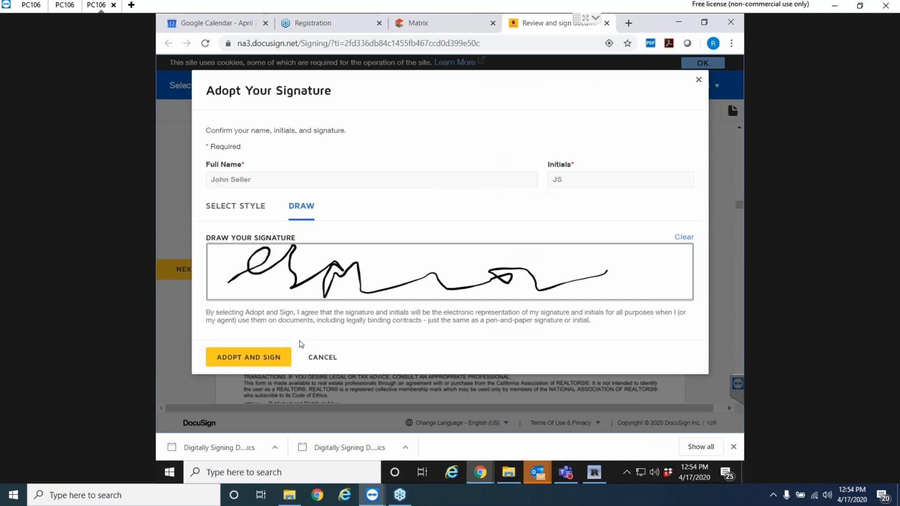
click(332, 359)
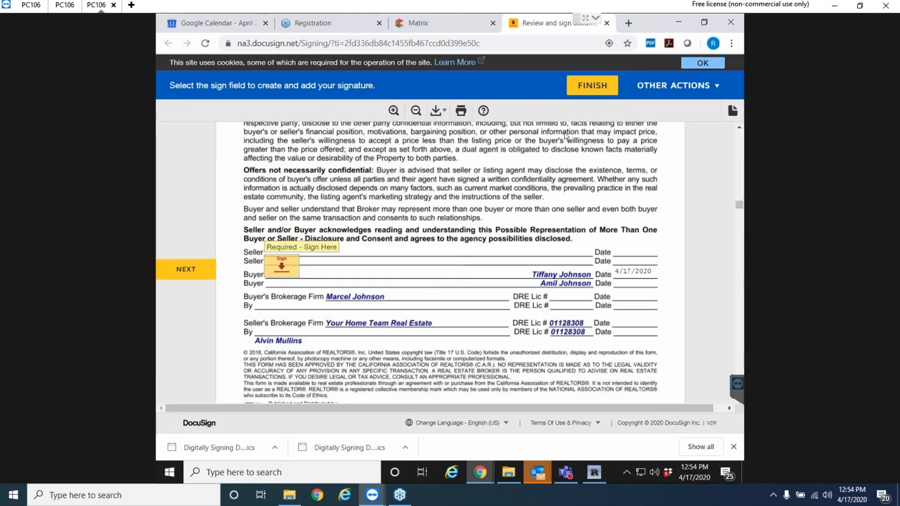
click(281, 273)
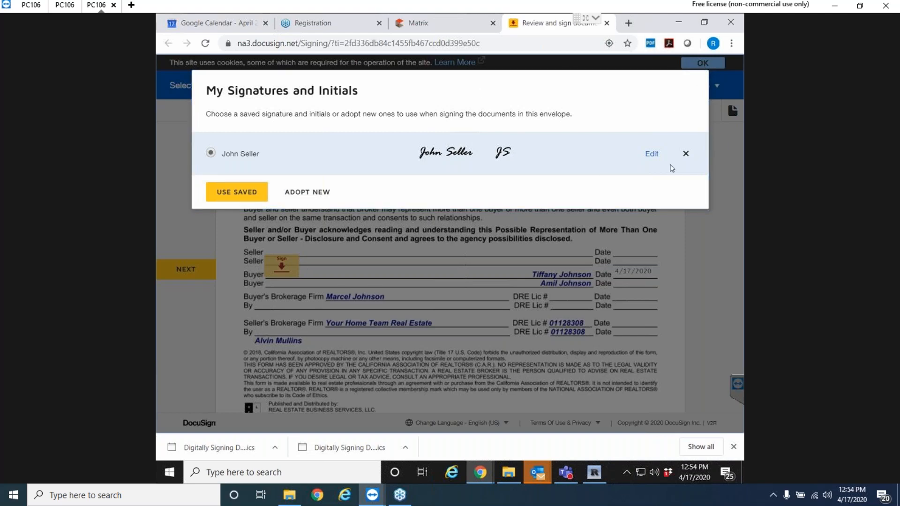
Bring TeamViewer forward and start connecting to the partner computer.
mouse_move(372, 488)
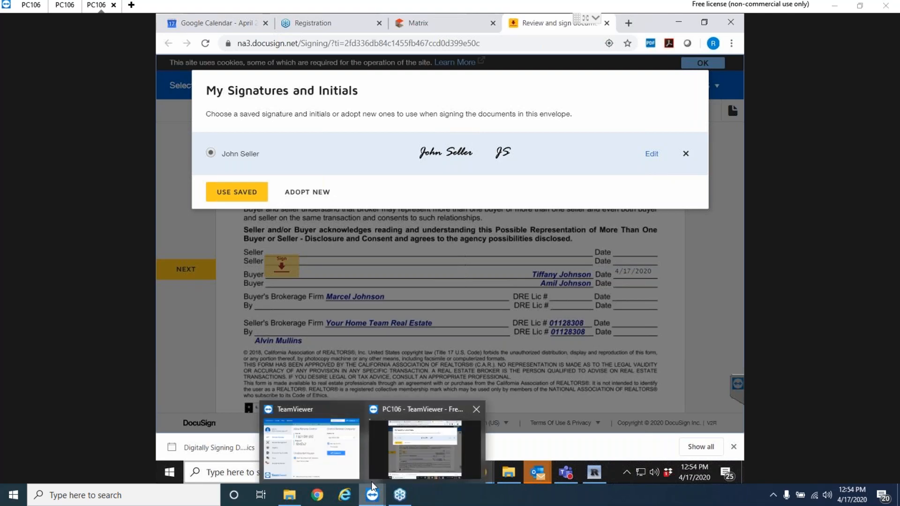
click(348, 476)
click(480, 270)
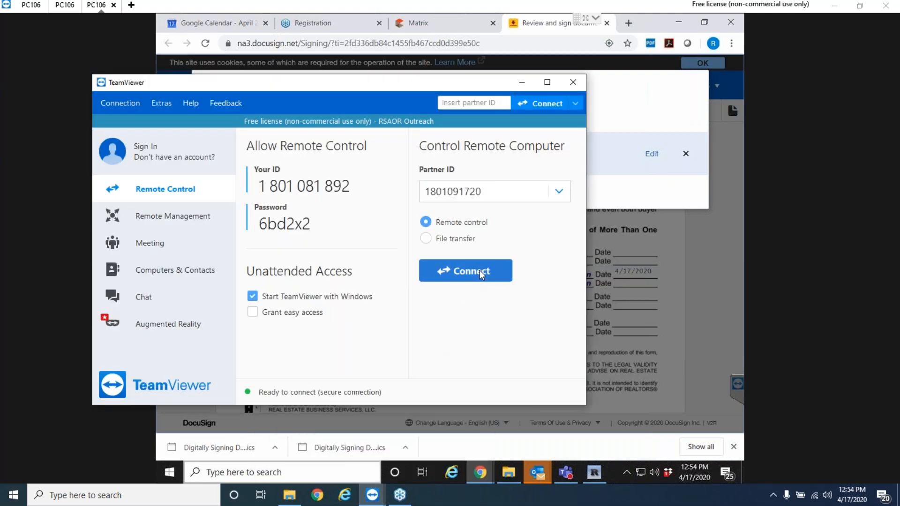
Confirm the multiple connection and log on to the partner computer with its password.
click(509, 277)
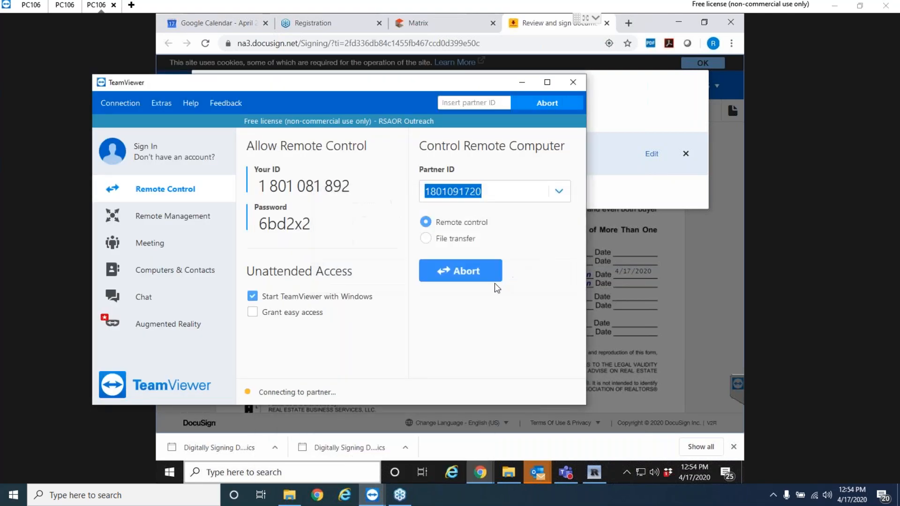
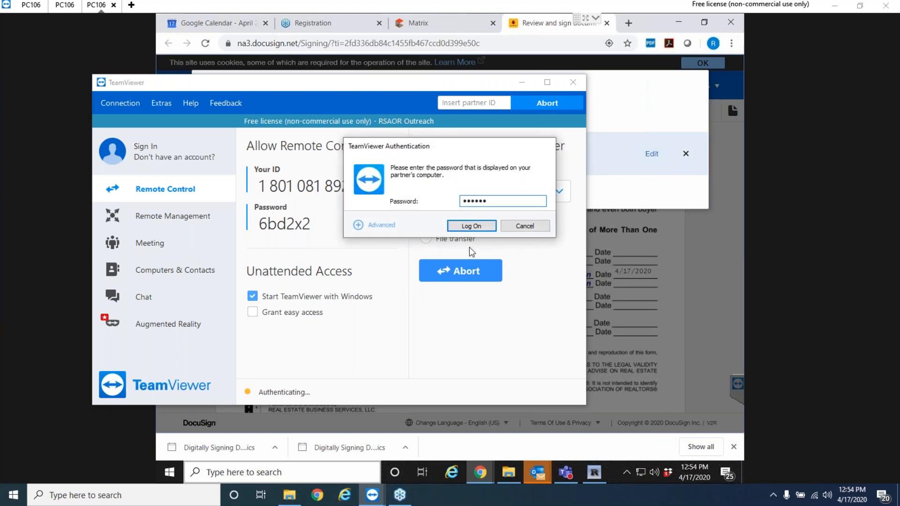
click(470, 226)
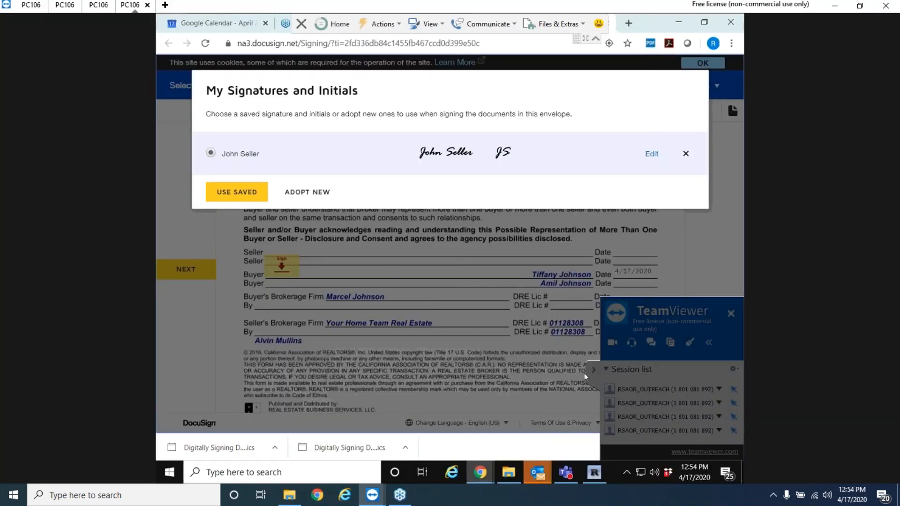
Collapse the TeamViewer panel, close My Signatures, and scroll to the buyer's Sign tag.
click(589, 369)
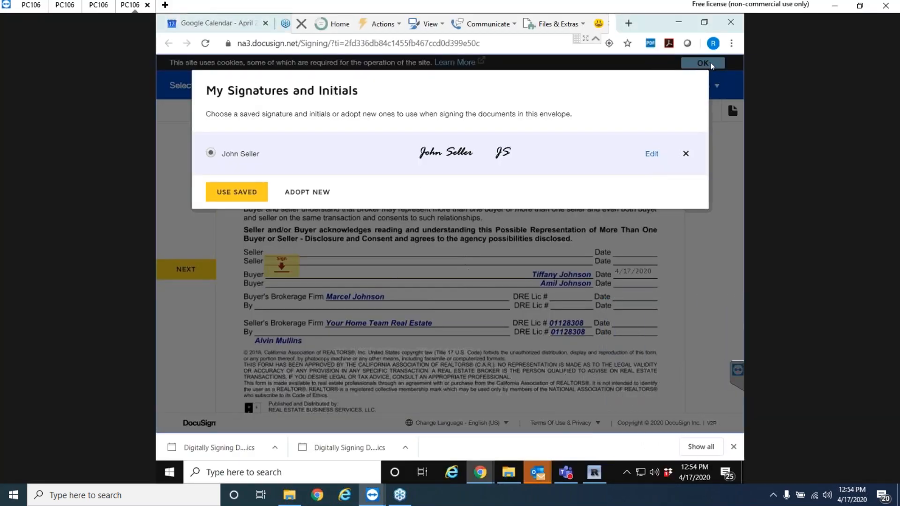
click(686, 154)
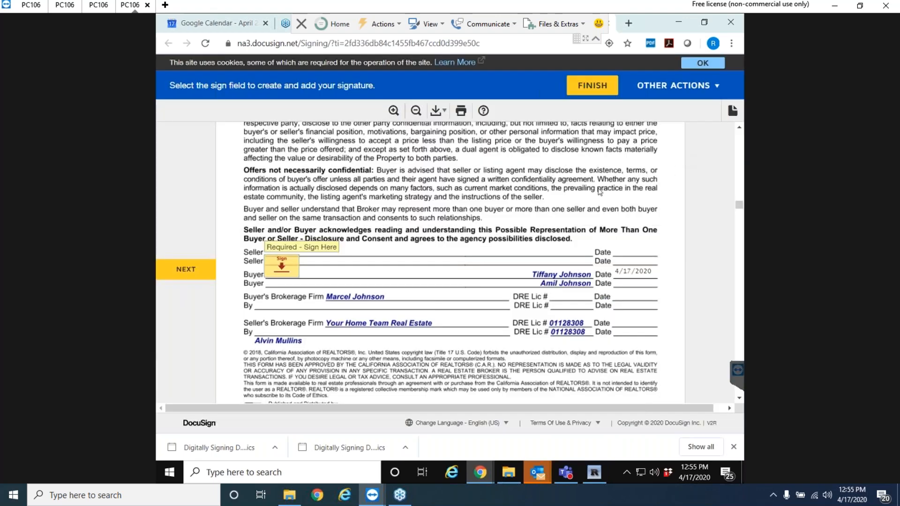
scroll(440, 275, up, 1)
scroll(441, 274, up, 10)
scroll(436, 291, down, 5)
scroll(431, 303, down, 5)
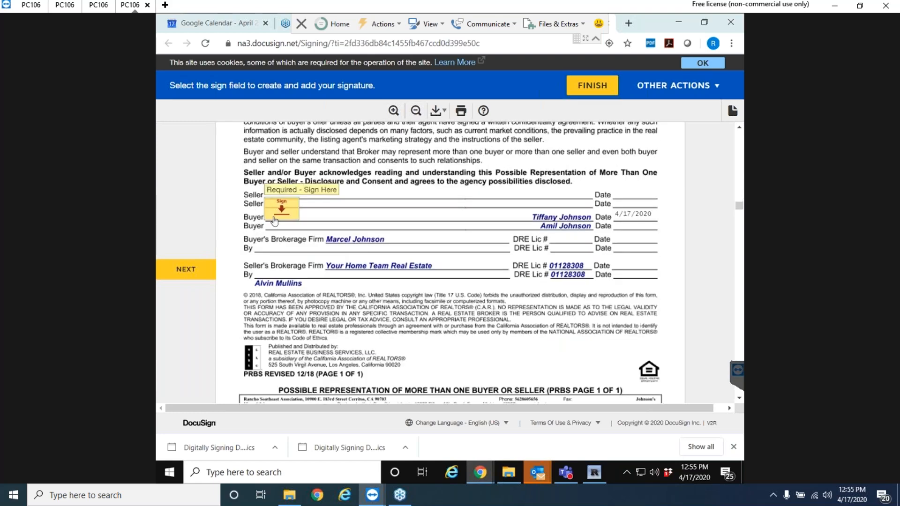
Adopt a preset-style signature and initials and sign the buyer's field.
click(275, 221)
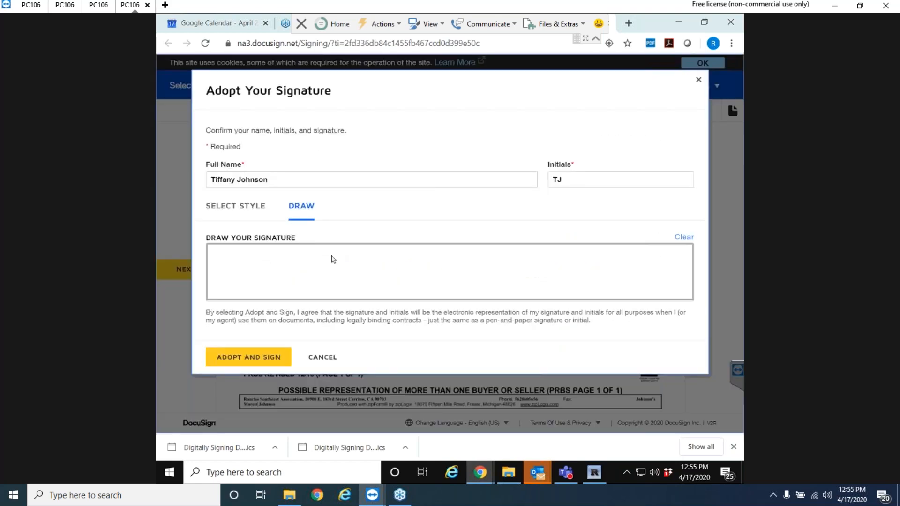
click(266, 362)
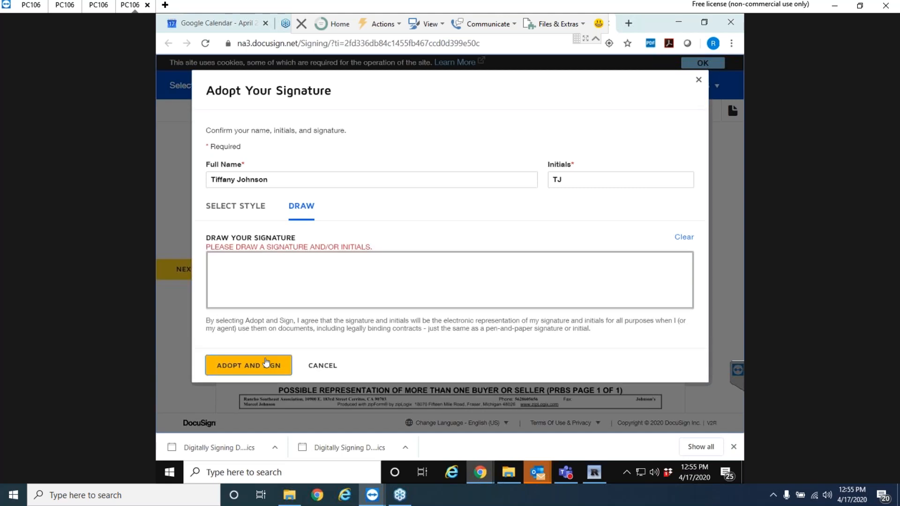
click(247, 209)
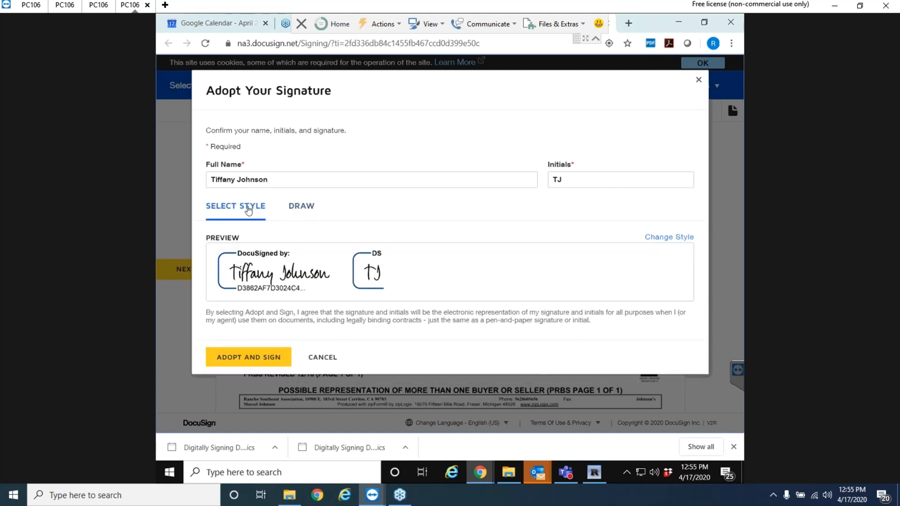
click(247, 359)
Sign the wire fraud advisory buyer line and initial purchase agreement pages 5 through 10.
scroll(288, 304, down, 5)
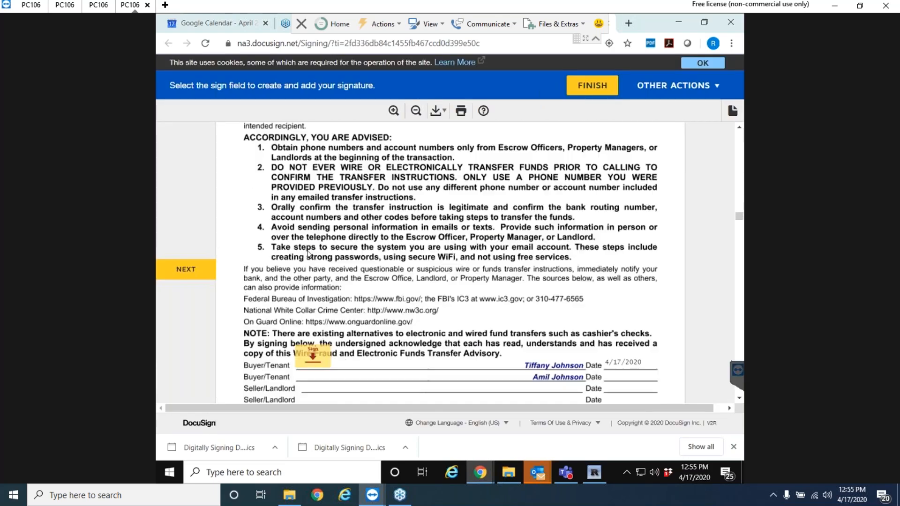
click(310, 267)
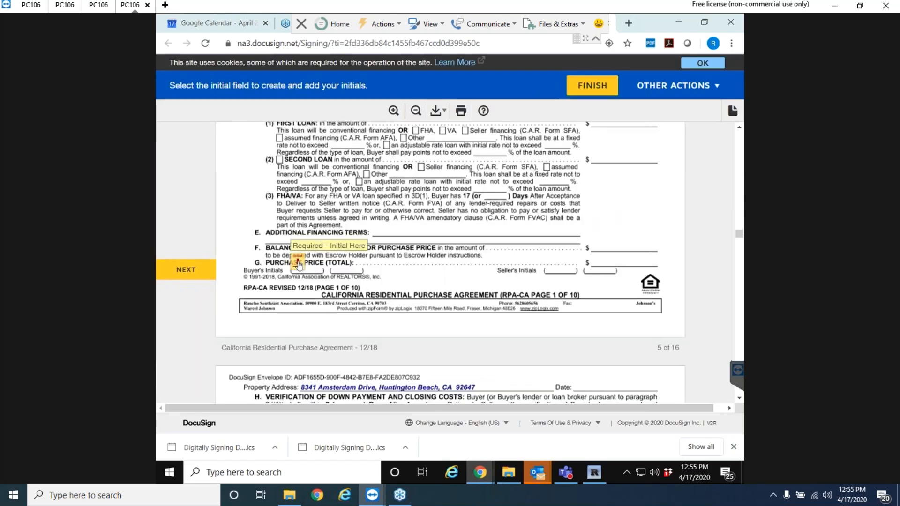
click(299, 262)
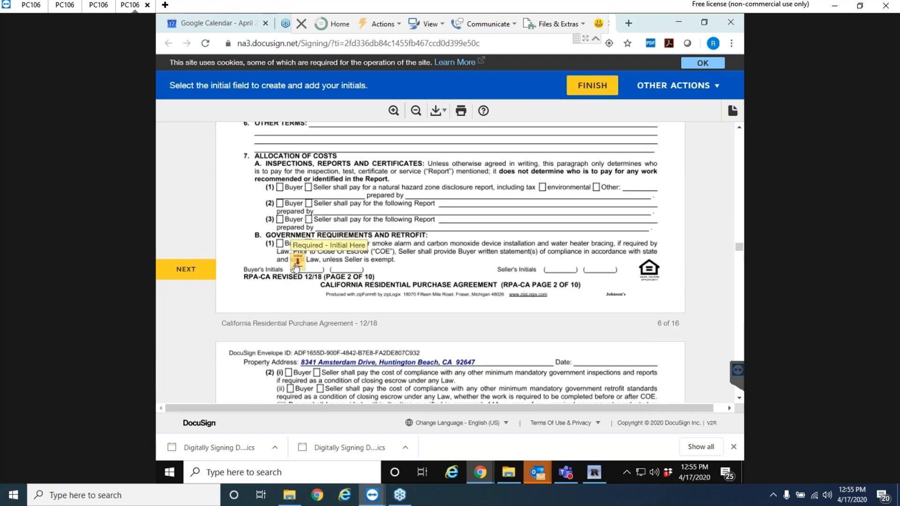
click(298, 261)
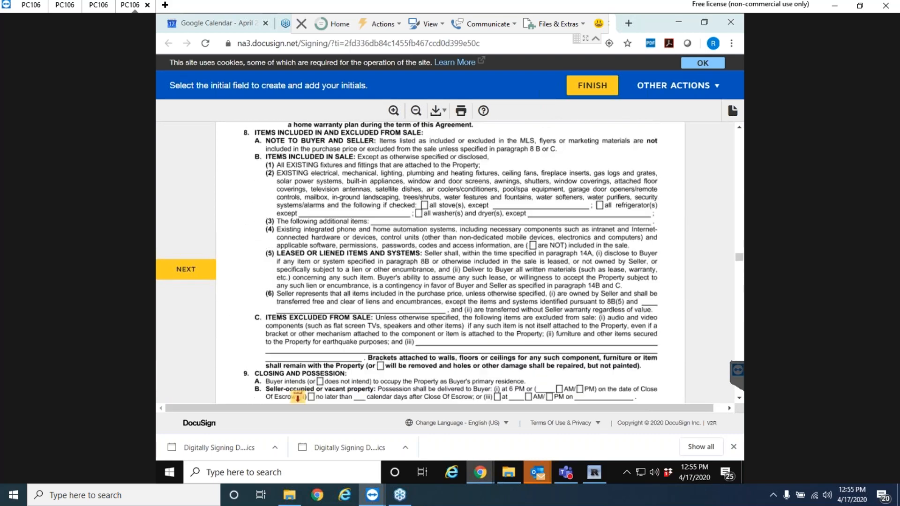
click(298, 261)
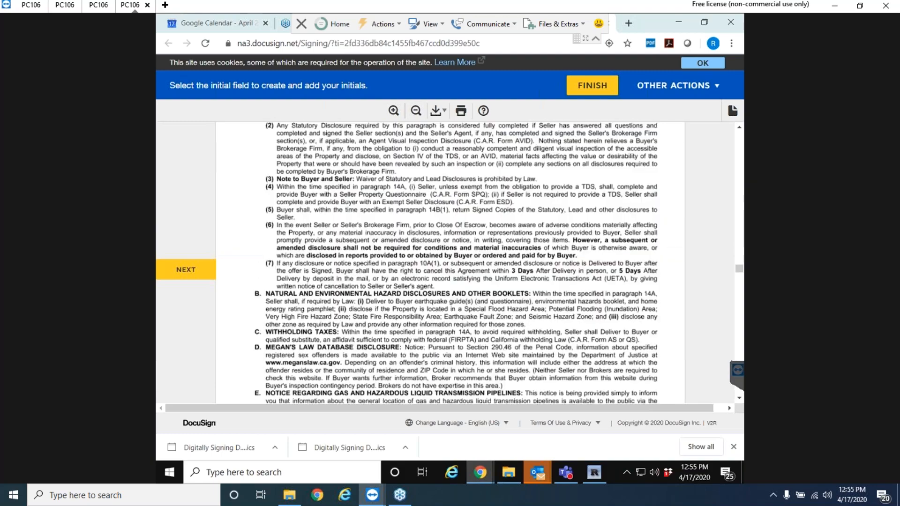
click(298, 261)
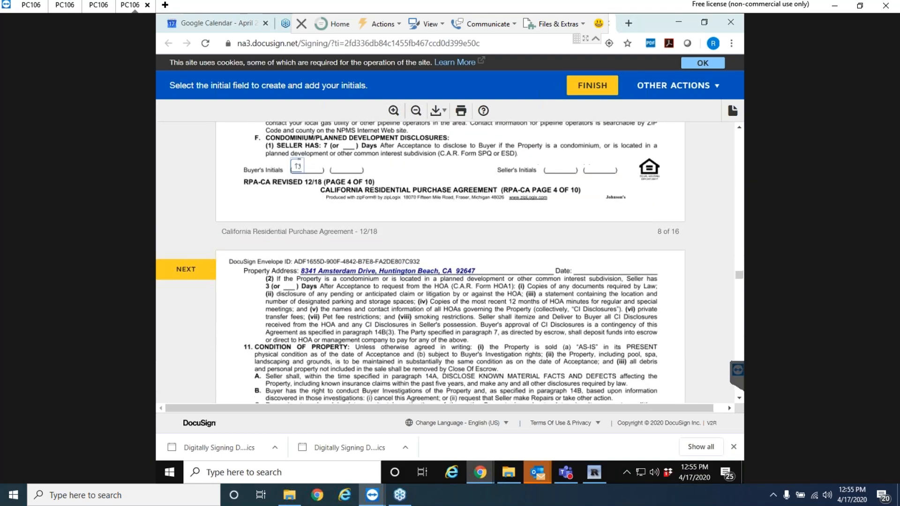
click(298, 264)
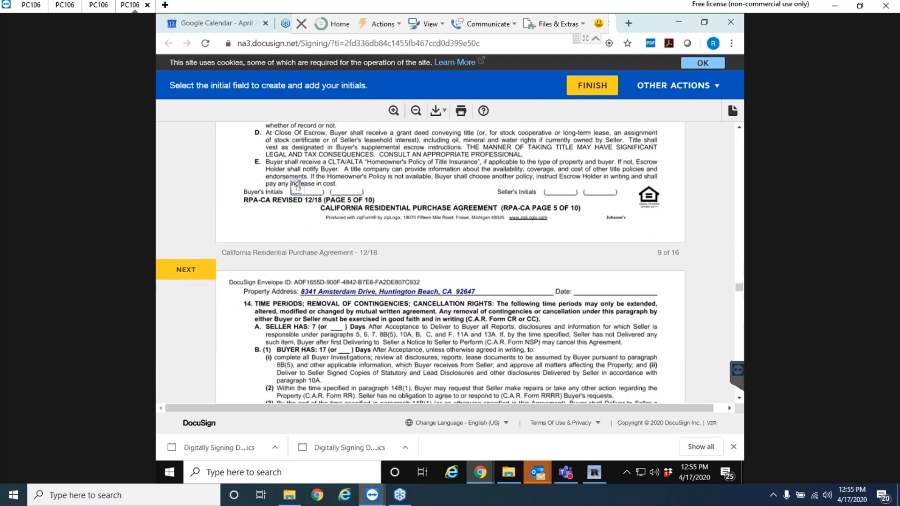
click(298, 261)
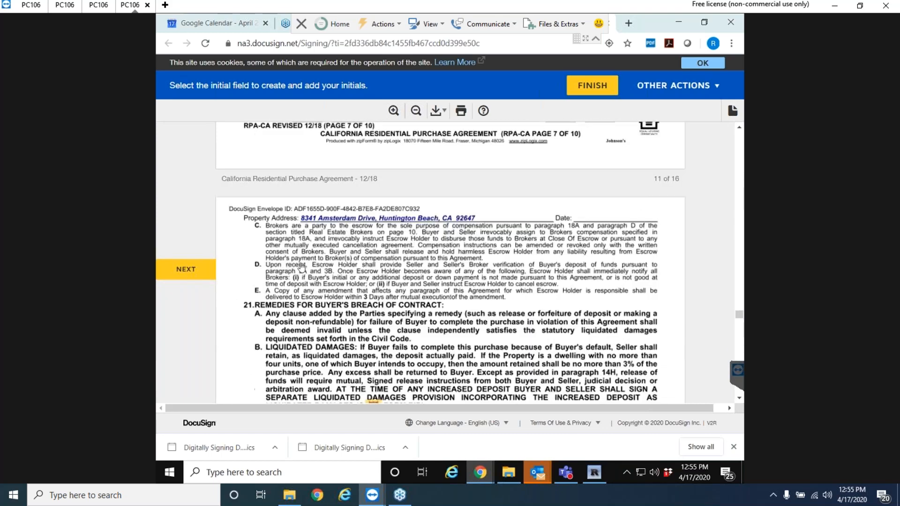
Initial the arbitration, page 8 and page 10 buyer fields and sign the remaining buyer lines through the Inspection Advisory.
click(375, 220)
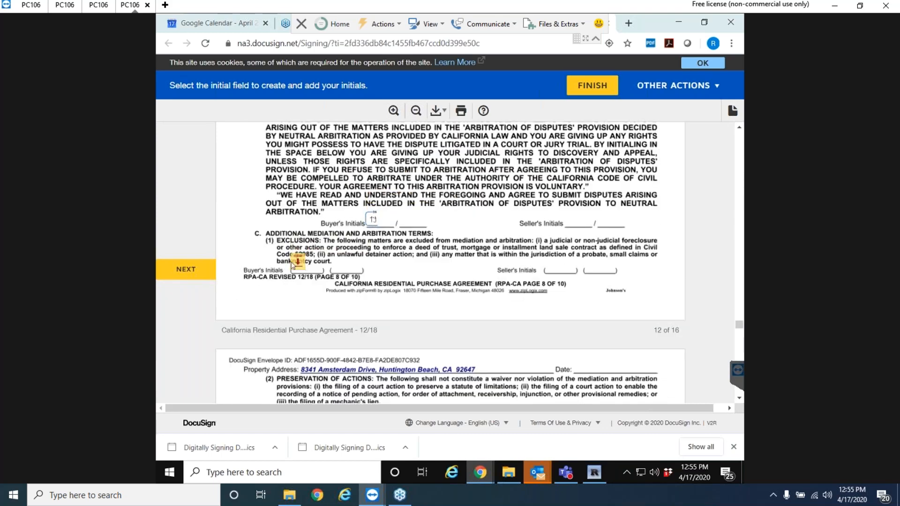
click(298, 263)
click(362, 266)
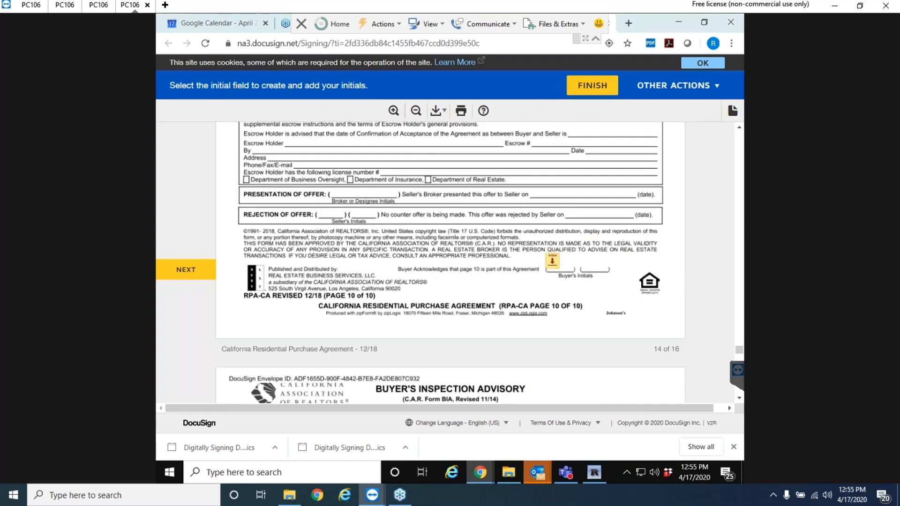
click(554, 263)
click(281, 266)
click(360, 267)
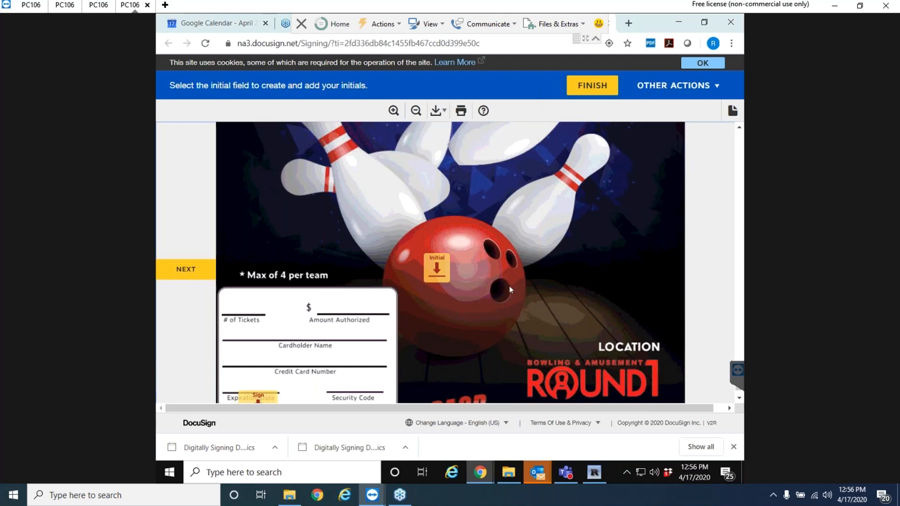
Scroll back up through the signed envelope to purchase agreement page 9.
scroll(535, 240, up, 5)
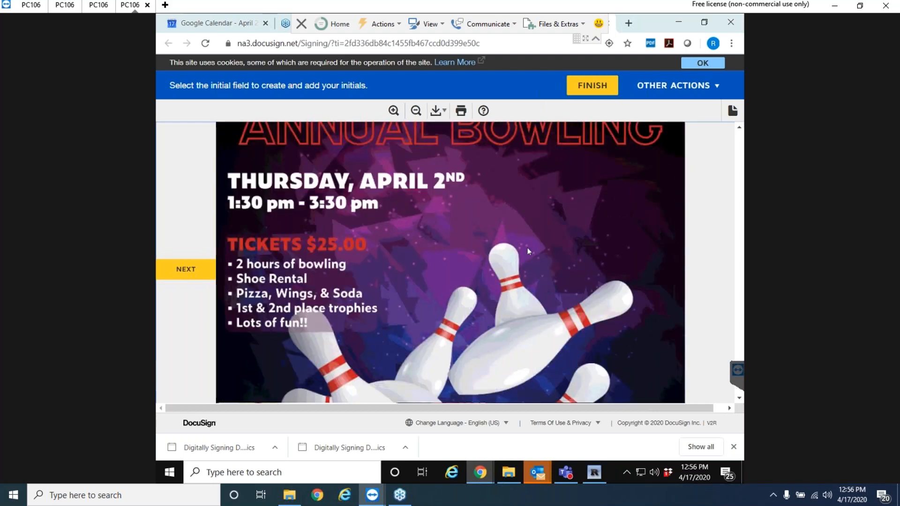
scroll(584, 237, up, 3)
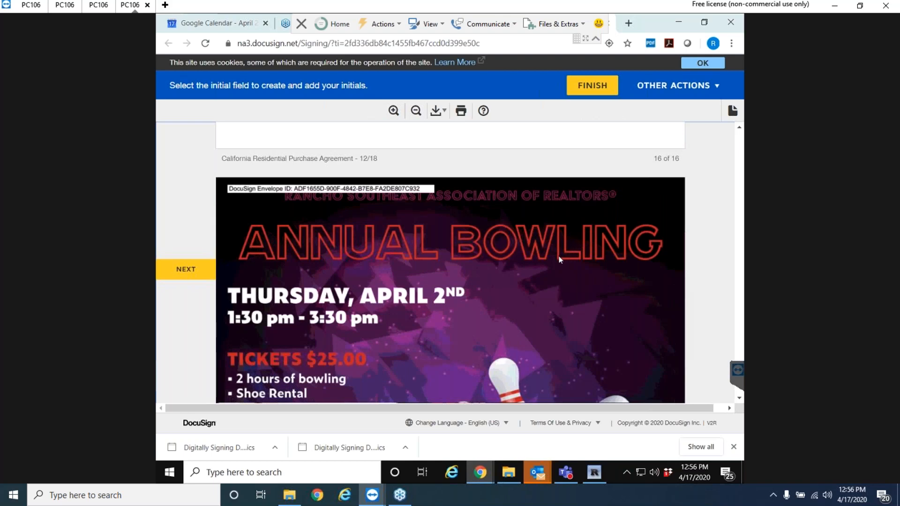
scroll(539, 257, up, 15)
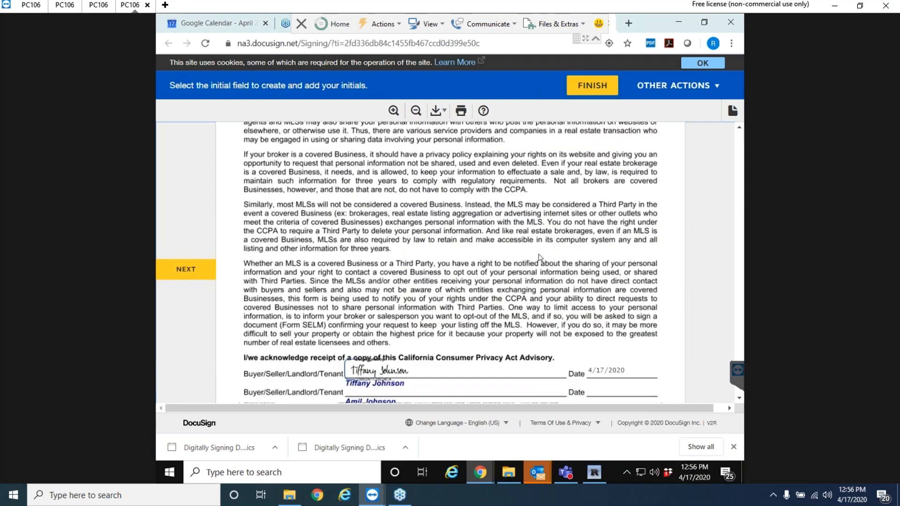
scroll(539, 257, up, 10)
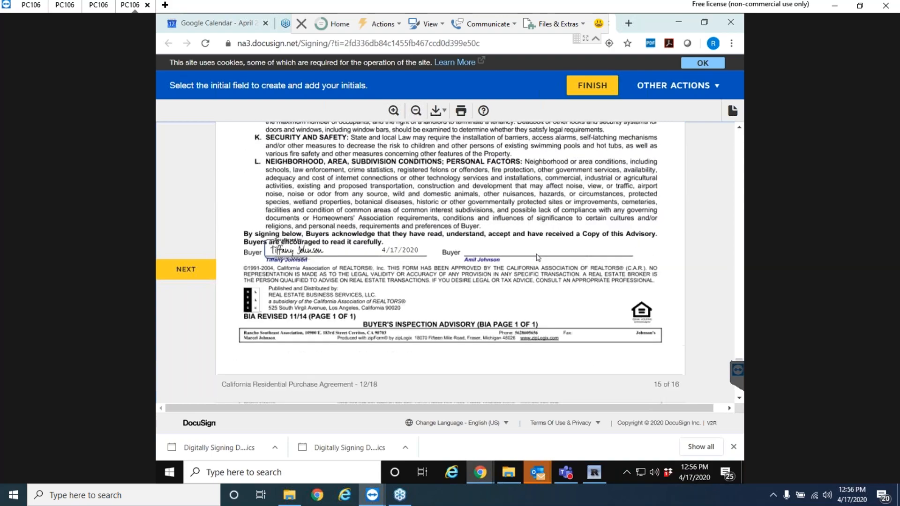
scroll(501, 263, up, 15)
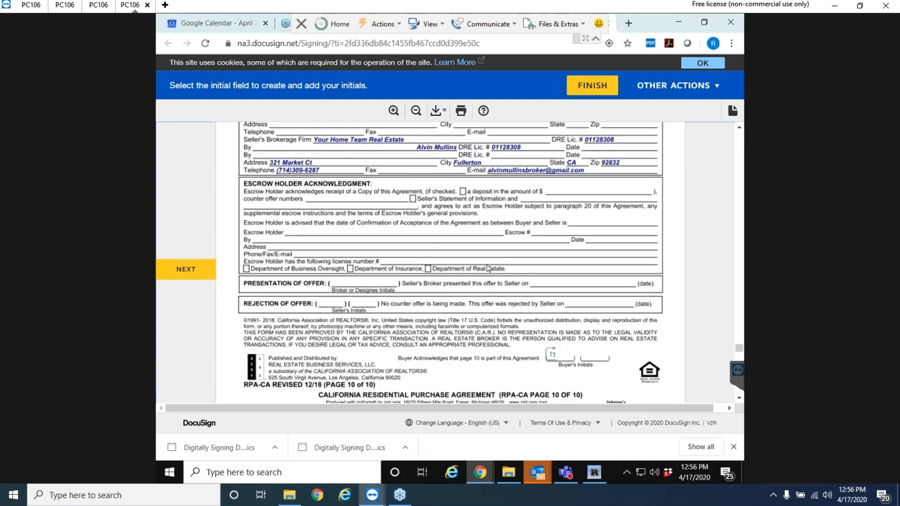
scroll(488, 268, up, 3)
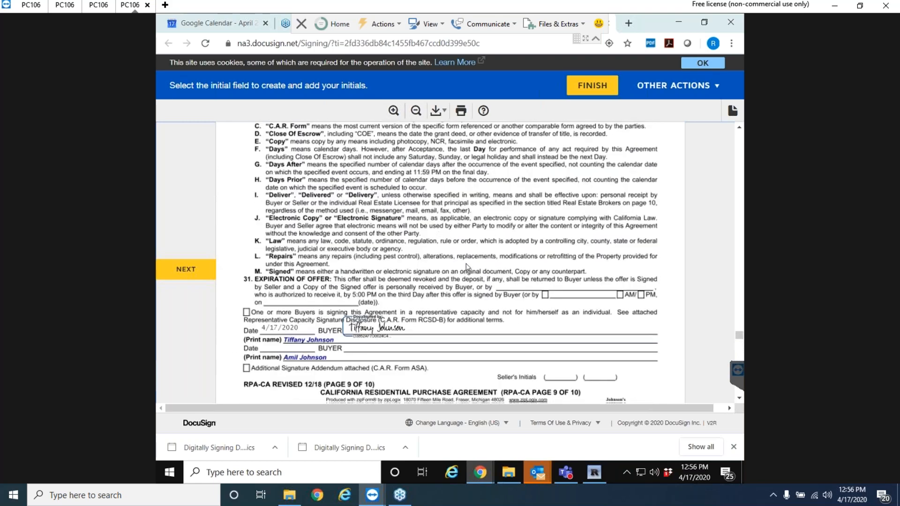
Scroll down to the Buyer signature line at the end of page 15.
scroll(467, 266, down, 2)
scroll(511, 257, down, 8)
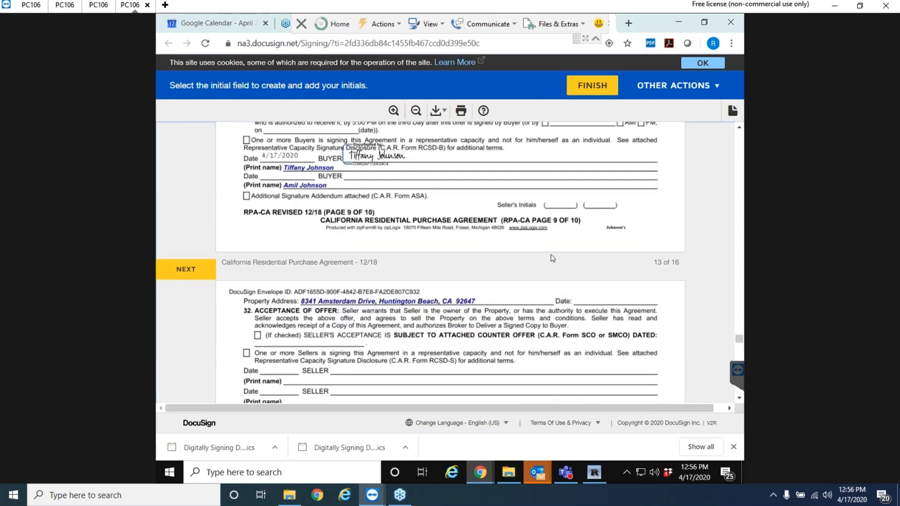
scroll(552, 257, down, 5)
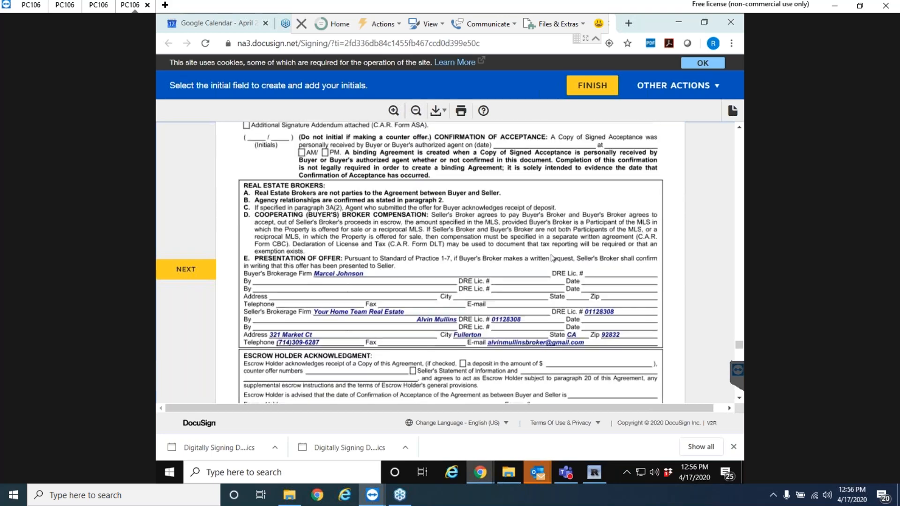
scroll(553, 257, down, 4)
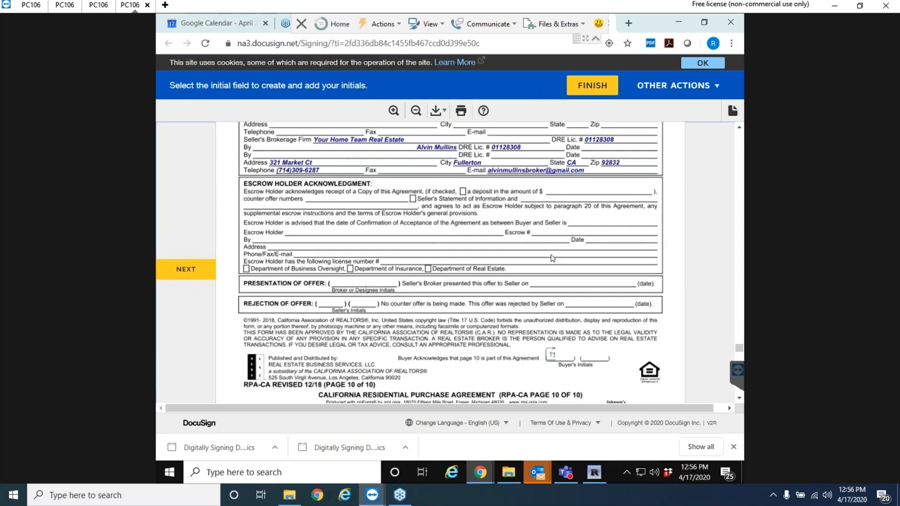
scroll(553, 258, down, 4)
scroll(553, 258, down, 4)
scroll(553, 257, down, 11)
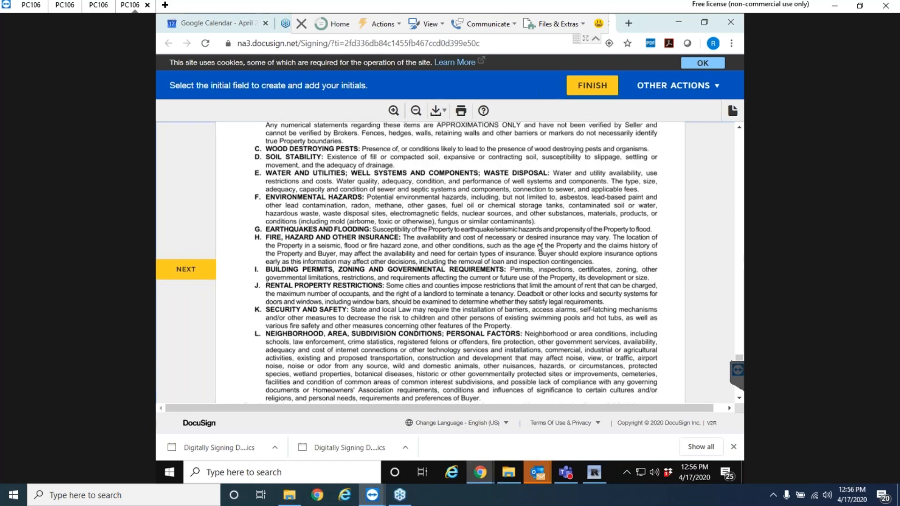
scroll(539, 247, down, 6)
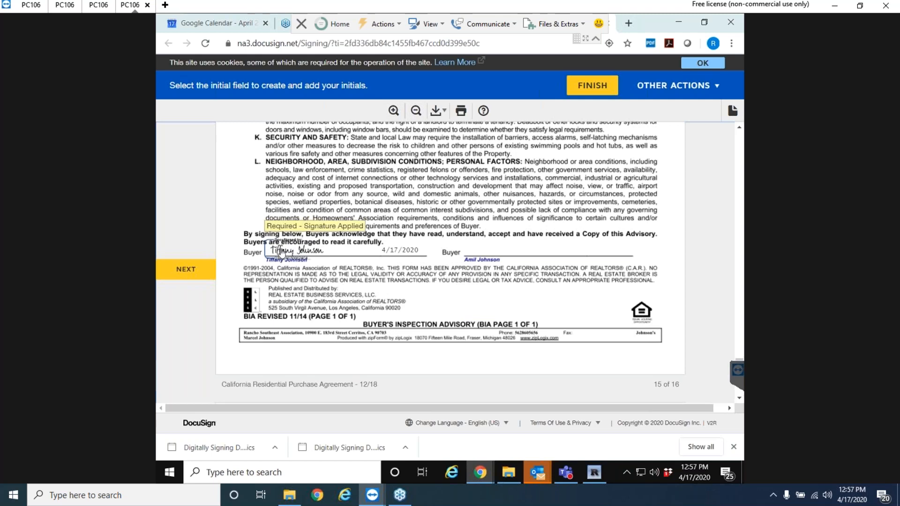
Clear the buyer signature on the page 15 Inspection Advisory.
click(284, 250)
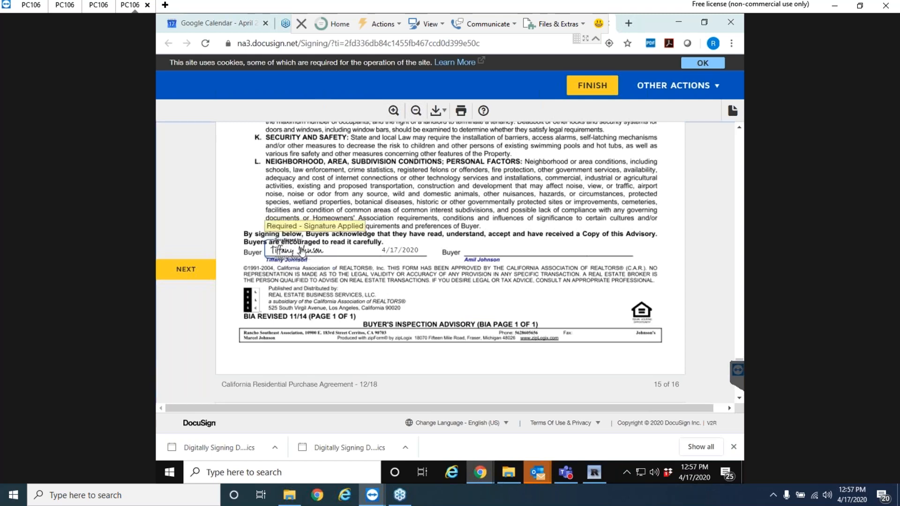
click(311, 253)
click(295, 291)
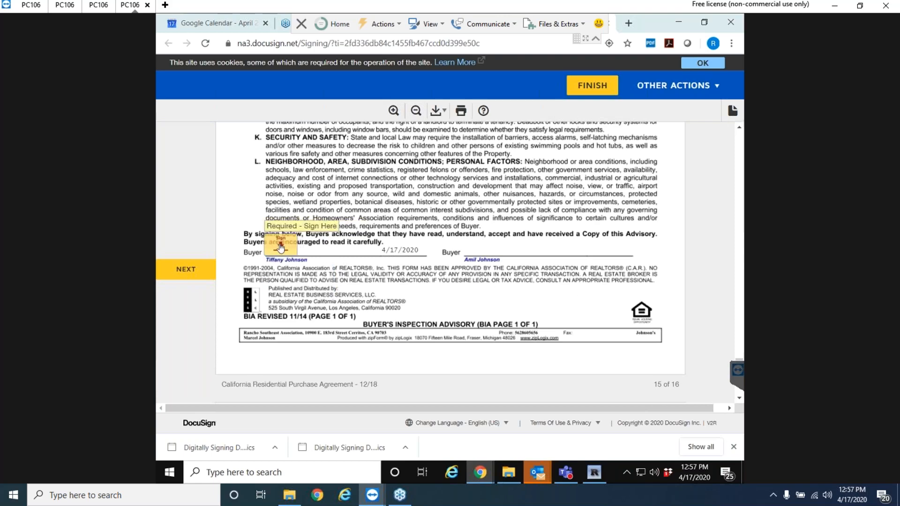
scroll(429, 233, down, 10)
scroll(429, 234, up, 5)
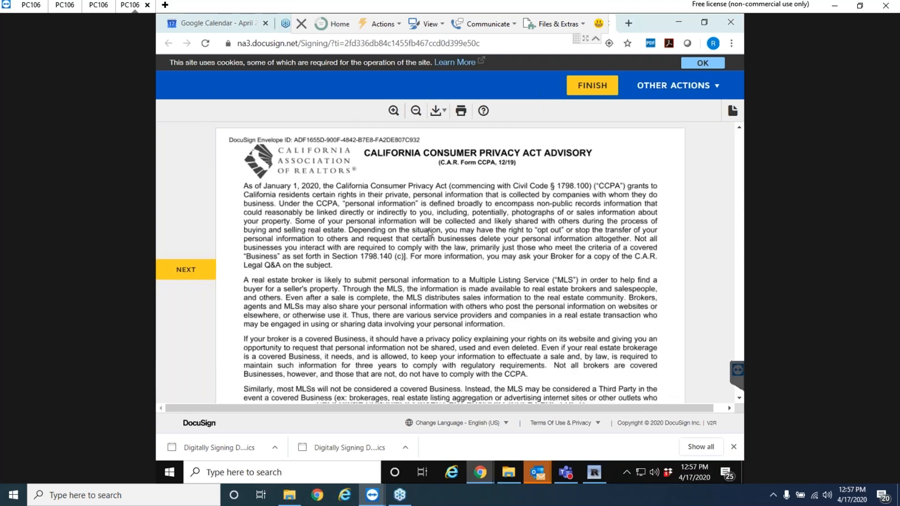
Open and dismiss the Other Actions list, then return to the Buyer field.
click(659, 90)
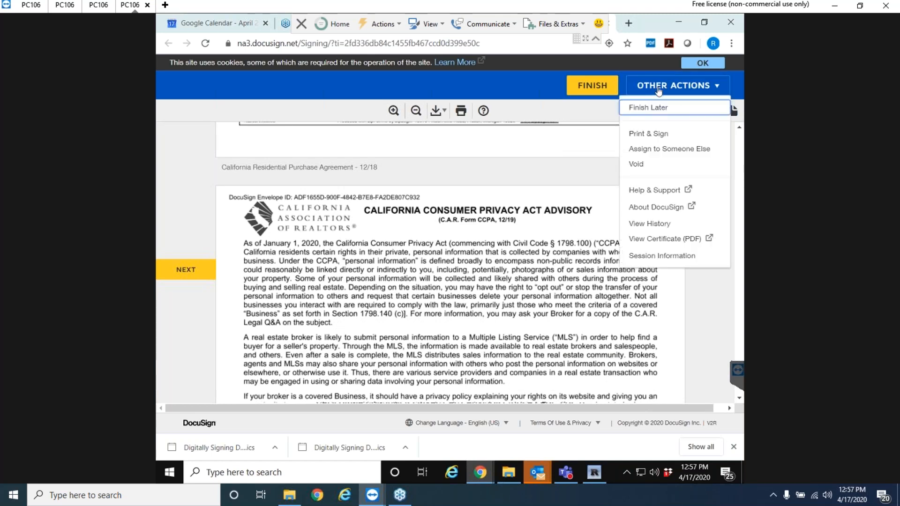
click(438, 257)
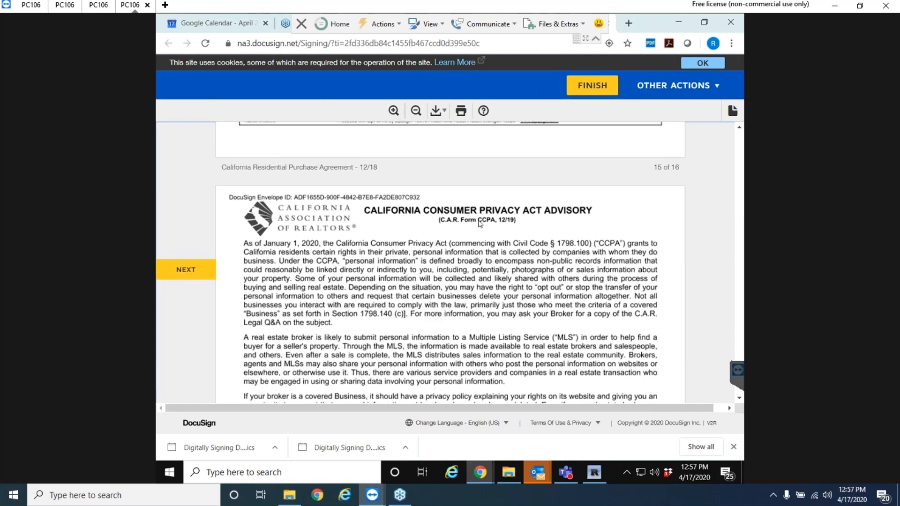
scroll(502, 227, up, 2)
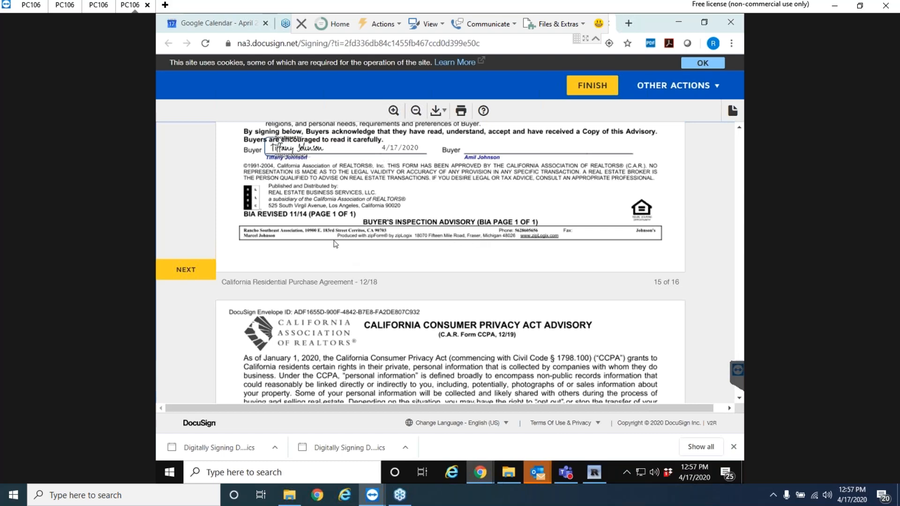
scroll(365, 244, down, 10)
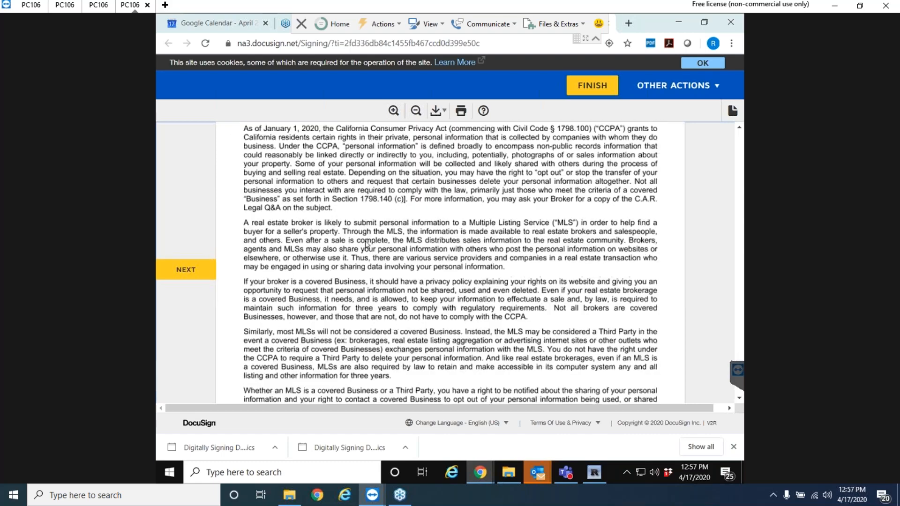
scroll(367, 243, down, 1)
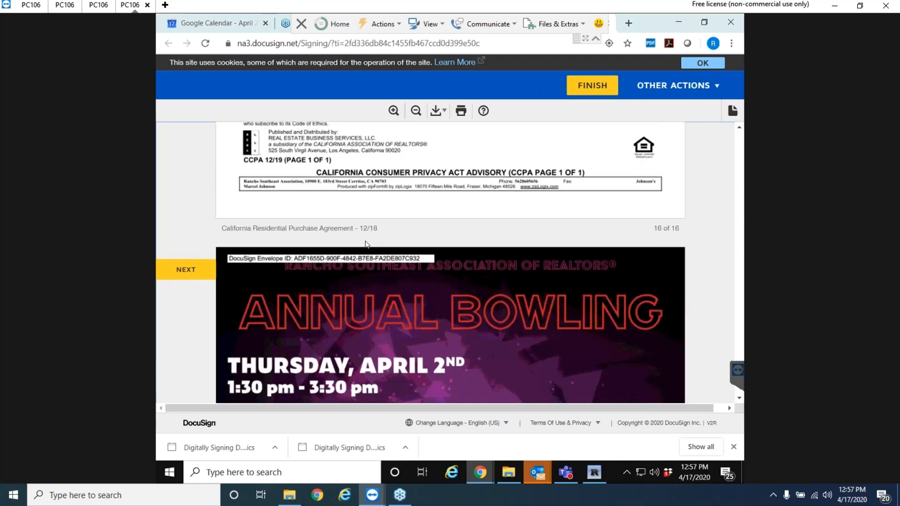
scroll(416, 221, down, 3)
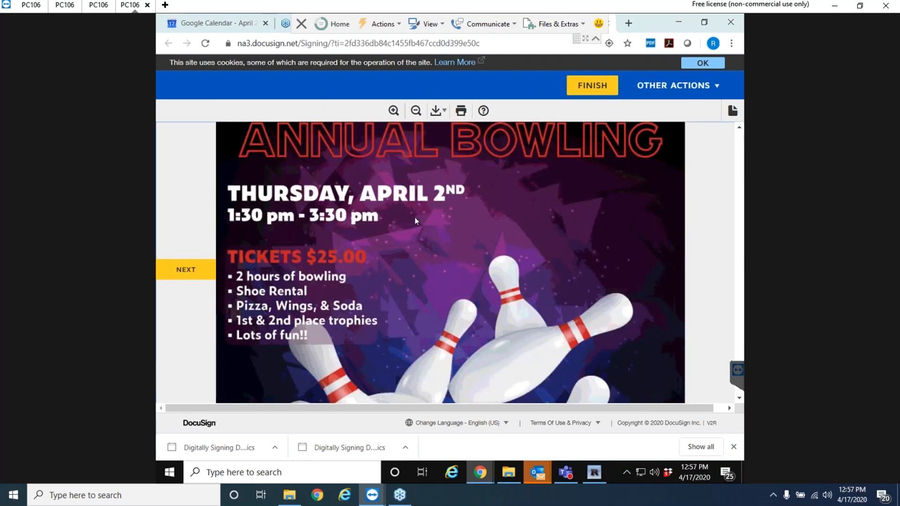
scroll(416, 220, up, 15)
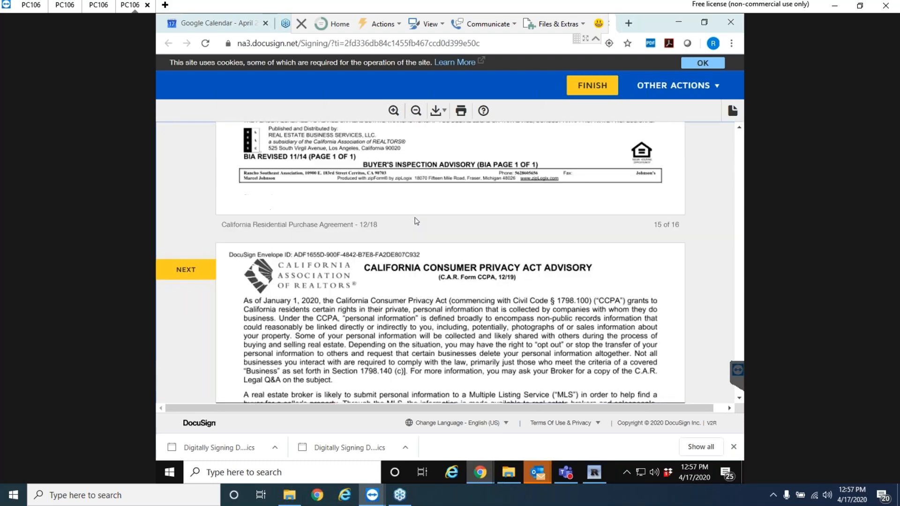
scroll(416, 220, up, 3)
Clear the buyer signature again and re-sign the field with the adopted signature.
click(294, 268)
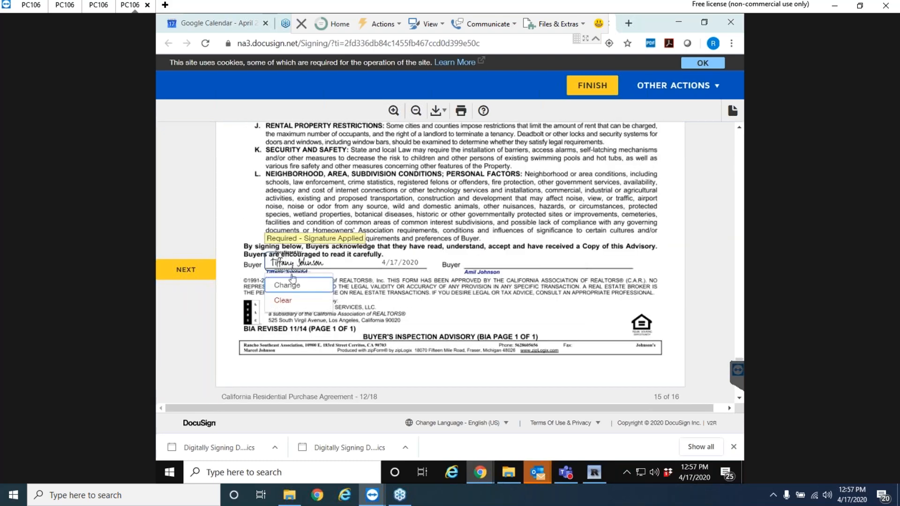
click(283, 300)
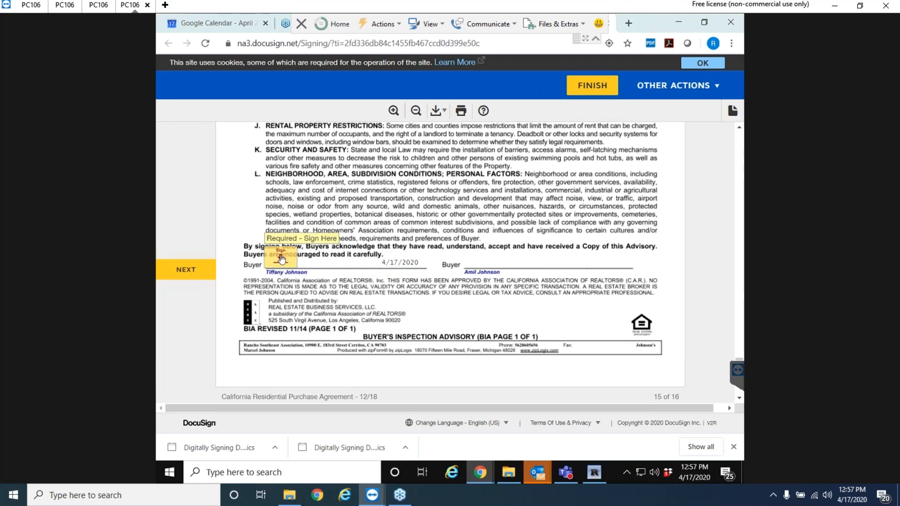
click(281, 259)
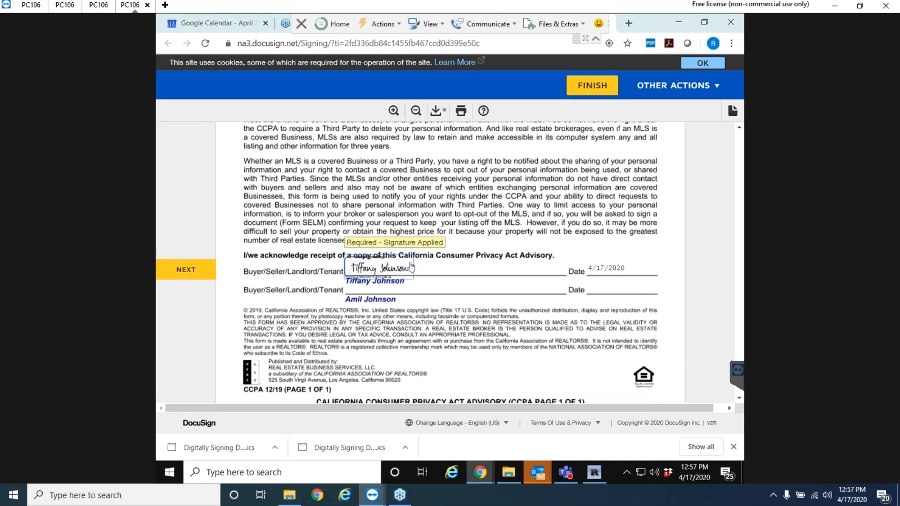
scroll(450, 275, down, 4)
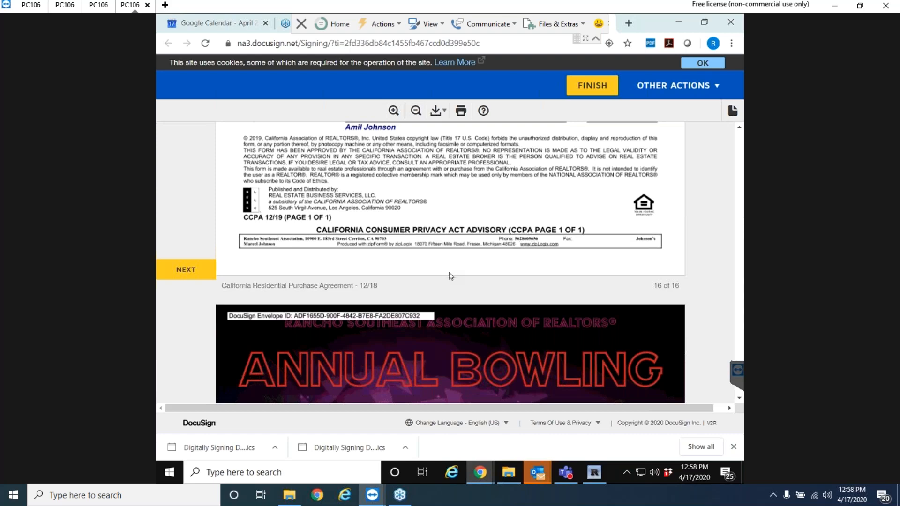
Initial and sign the bowling flyer, then sign the agency disclosure's acknowledgment line.
scroll(415, 237, down, 4)
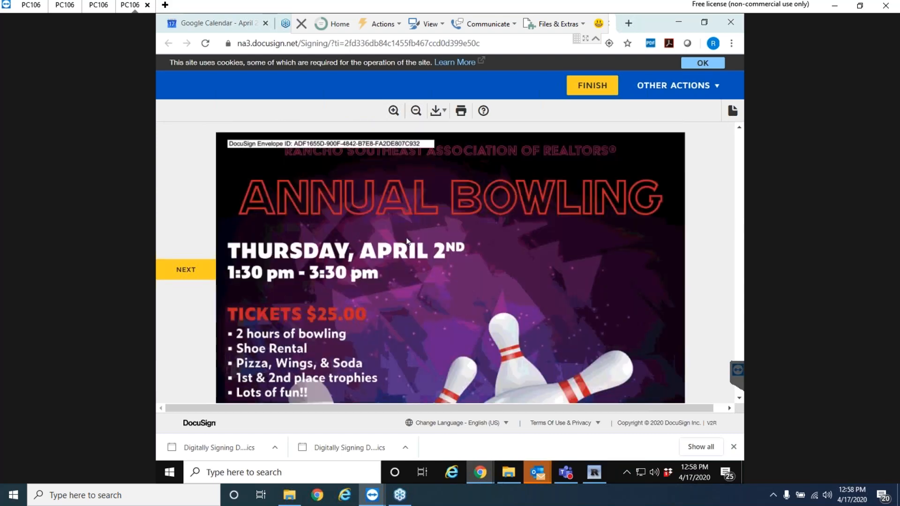
scroll(407, 241, down, 3)
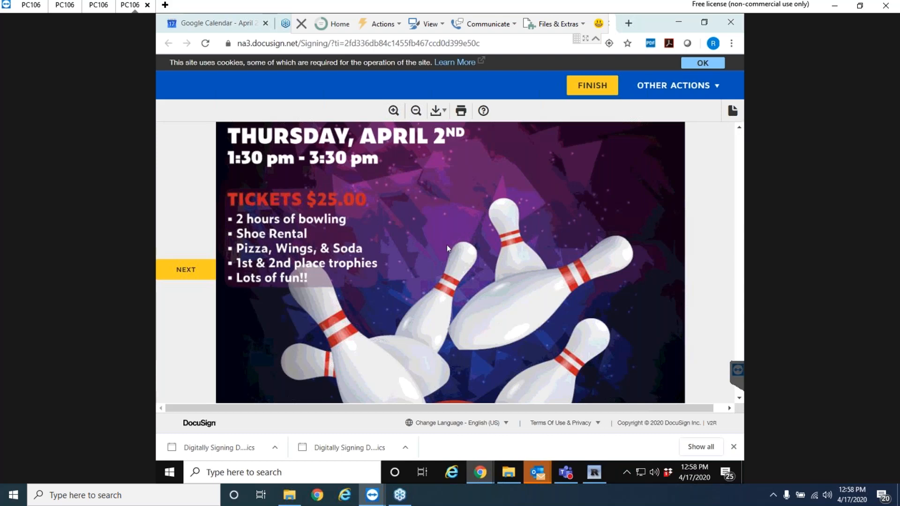
scroll(457, 238, up, 3)
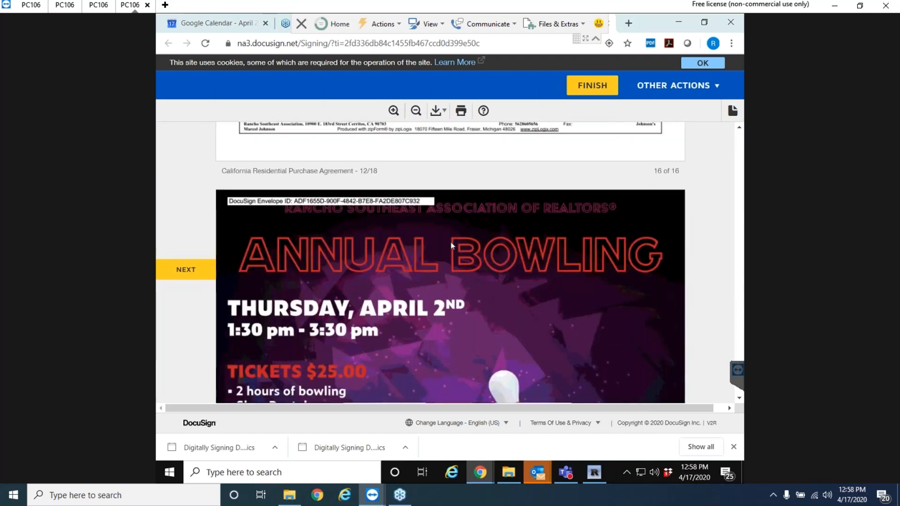
scroll(438, 251, down, 1)
scroll(452, 246, down, 4)
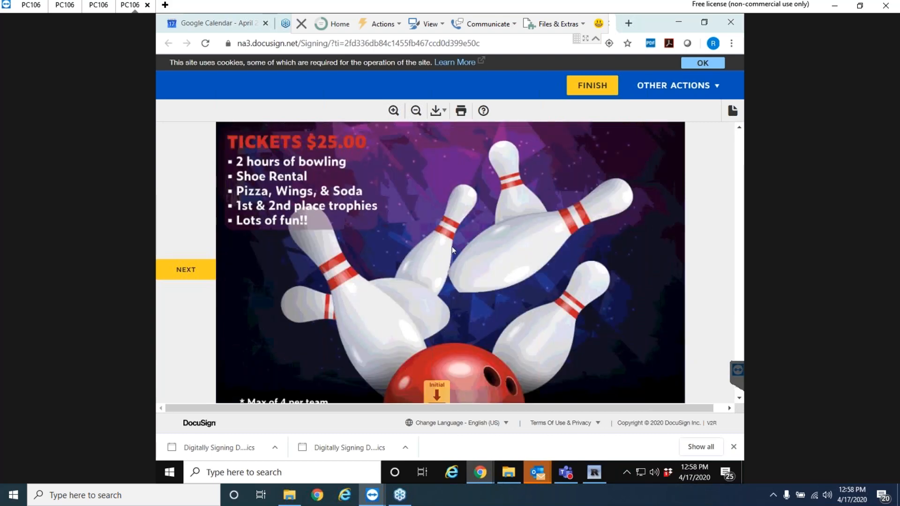
scroll(452, 246, down, 2)
click(438, 282)
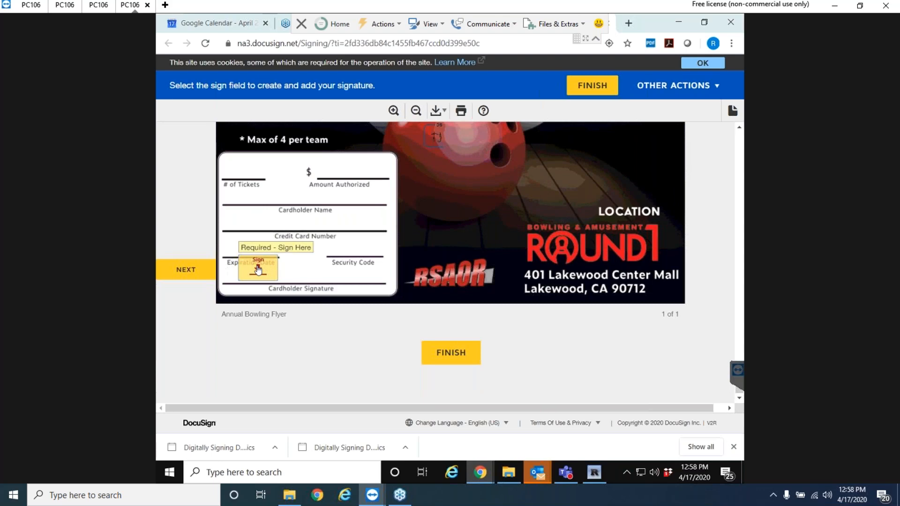
click(258, 270)
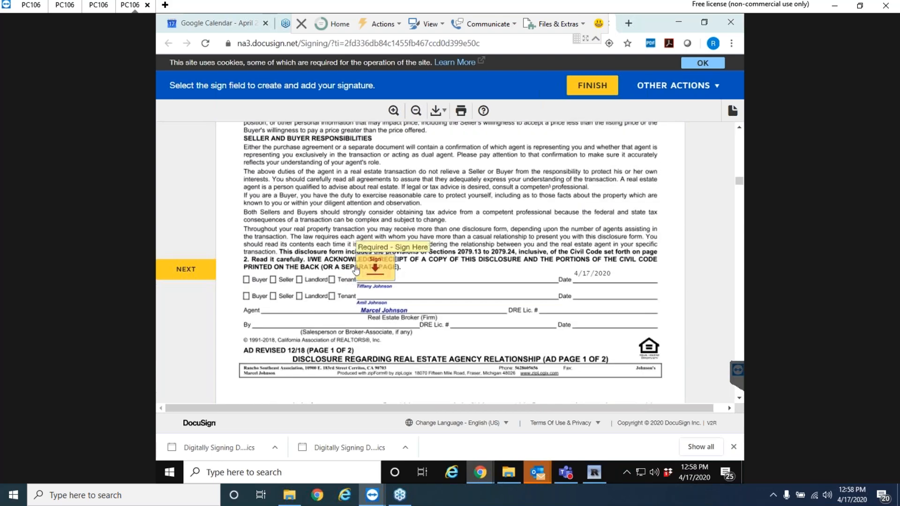
click(375, 268)
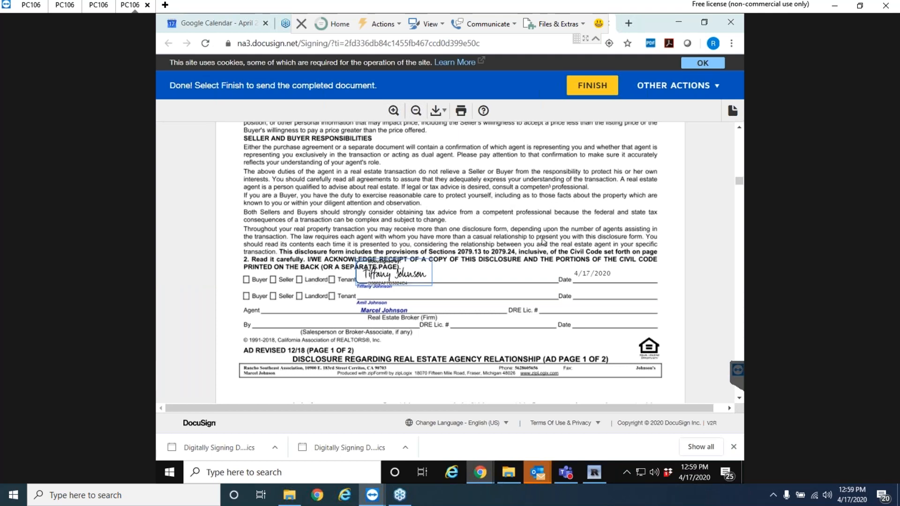
Scroll to the end and FINISH to submit the signed documents.
scroll(543, 242, down, 15)
scroll(543, 242, down, 15)
scroll(603, 250, down, 8)
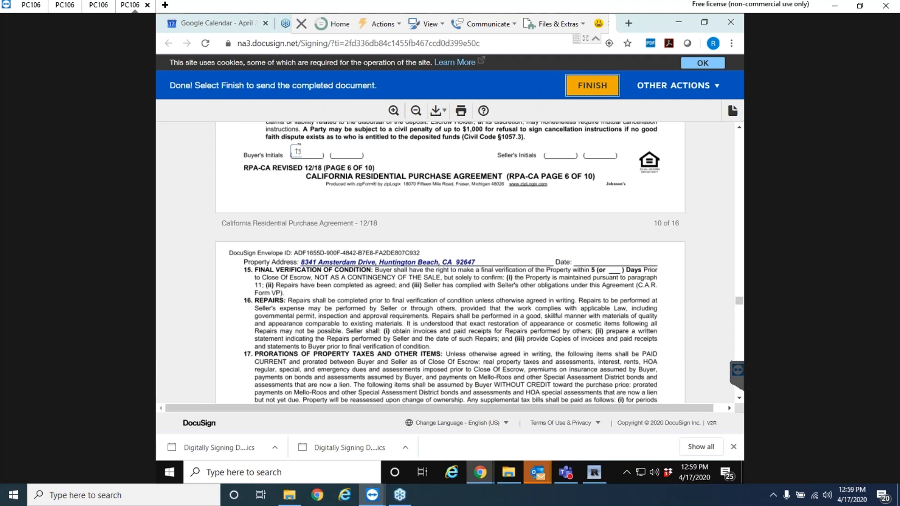
click(593, 85)
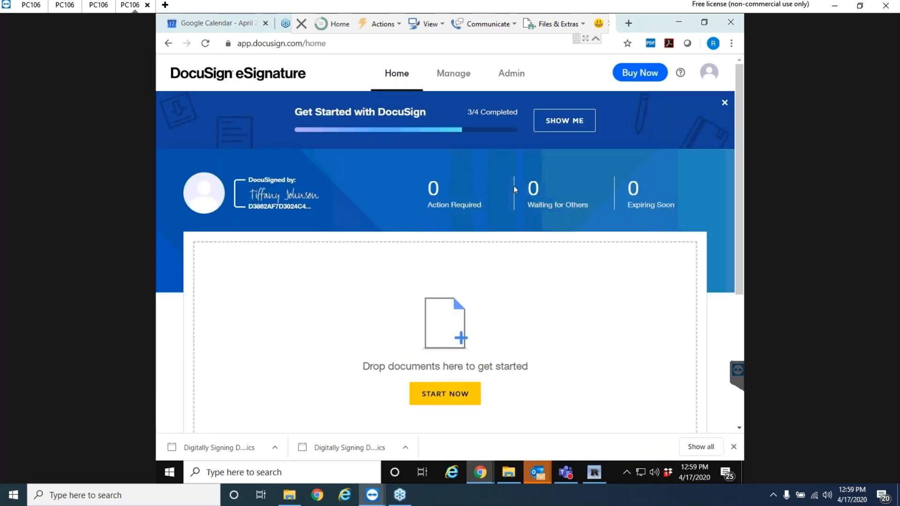
Close the DocuSign browser tab to return to the Matrix MLS home page.
scroll(492, 297, down, 5)
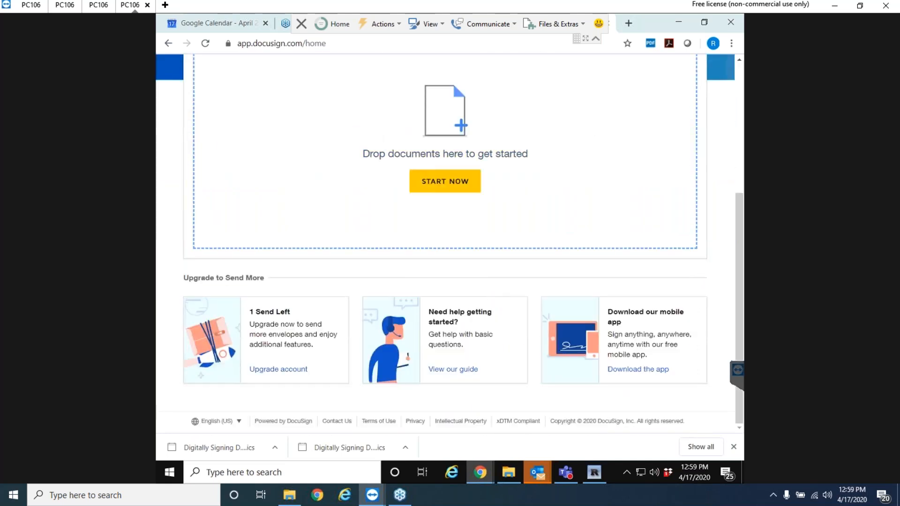
scroll(494, 297, up, 5)
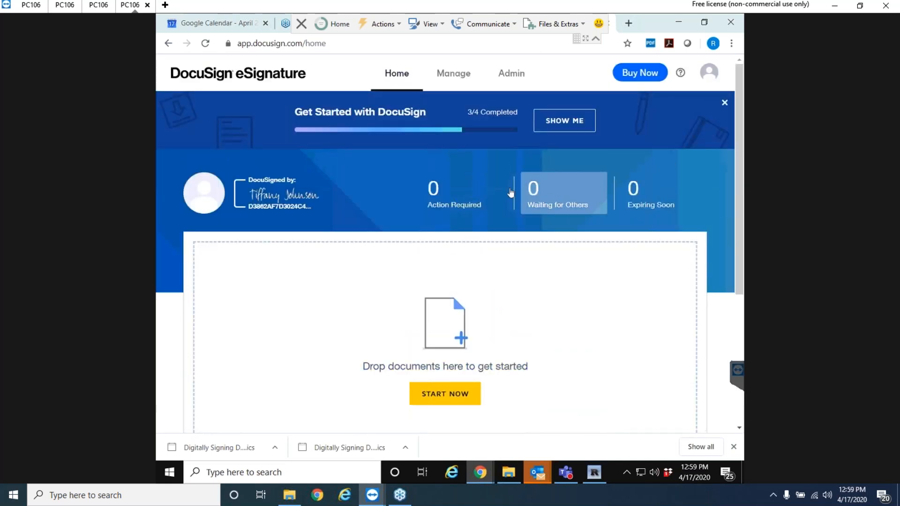
click(597, 39)
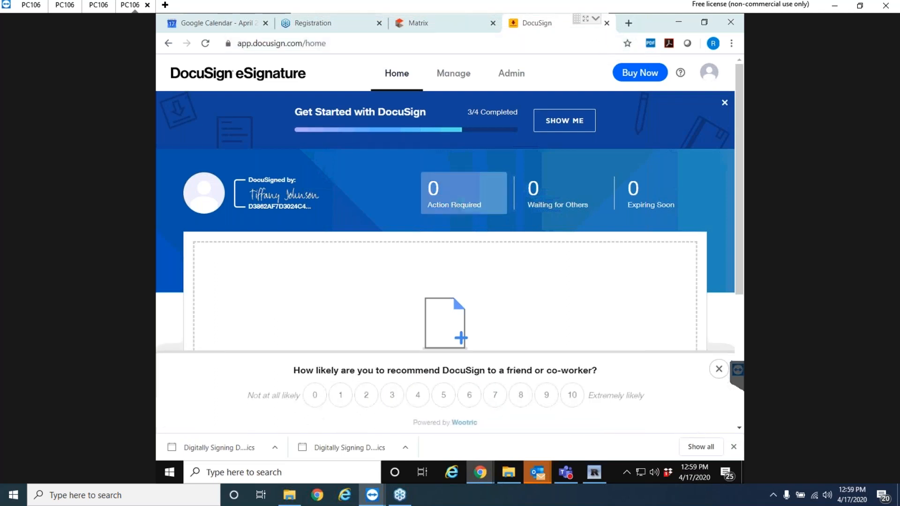
click(608, 24)
mouse_move(536, 474)
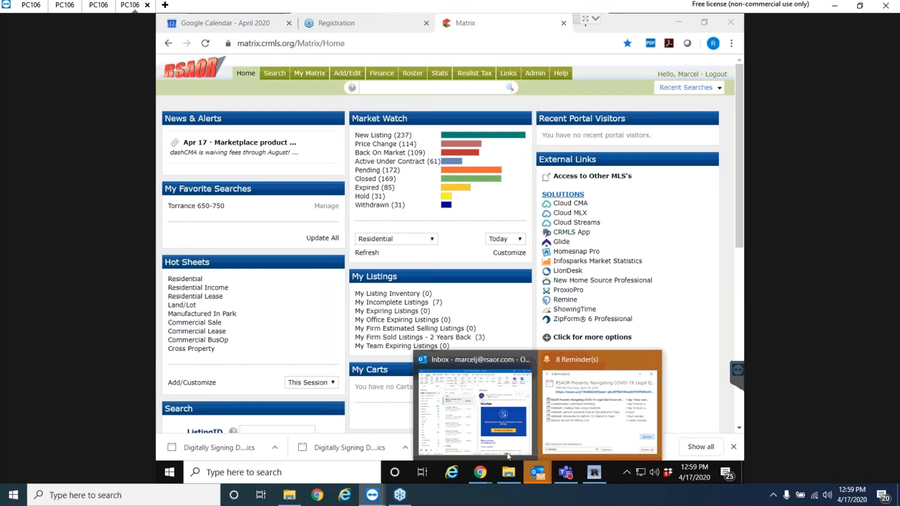
click(473, 408)
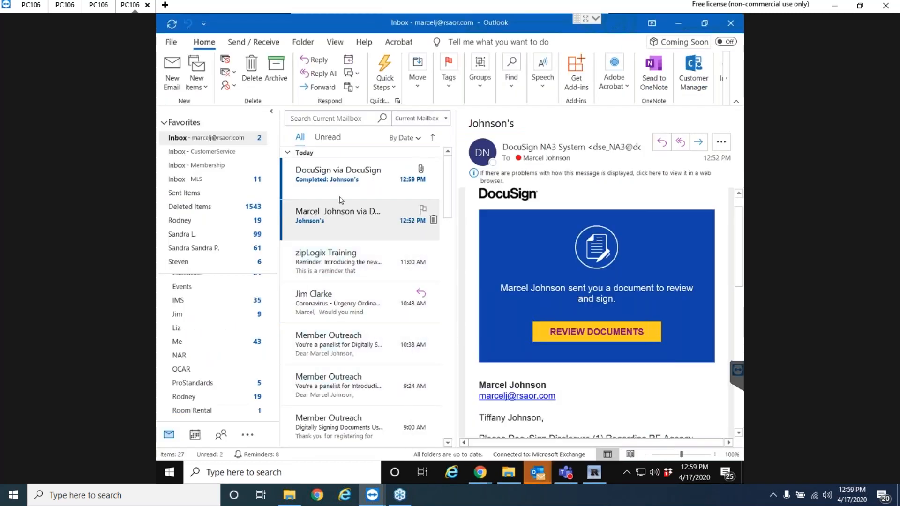
click(334, 181)
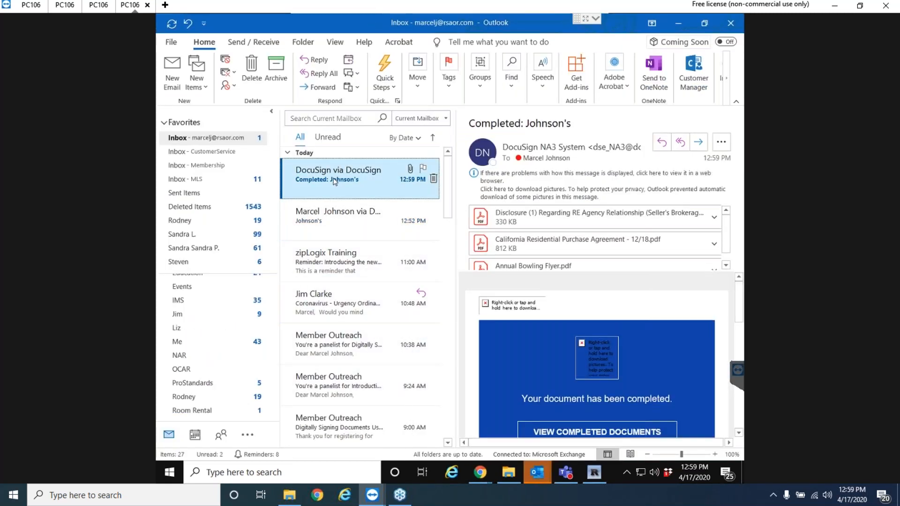
click(540, 190)
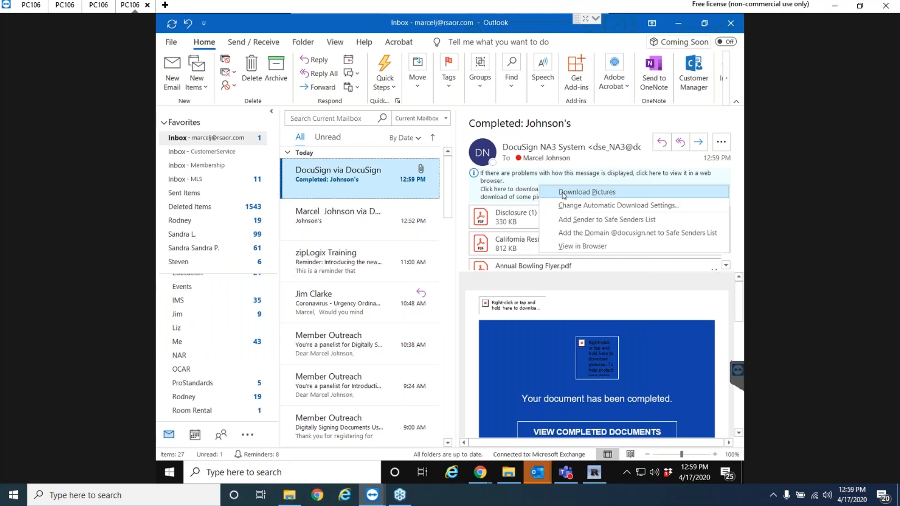
click(563, 192)
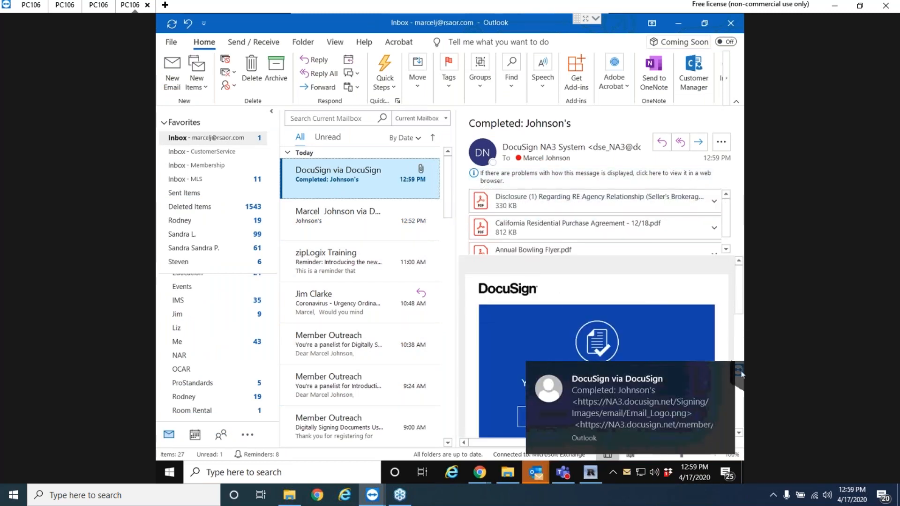
click(724, 373)
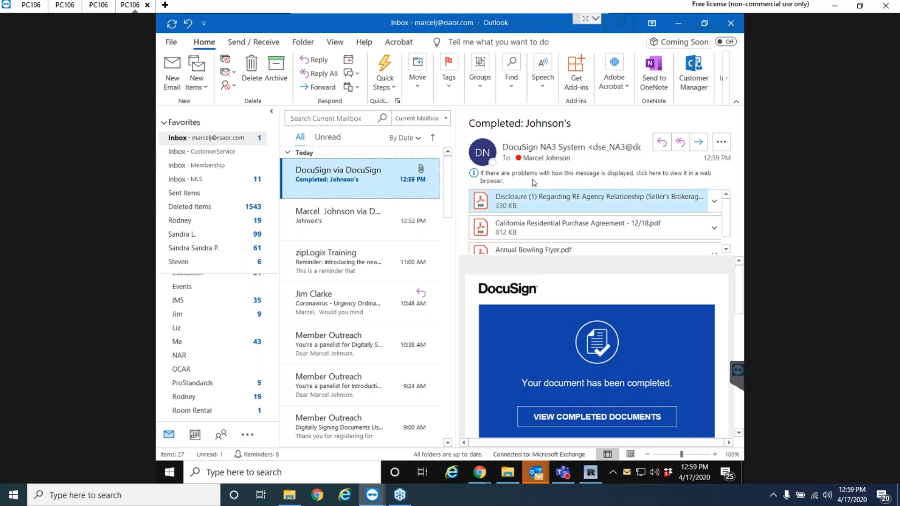
click(520, 205)
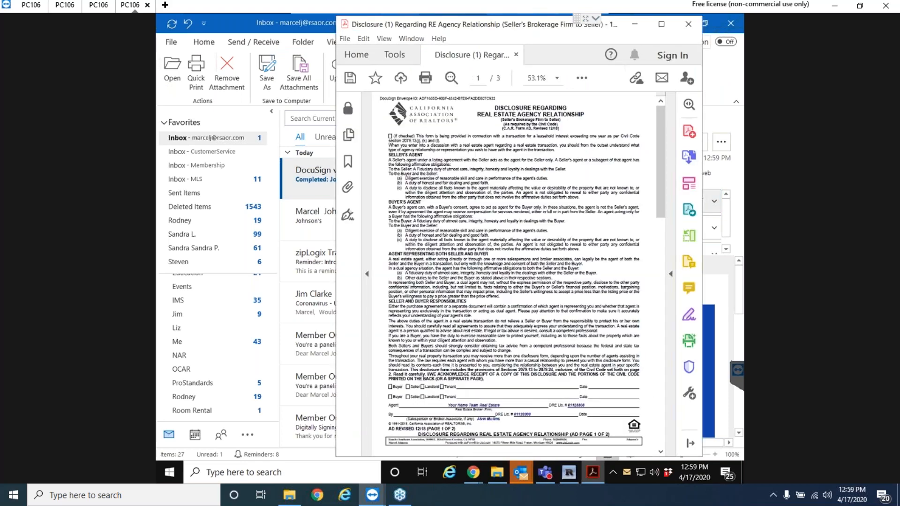
Review the signed Disclosure PDF in Acrobat, close it, and minimize Outlook.
scroll(522, 350, down, 3)
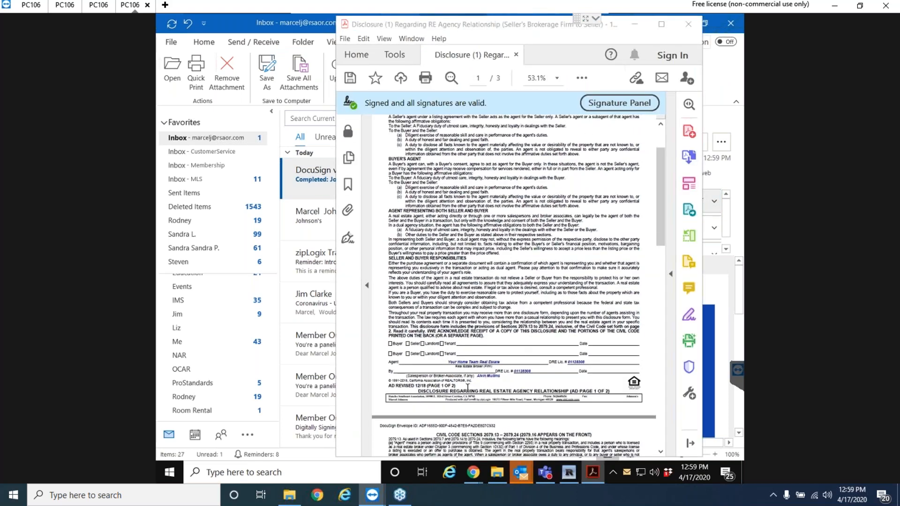
scroll(501, 390, down, 10)
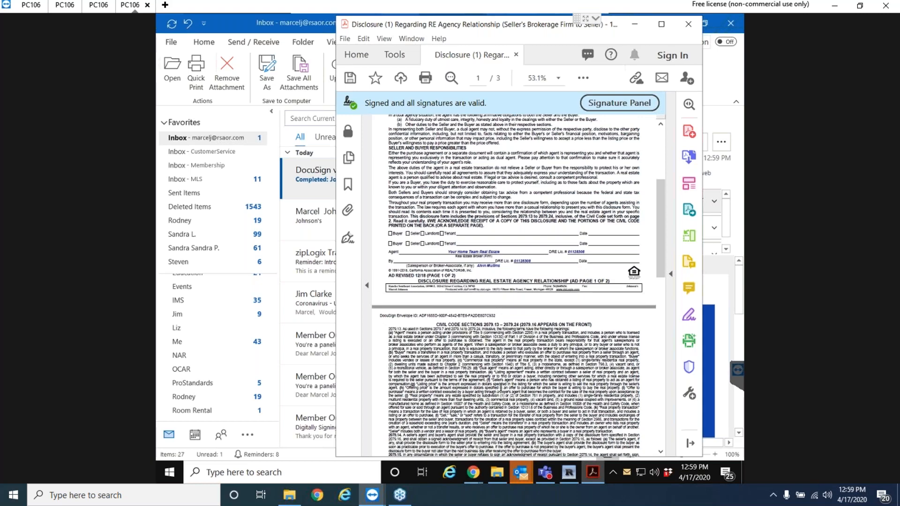
scroll(503, 380, up, 6)
click(692, 24)
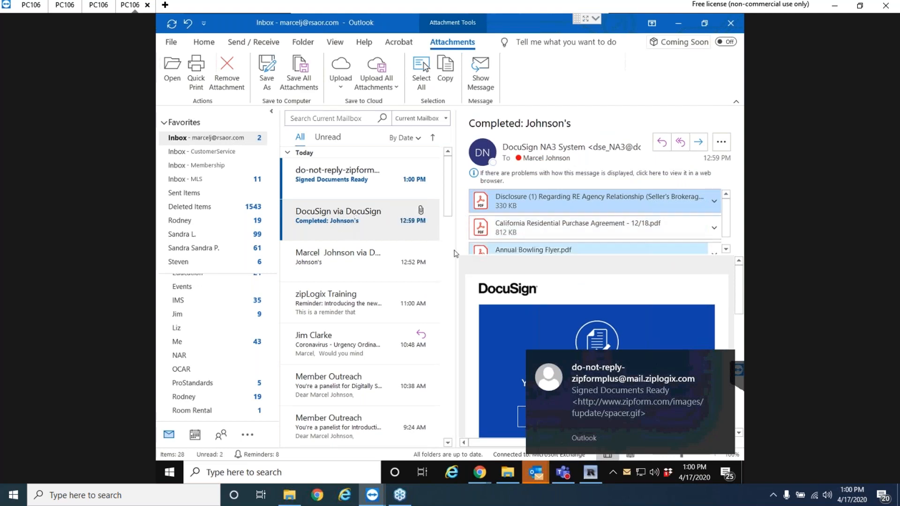
click(679, 23)
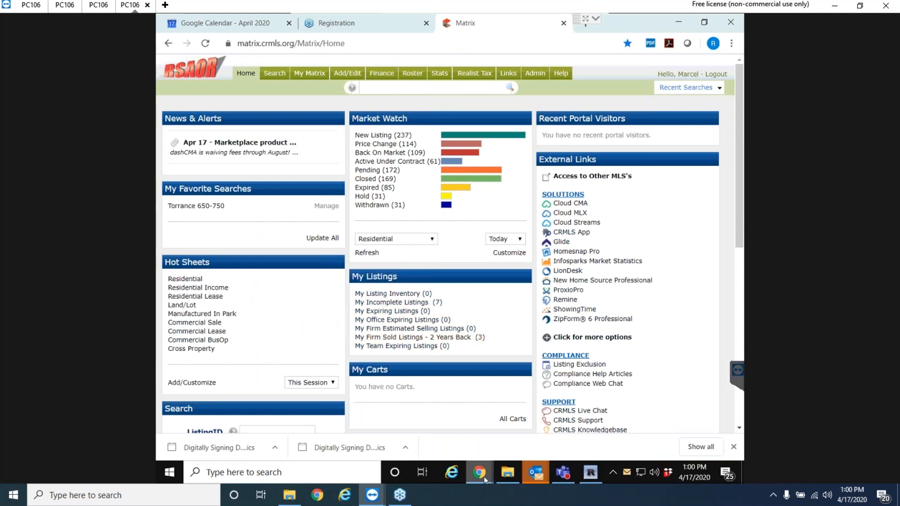
Go back to the transaction list and open Johnson's Signature Packet folder under Documents.
mouse_move(480, 473)
click(539, 403)
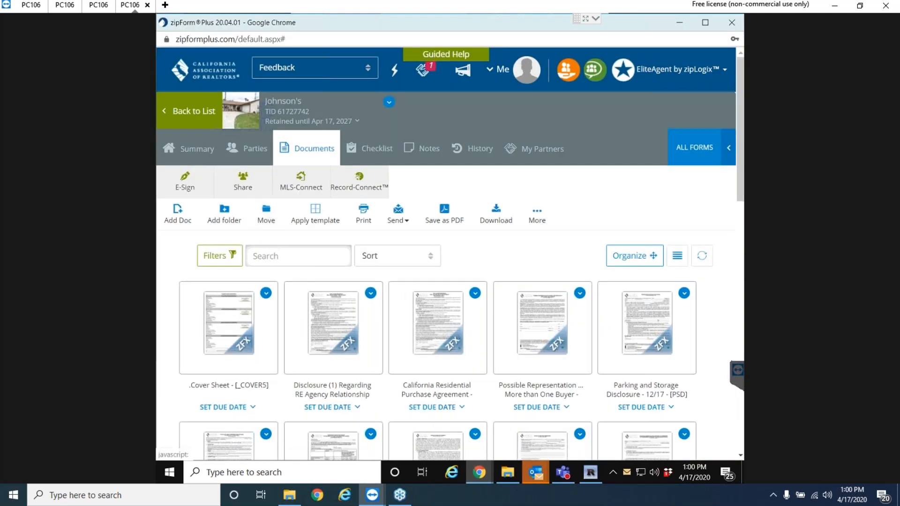
click(187, 114)
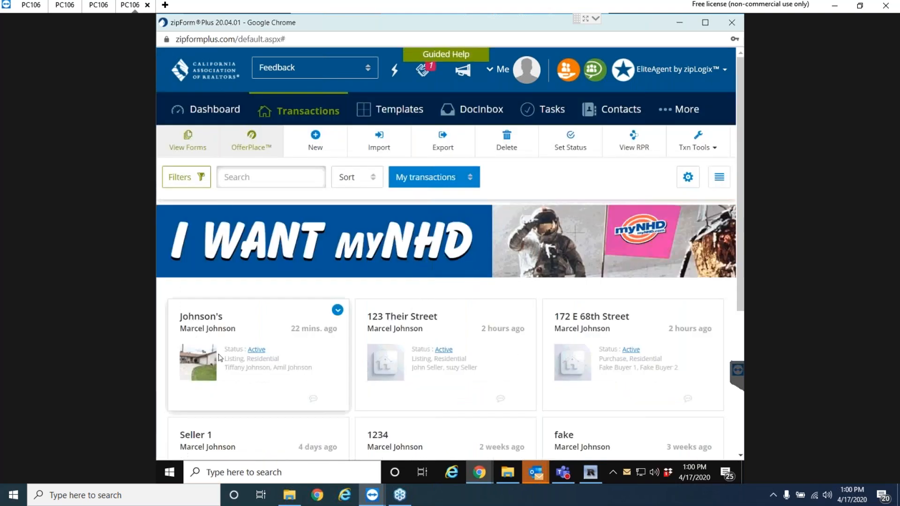
click(201, 318)
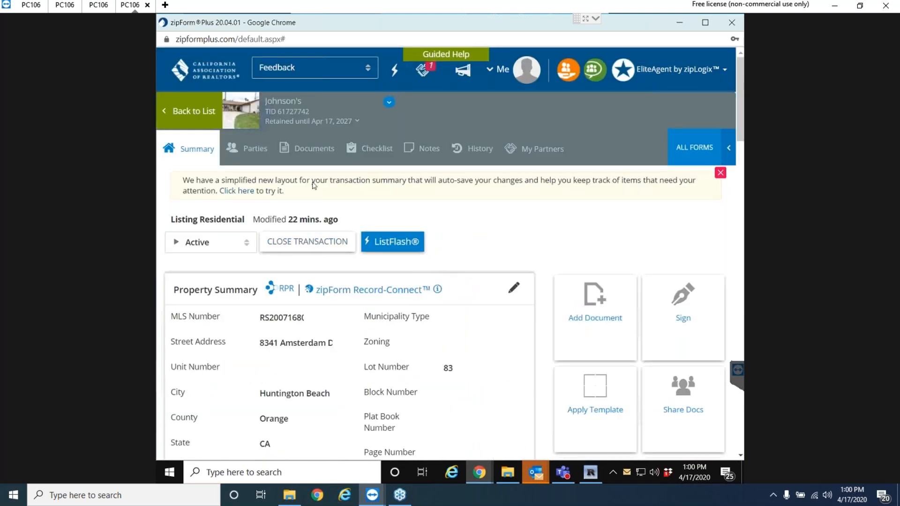
click(309, 148)
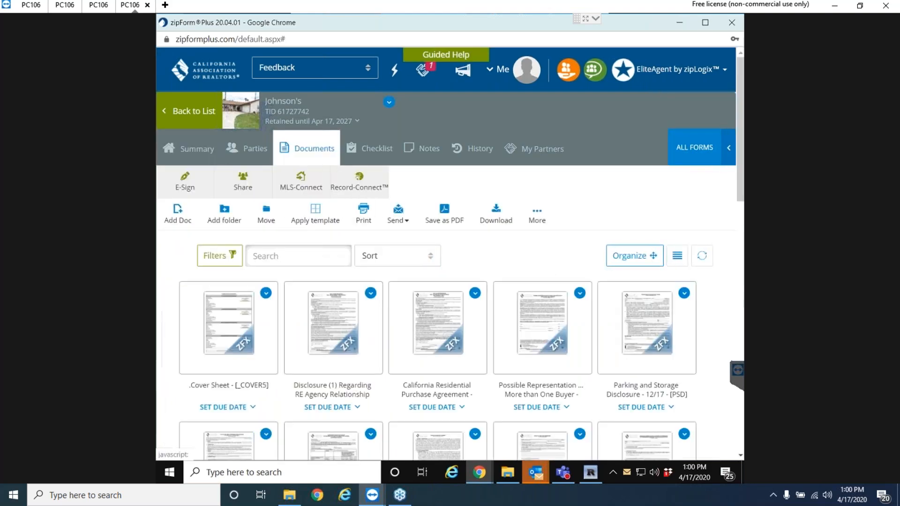
scroll(542, 297, down, 10)
scroll(542, 297, down, 5)
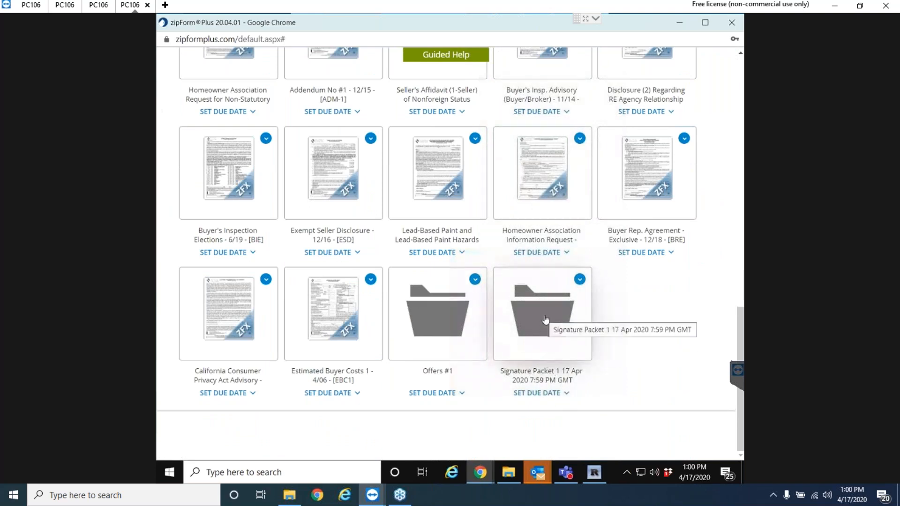
click(545, 319)
Preview the completion certificate and the signed Annual Bowling Flyer.
click(544, 321)
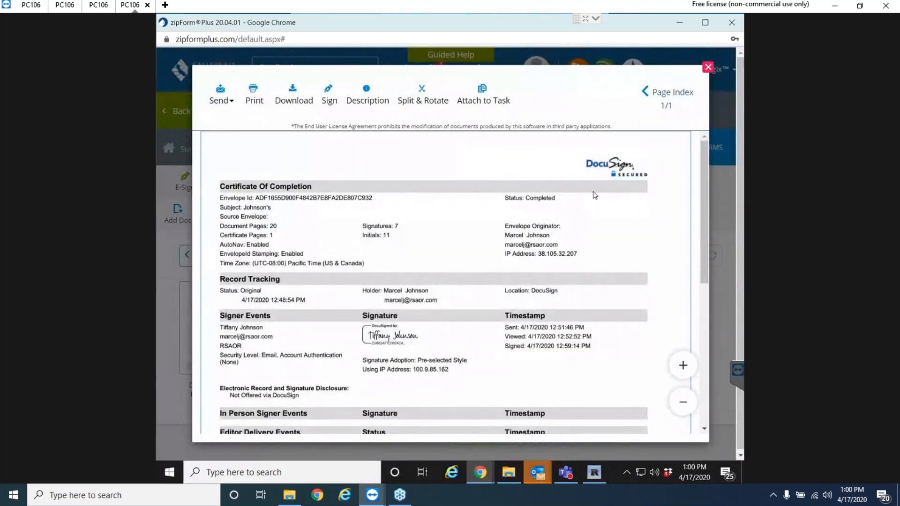
click(708, 67)
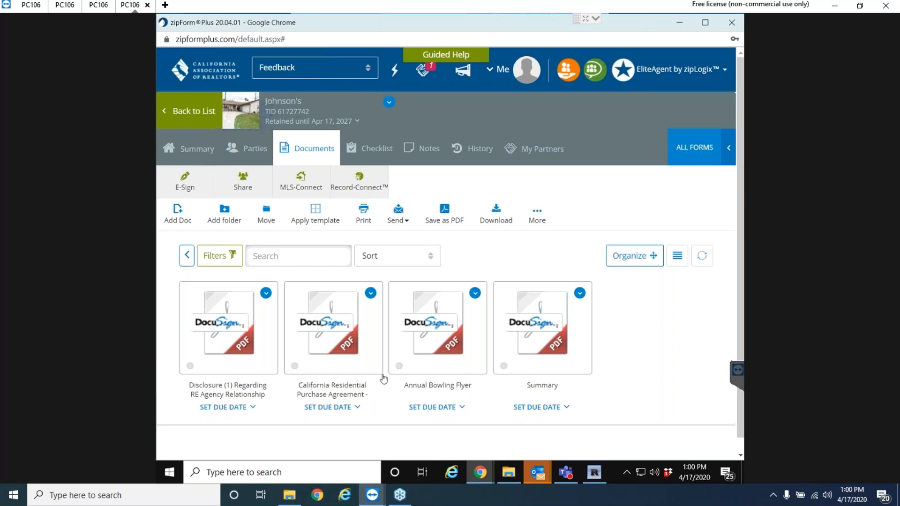
click(426, 359)
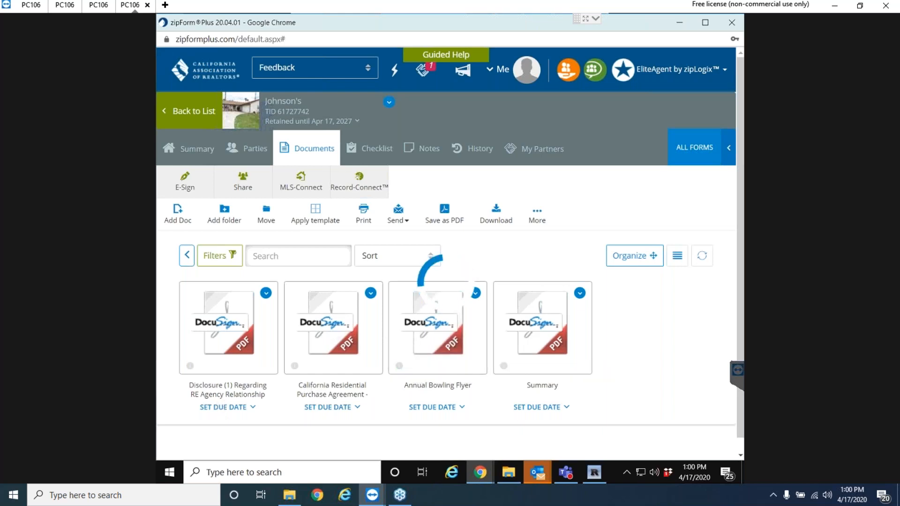
scroll(443, 293, down, 6)
scroll(374, 378, up, 5)
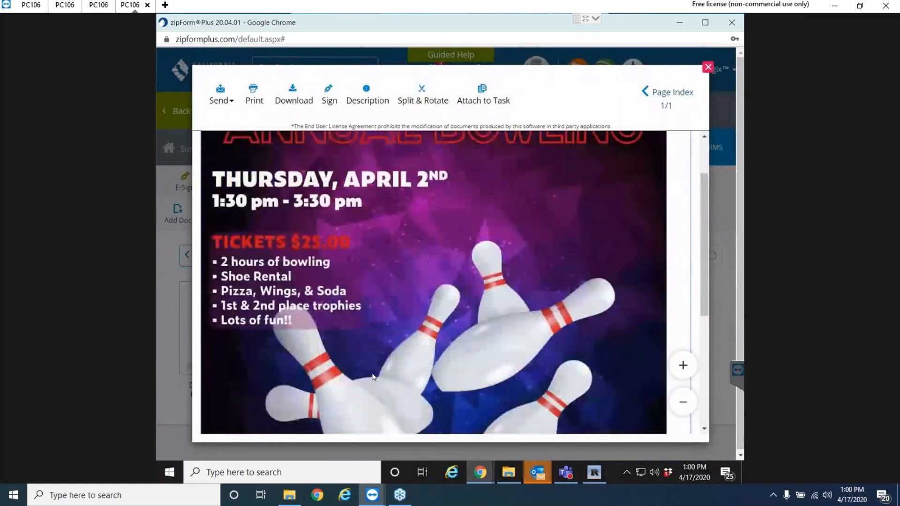
scroll(373, 377, up, 2)
scroll(373, 370, down, 5)
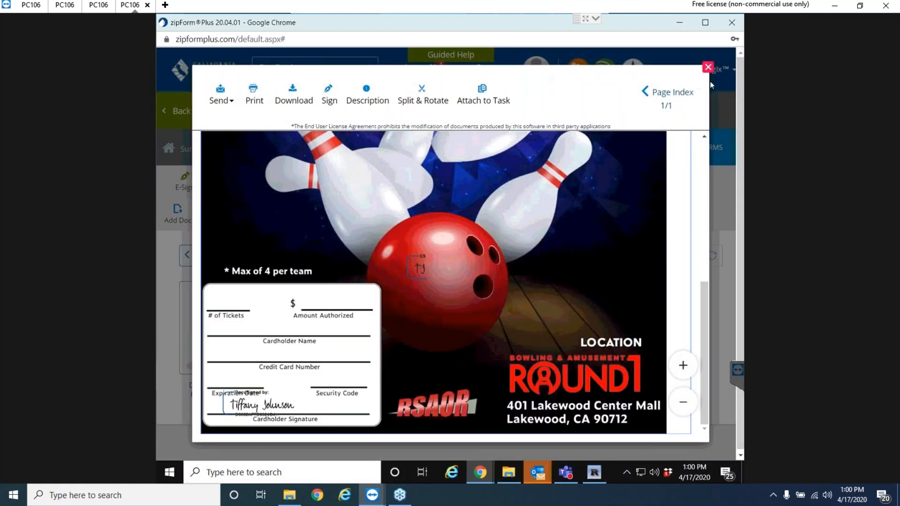
click(708, 68)
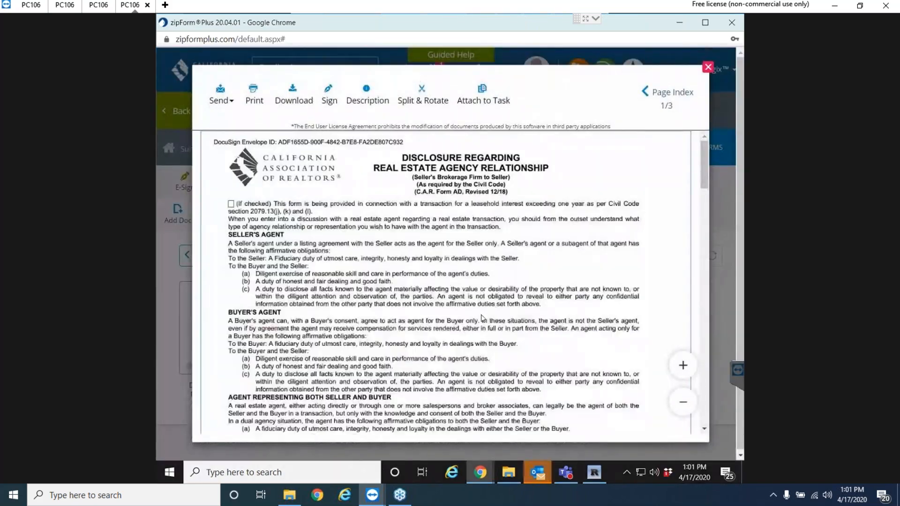
Scroll through the signed agency disclosure preview and close it.
scroll(488, 319, down, 20)
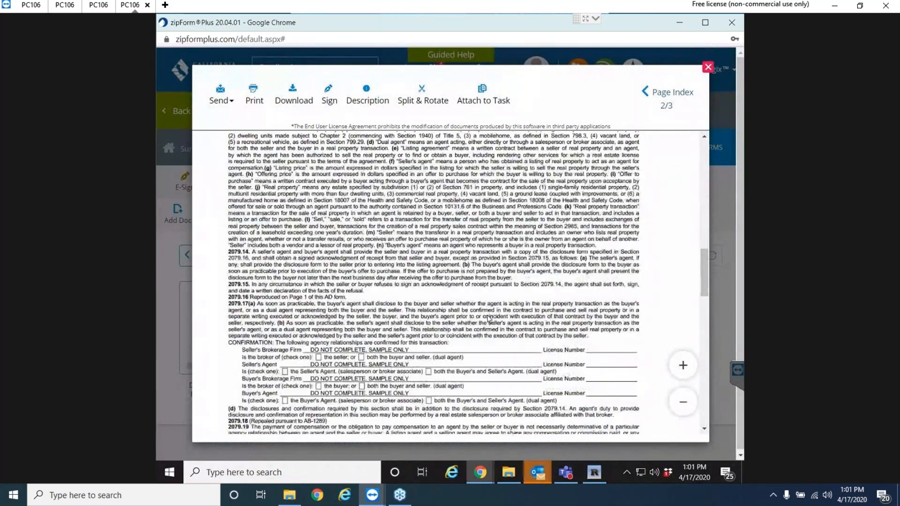
scroll(488, 319, down, 20)
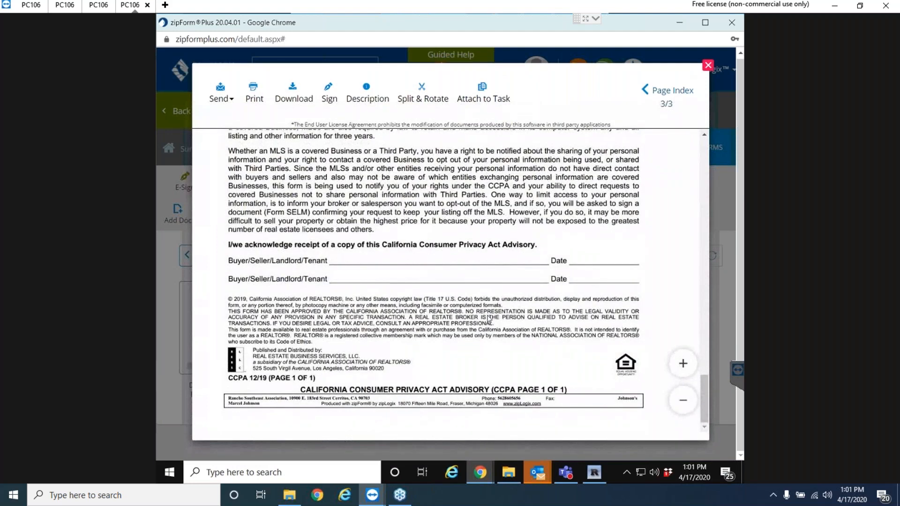
scroll(436, 294, up, 10)
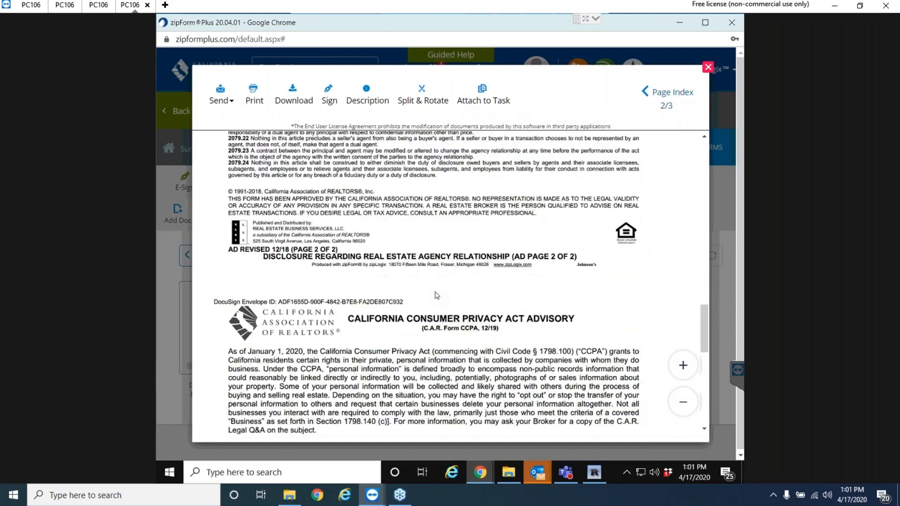
scroll(436, 295, up, 6)
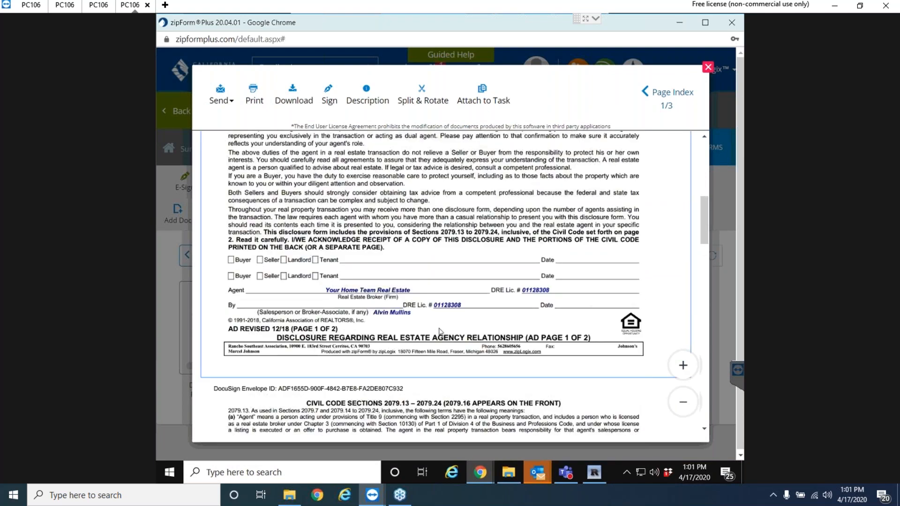
scroll(440, 331, up, 8)
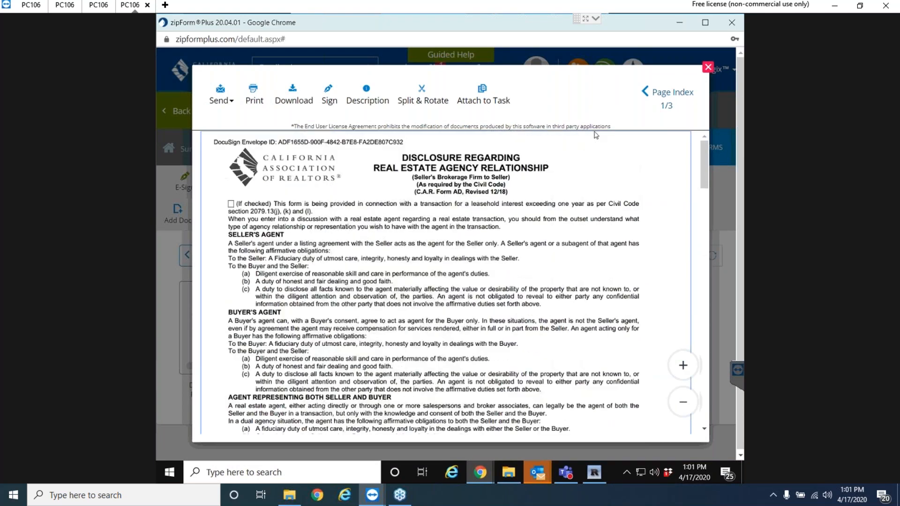
click(707, 68)
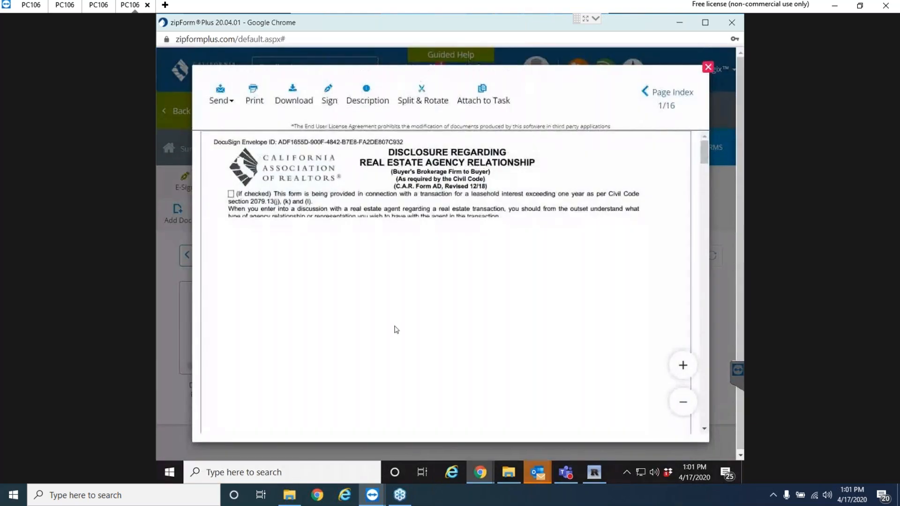
Review the remaining document preview, then return to the transactions list.
scroll(482, 314, down, 4)
scroll(482, 314, down, 20)
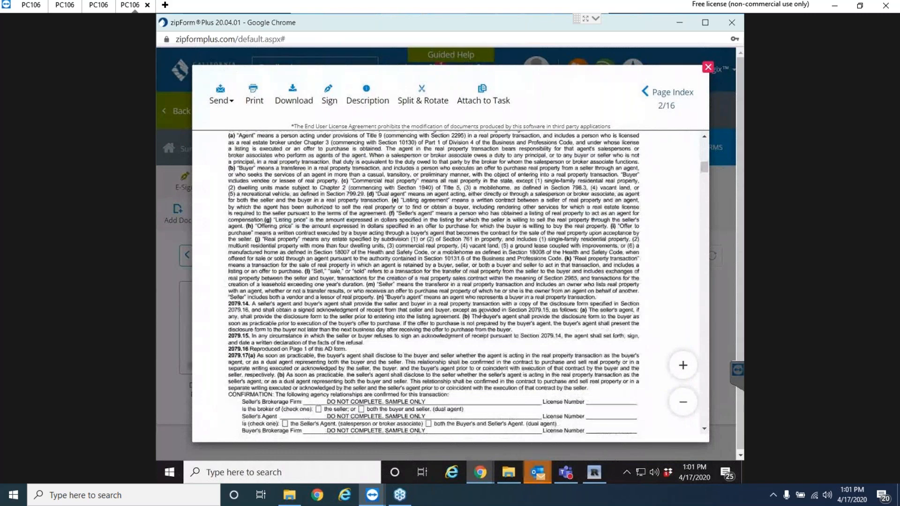
scroll(483, 314, down, 5)
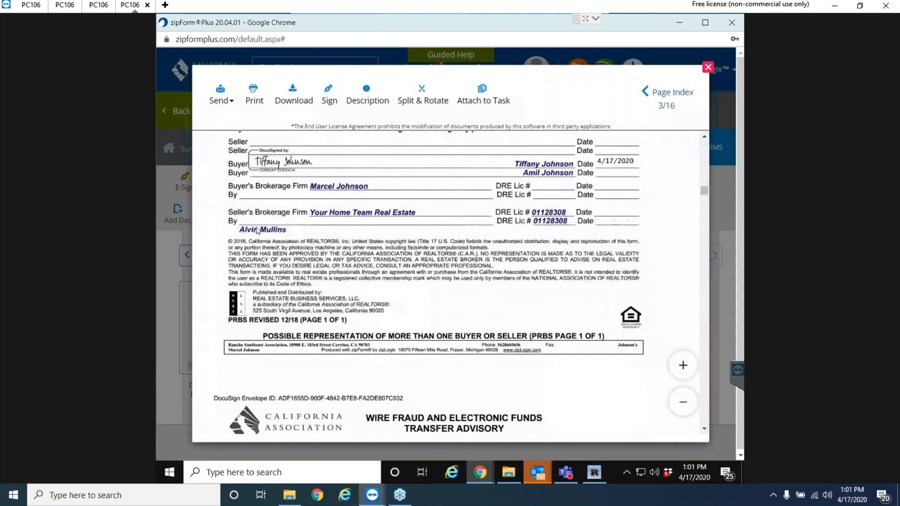
click(708, 67)
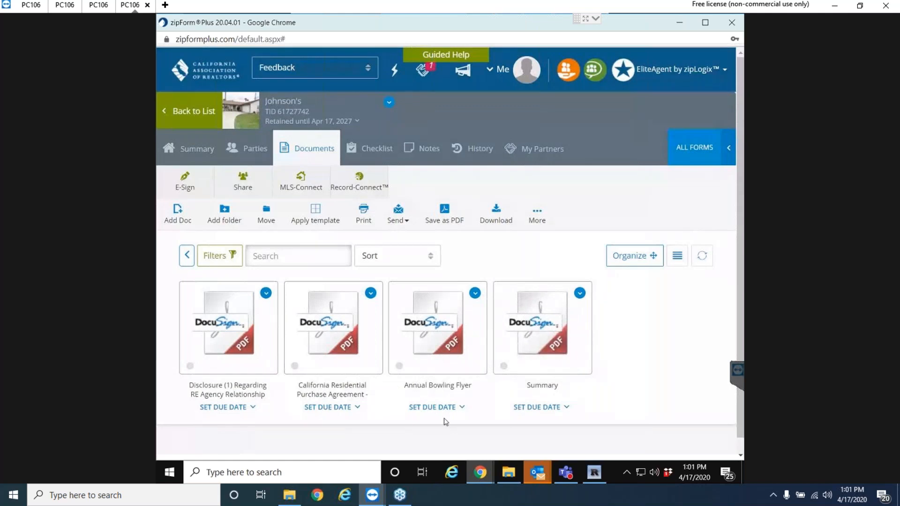
click(181, 115)
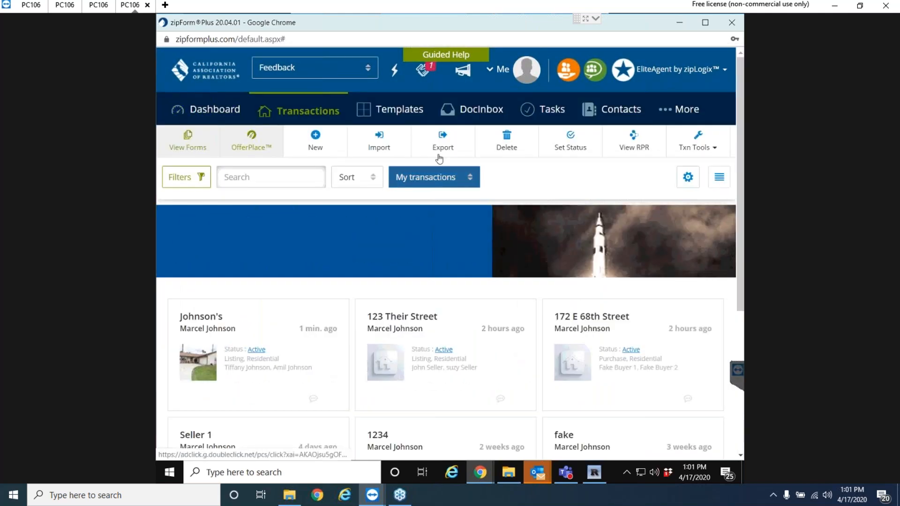
Choose zipLogix Digital Ink 1.0 (SIGNiX) as the e-signature provider in Profile & Settings and save.
click(501, 70)
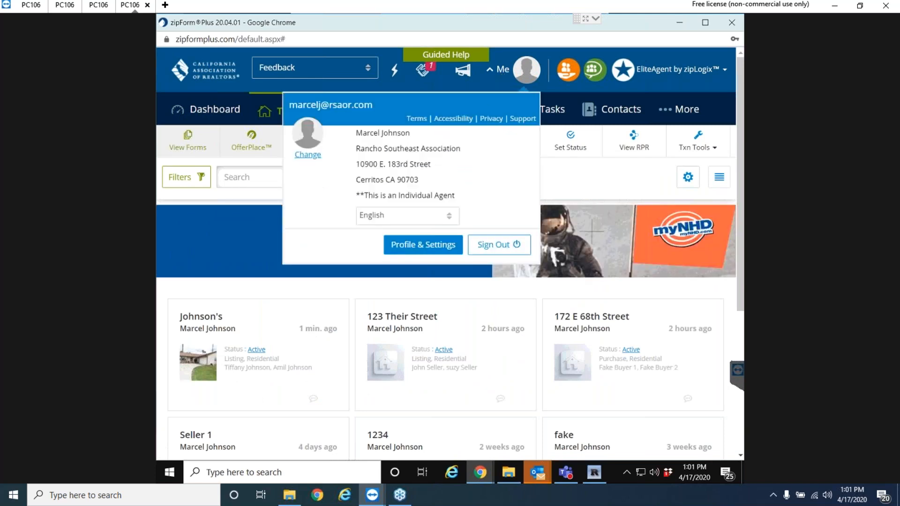
click(414, 249)
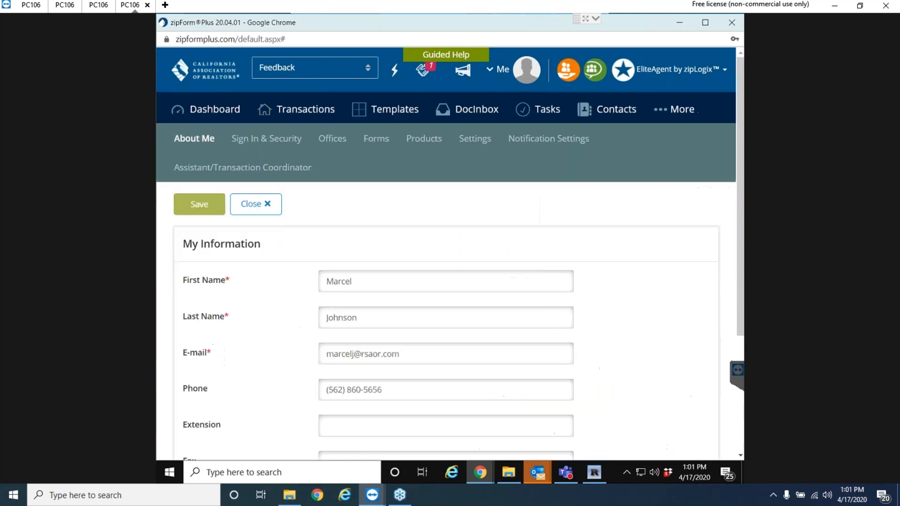
click(476, 140)
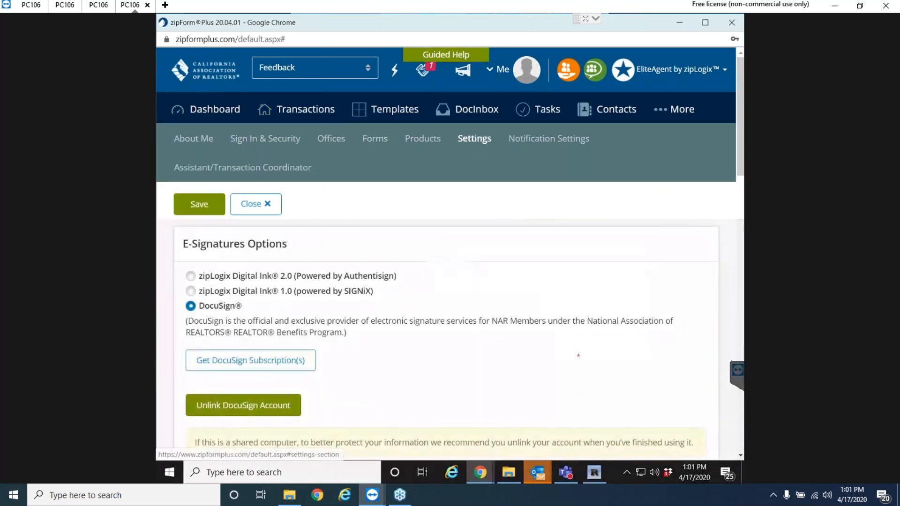
click(190, 292)
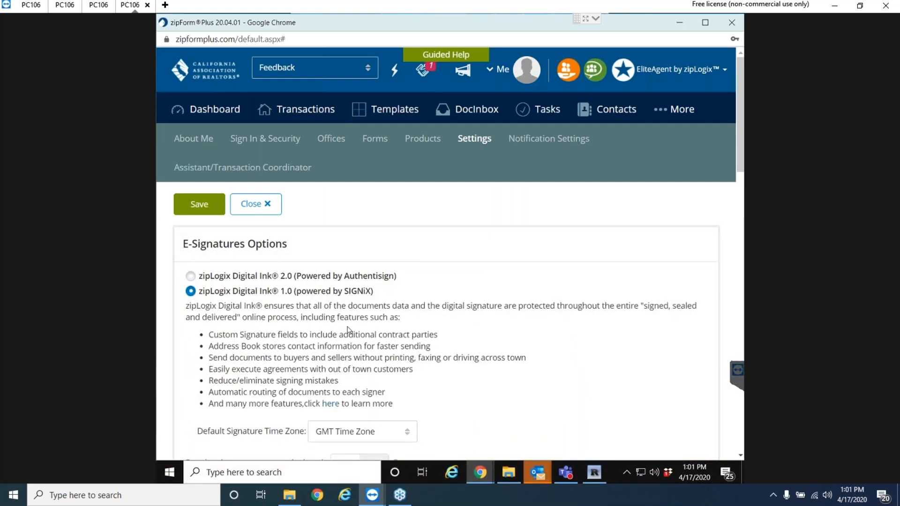
scroll(348, 330, down, 2)
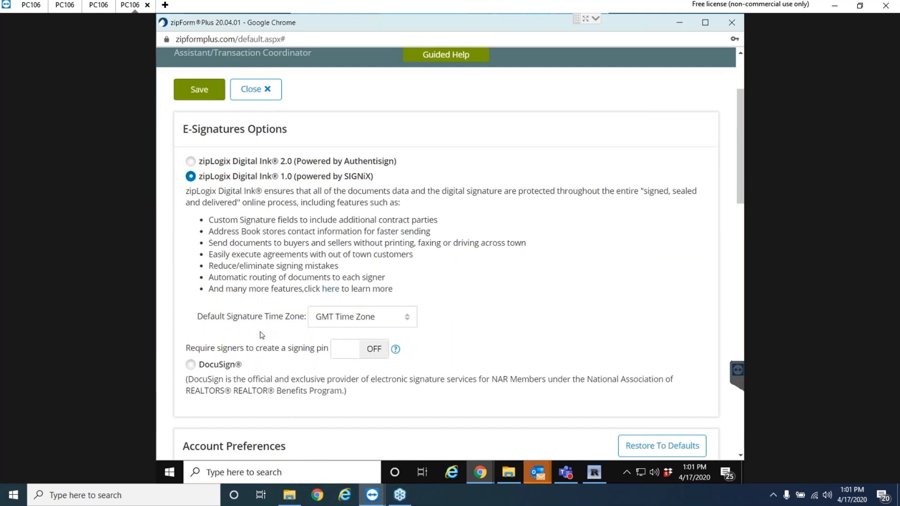
scroll(262, 335, up, 2)
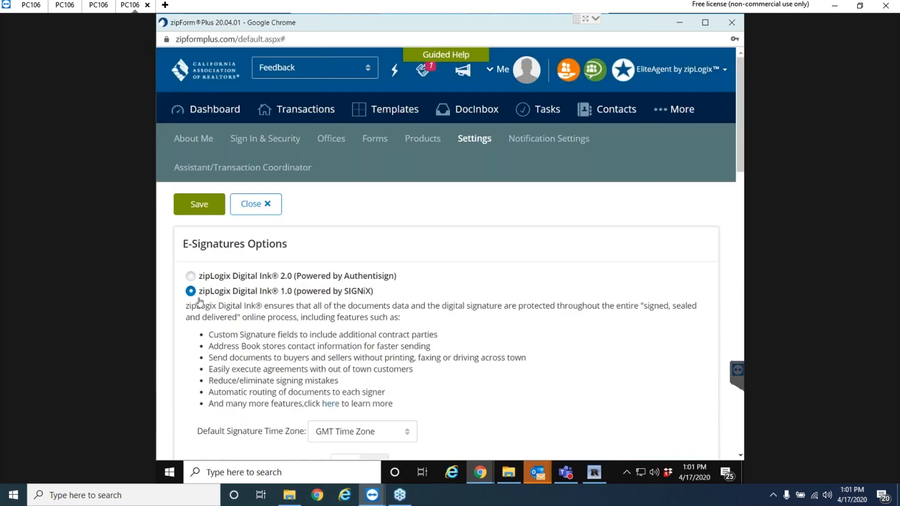
click(201, 205)
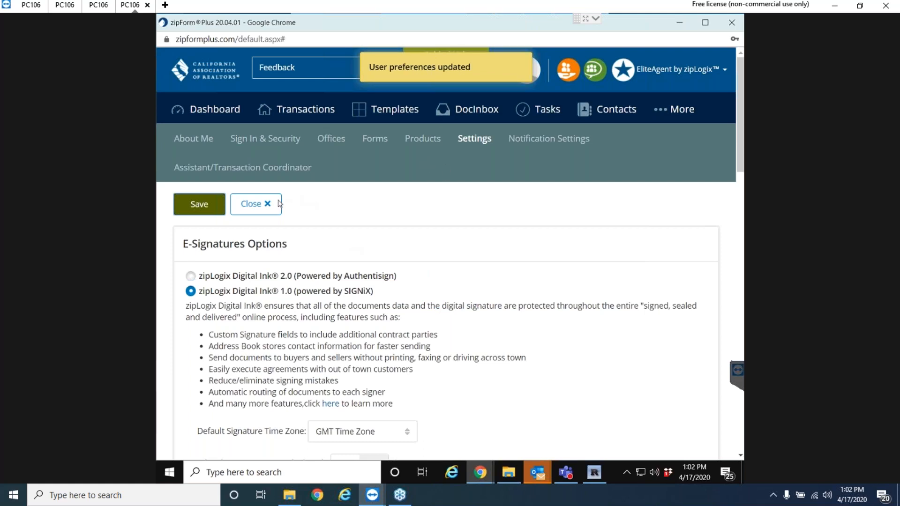
click(255, 205)
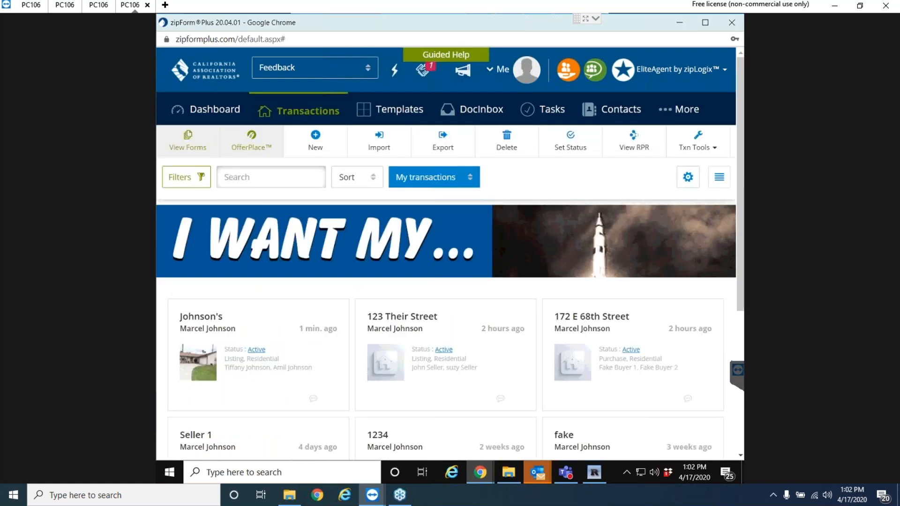
Start a new signature packet for the listing containing the AD-1 and RPA-CA forms.
click(249, 341)
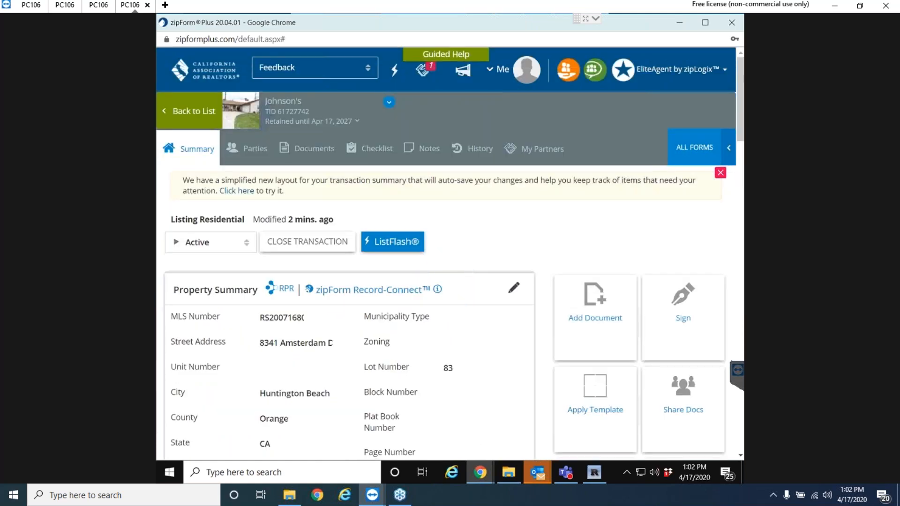
click(310, 148)
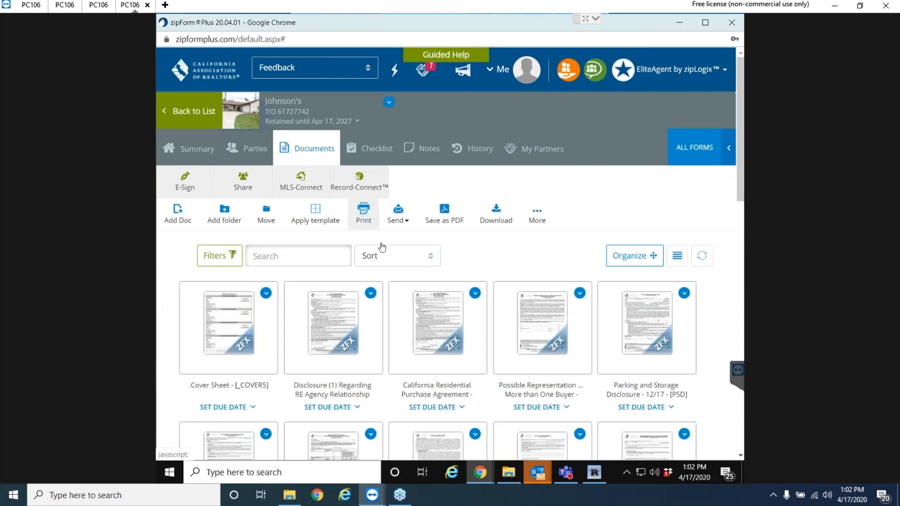
click(185, 182)
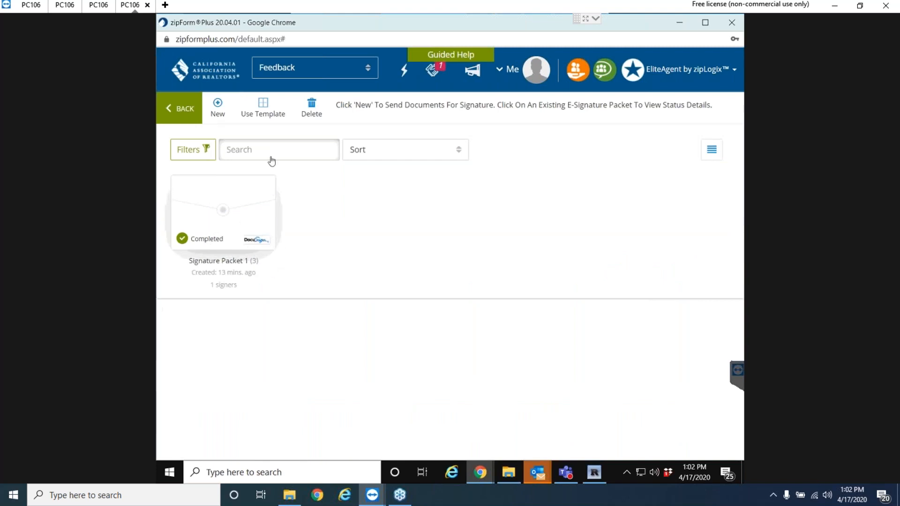
click(217, 106)
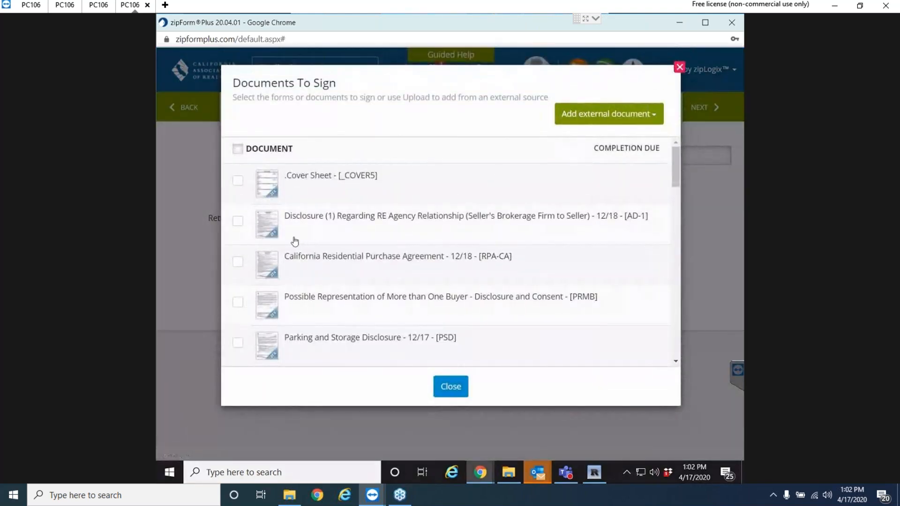
click(239, 224)
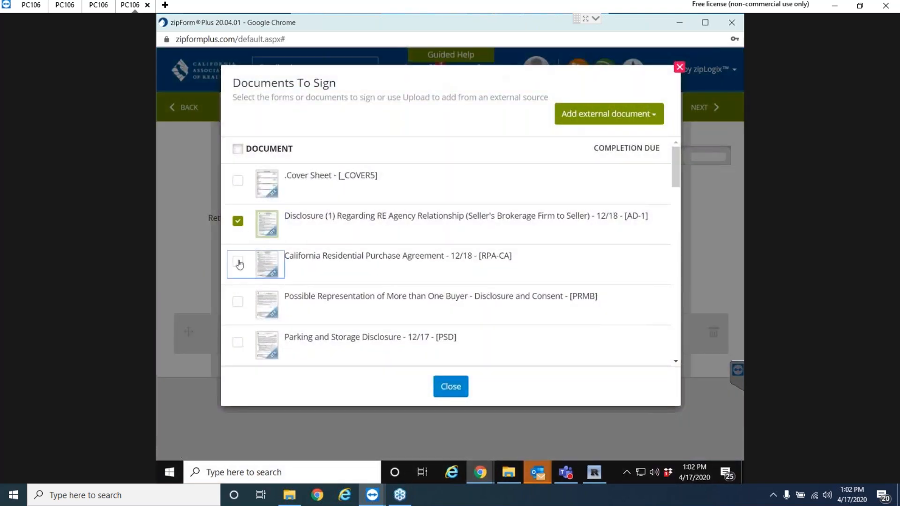
click(239, 261)
Upload the Annual Bowling Flyer PDF as an external document to the packet.
click(601, 120)
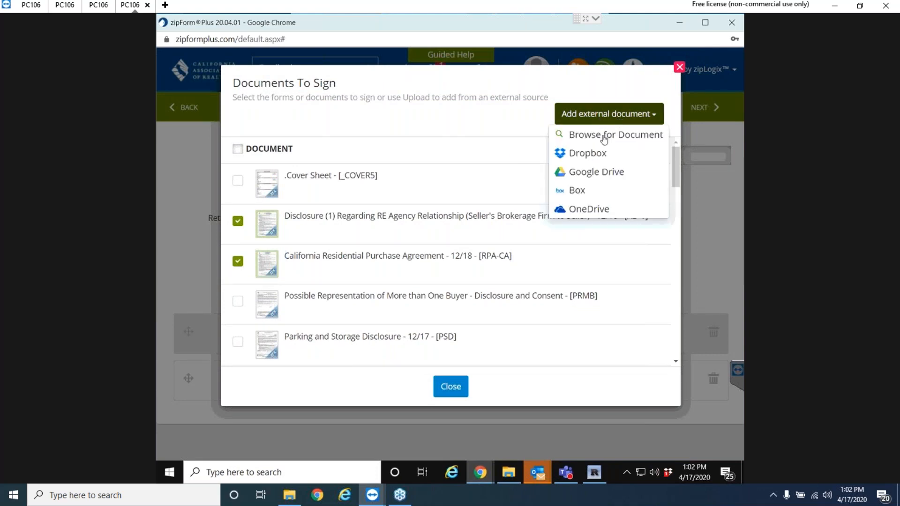
click(605, 137)
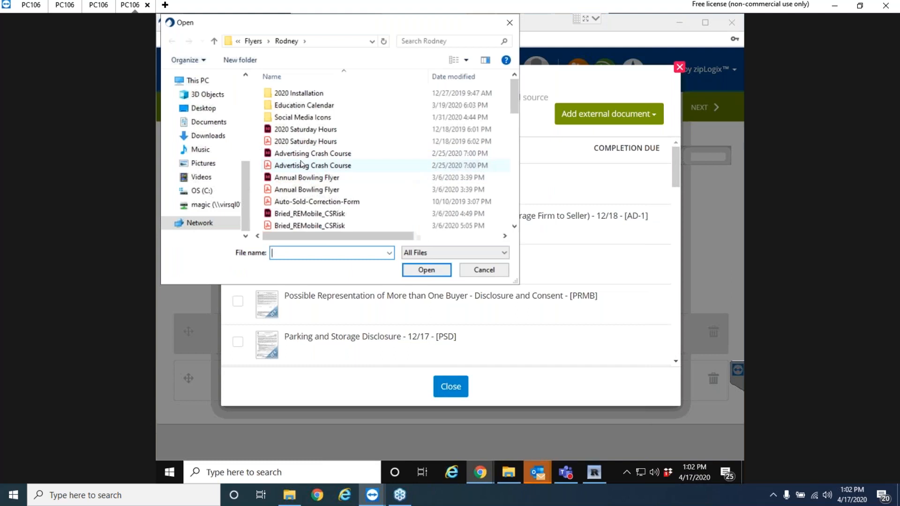
double_click(300, 190)
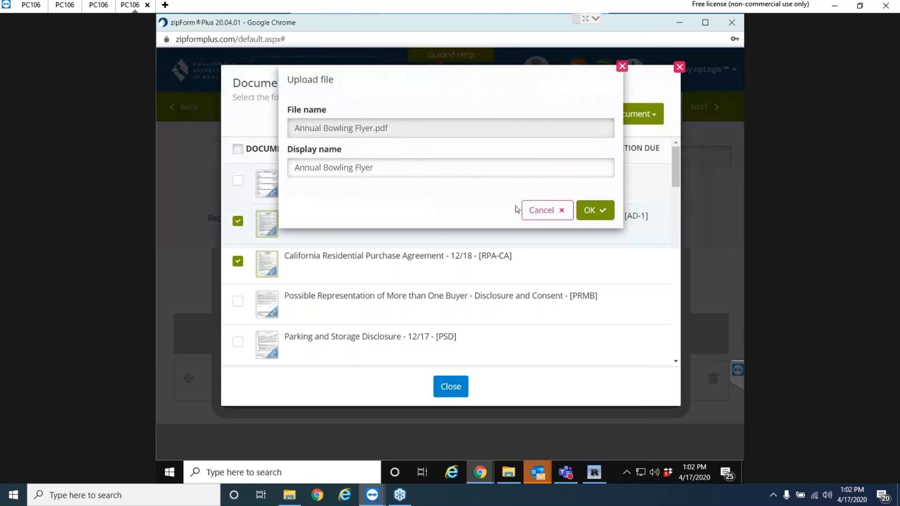
click(596, 211)
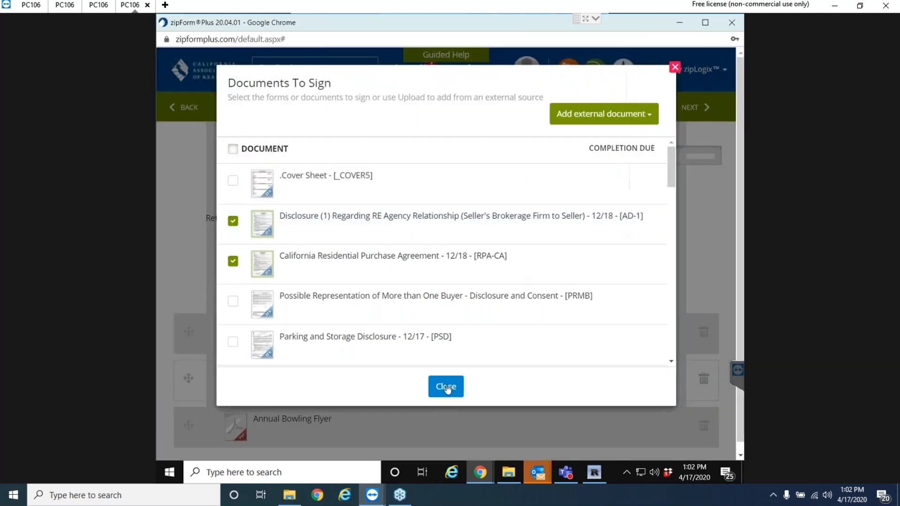
click(447, 387)
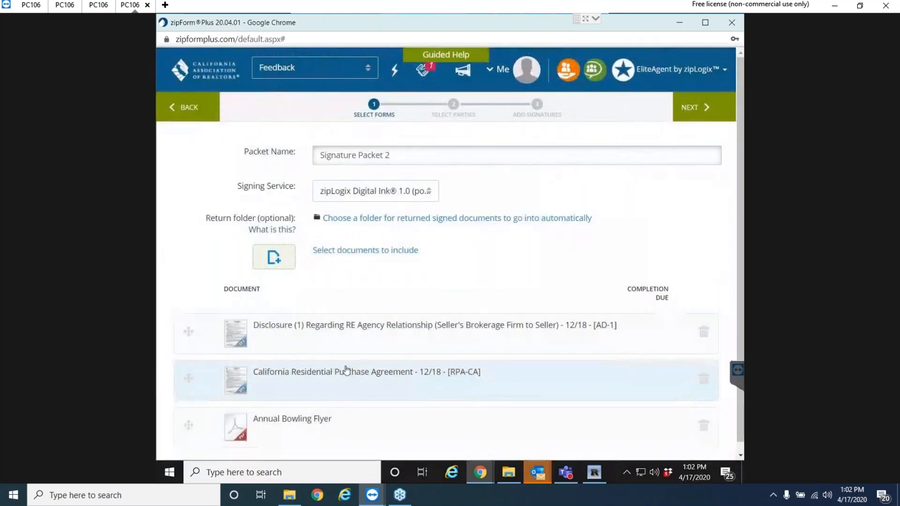
Add the Listing Agent, Buyer Two and Buyer One from Transaction Parties as signers.
scroll(346, 368, down, 1)
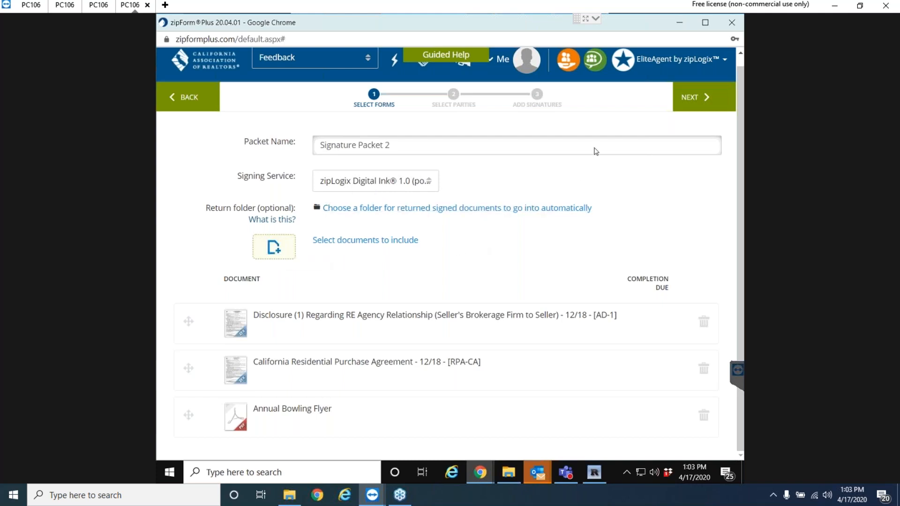
click(697, 98)
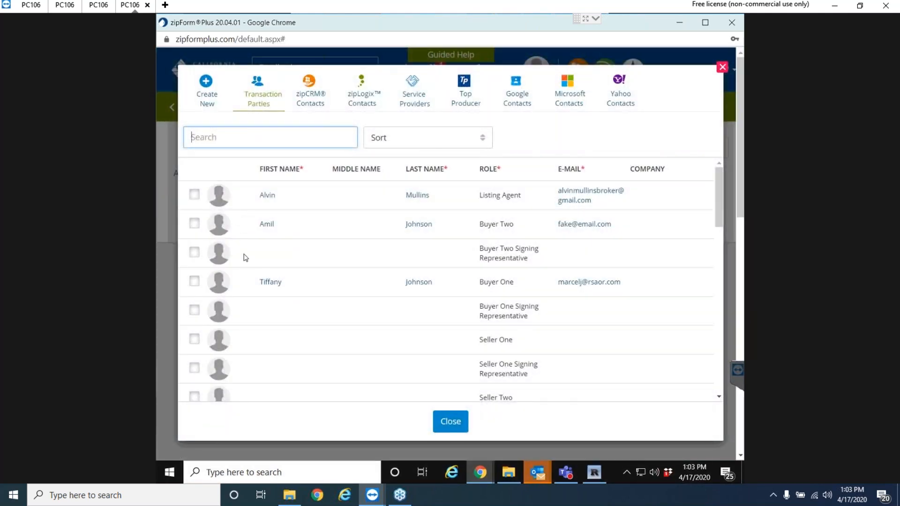
click(195, 195)
click(194, 224)
click(193, 282)
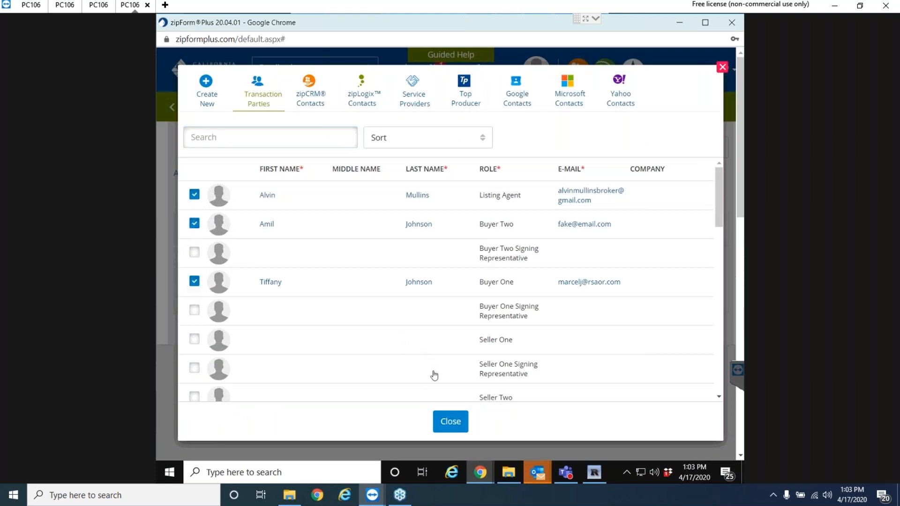
click(451, 422)
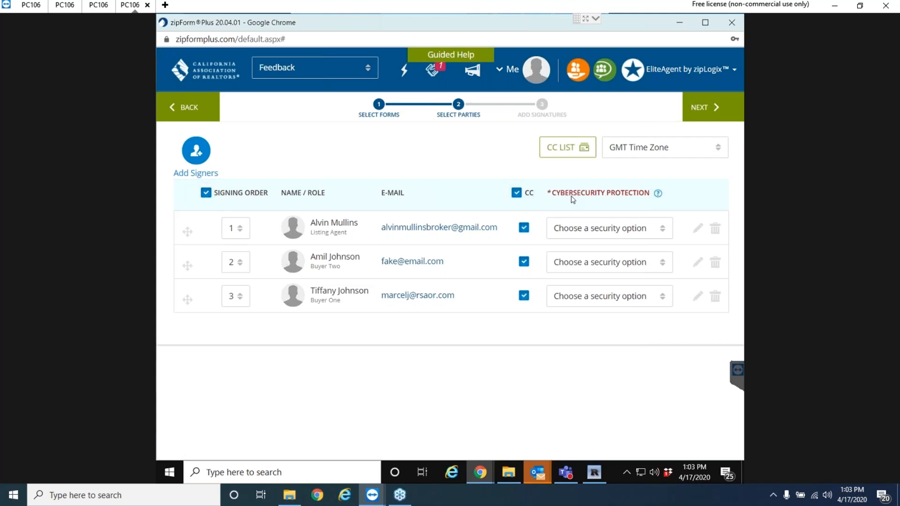
Set the listing agent's security to SMS authentication, then revert it to no security option.
click(600, 229)
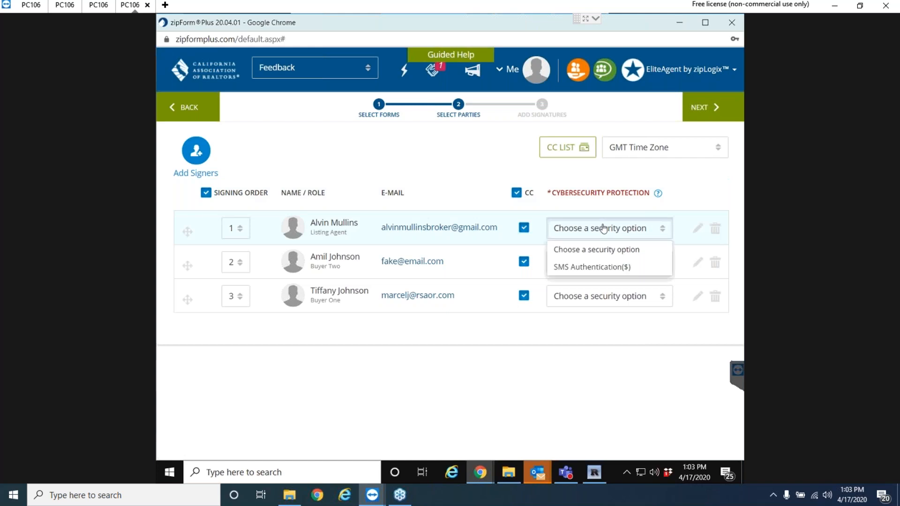
click(599, 267)
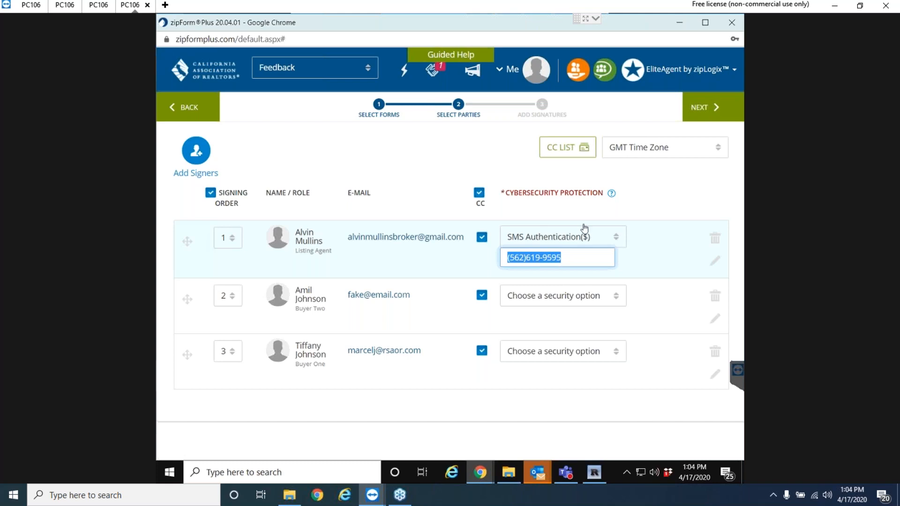
click(616, 235)
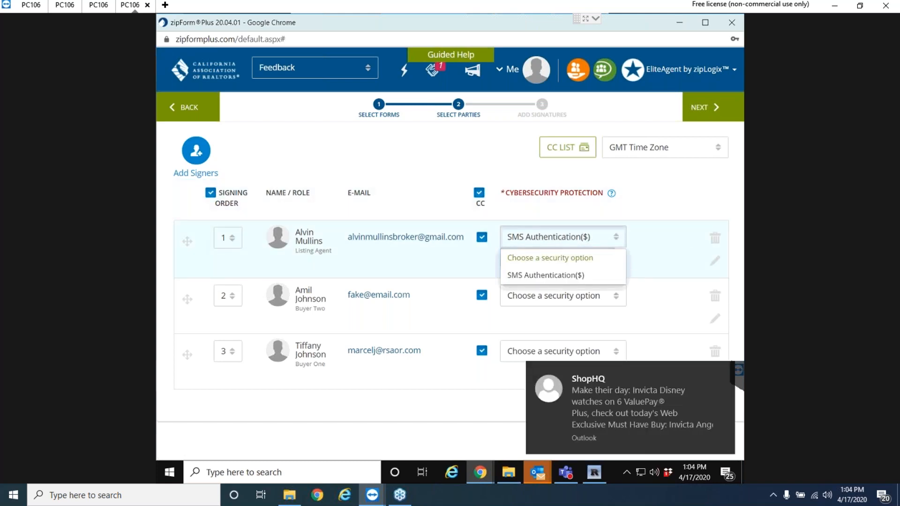
click(551, 258)
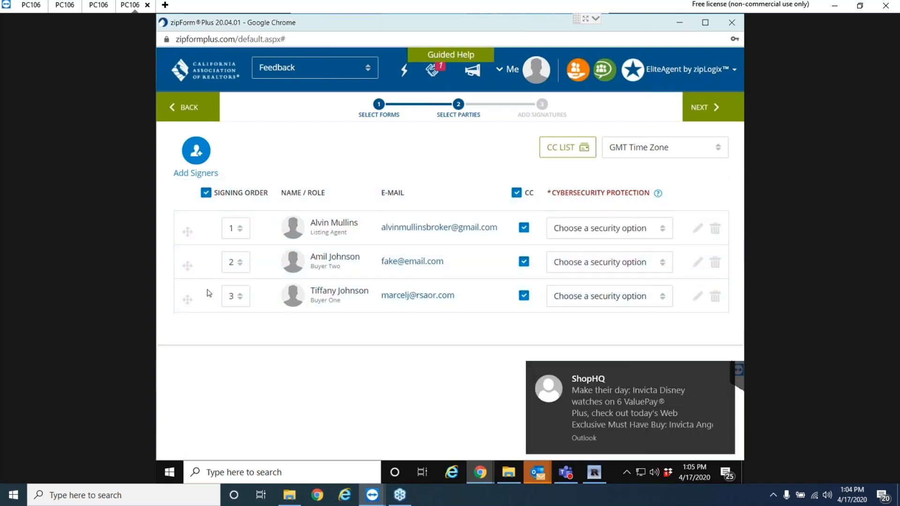
Delete the listing agent and Buyer Two signers, leaving Buyer One, and continue.
click(716, 229)
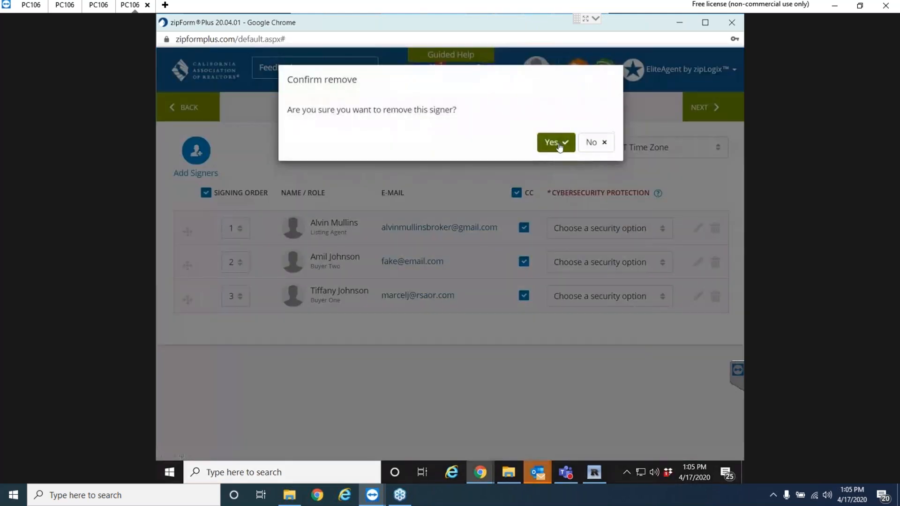
click(558, 143)
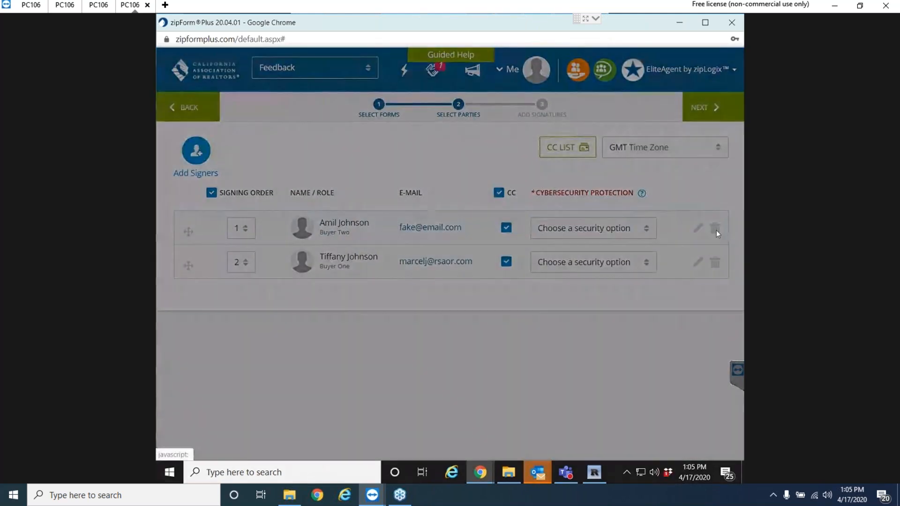
click(717, 230)
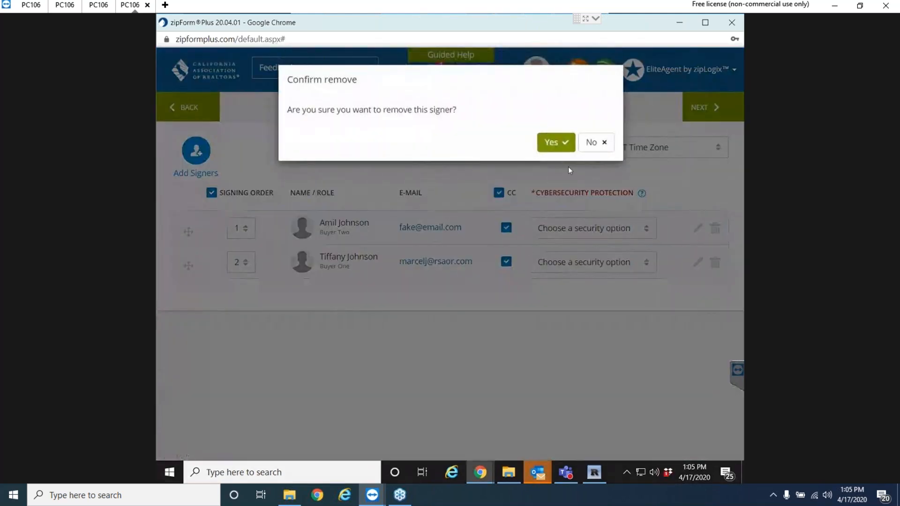
click(562, 143)
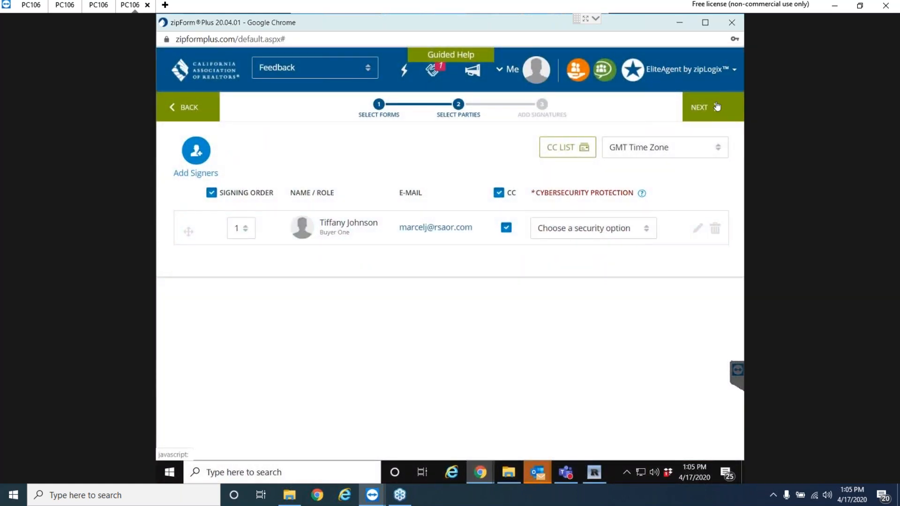
click(717, 107)
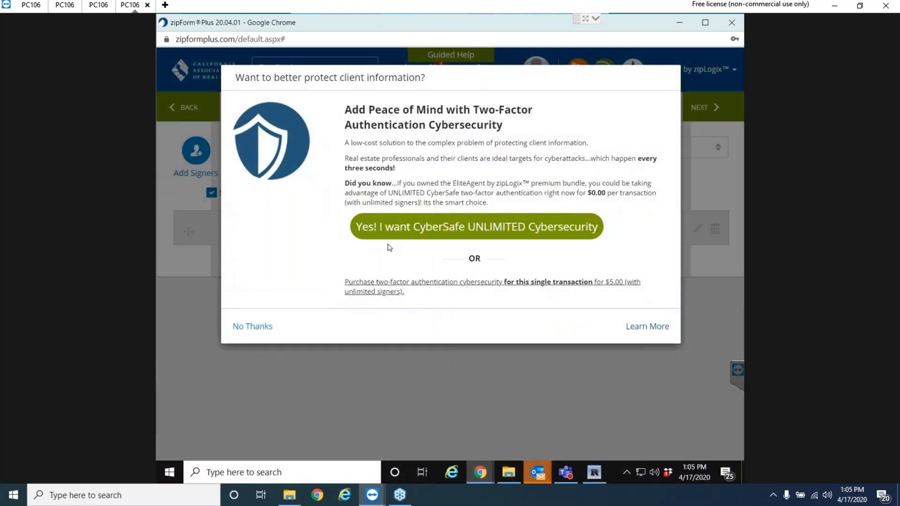
Decline the CyberSafe cybersecurity offer with No Thanks to reach the AD-1 Add Signatures step.
click(253, 328)
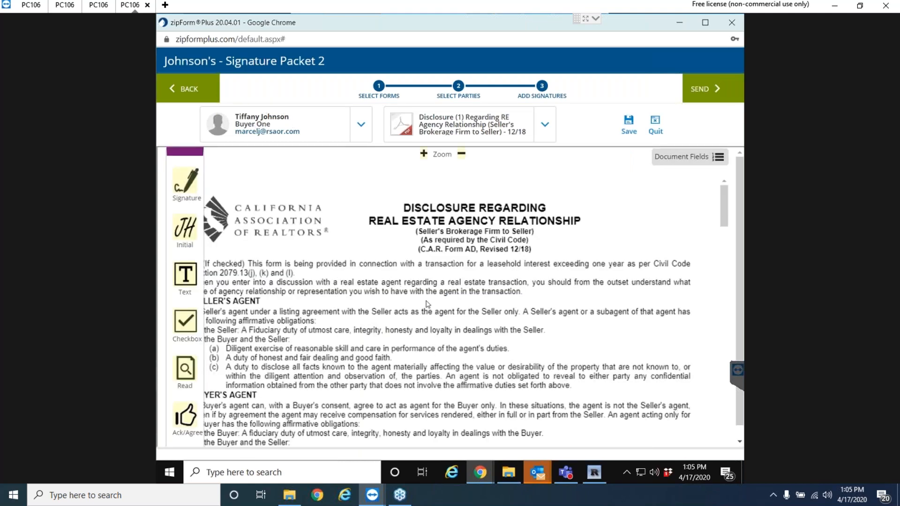
Scroll through the AD-1 disclosure and check the list of available signers.
scroll(382, 310, down, 15)
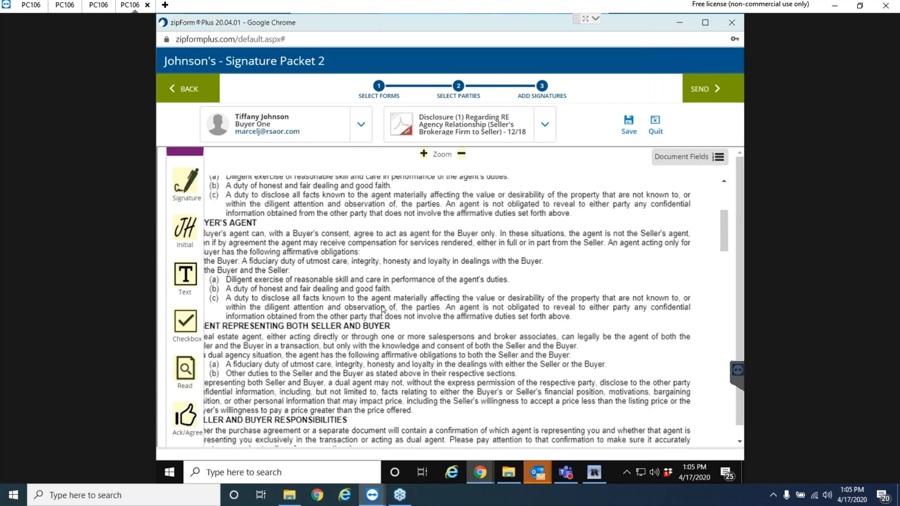
scroll(398, 279, down, 20)
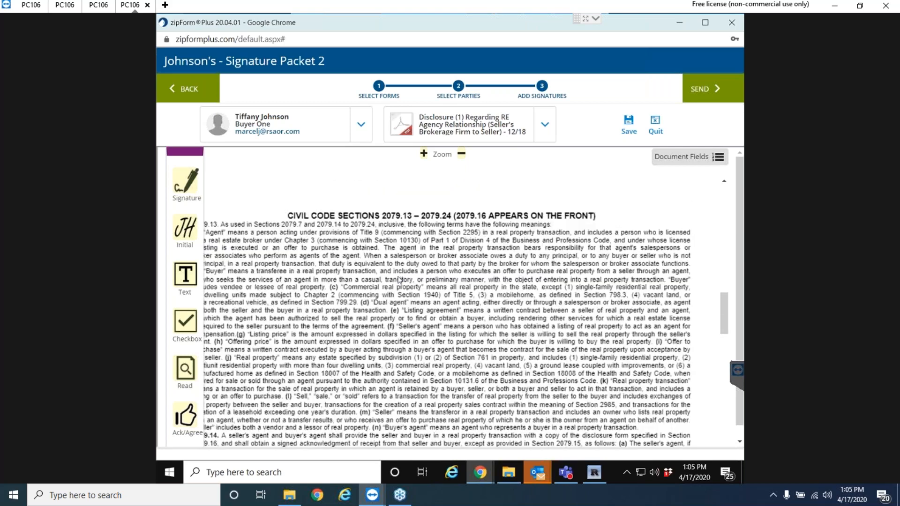
scroll(398, 280, down, 10)
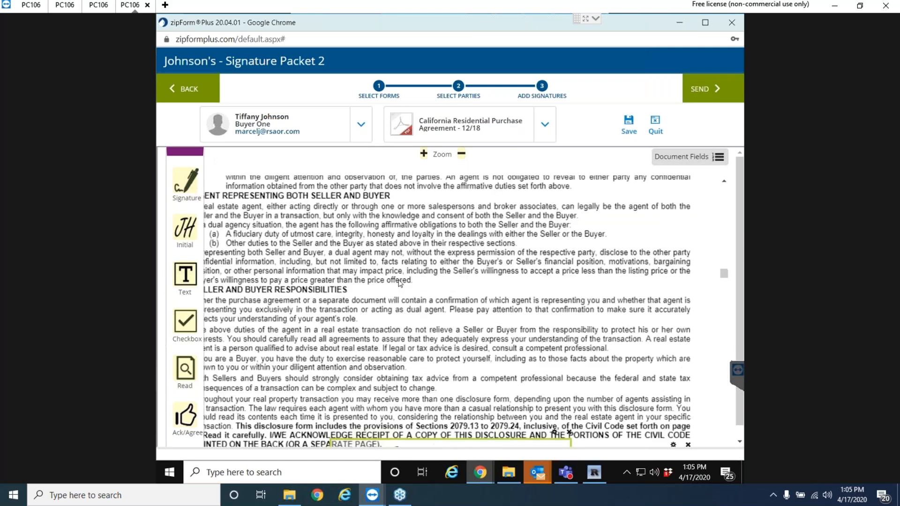
scroll(400, 282, down, 3)
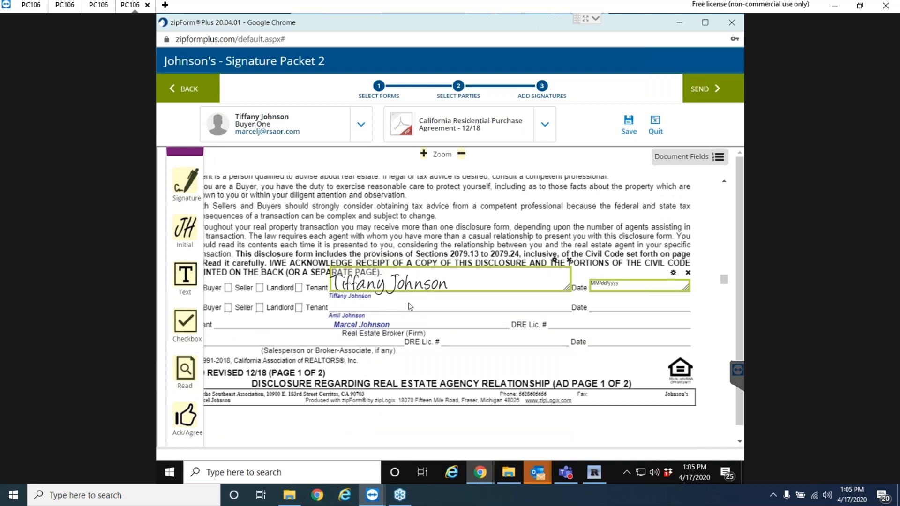
click(360, 126)
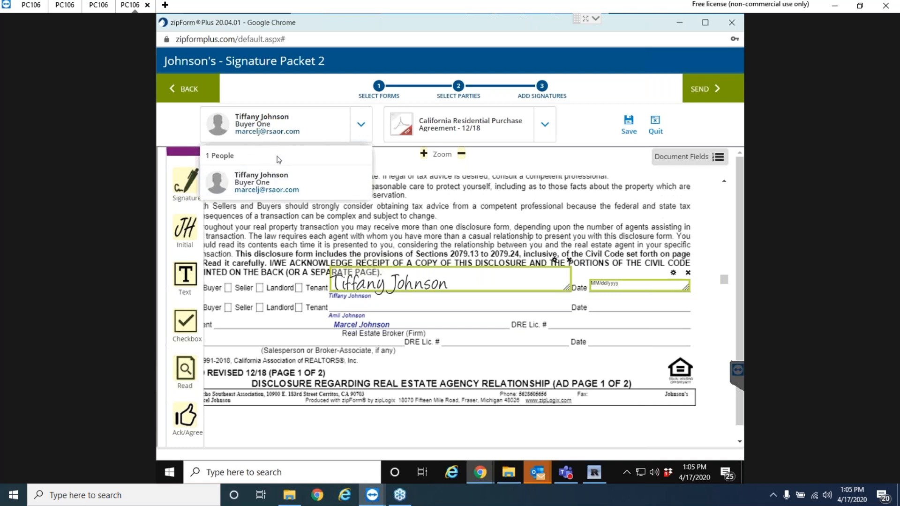
click(361, 125)
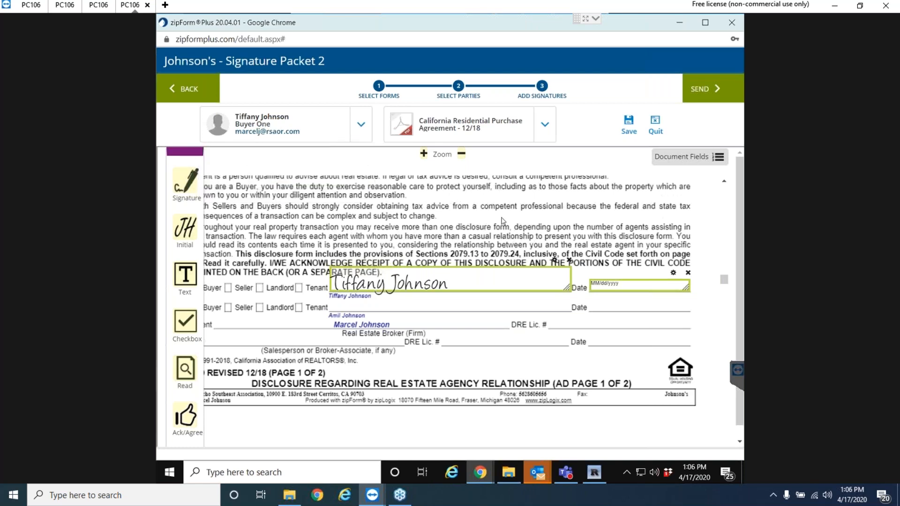
Scroll on through the packet's documents to the Annual Bowling Flyer.
scroll(467, 237, up, 10)
scroll(467, 236, down, 15)
scroll(477, 271, down, 15)
scroll(474, 288, down, 15)
scroll(488, 294, down, 15)
scroll(488, 300, down, 15)
scroll(487, 308, down, 15)
scroll(519, 329, down, 15)
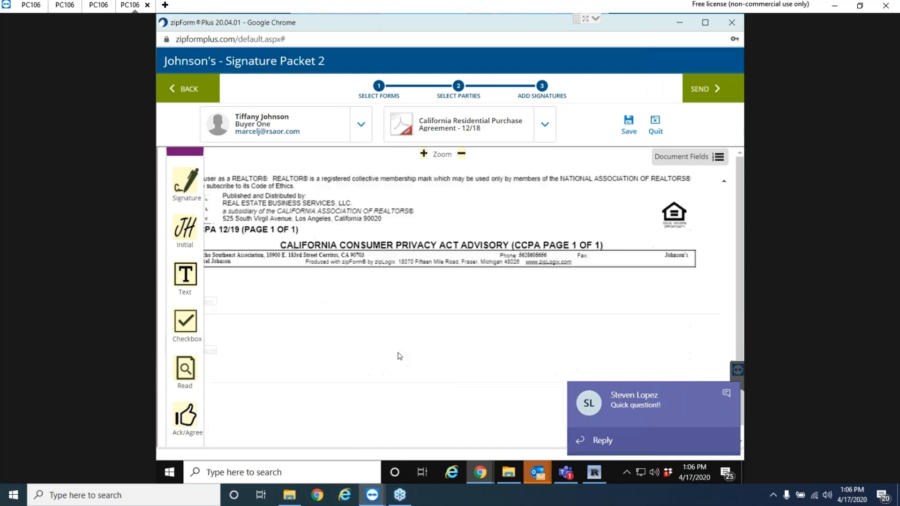
scroll(398, 356, down, 5)
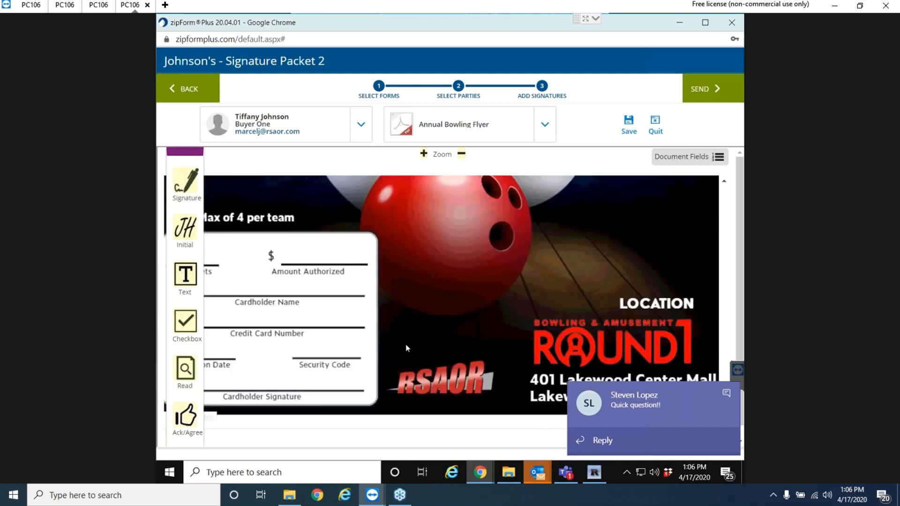
scroll(406, 348, up, 1)
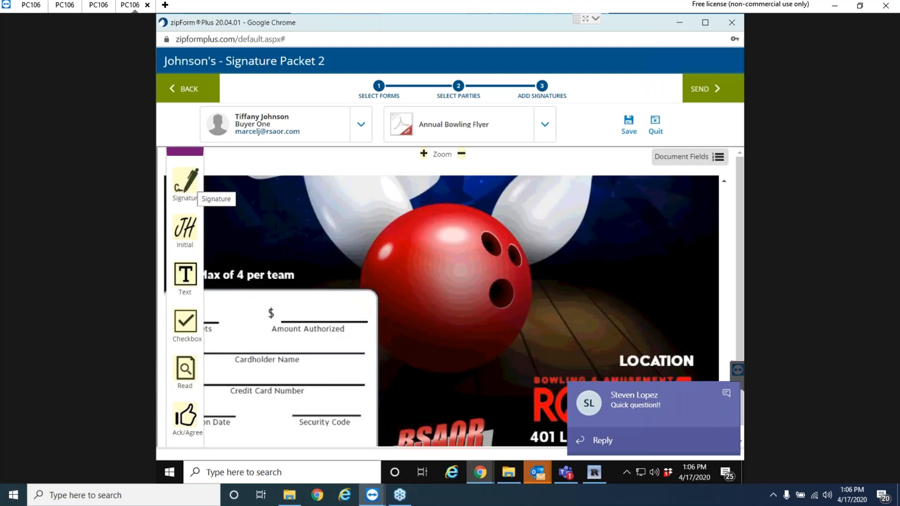
Place Buyer One's signature on the Cardholder Signature line and an initial on the bowling ball.
scroll(379, 304, down, 1)
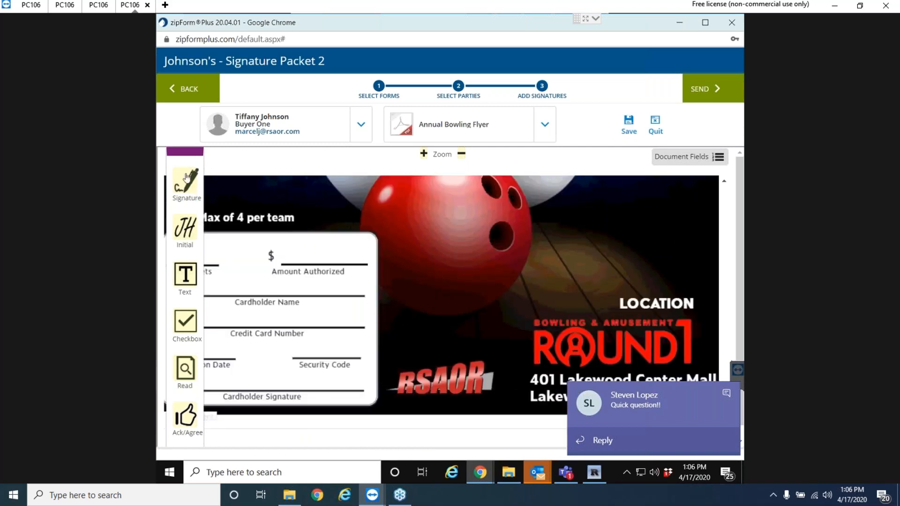
mouse_move(190, 185)
mouse_down()
mouse_move(251, 205)
mouse_move(261, 227)
mouse_move(222, 378)
mouse_up()
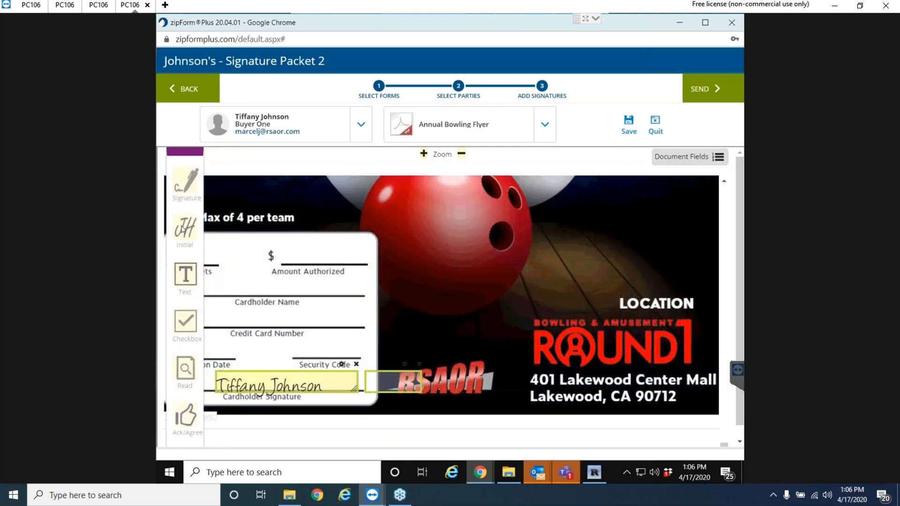
drag(185, 228, 468, 248)
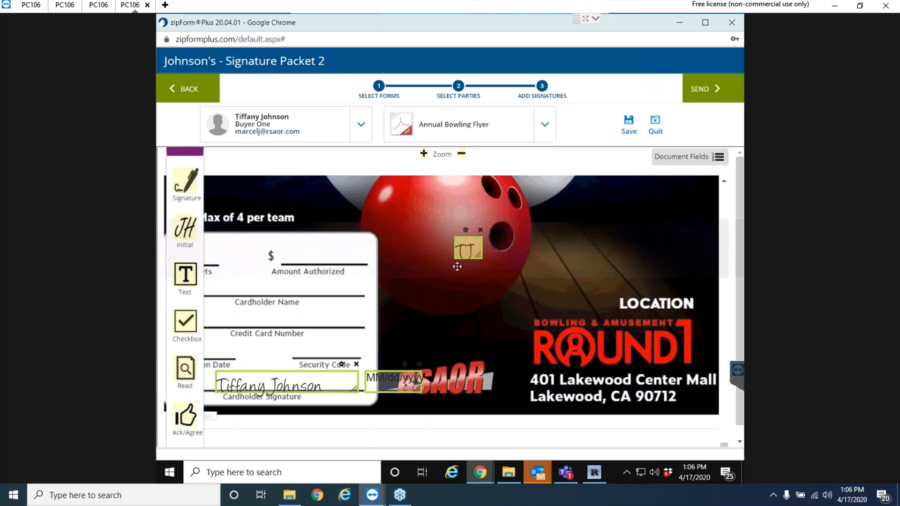
Try sending the packet, which is refused because the disclosure has no task.
scroll(435, 274, up, 1)
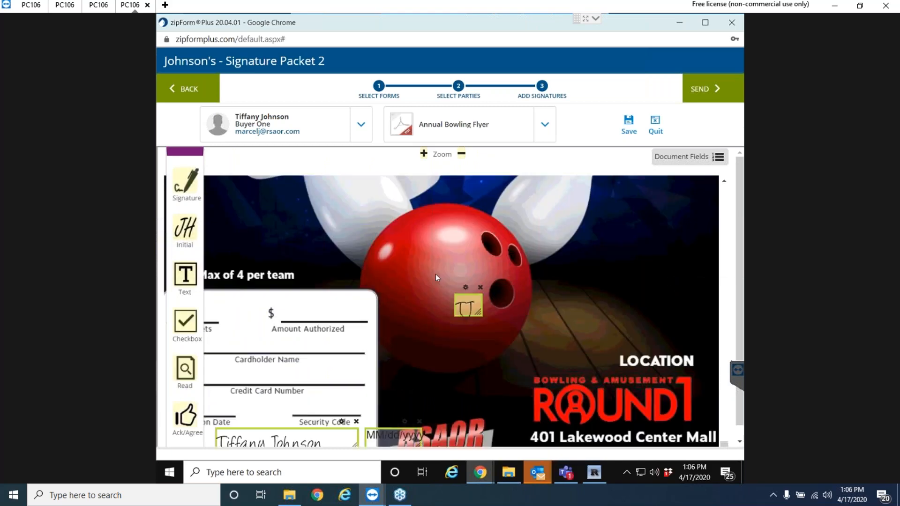
scroll(435, 273, up, 5)
scroll(460, 273, down, 4)
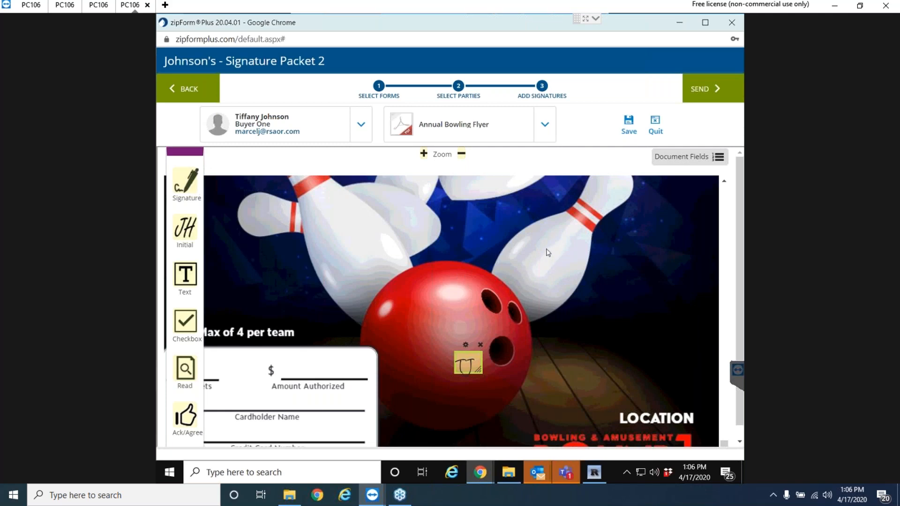
scroll(573, 253, down, 1)
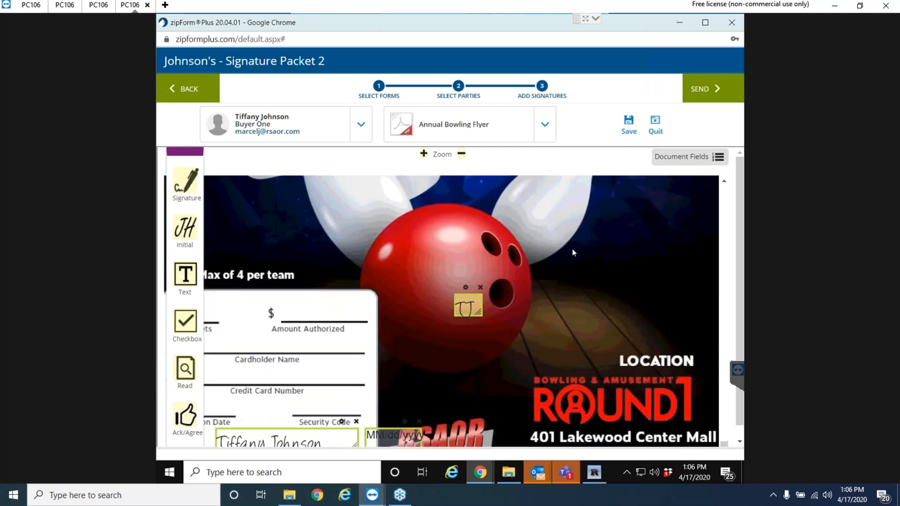
click(705, 88)
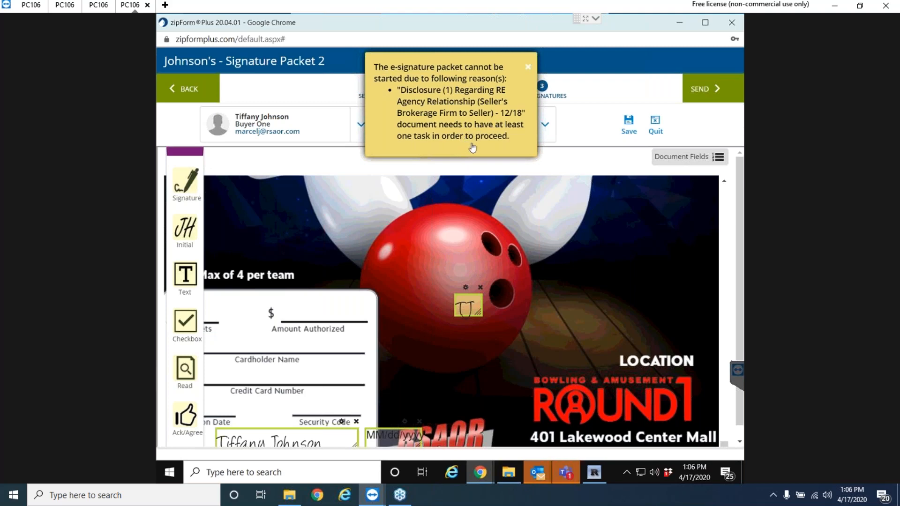
Dismiss the error saying the disclosure needs at least one task.
click(529, 68)
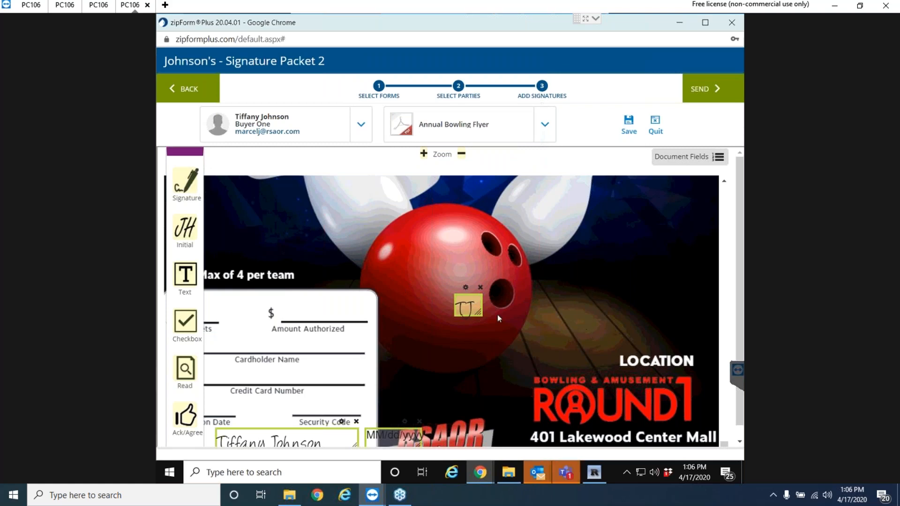
scroll(529, 283, up, 10)
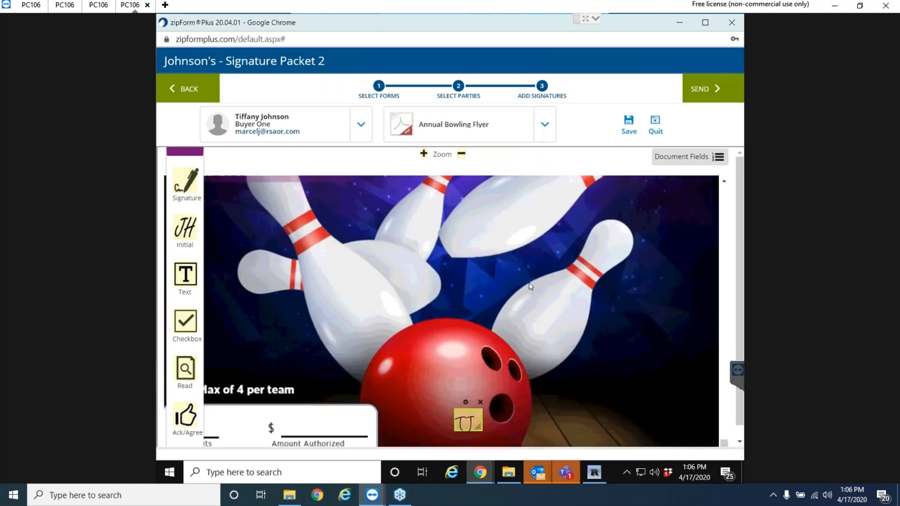
scroll(499, 295, up, 12)
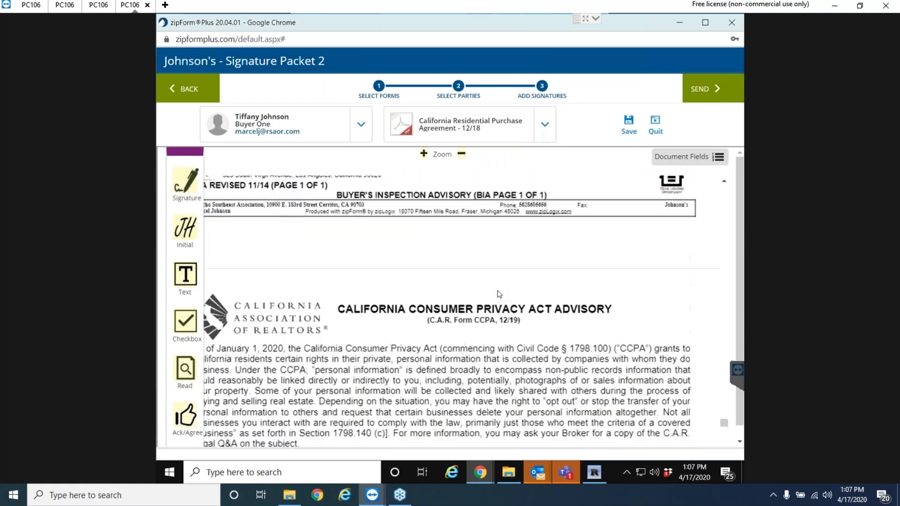
scroll(500, 295, up, 15)
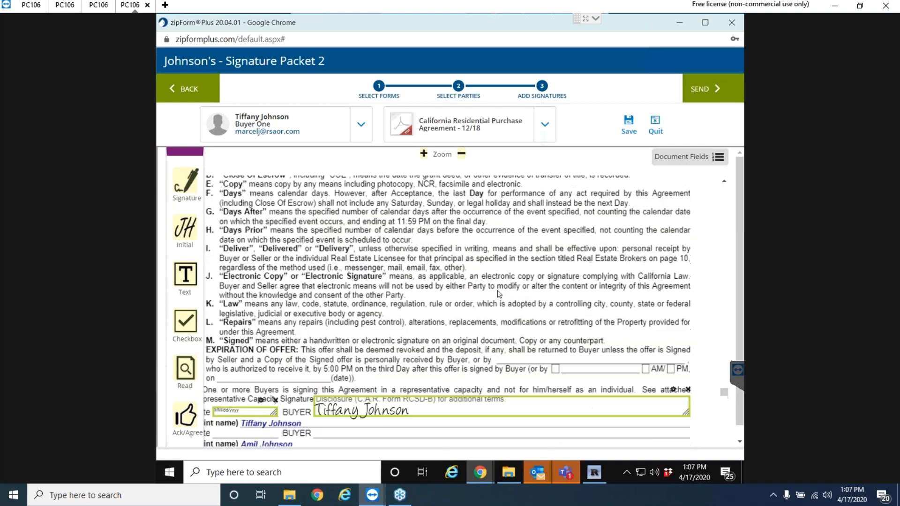
scroll(500, 294, up, 10)
Save the packet changes and delete the AD disclosure row in Select Forms.
click(191, 93)
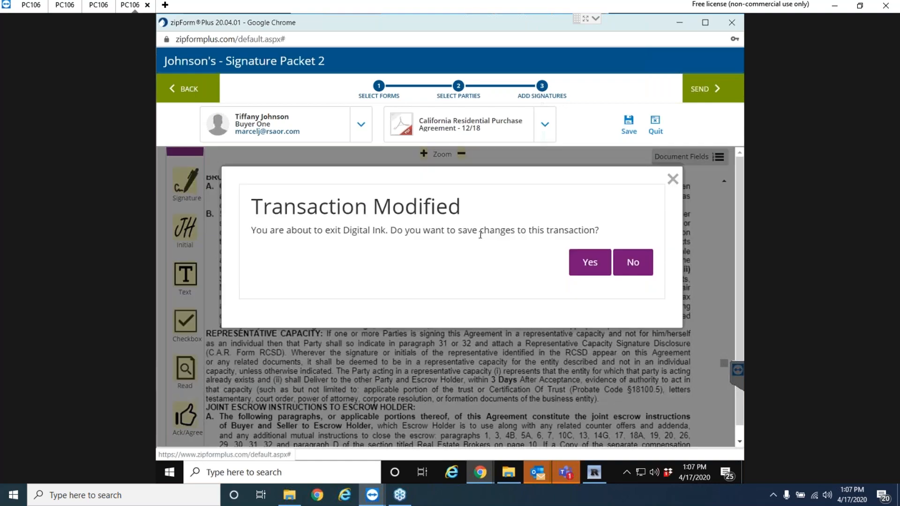
click(592, 262)
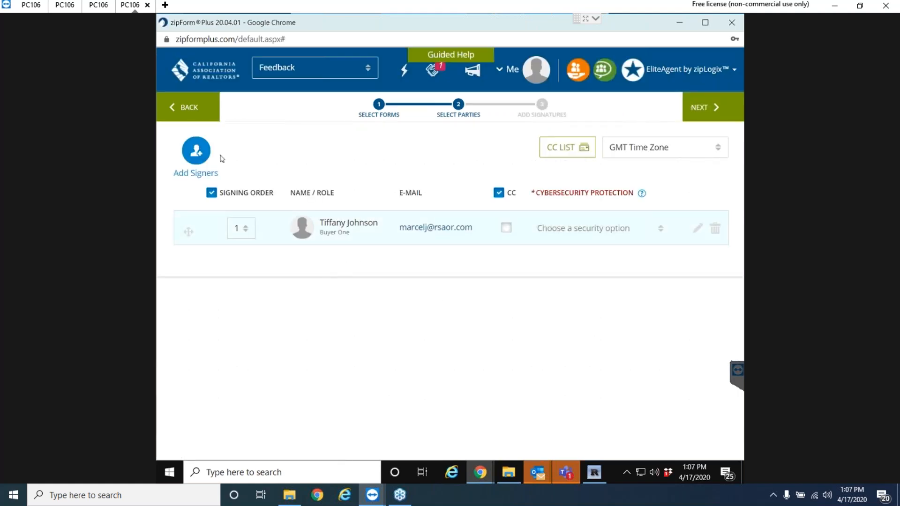
click(197, 110)
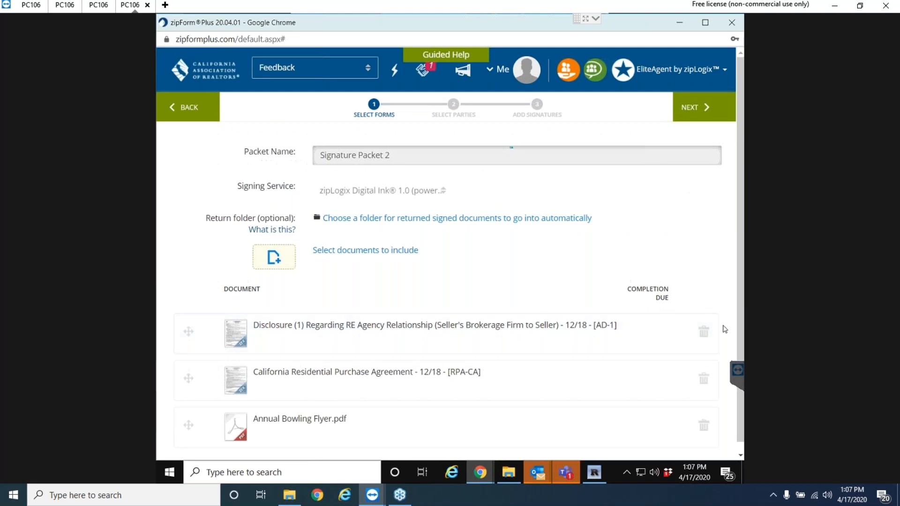
click(704, 332)
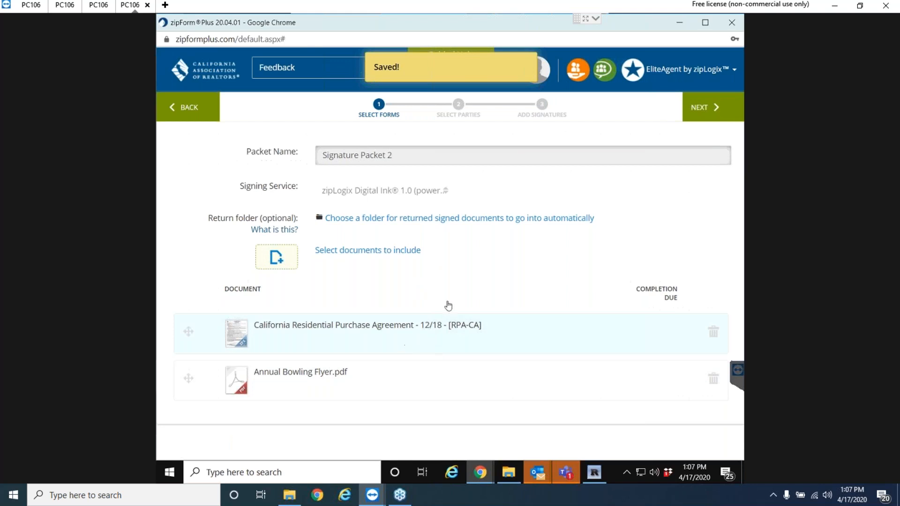
Confirm Buyer One, already added, as the sole signer and continue to Add Signatures.
click(700, 107)
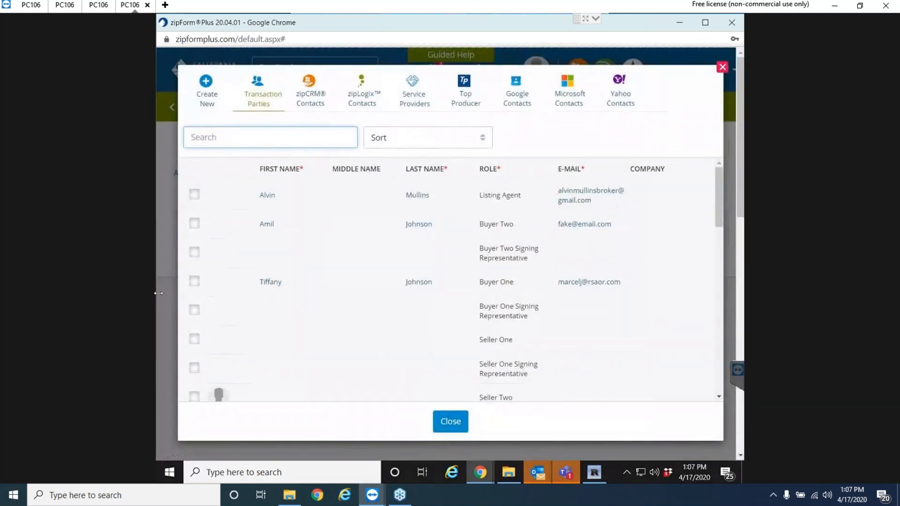
click(195, 282)
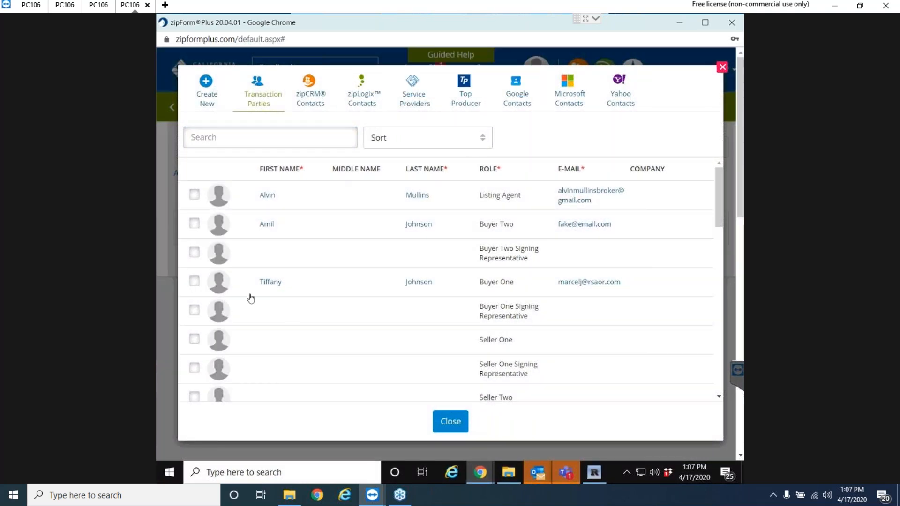
click(195, 283)
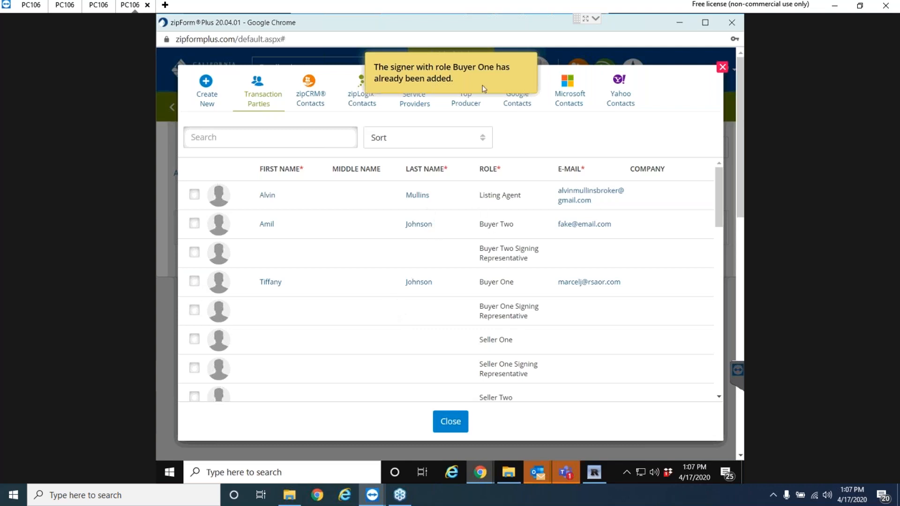
click(450, 421)
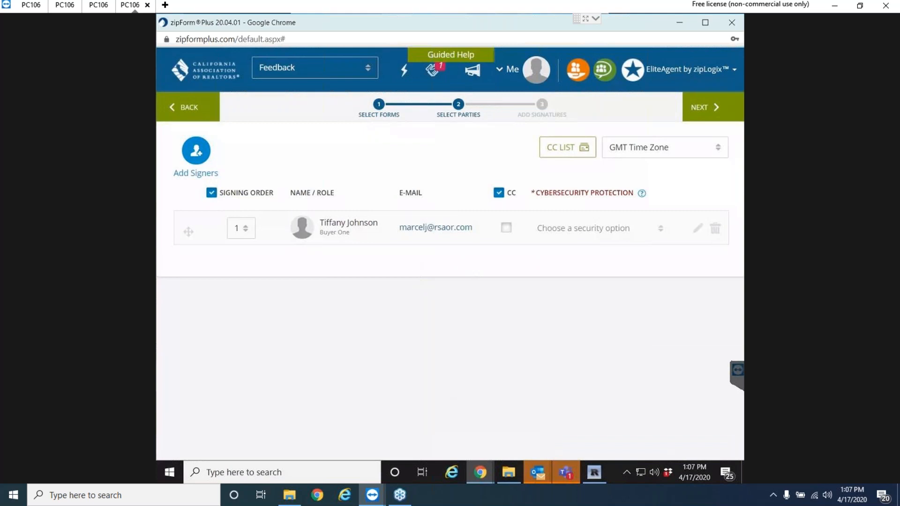
click(713, 109)
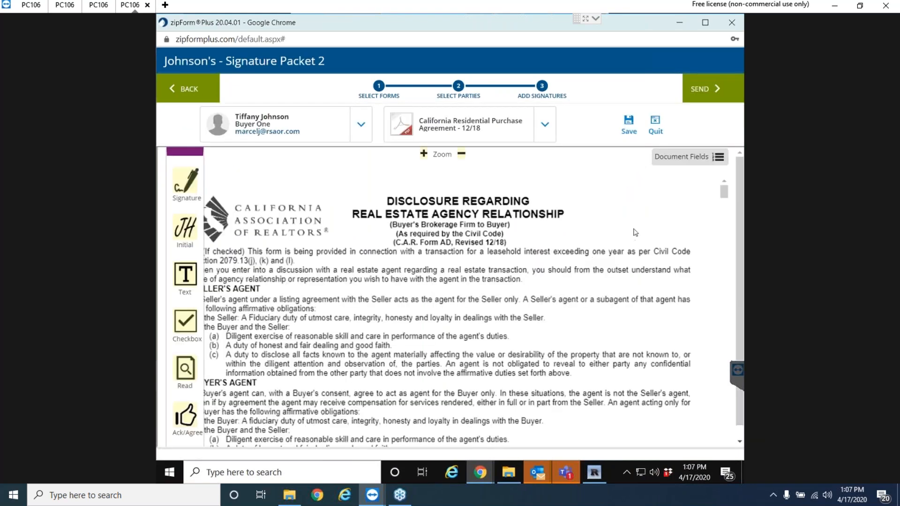
Scroll through the California Residential Purchase Agreement to review its signature fields.
drag(725, 192, 717, 399)
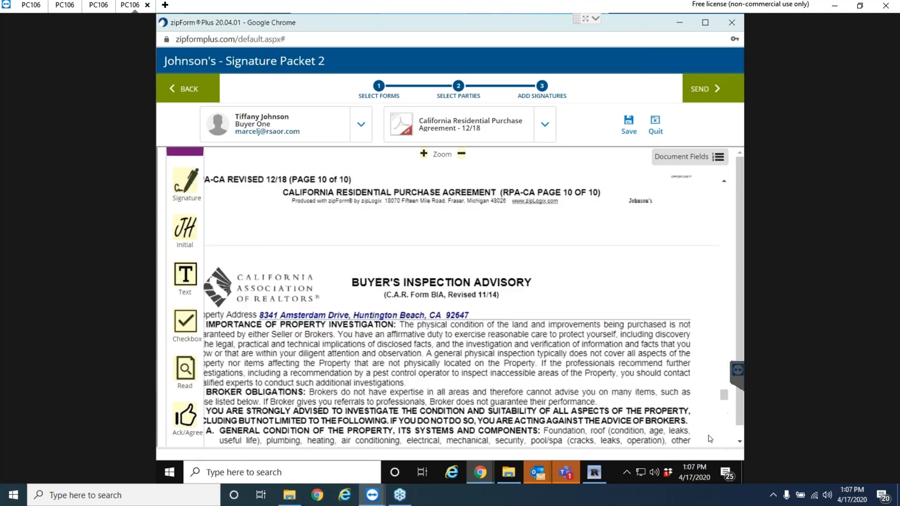
drag(725, 399, 727, 454)
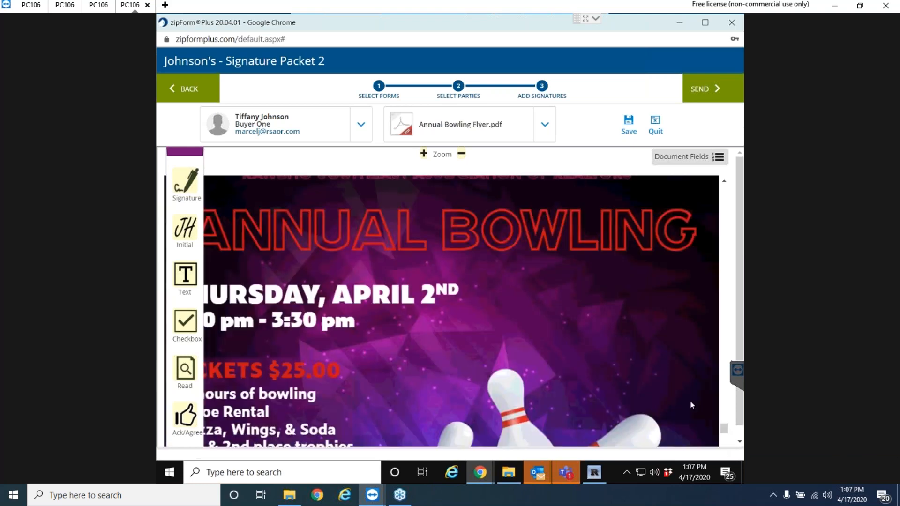
scroll(470, 268, down, 10)
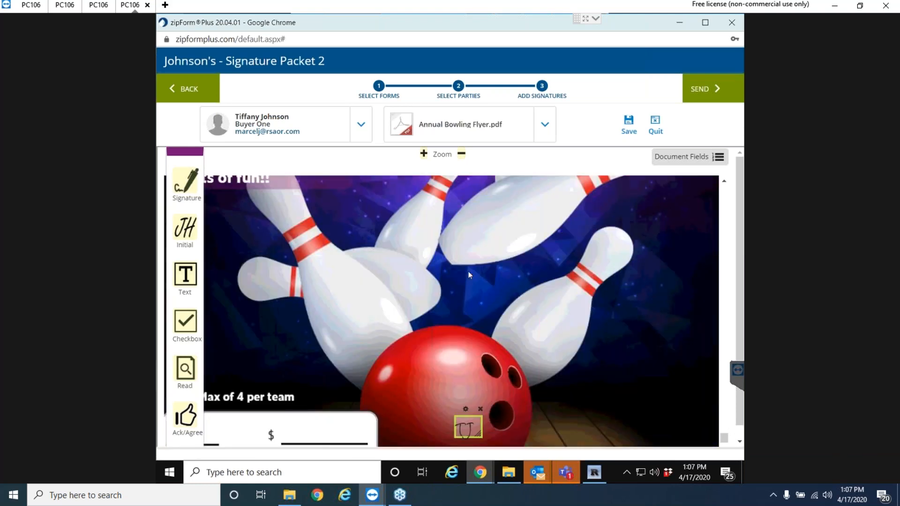
scroll(468, 272, up, 6)
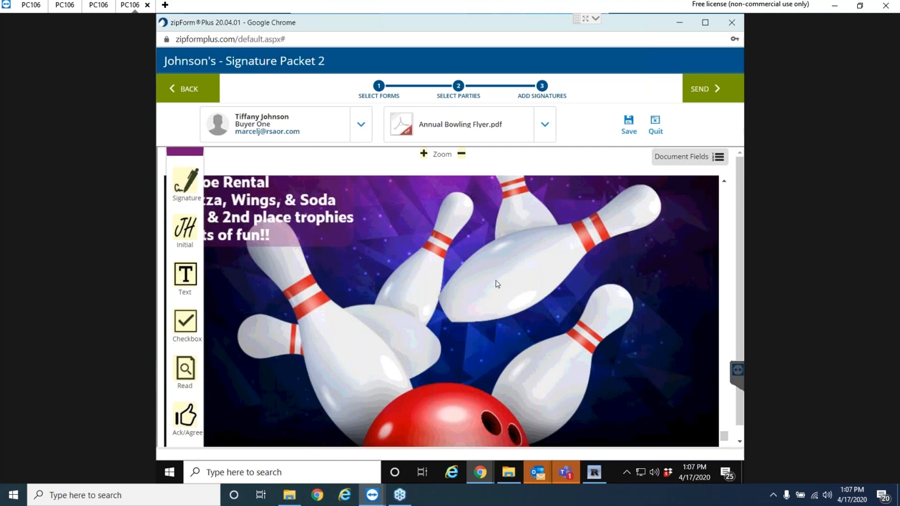
scroll(673, 312, up, 4)
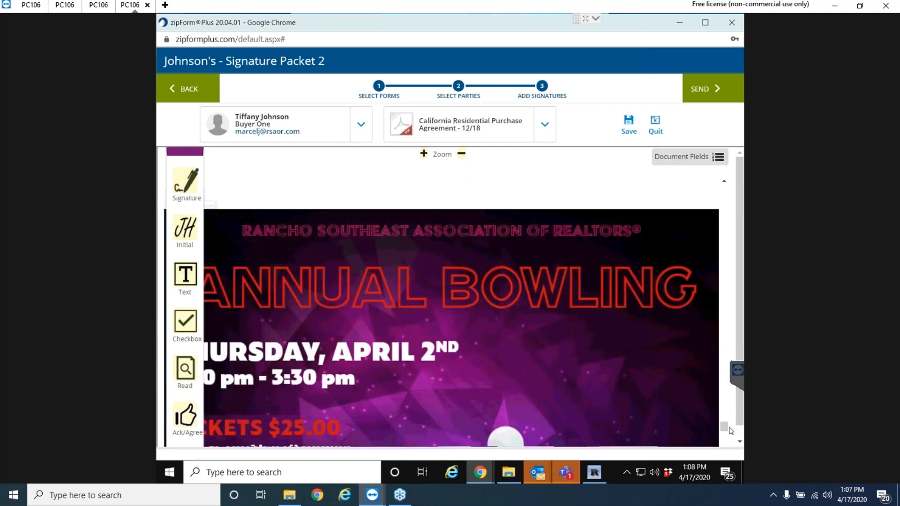
drag(727, 431, 704, 181)
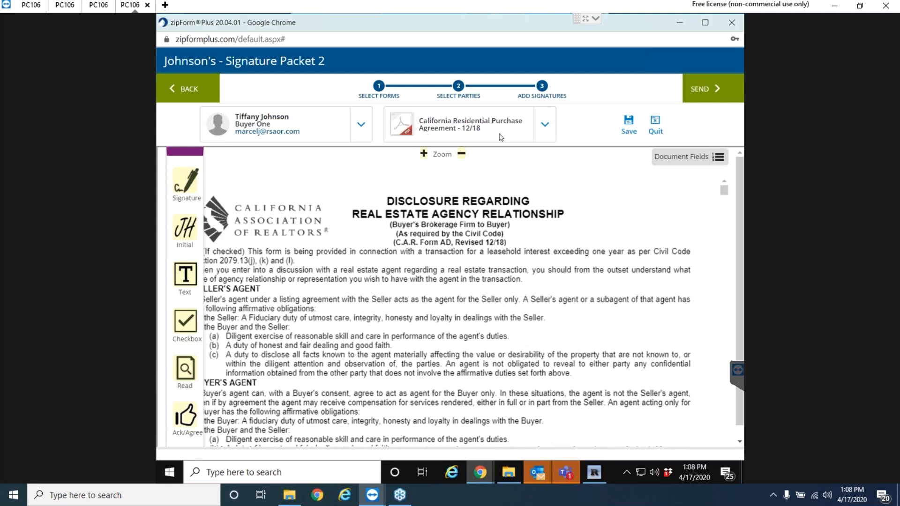
Switch between the purchase agreement and Annual Bowling Flyer.pdf, ending on the flyer.
click(545, 127)
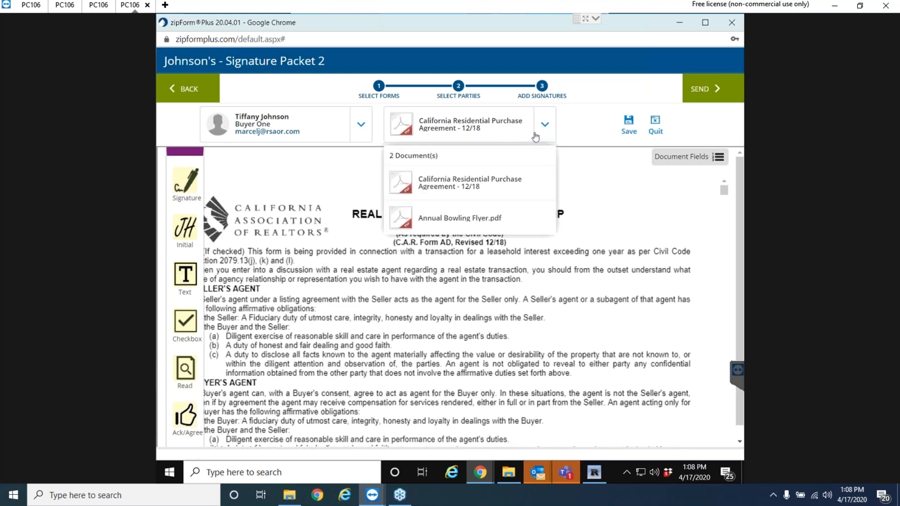
click(472, 222)
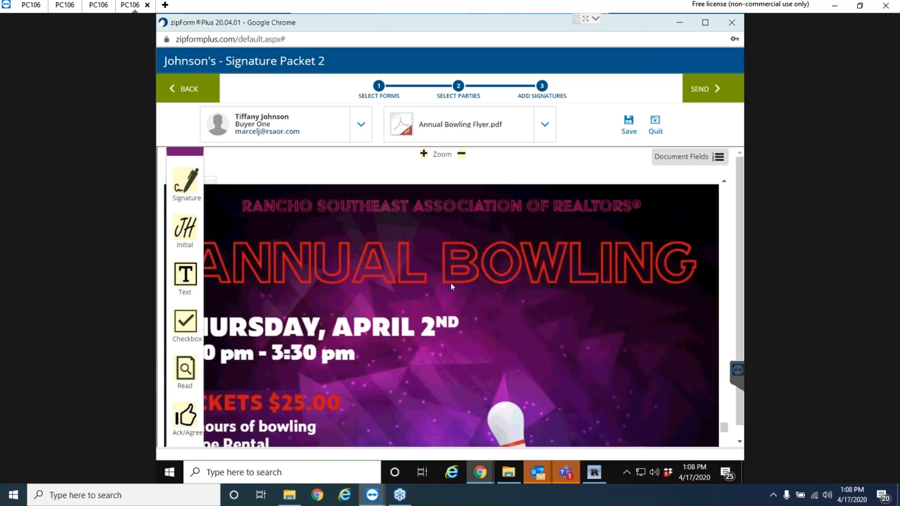
click(545, 125)
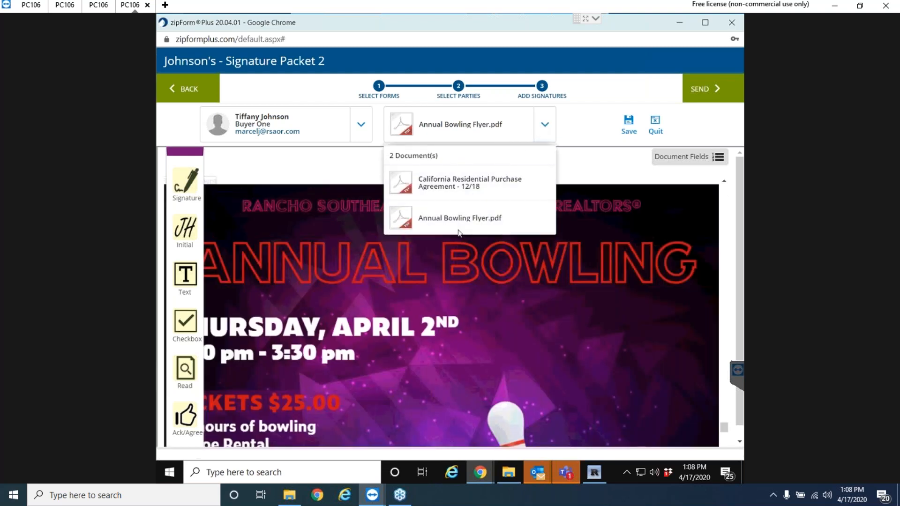
click(489, 191)
click(544, 124)
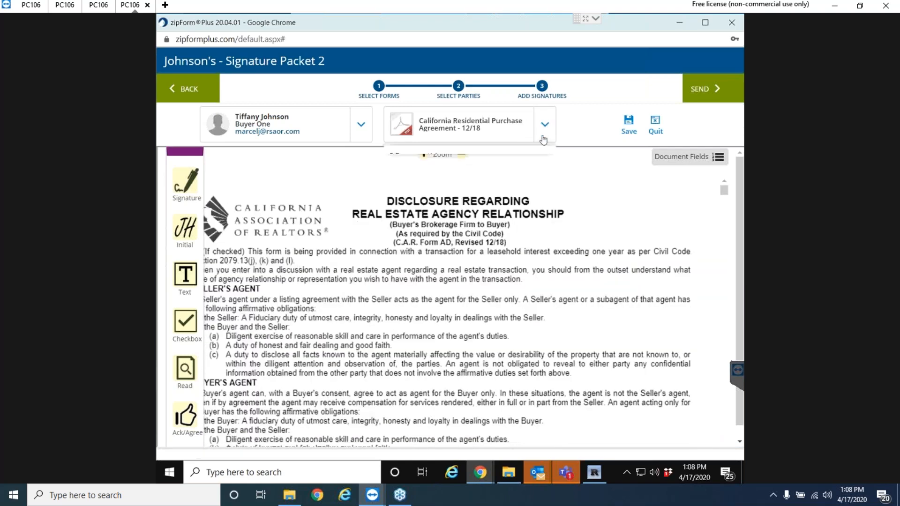
click(479, 221)
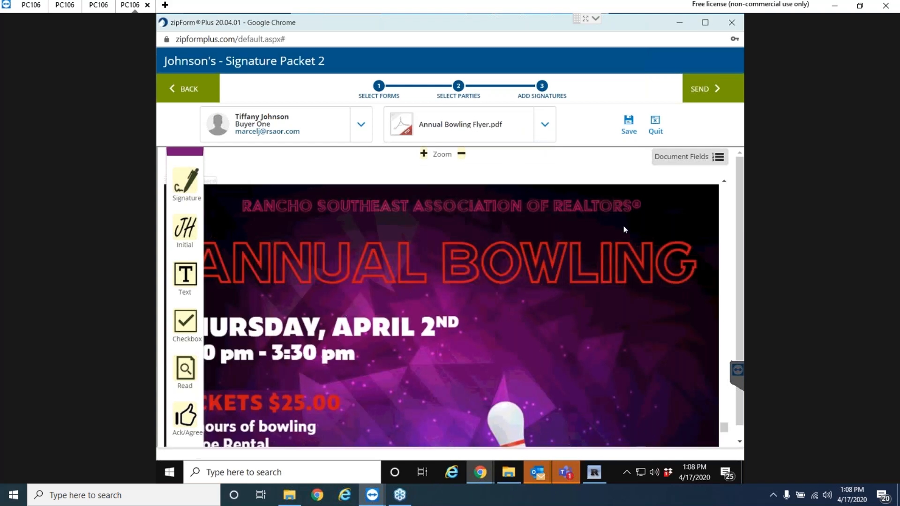
Send the Signature Packet 2 invitation after checking its Title and E-mail Message.
click(704, 89)
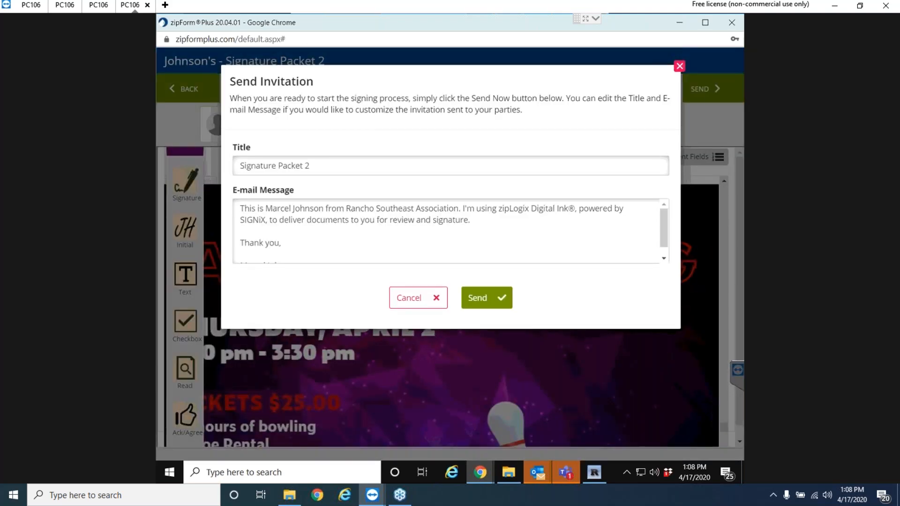
click(341, 166)
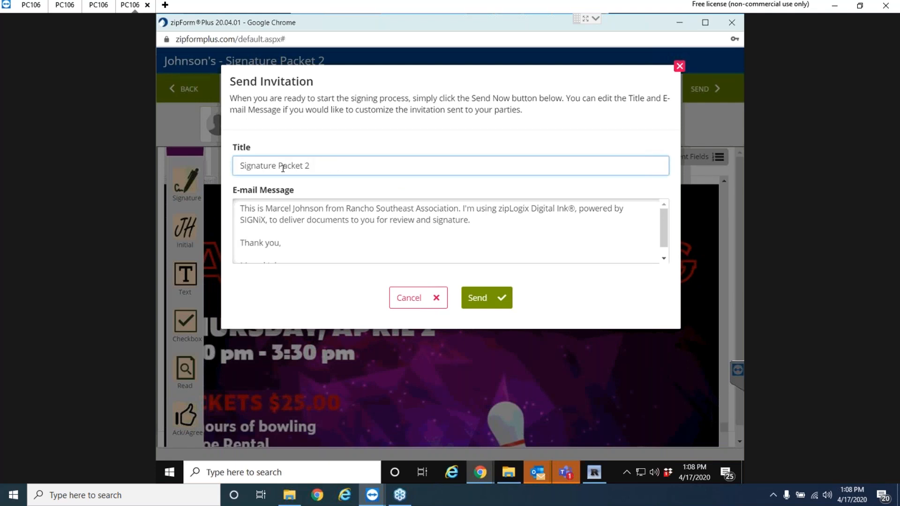
scroll(330, 232, down, 1)
scroll(330, 233, up, 1)
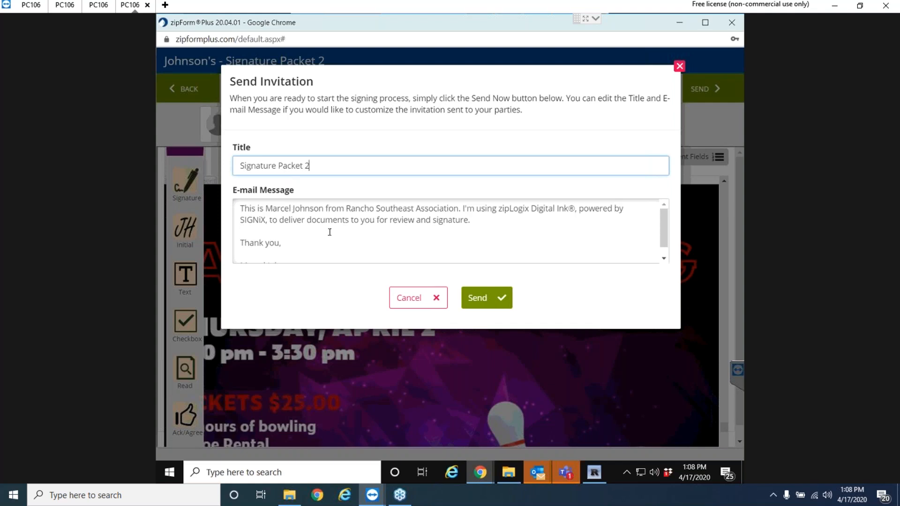
click(491, 307)
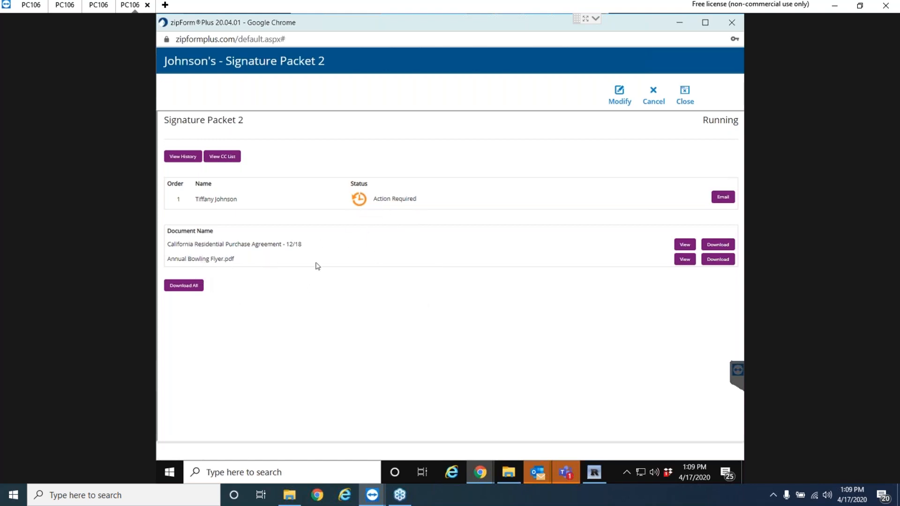
E-mail Buyer One the notice with the pickup link and acknowledge the success message.
click(723, 197)
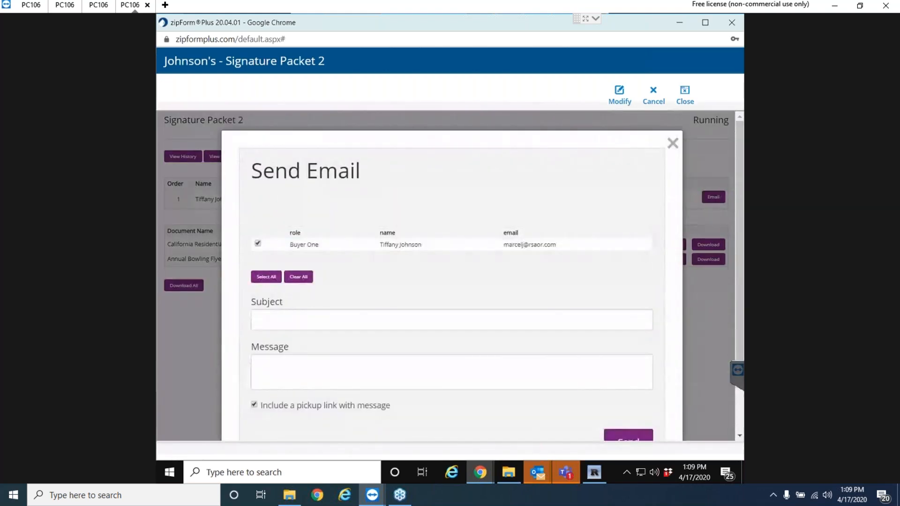
scroll(541, 274, down, 2)
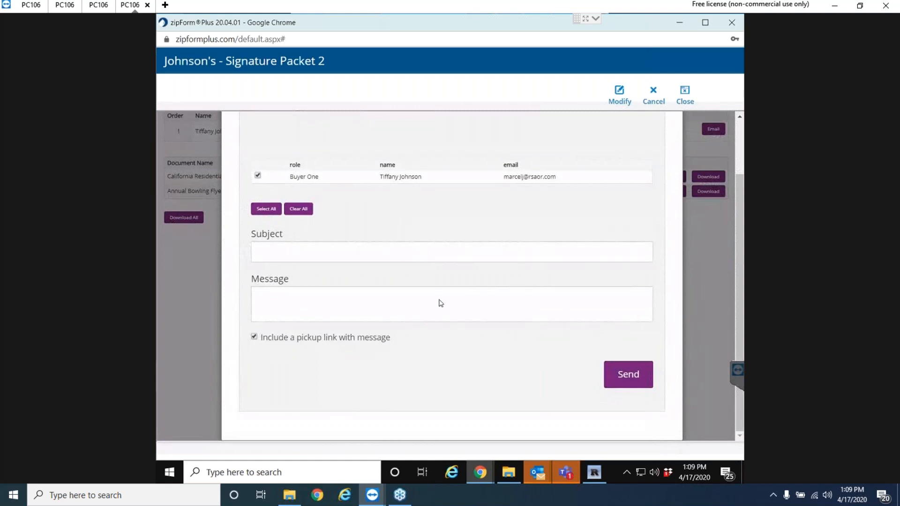
scroll(414, 291, up, 2)
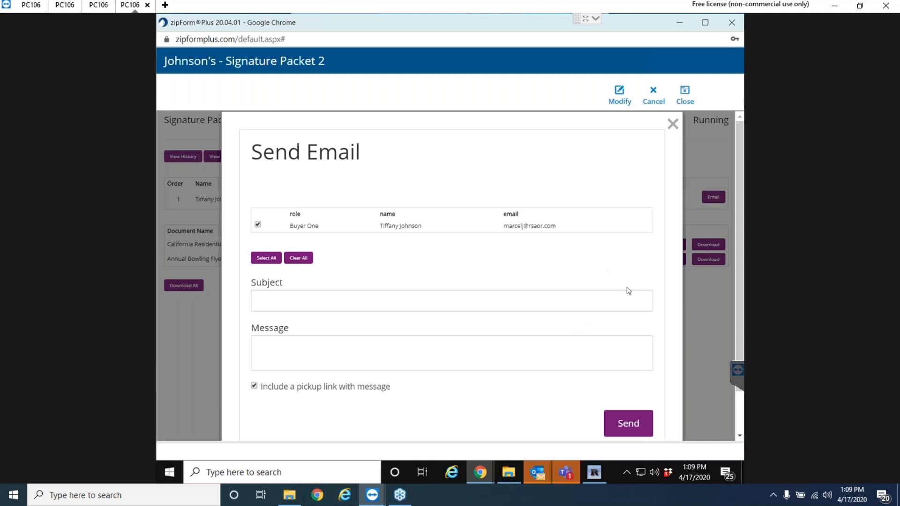
click(632, 427)
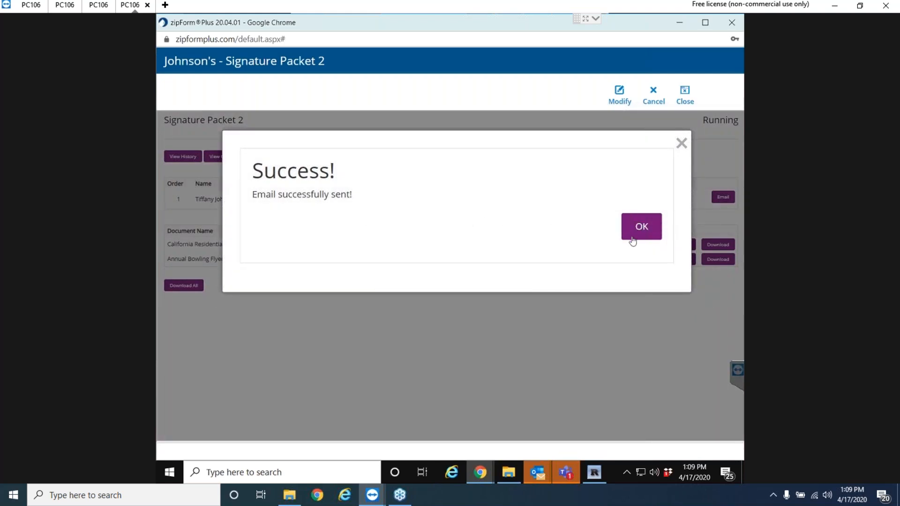
click(646, 230)
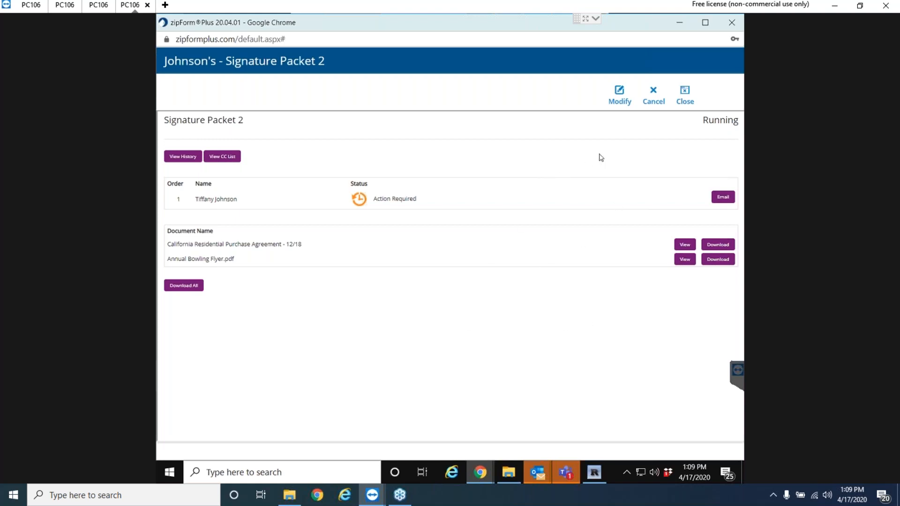
Close the packet status, then go back from E-Signature and the Johnson's transaction to the list.
click(685, 101)
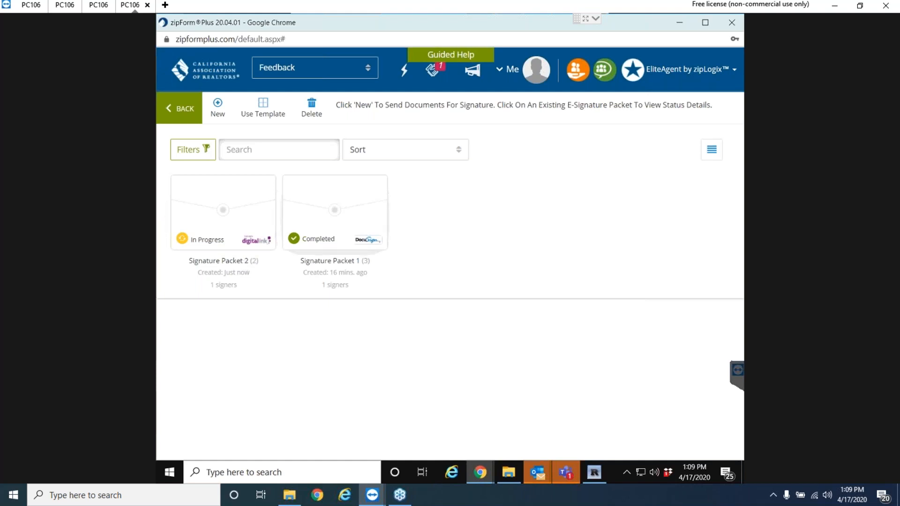
click(187, 112)
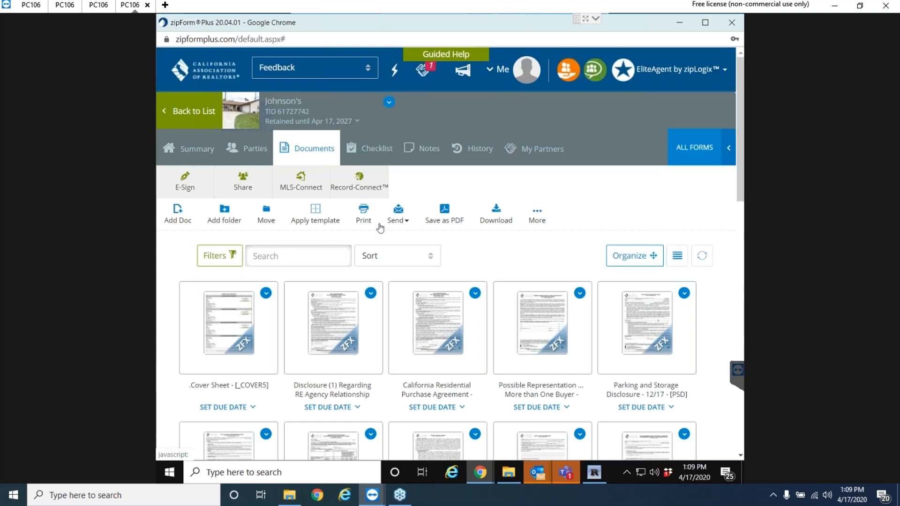
click(190, 111)
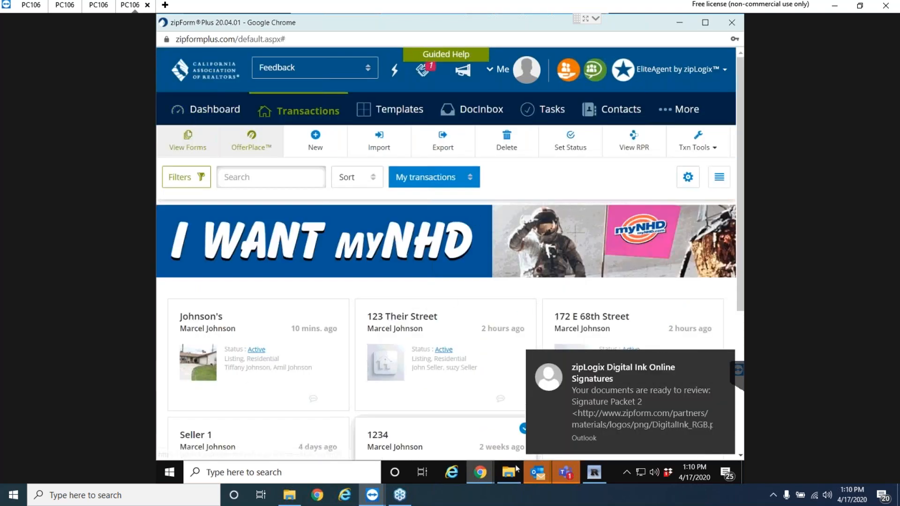
In Outlook, select the 1:09 PM zipLogix email and download its blocked pictures.
mouse_move(538, 478)
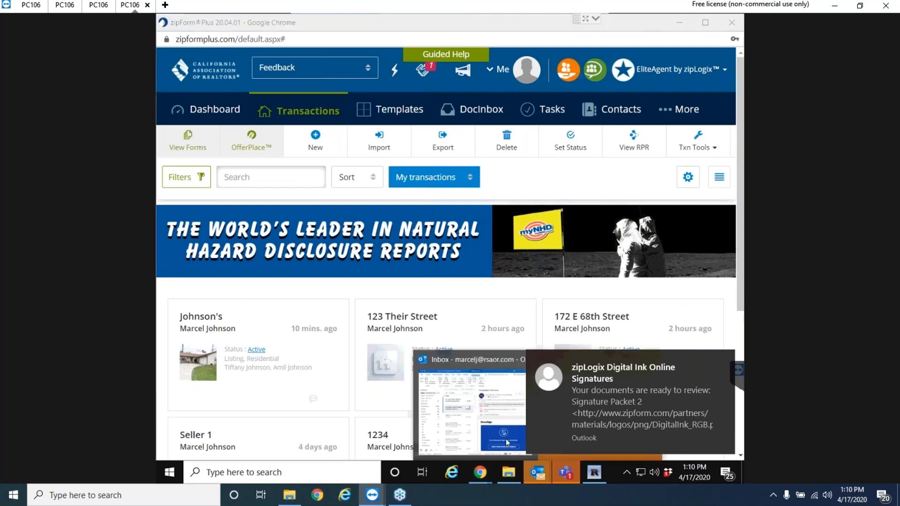
click(507, 417)
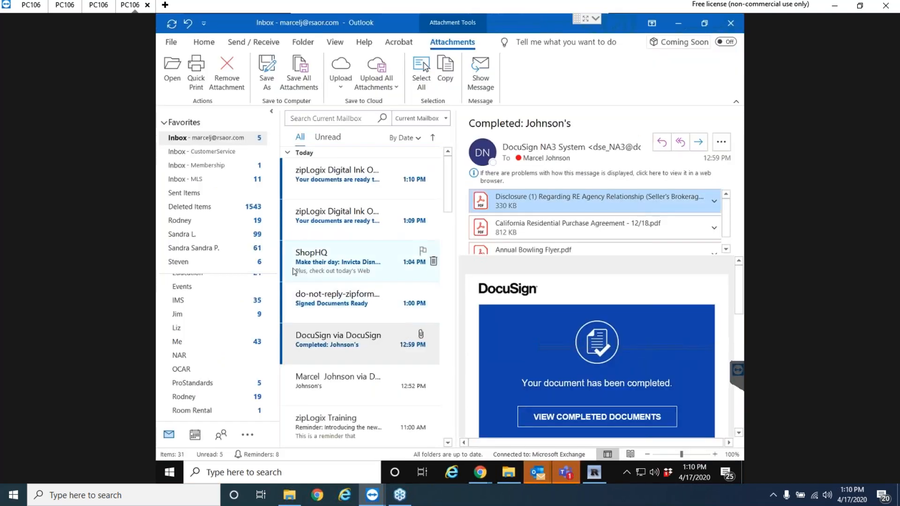
click(327, 213)
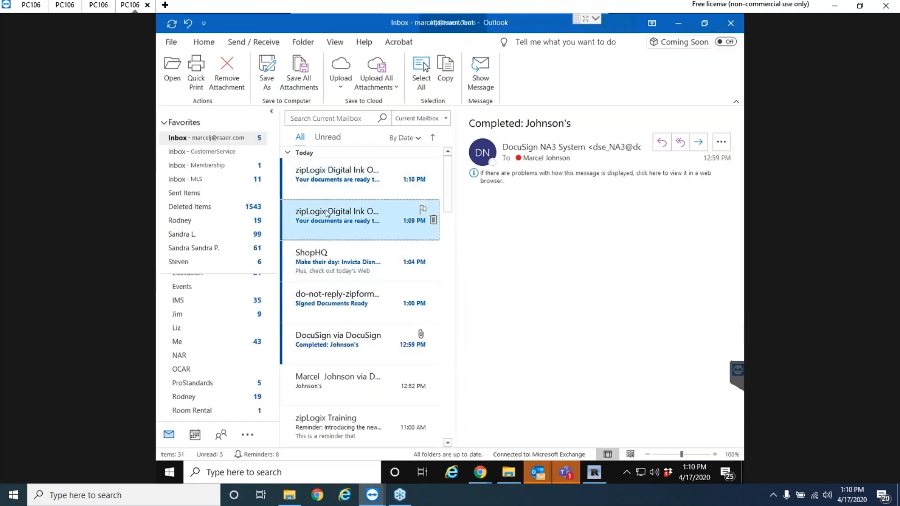
click(502, 197)
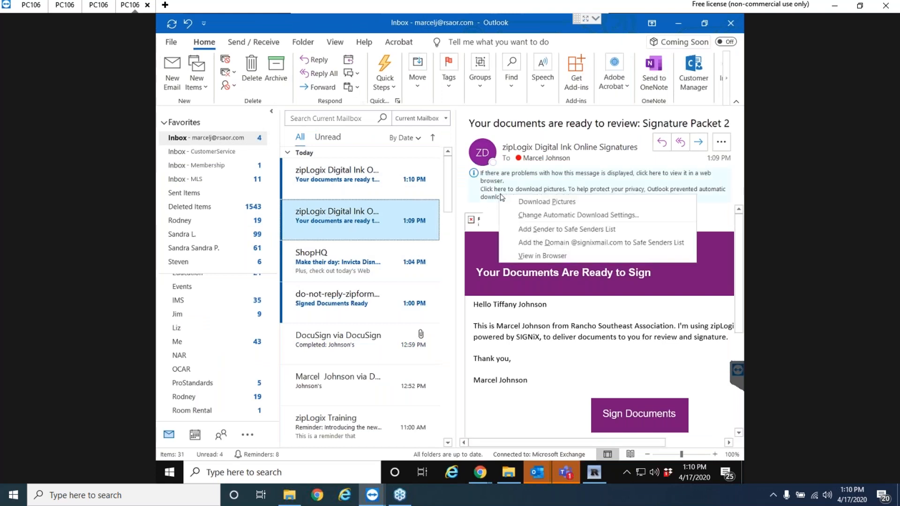
click(527, 207)
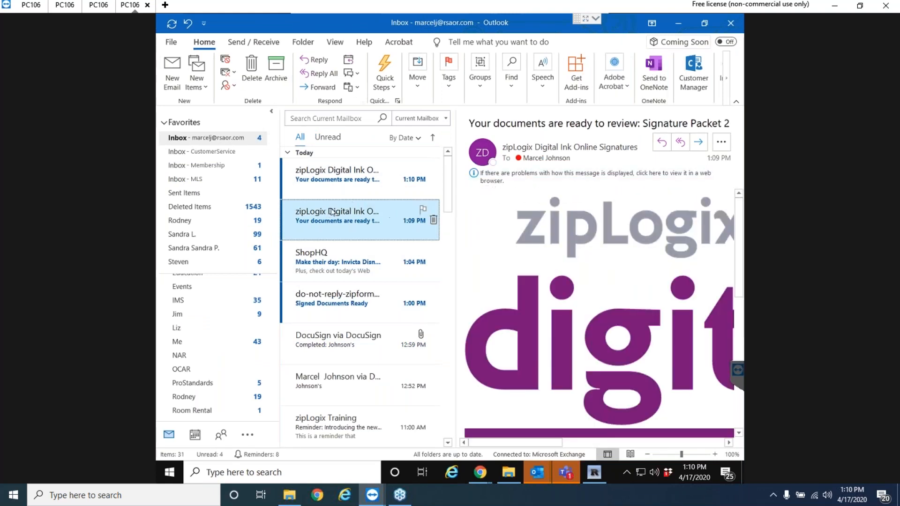
Open the email in its own window and launch its Sign Documents session.
double_click(331, 217)
scroll(544, 239, down, 3)
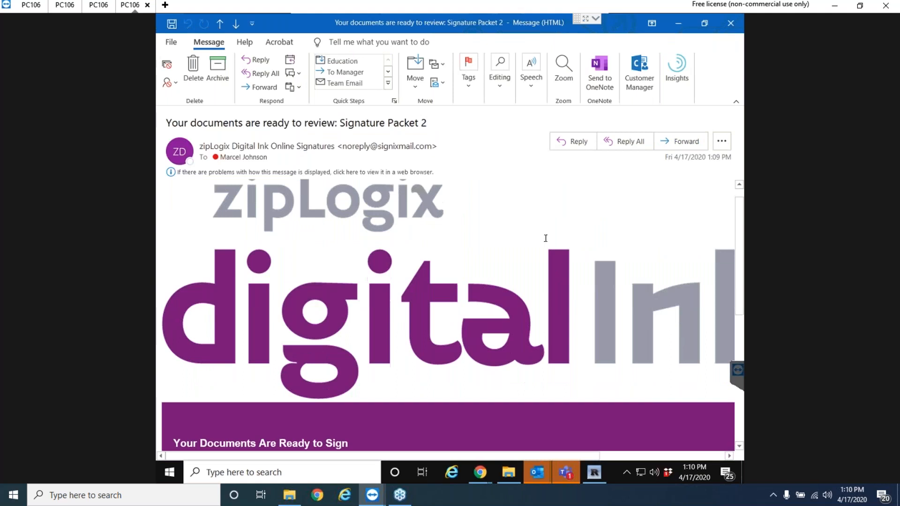
scroll(551, 283, down, 2)
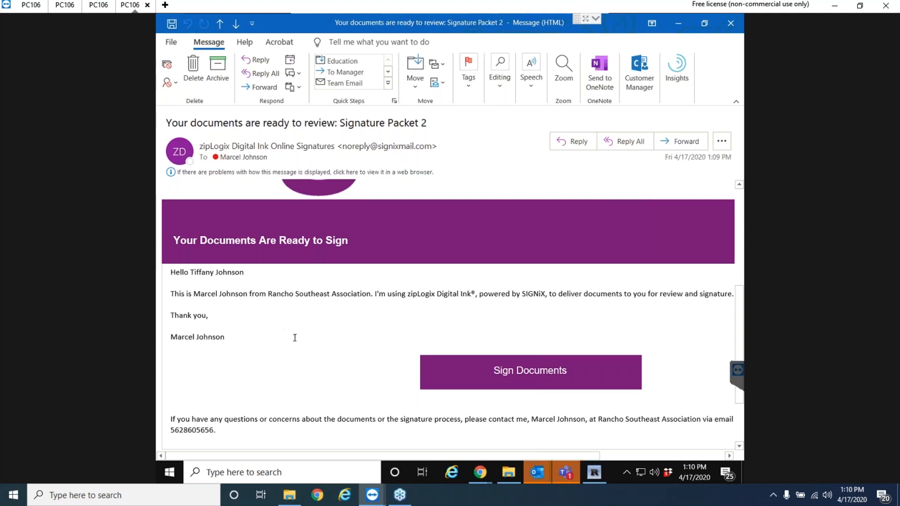
scroll(631, 334, down, 2)
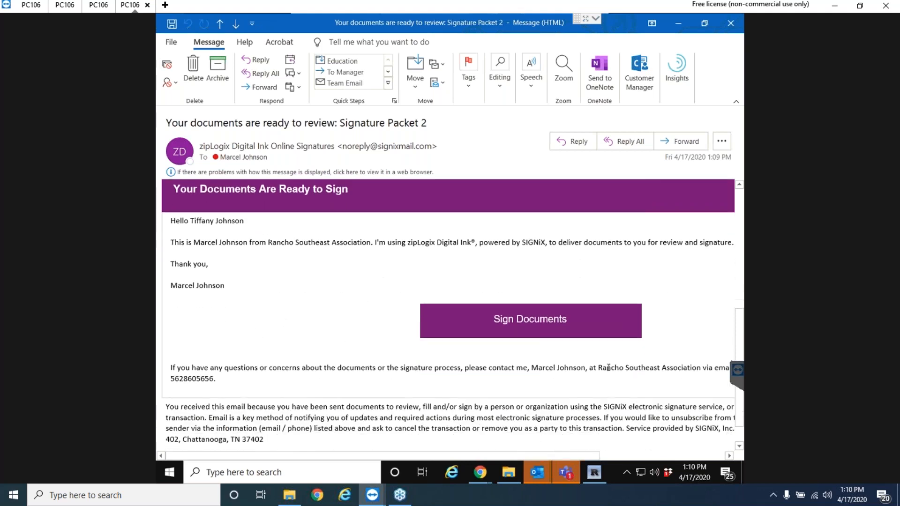
click(539, 323)
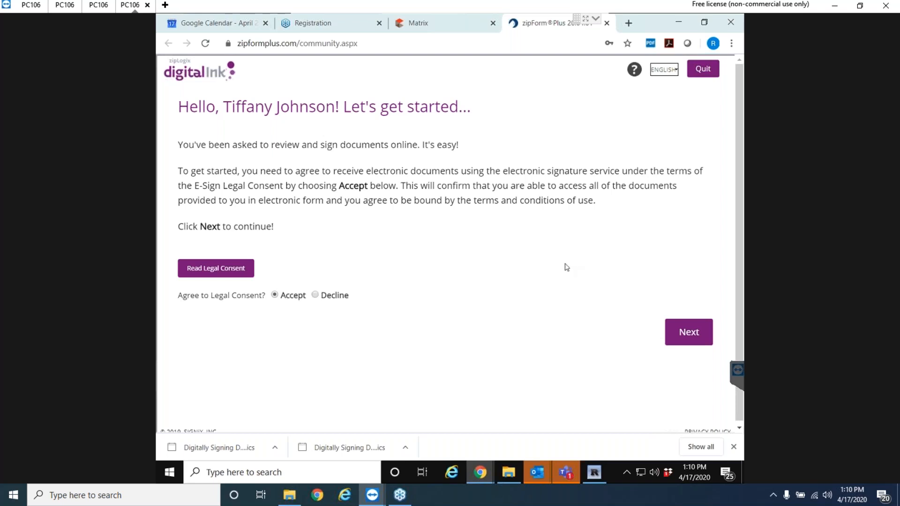
Accept the legal consent and enable a custom signature, trying a couple of signature fonts.
click(690, 333)
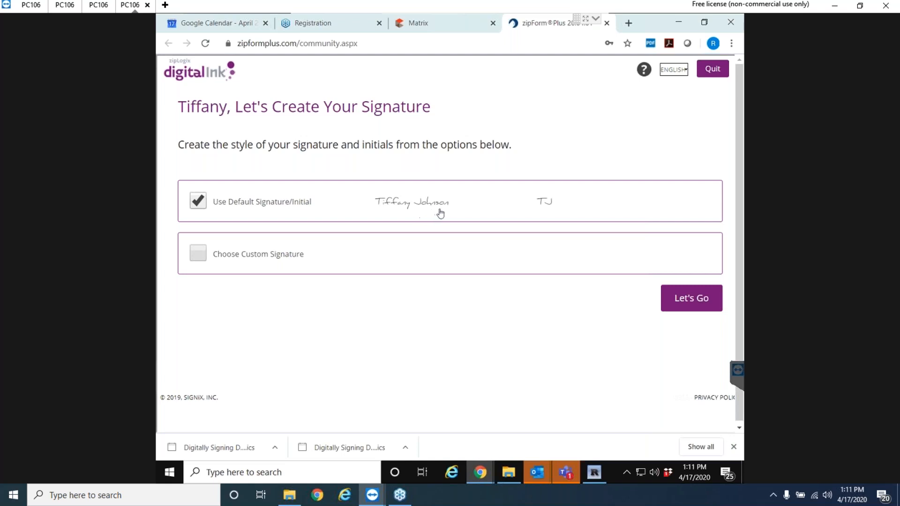
click(198, 257)
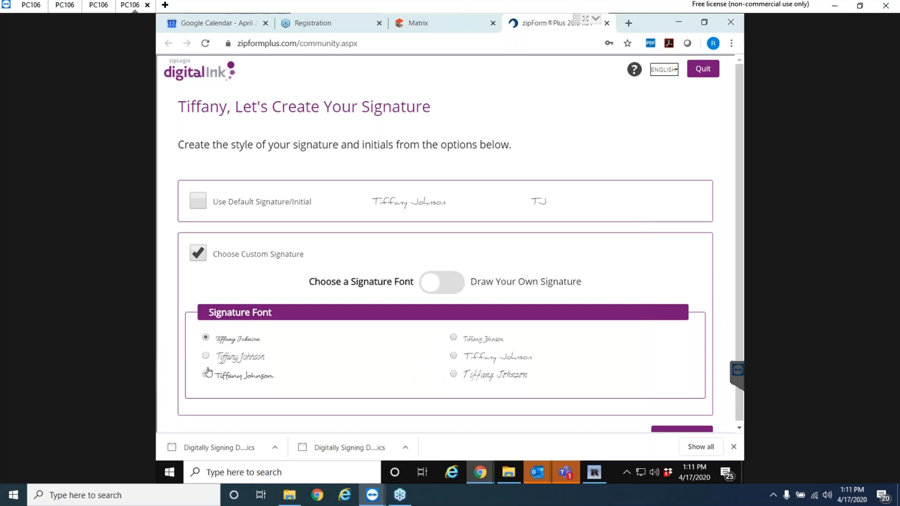
click(453, 337)
click(454, 356)
Hand-draw the signature and the initials, then save them to start signing.
click(459, 287)
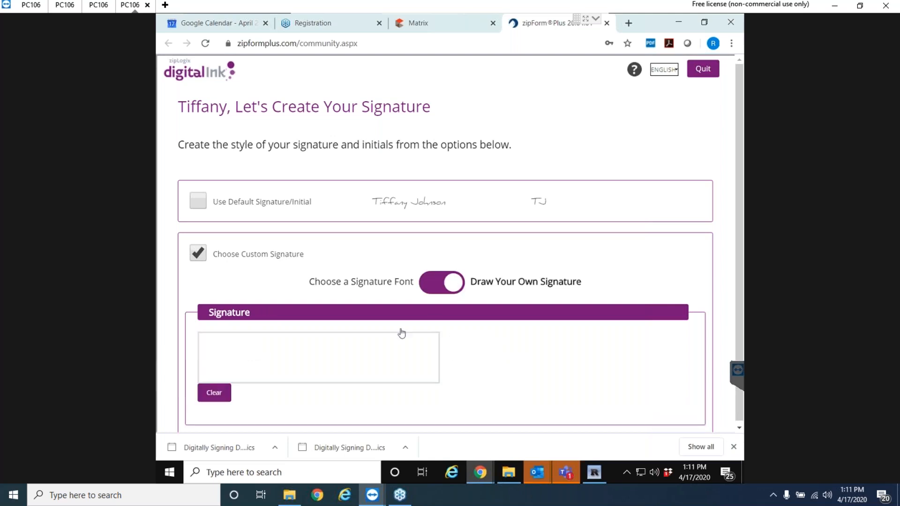
mouse_move(209, 374)
mouse_down()
mouse_move(237, 353)
mouse_move(272, 375)
mouse_move(281, 357)
mouse_move(317, 376)
mouse_move(335, 339)
mouse_move(392, 370)
mouse_up()
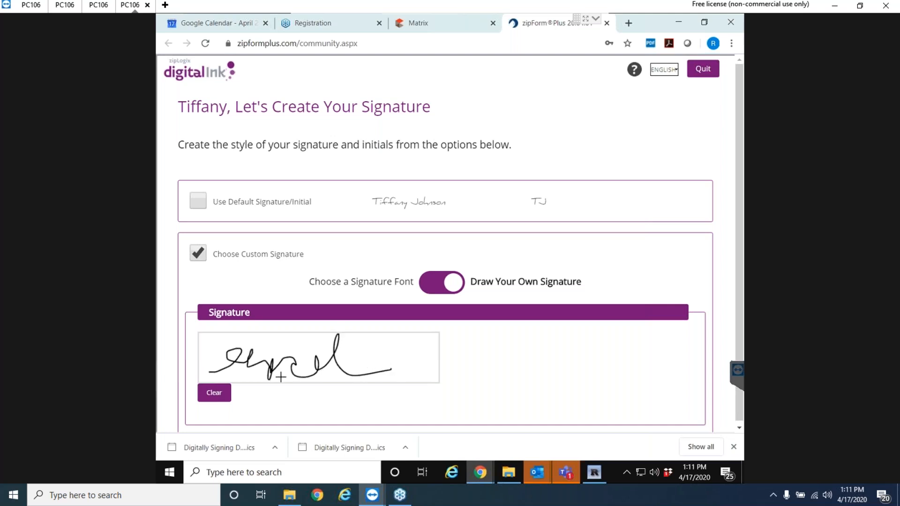
scroll(321, 360, down, 2)
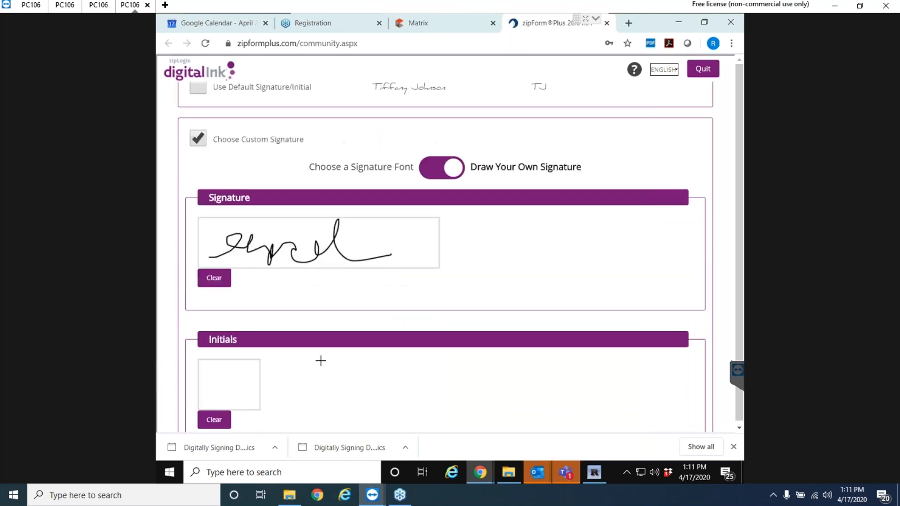
mouse_move(208, 396)
mouse_down()
mouse_move(230, 380)
mouse_move(228, 396)
mouse_move(261, 388)
mouse_up()
scroll(248, 410, down, 3)
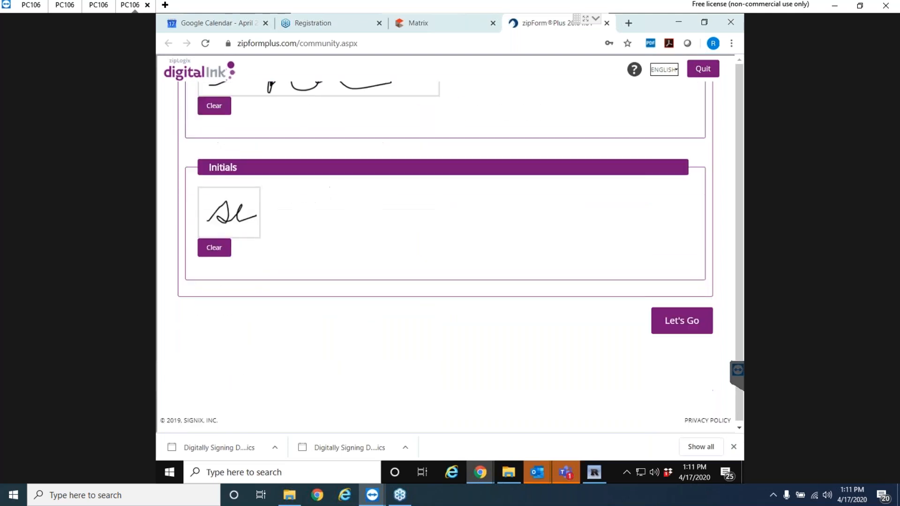
click(684, 324)
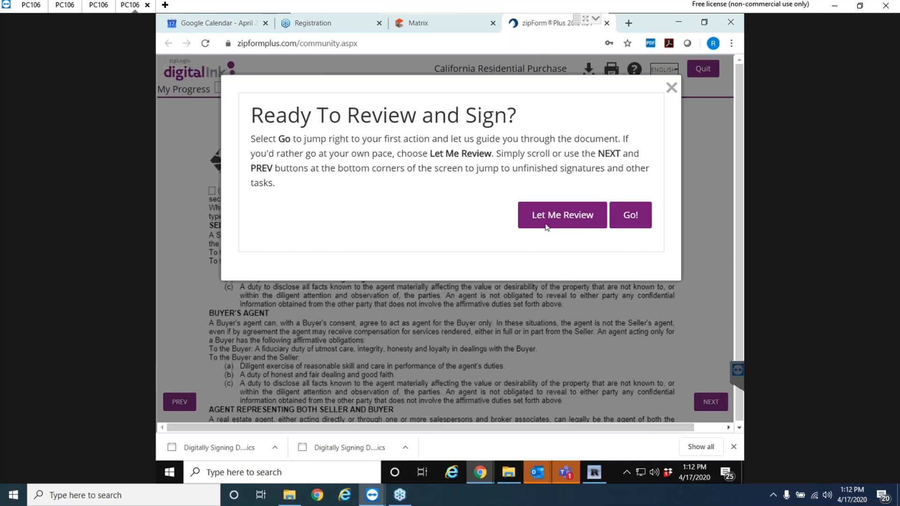
Choose Let Me Review and scroll the agency disclosure down to its signature lines.
click(560, 217)
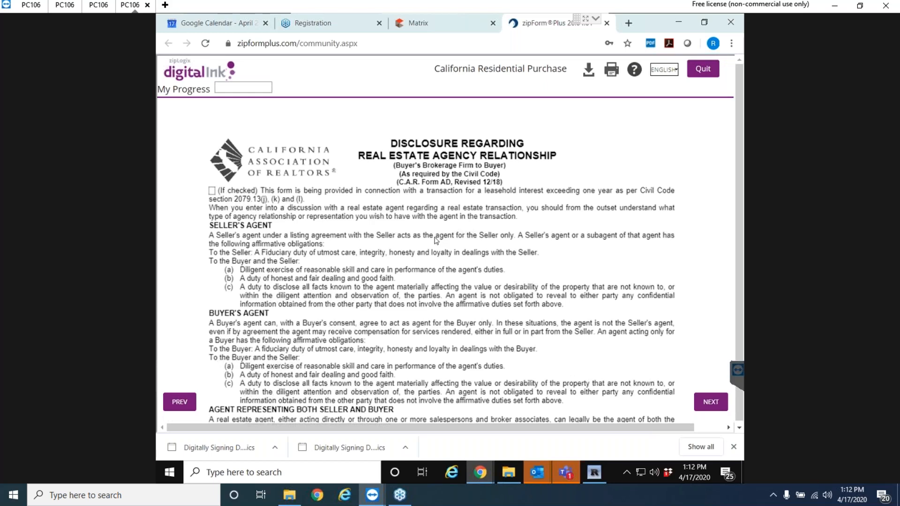
scroll(437, 241, down, 8)
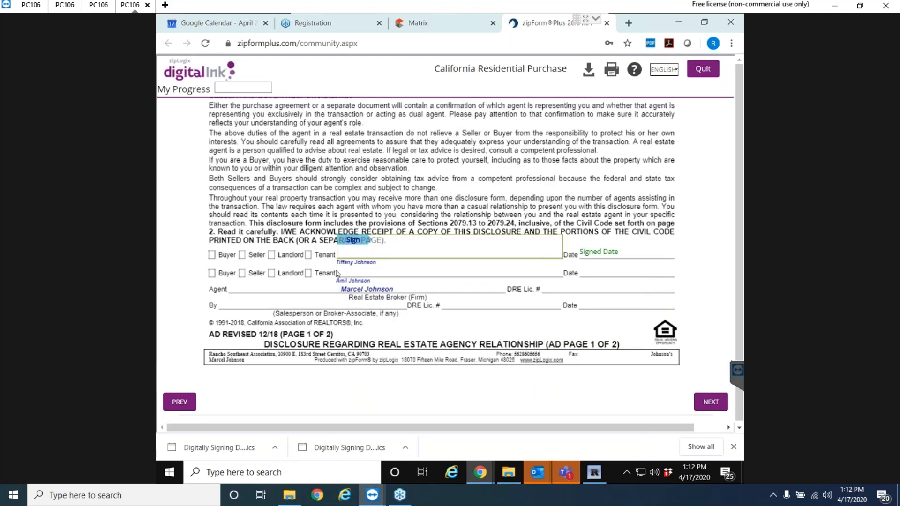
Apply the drawn signature to the agency disclosure buyer line and the PRBS signature block.
click(354, 243)
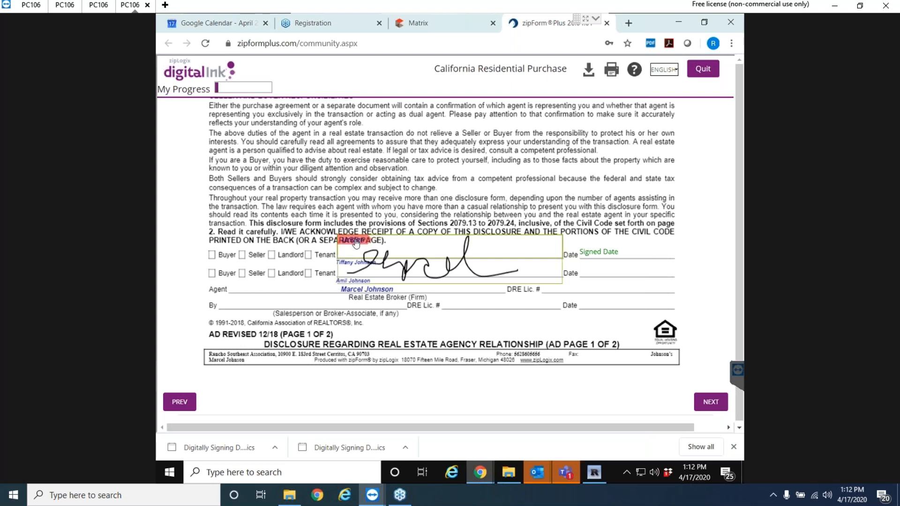
scroll(409, 276, down, 8)
scroll(409, 276, down, 10)
scroll(411, 271, down, 10)
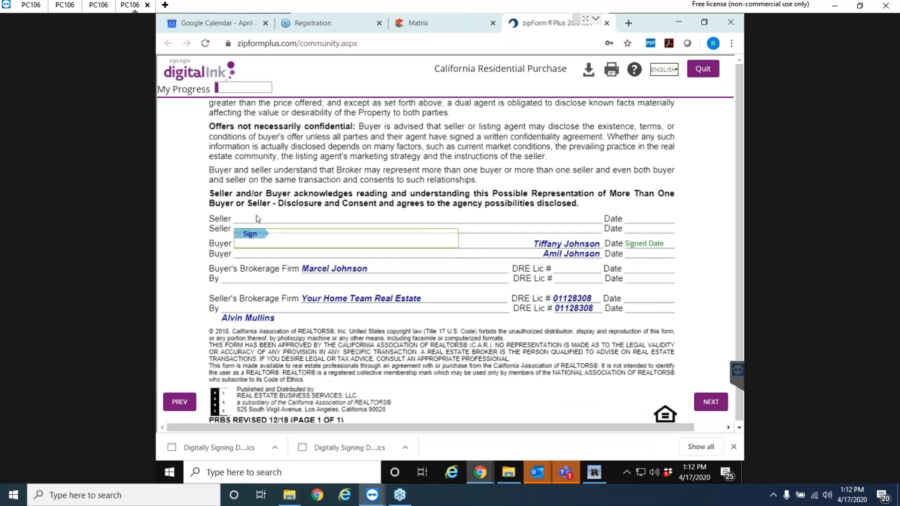
click(252, 234)
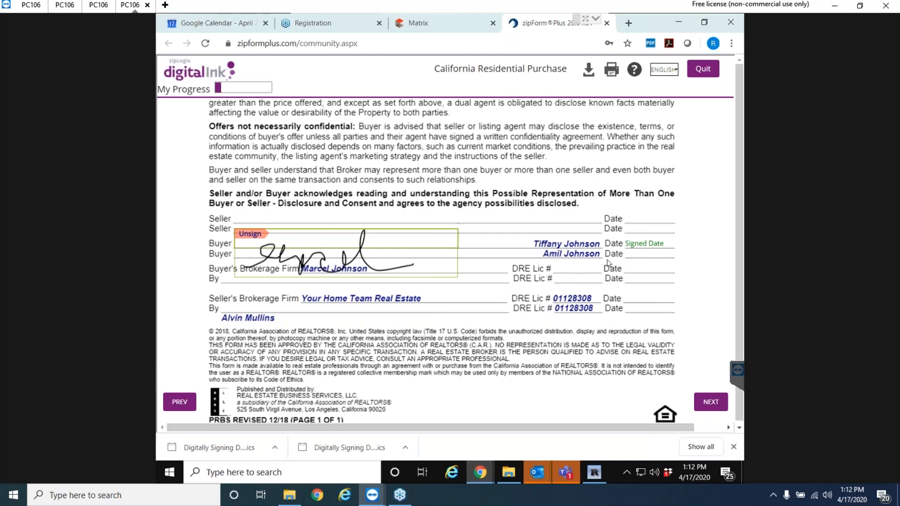
scroll(454, 283, down, 10)
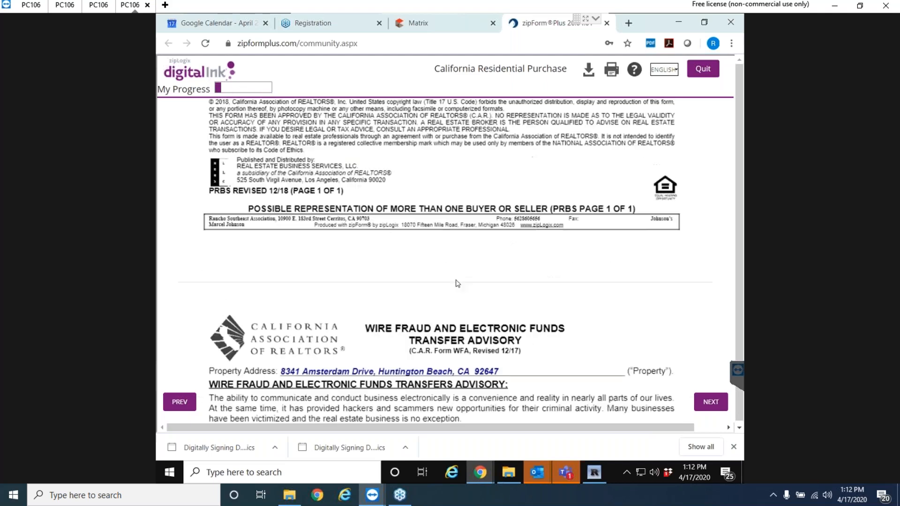
scroll(458, 278, down, 3)
Sign the Wire Fraud Advisory buyer line and initial page 2 of the purchase agreement.
click(284, 235)
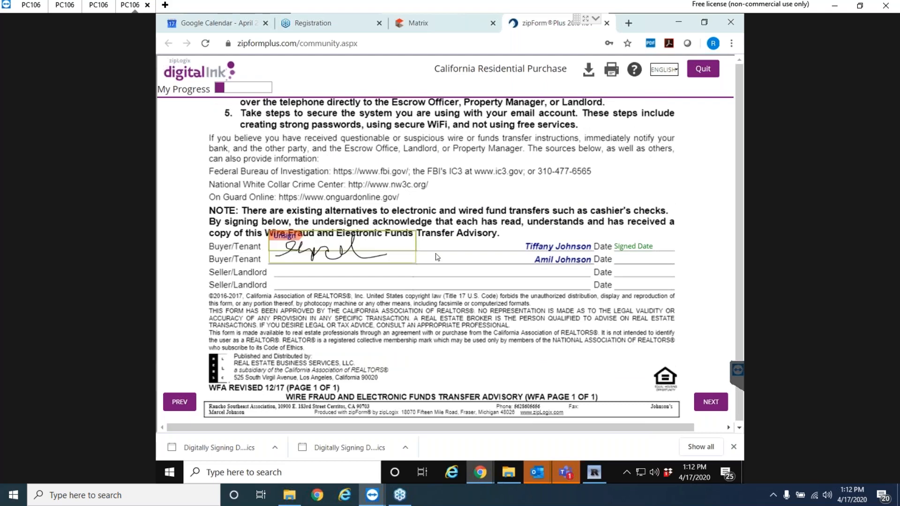
scroll(435, 260, down, 10)
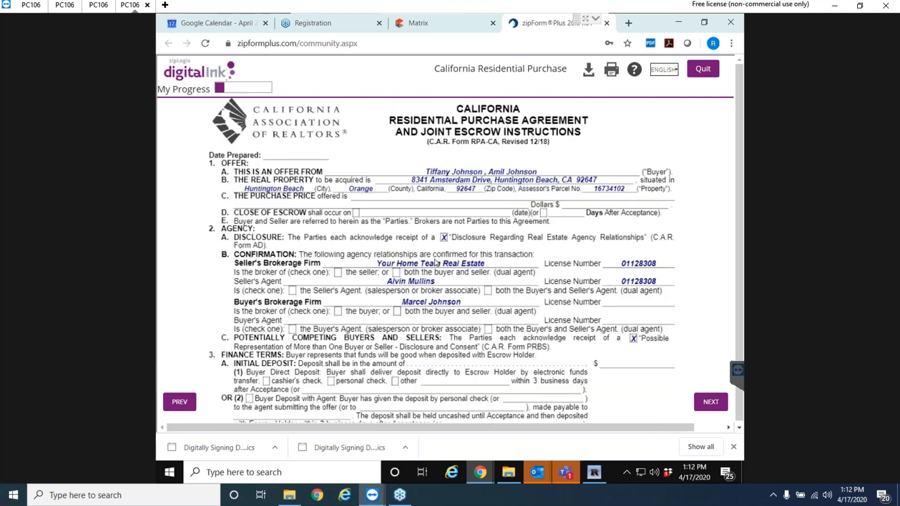
scroll(436, 263, down, 6)
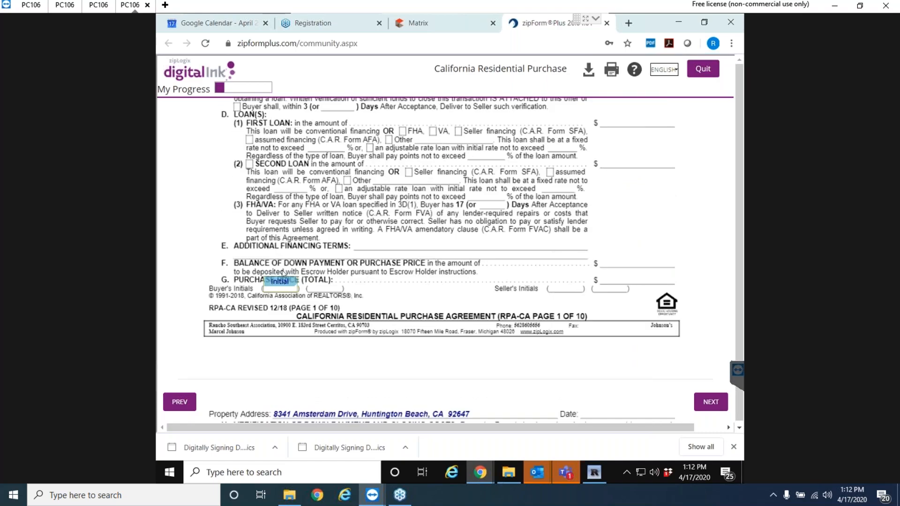
scroll(472, 311, down, 4)
scroll(472, 310, down, 12)
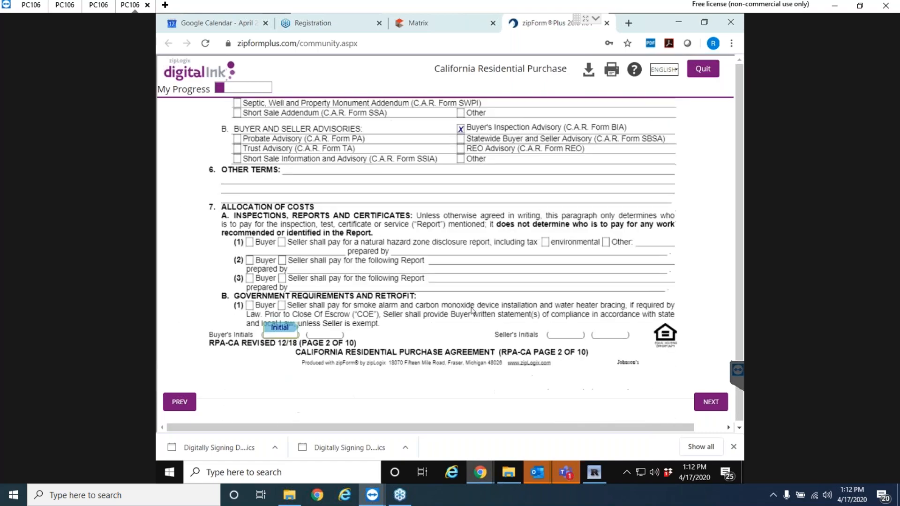
click(280, 328)
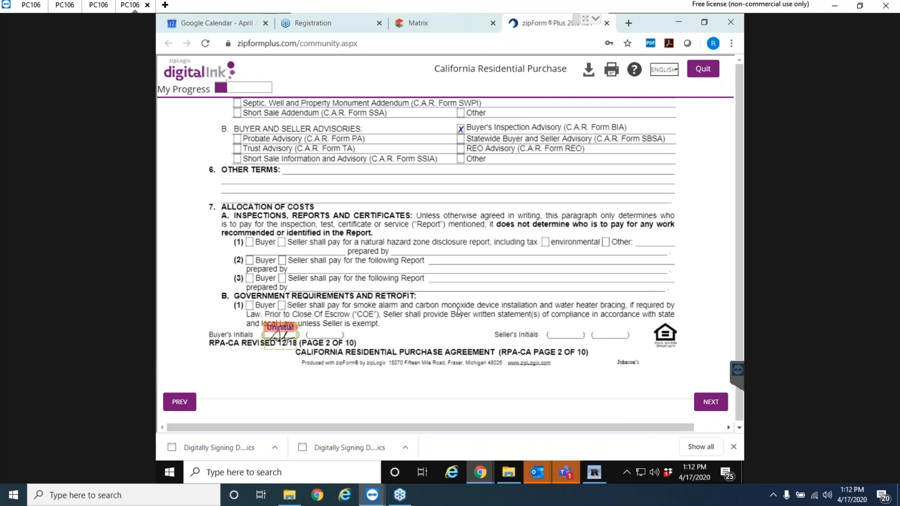
scroll(459, 311, down, 10)
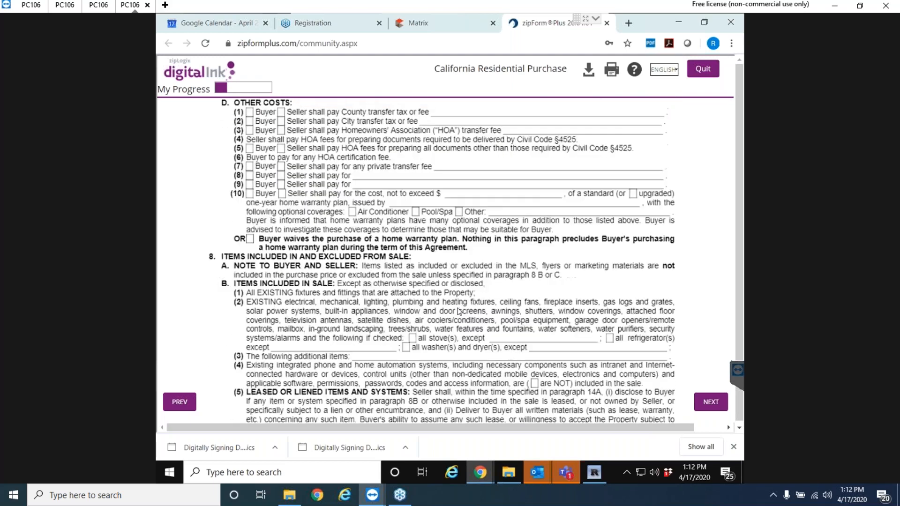
scroll(459, 311, down, 3)
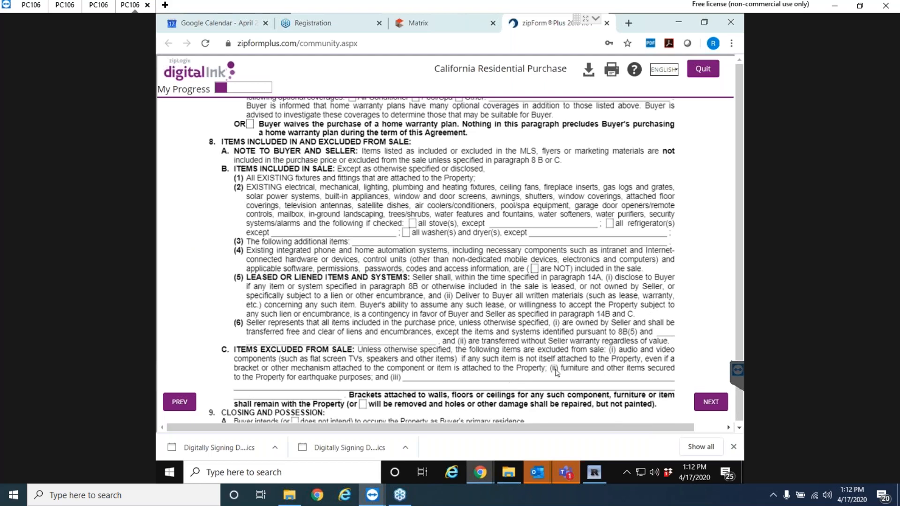
Initial the buyer's fields on purchase agreement pages 3 through 7.
click(711, 402)
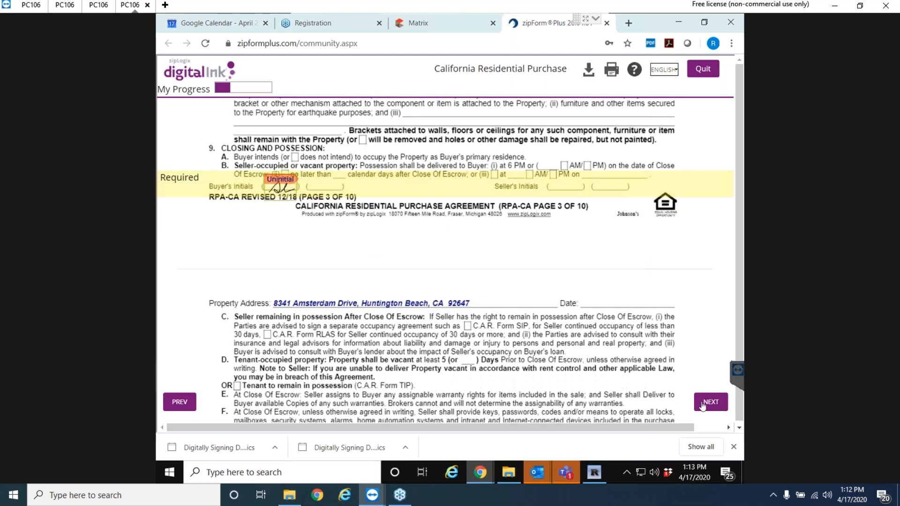
click(702, 406)
click(709, 404)
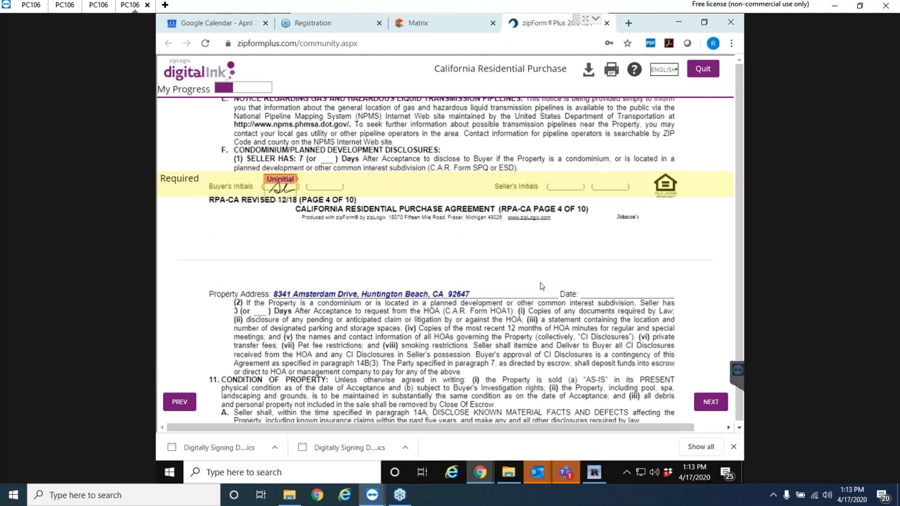
click(709, 404)
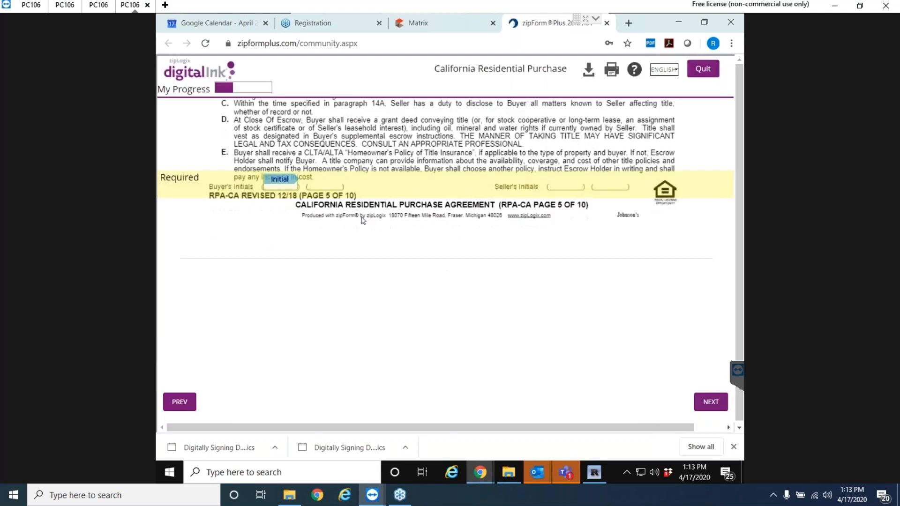
click(709, 403)
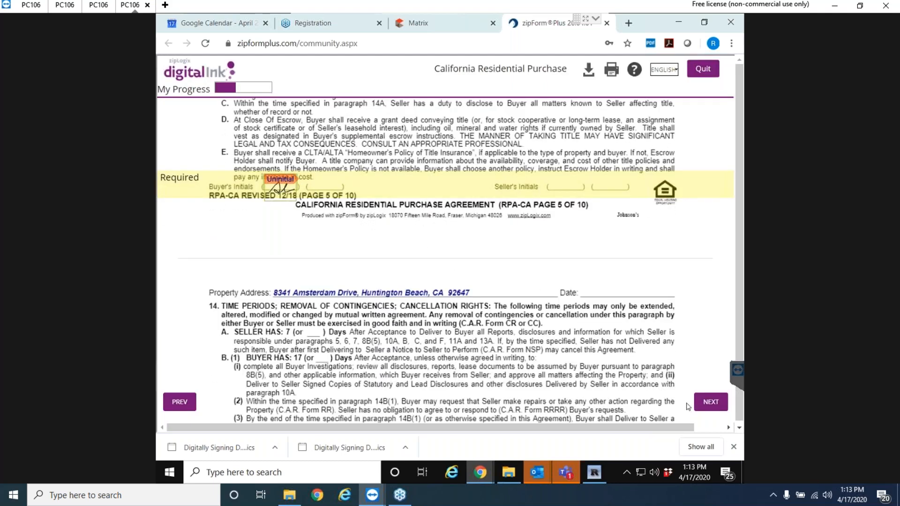
click(702, 407)
click(288, 178)
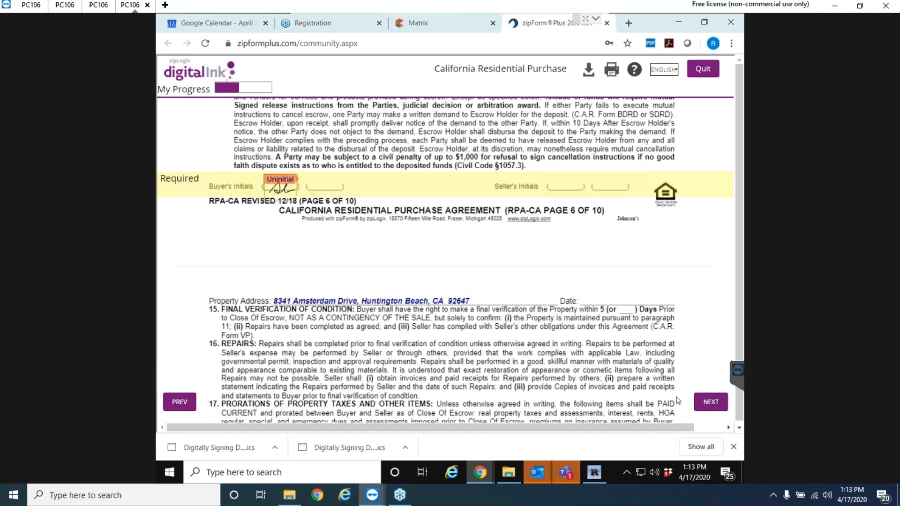
click(701, 402)
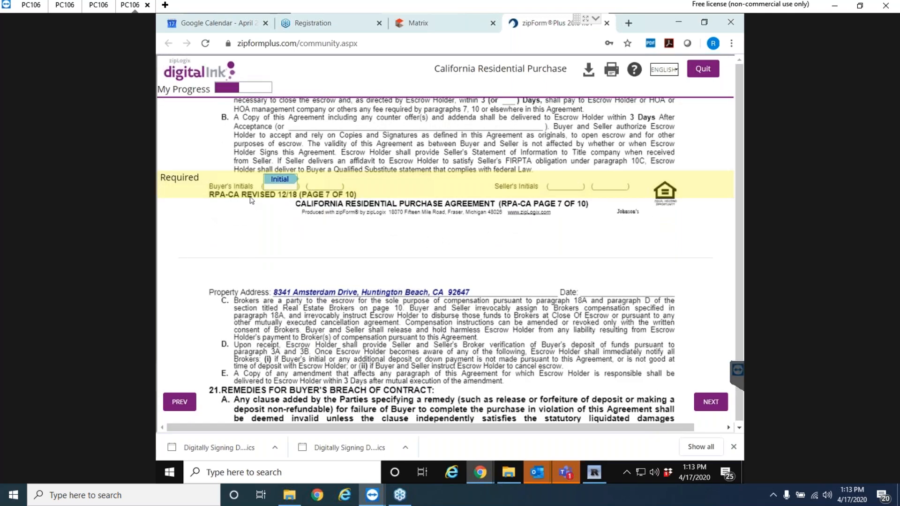
click(280, 180)
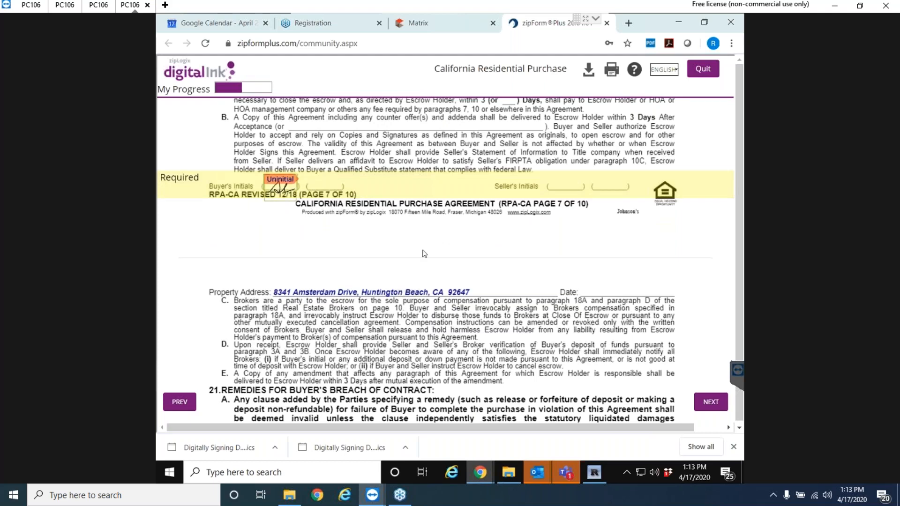
click(710, 401)
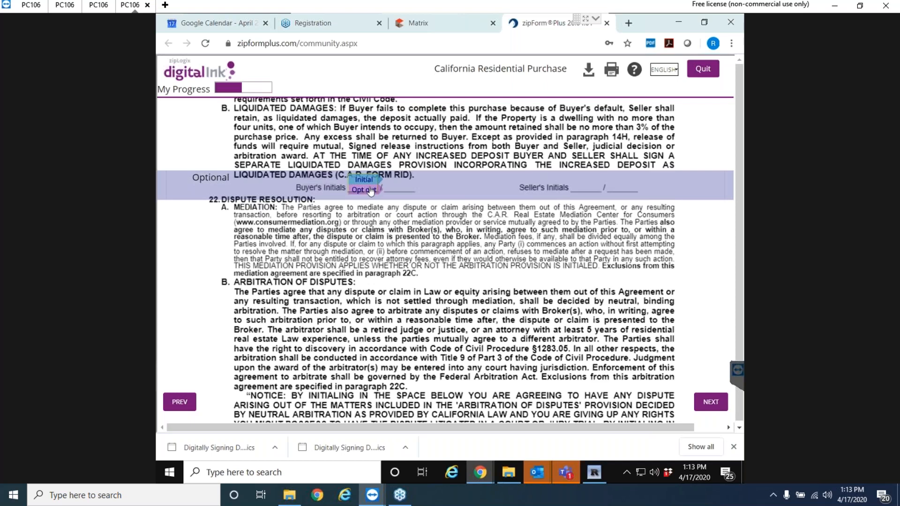
Opt out of liquidated damages, initial the arbitration clause, and sign the page 9 buyer line.
click(370, 189)
click(712, 401)
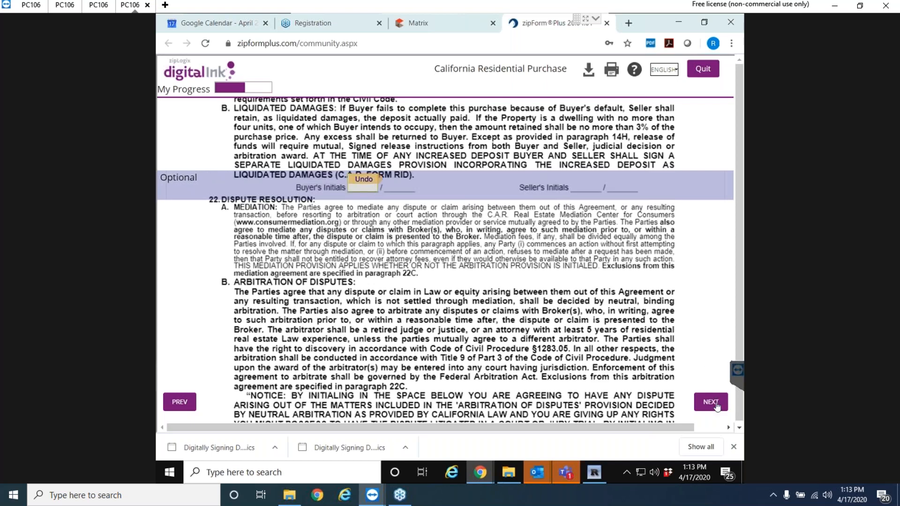
click(364, 180)
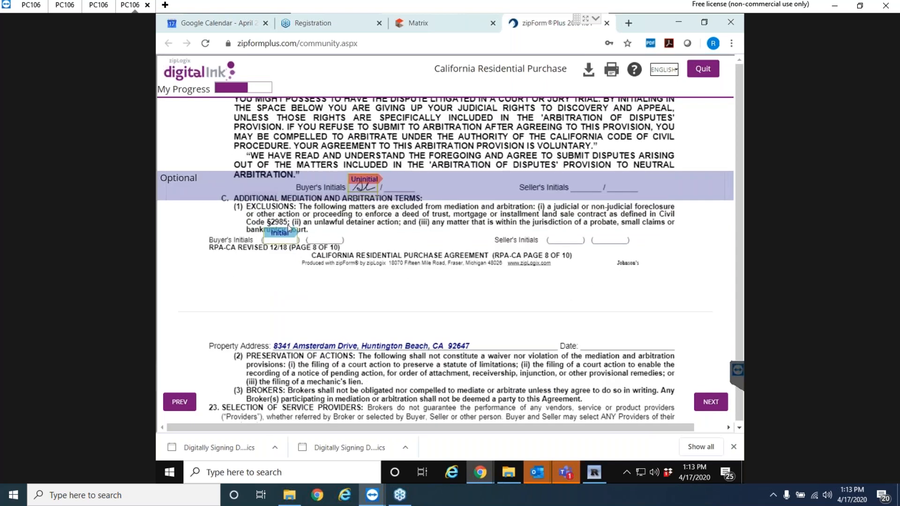
click(710, 402)
click(345, 186)
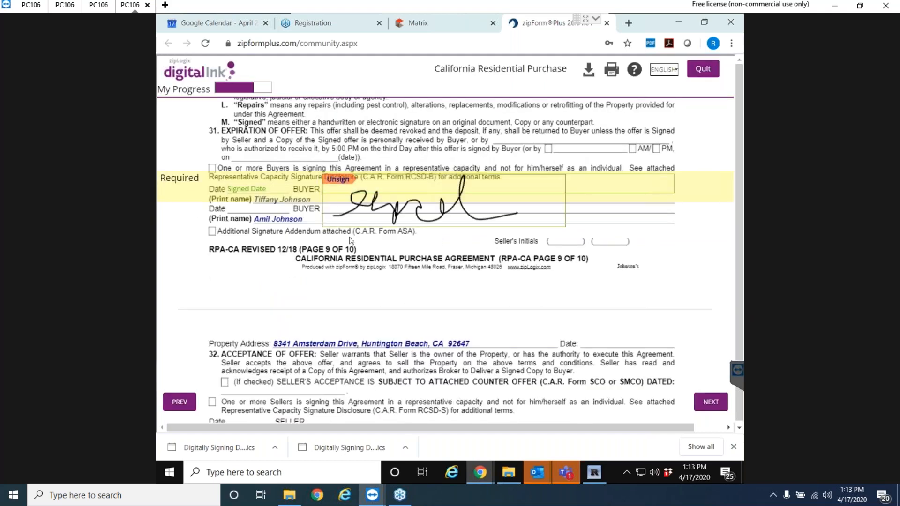
Initial the page 10 acknowledgement and sign the Buyer's Inspection and Consumer Privacy Act advisories.
click(722, 403)
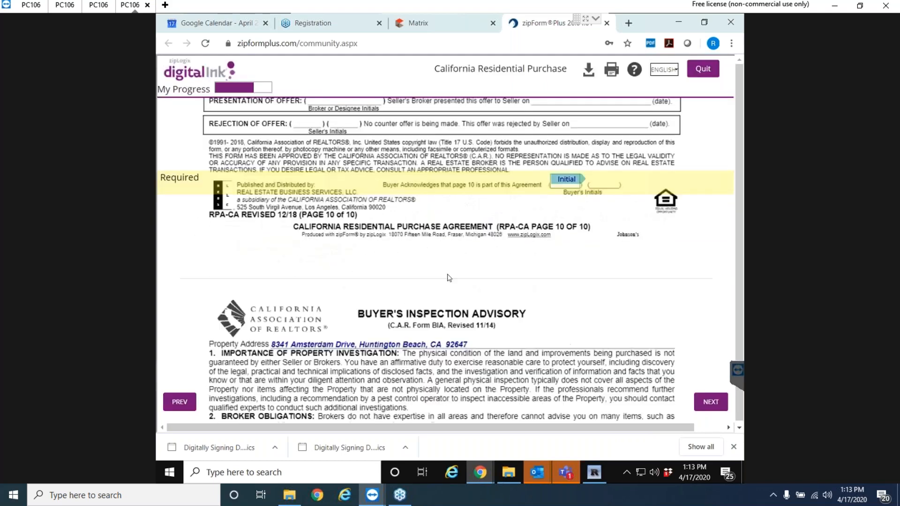
click(561, 187)
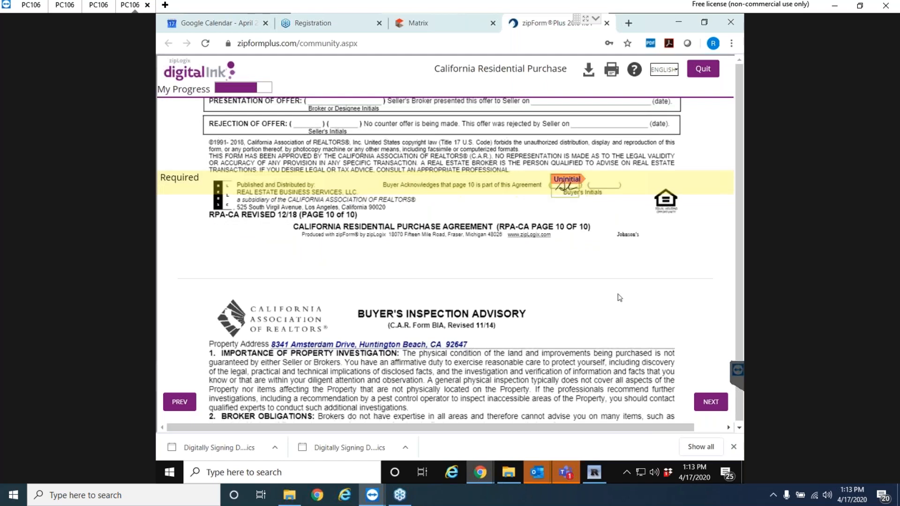
click(702, 406)
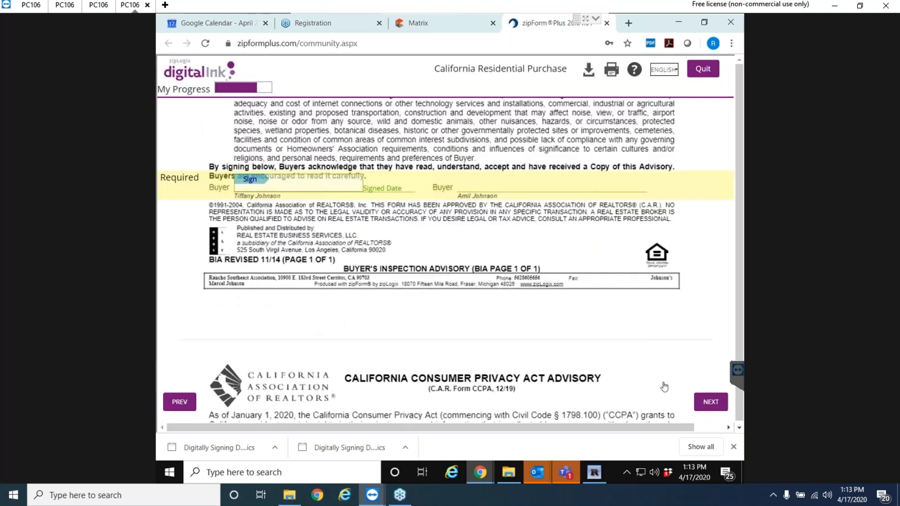
click(269, 182)
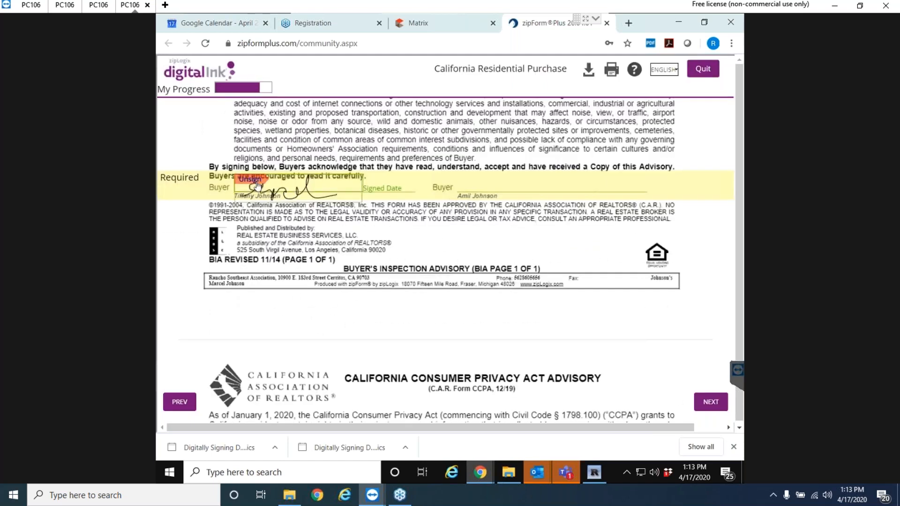
click(711, 404)
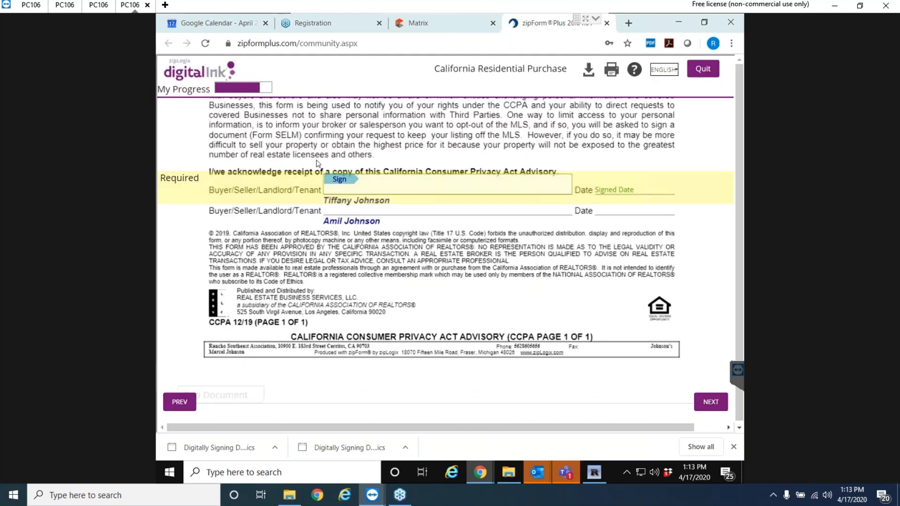
click(338, 181)
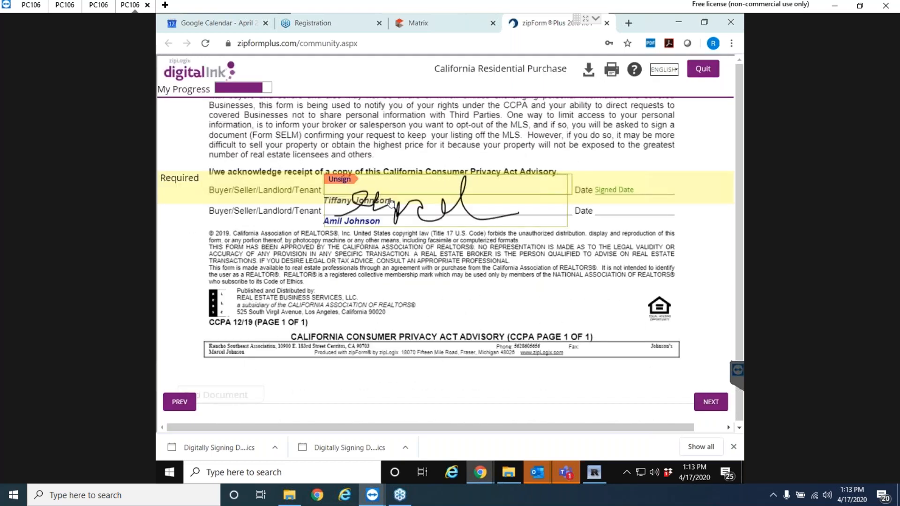
Initial the Annual Bowling Flyer and sign its Cardholder Signature line.
click(711, 402)
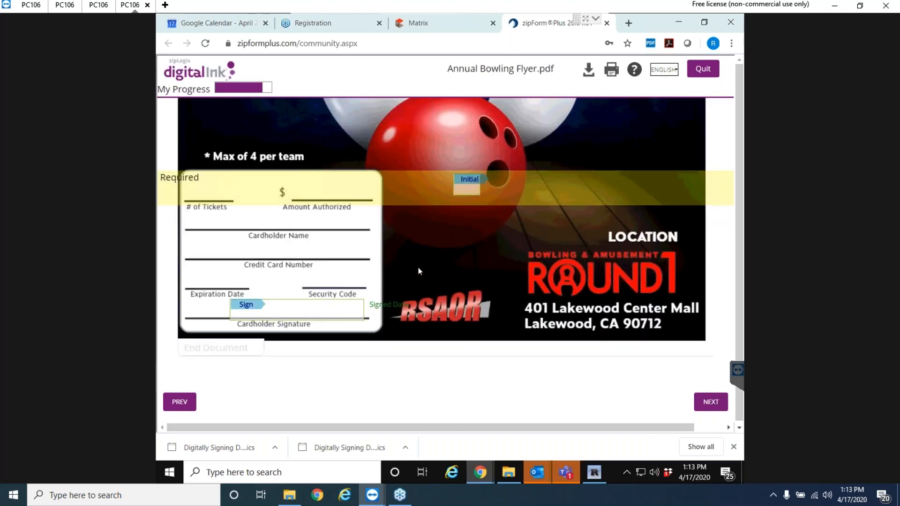
click(463, 189)
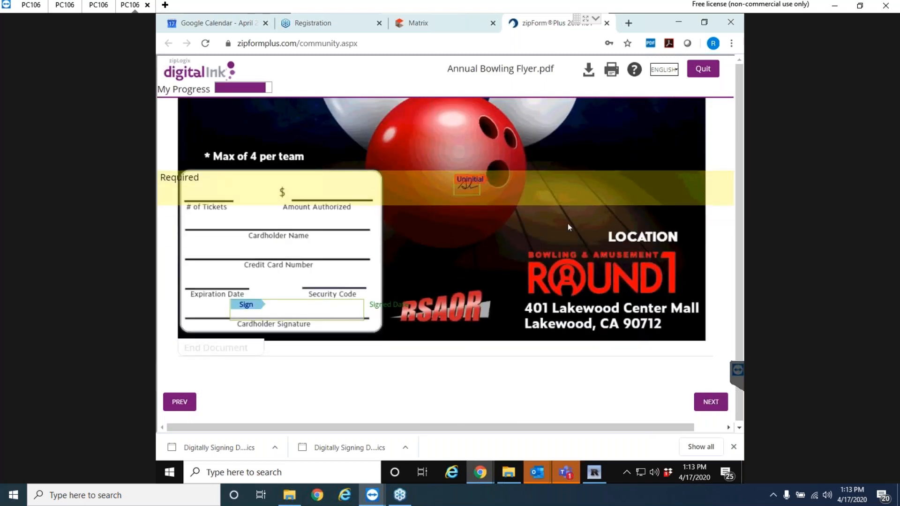
click(251, 307)
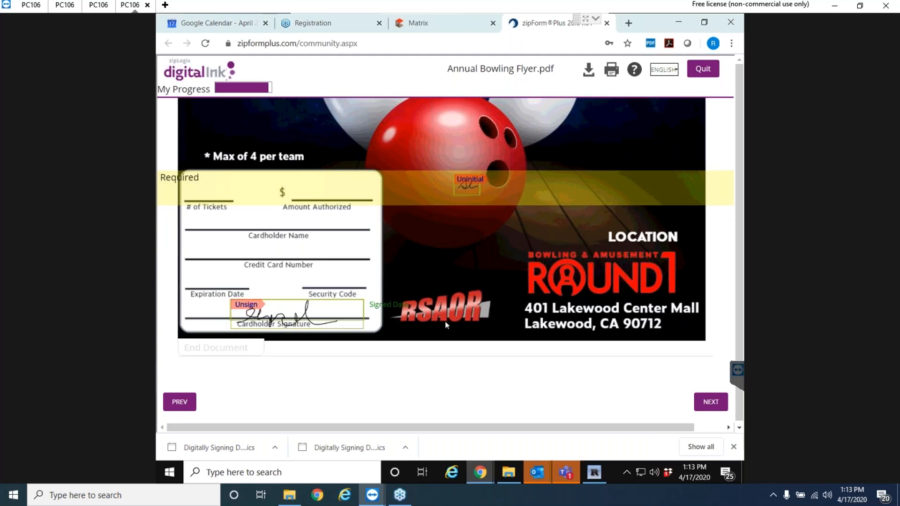
scroll(457, 320, down, 2)
scroll(458, 319, up, 10)
scroll(457, 315, down, 8)
scroll(467, 293, up, 1)
scroll(466, 289, up, 12)
scroll(466, 289, down, 9)
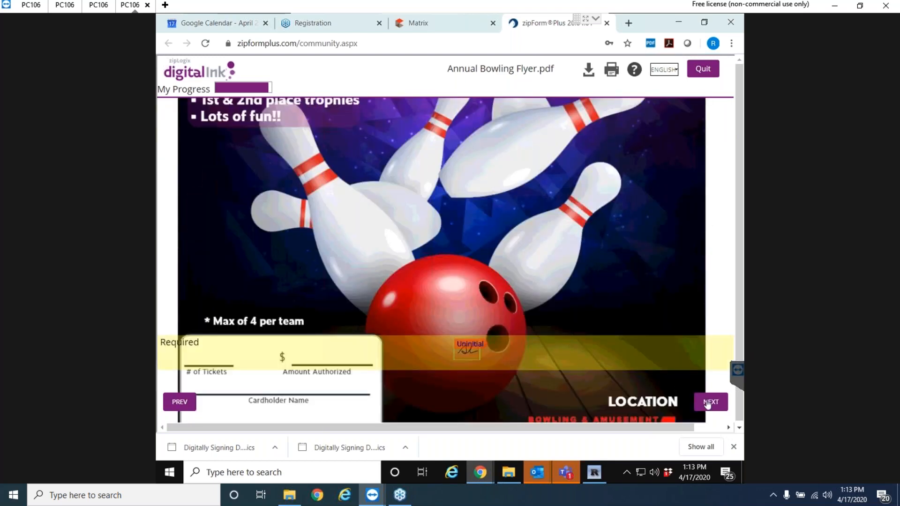
Skip past the already-signed fields and add the final buyer initials on RPA-CA page 1.
click(708, 404)
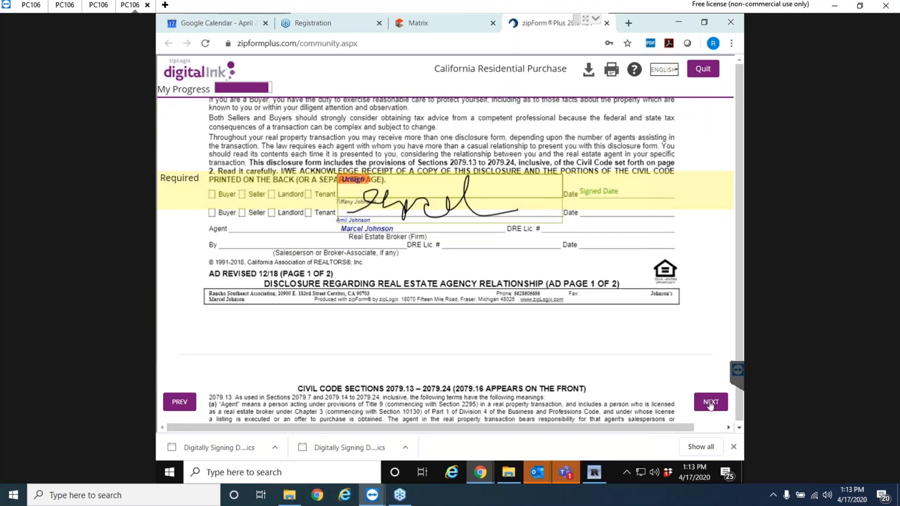
click(711, 404)
click(710, 403)
click(711, 404)
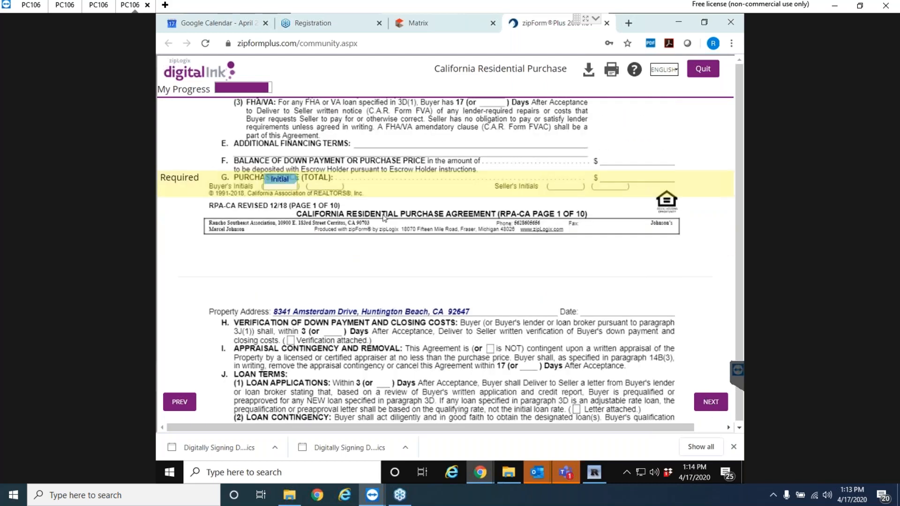
click(280, 182)
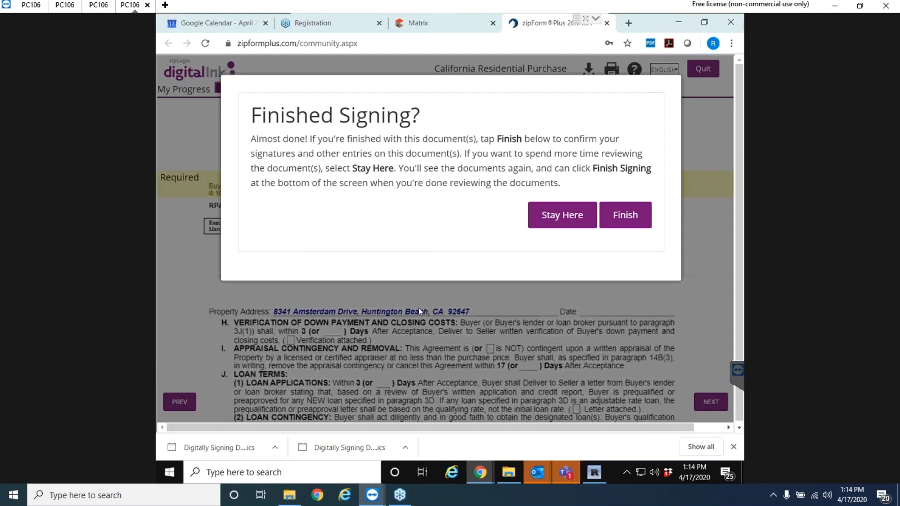
Choose Finish on the Finished Signing? prompt and close the thank-you page.
click(633, 223)
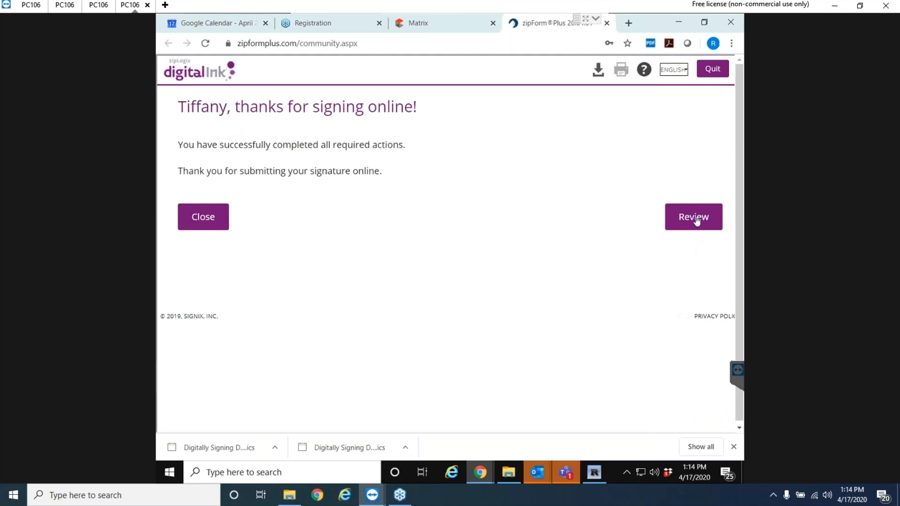
click(194, 229)
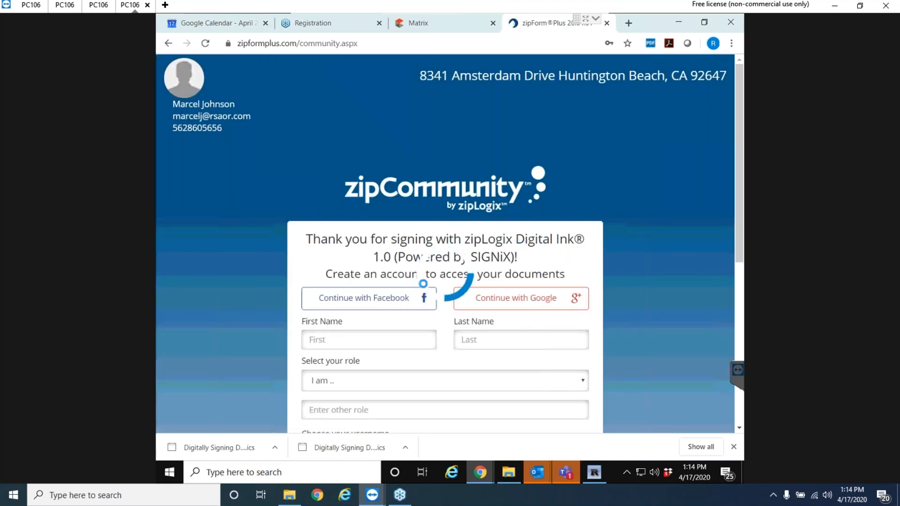
Close the zipCommunity sign-up tab and bring the zipForm Plus window forward.
scroll(571, 274, down, 5)
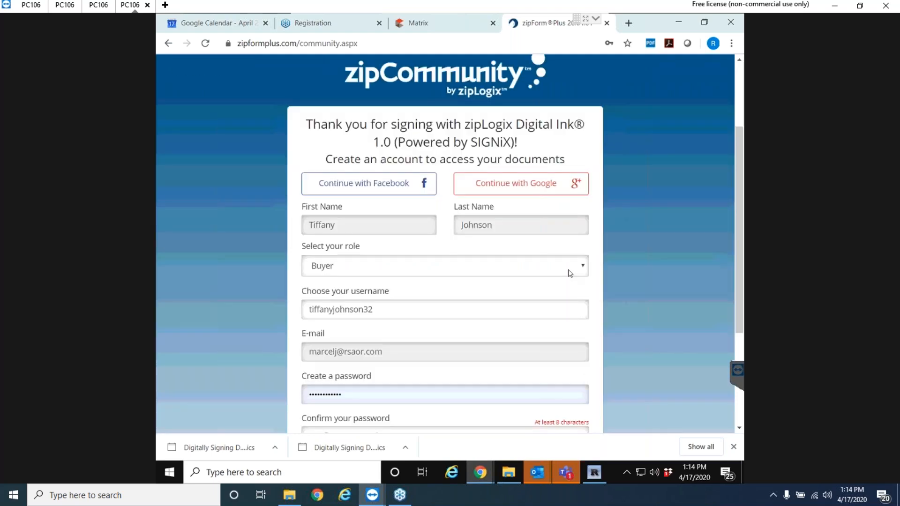
scroll(556, 152, up, 5)
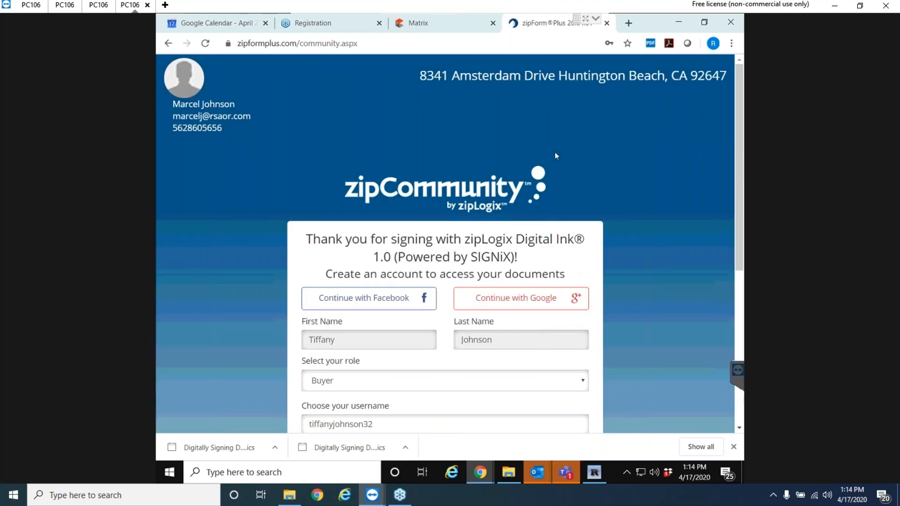
click(607, 24)
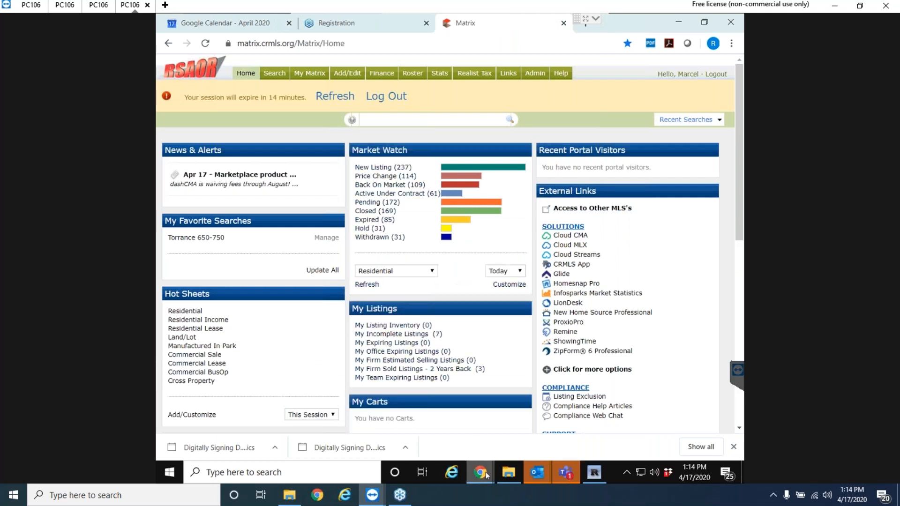
mouse_move(486, 473)
click(516, 442)
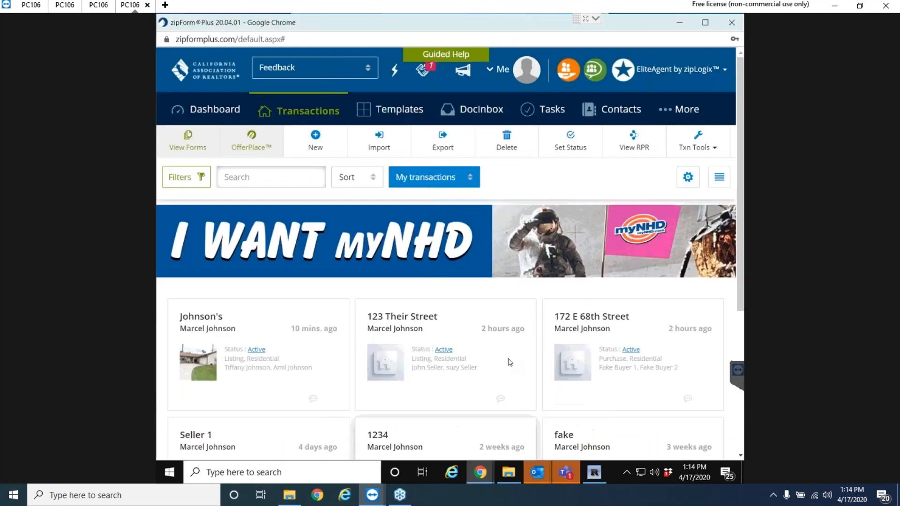
Switch to Outlook and open the 1:15 PM e-signature thank-you email.
mouse_move(539, 477)
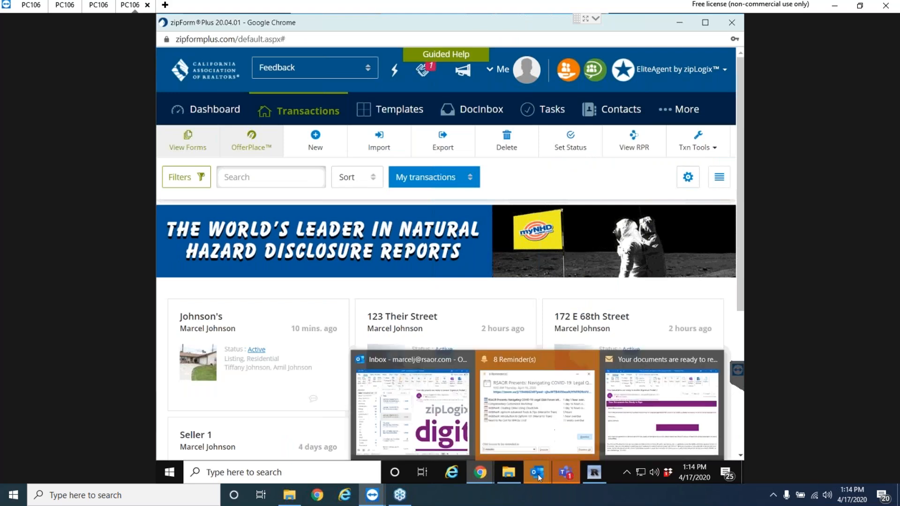
click(466, 421)
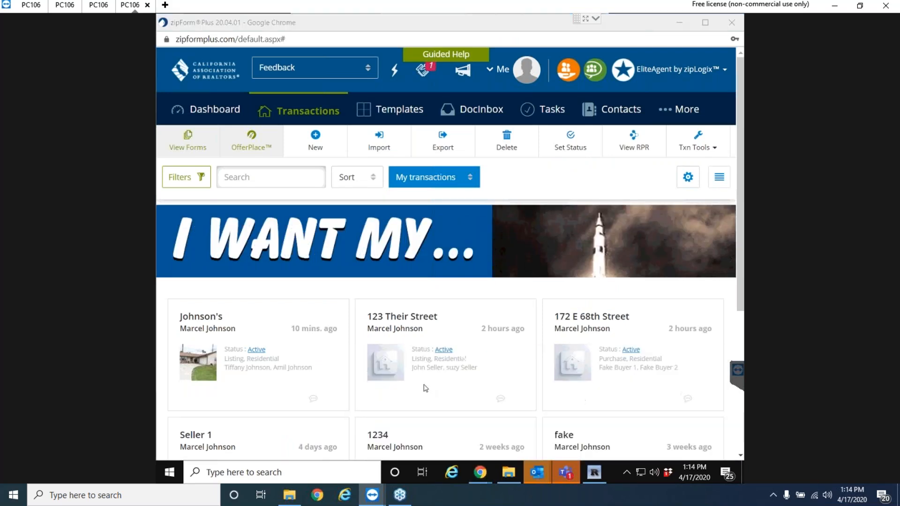
click(340, 181)
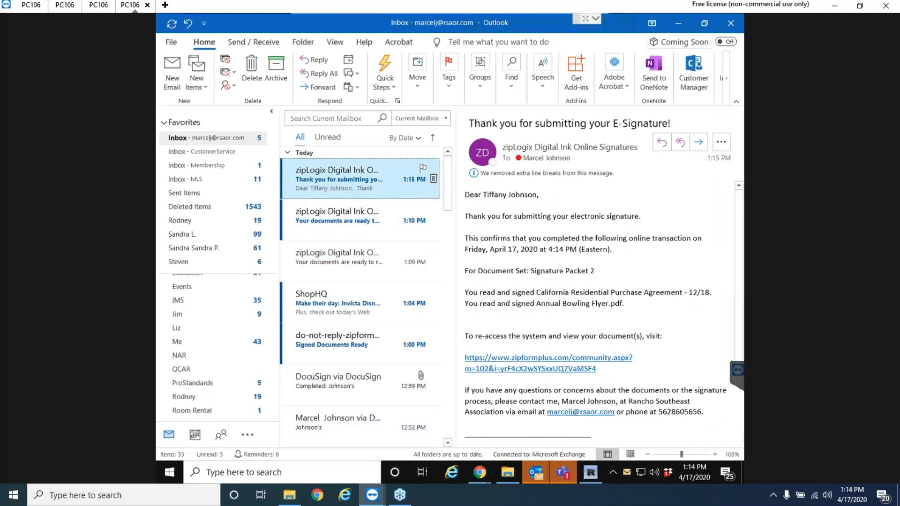
Read the 1:10 PM documents-ready and thank-you emails, then briefly switch to zipForm Plus.
click(322, 221)
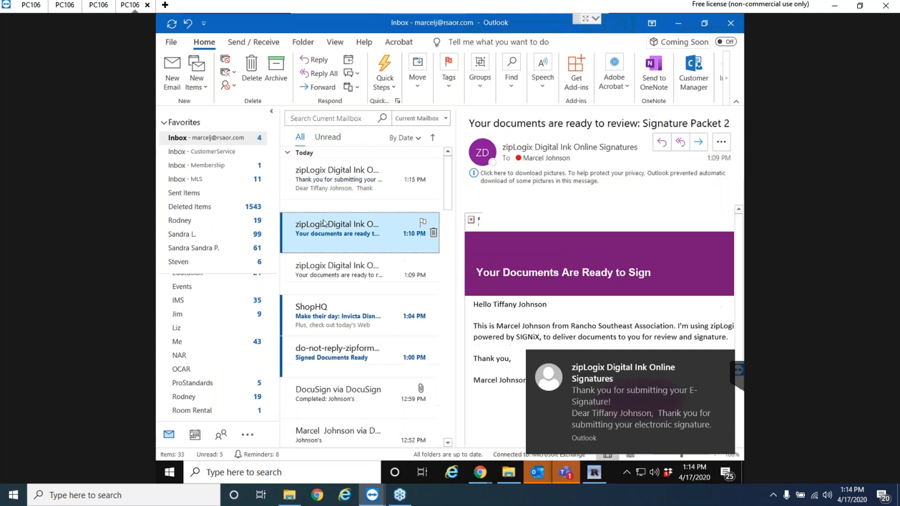
click(341, 178)
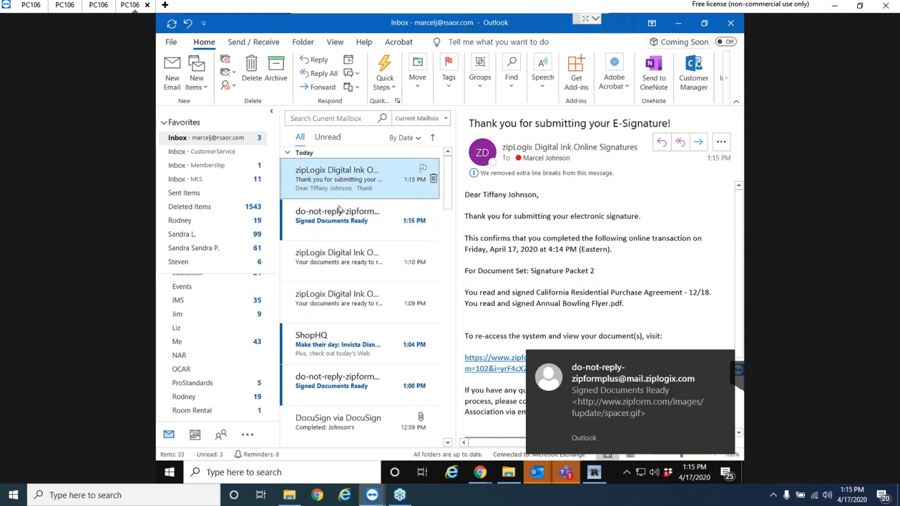
click(182, 140)
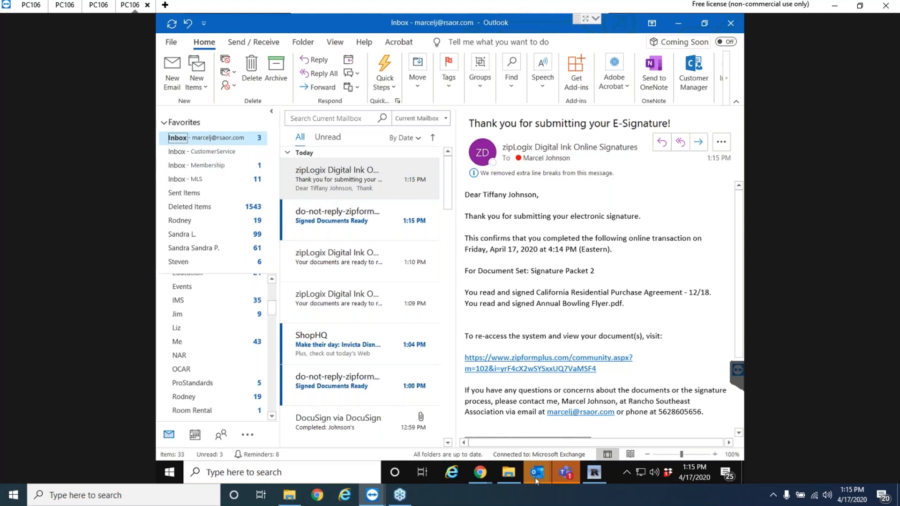
mouse_move(489, 480)
click(541, 410)
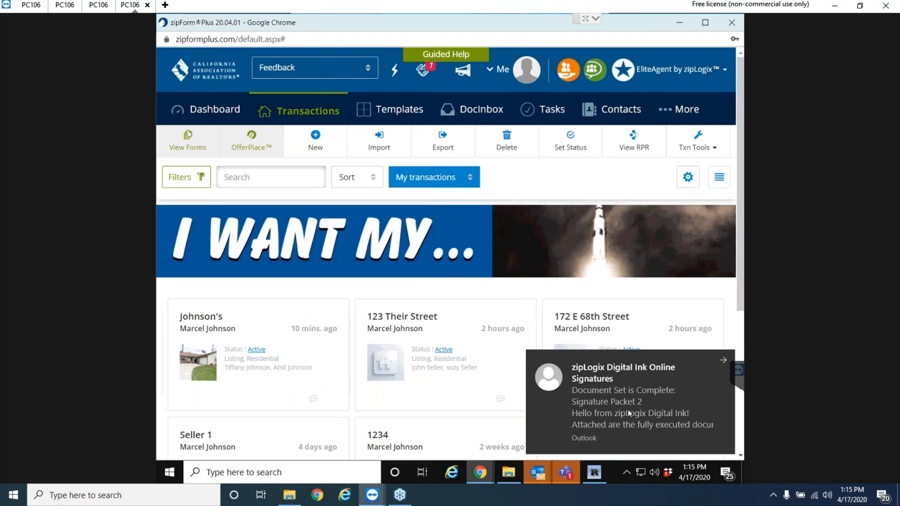
Open the Signature Packet 2 'Document Set is Complete' email, dismiss the toast, and return to zipForm Plus.
click(539, 477)
click(439, 420)
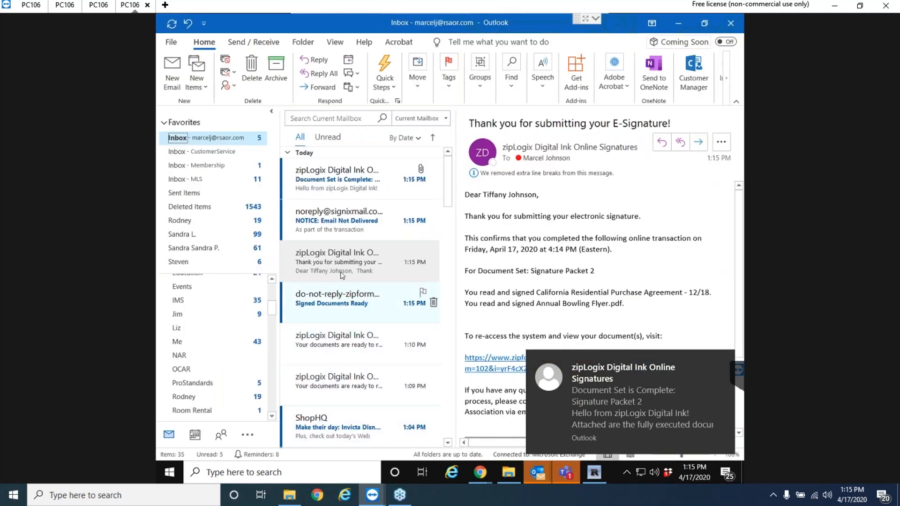
click(323, 180)
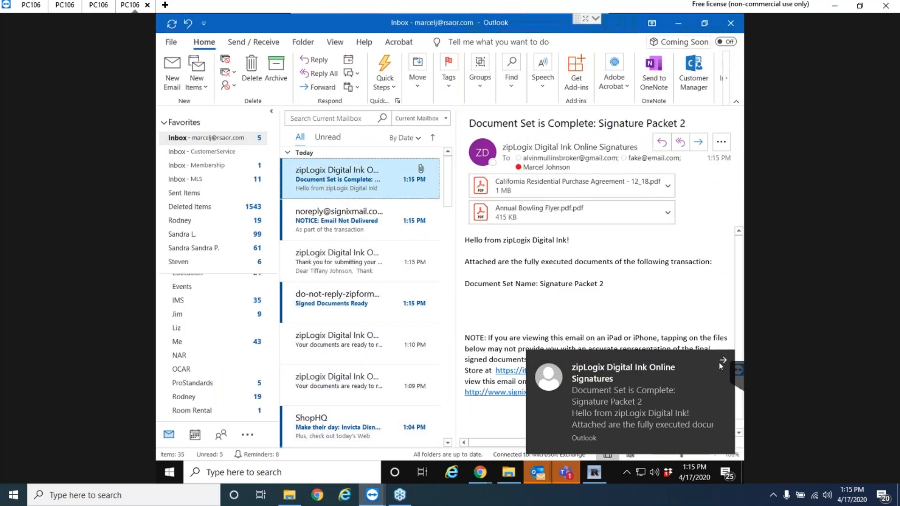
click(721, 366)
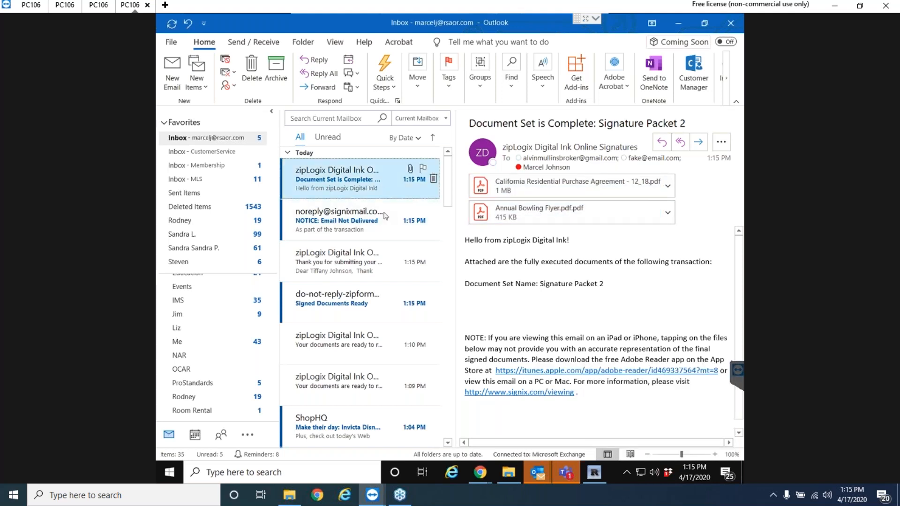
click(486, 479)
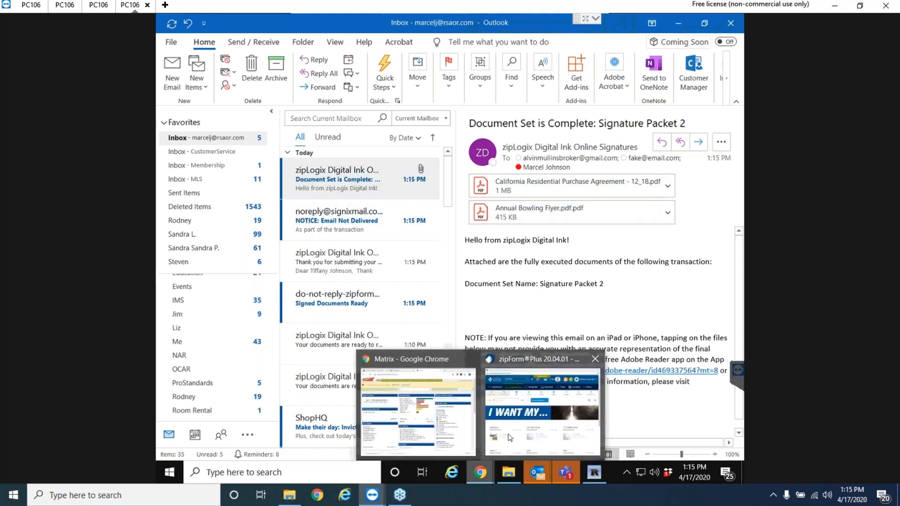
click(513, 432)
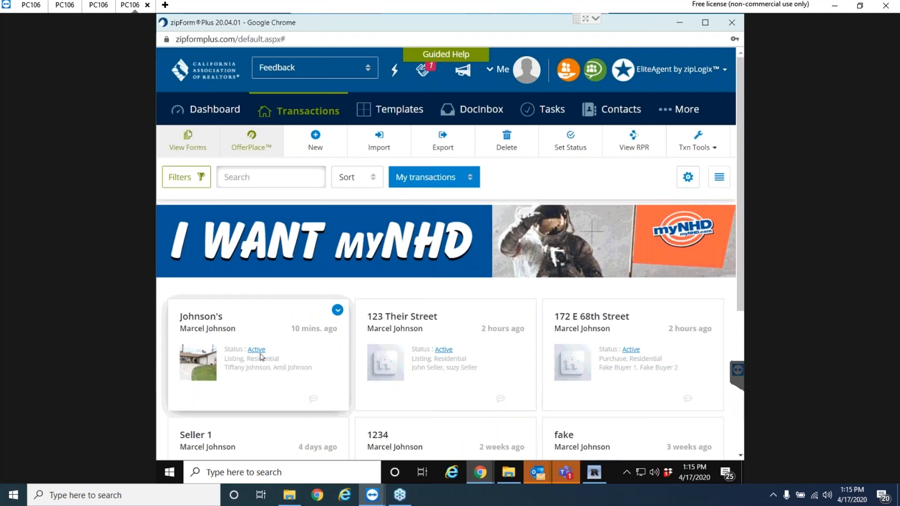
Open the Johnson's transaction documents and its Signature Packet 2 folder.
click(245, 355)
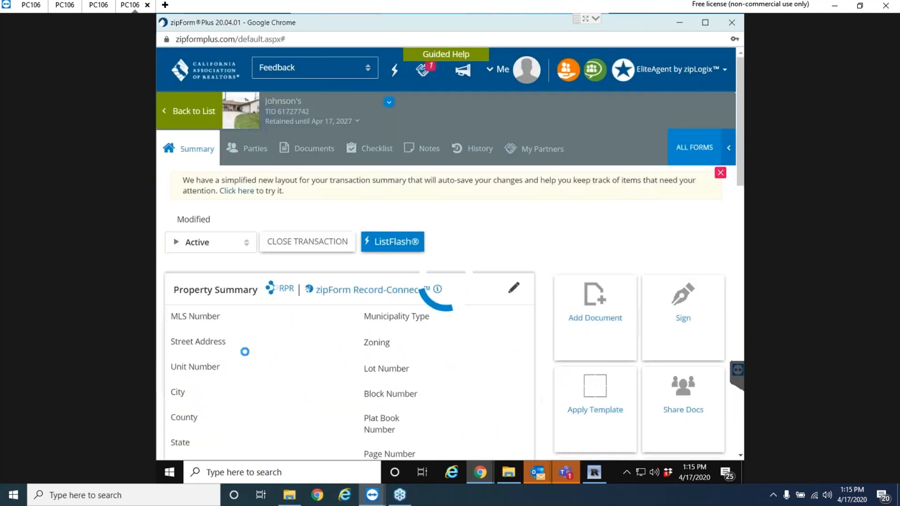
click(311, 151)
scroll(566, 332, down, 5)
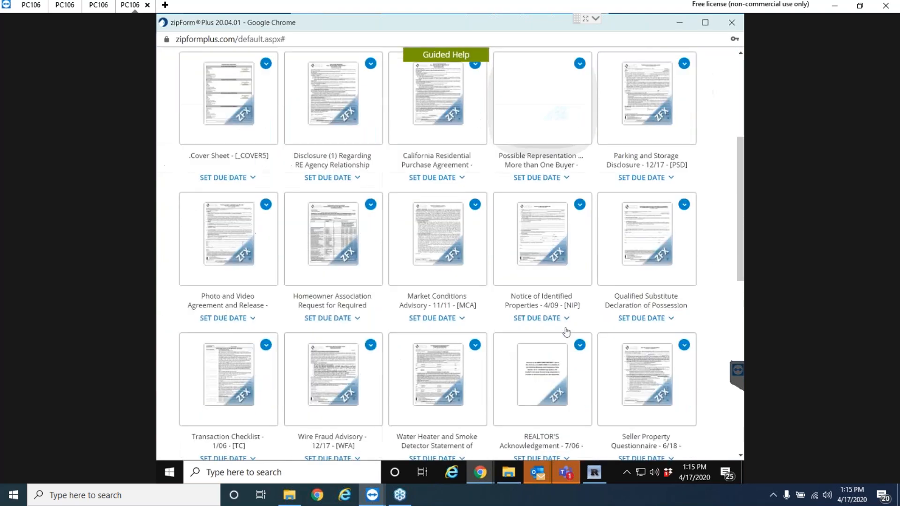
scroll(566, 332, down, 10)
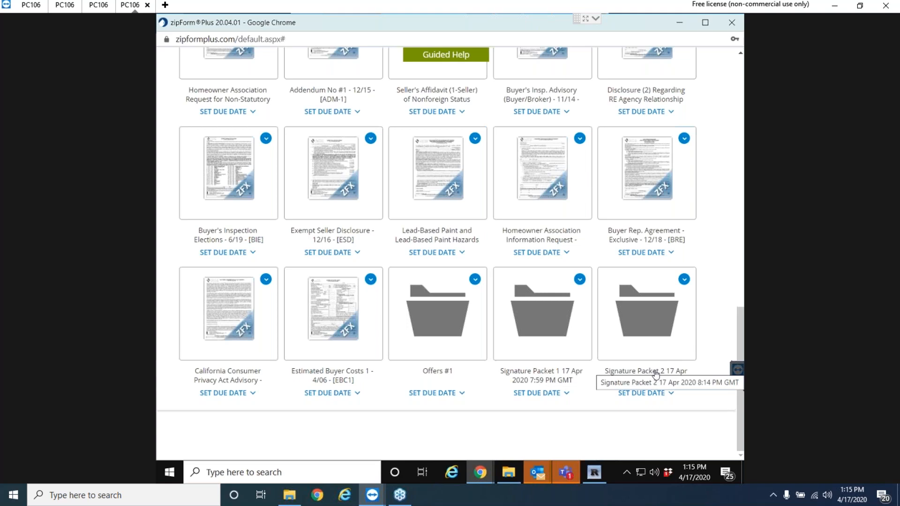
click(657, 317)
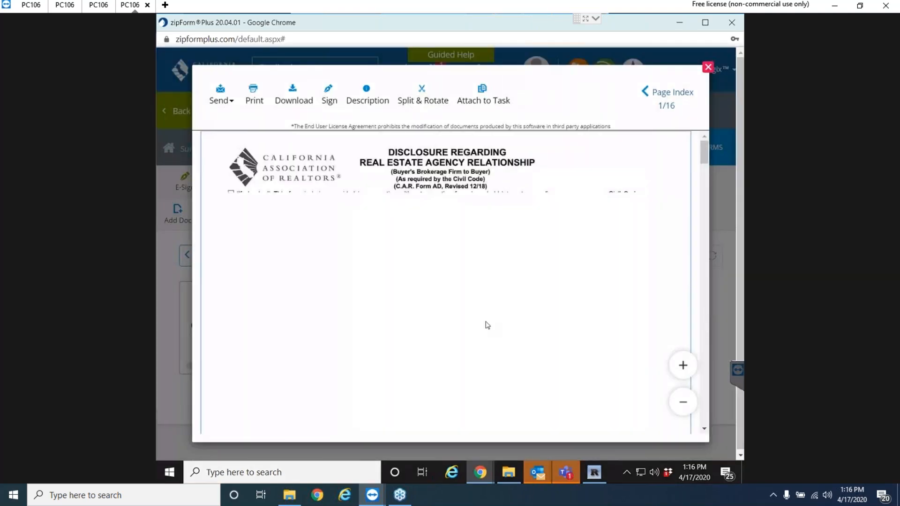
Scroll through the signed purchase agreement PDF and close the preview.
scroll(488, 325, down, 10)
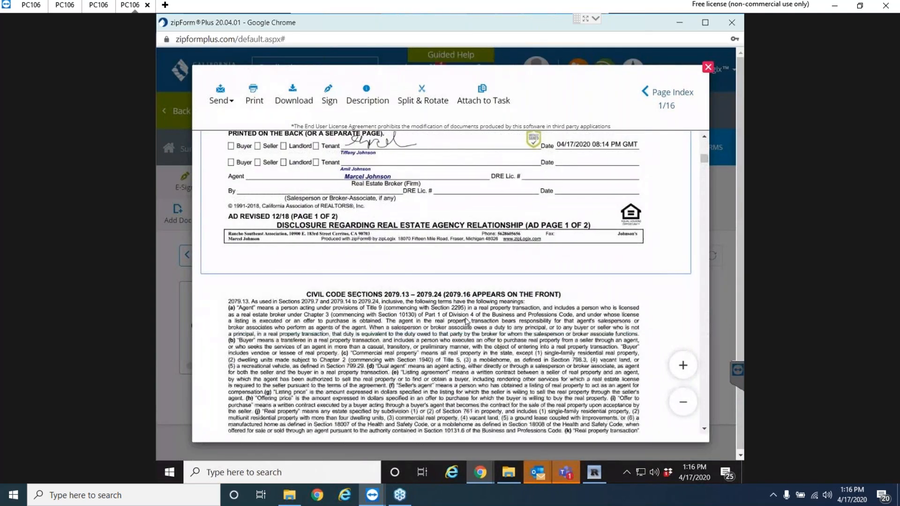
scroll(464, 319, up, 1)
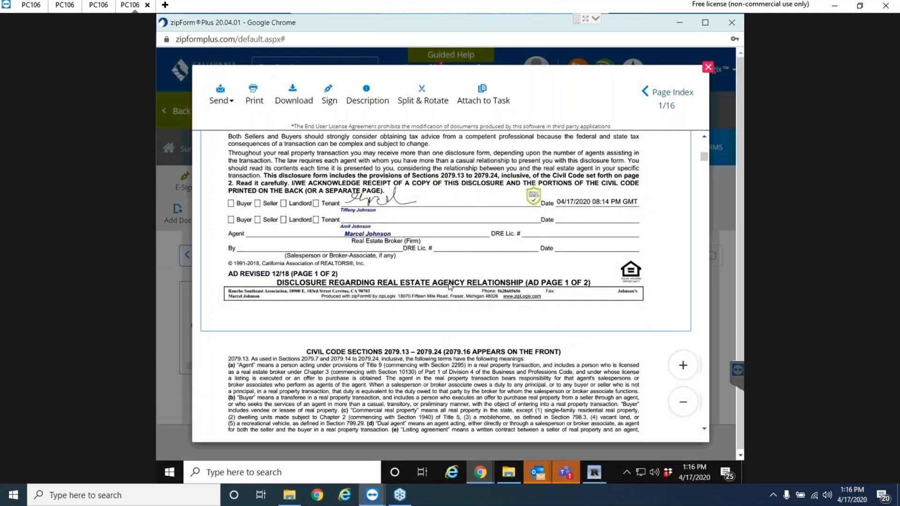
scroll(450, 287, down, 15)
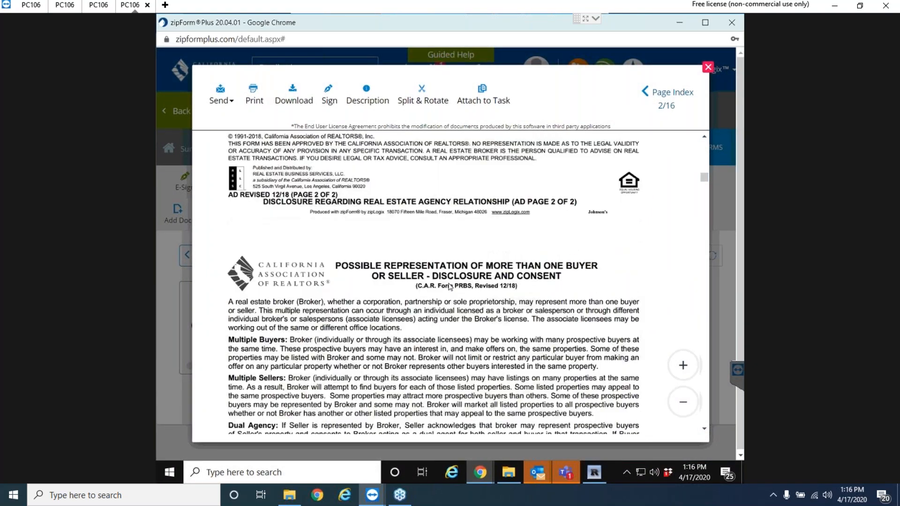
scroll(449, 287, down, 12)
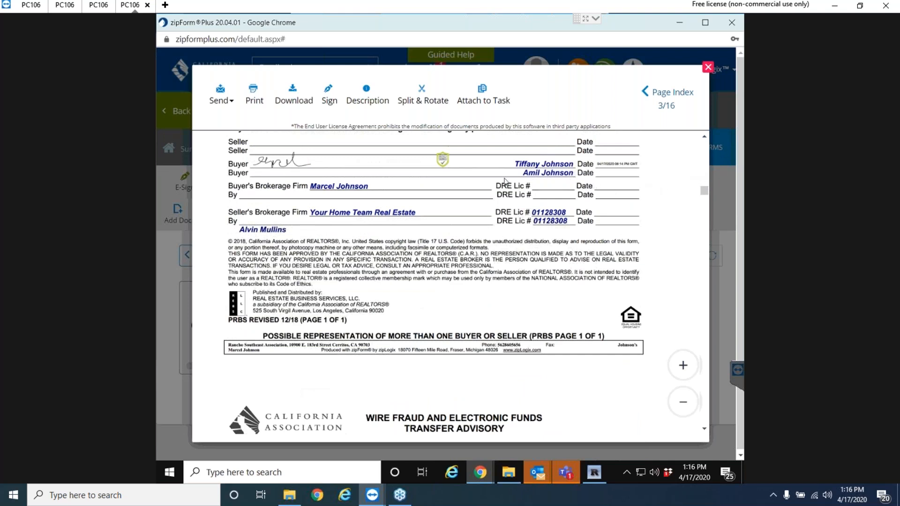
click(708, 68)
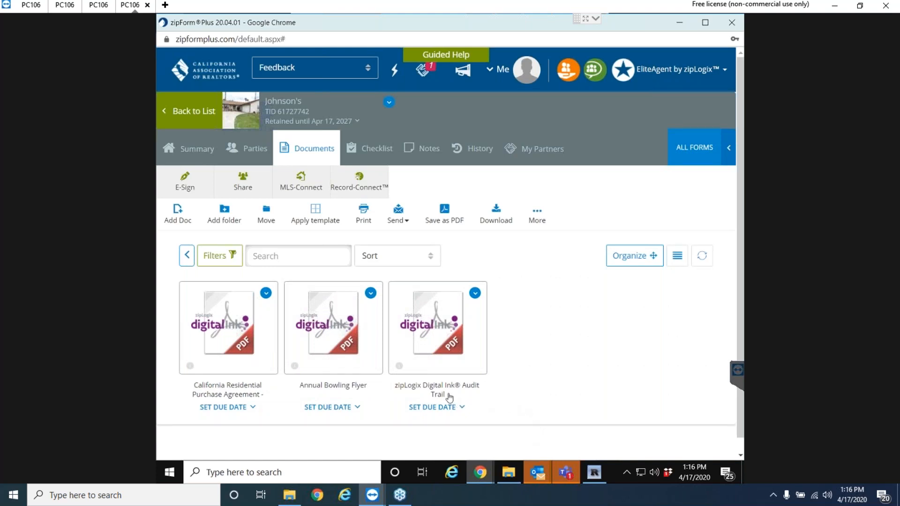
Go from Summary back to the transactions list and reopen the Johnson's Documents tab, twice.
click(187, 158)
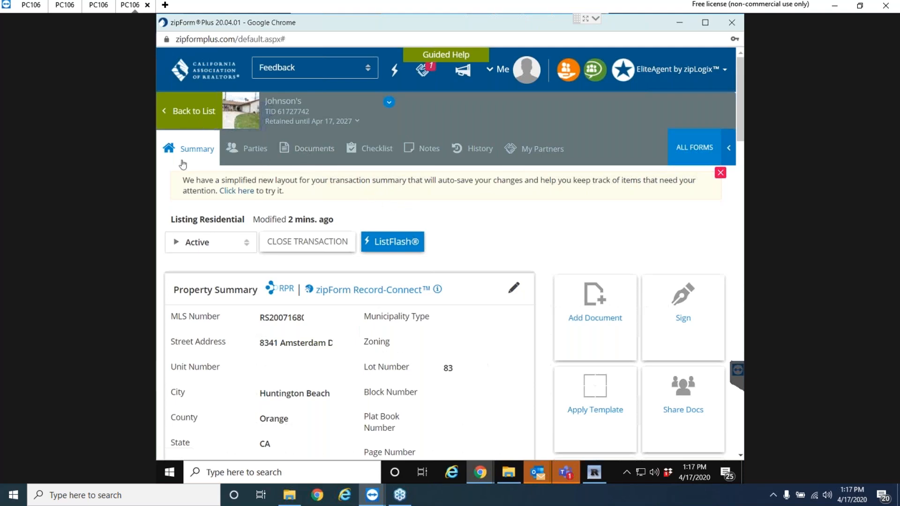
click(182, 122)
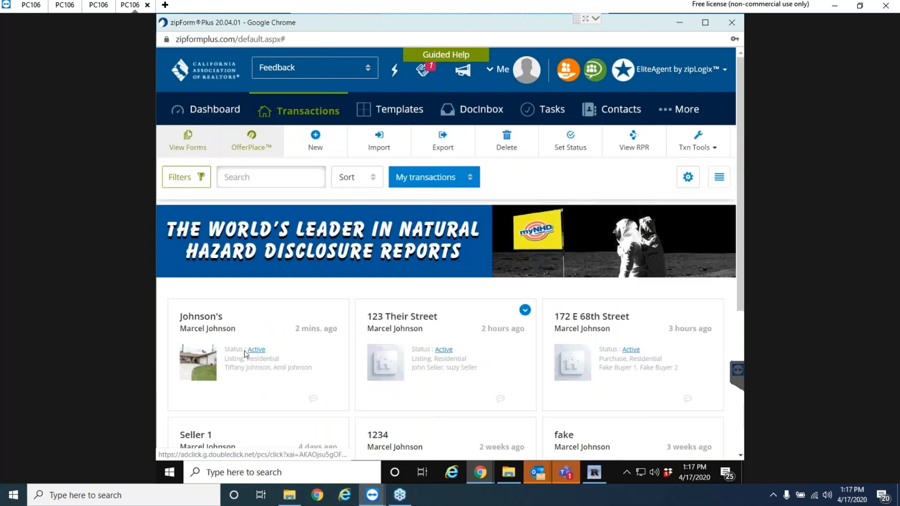
click(206, 330)
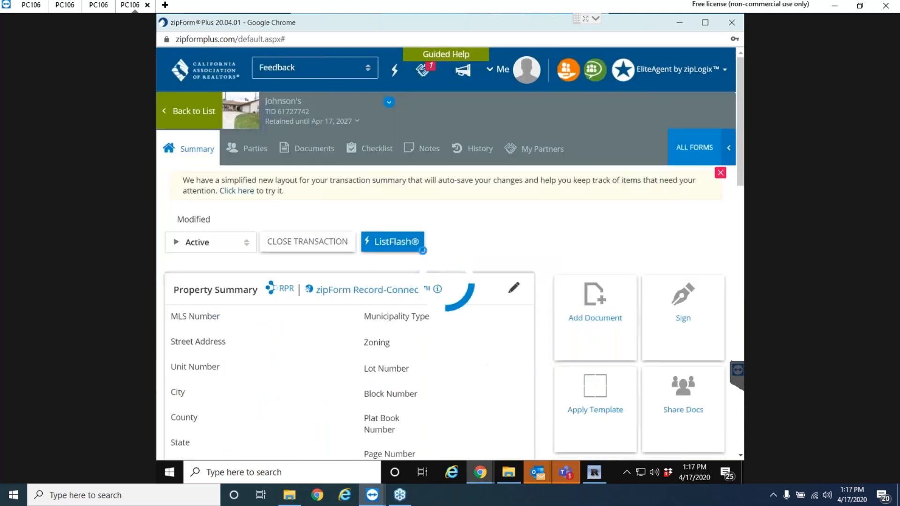
click(306, 149)
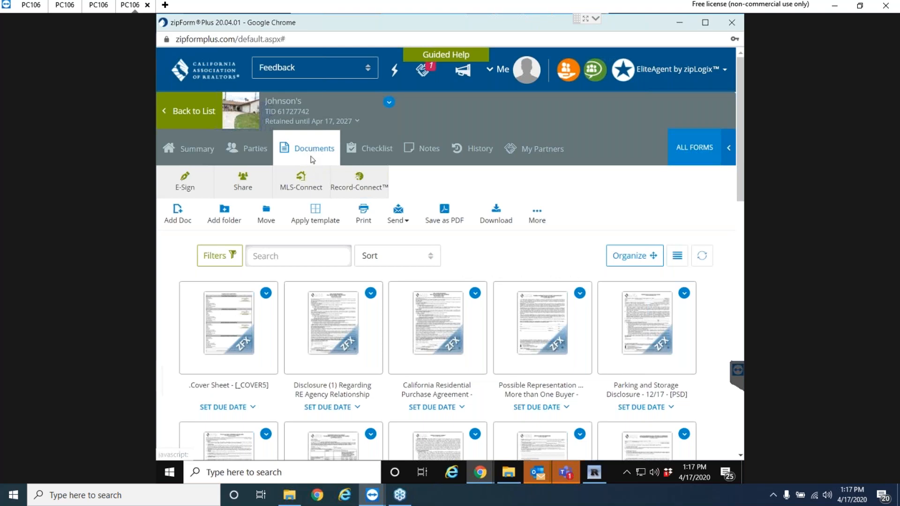
click(199, 120)
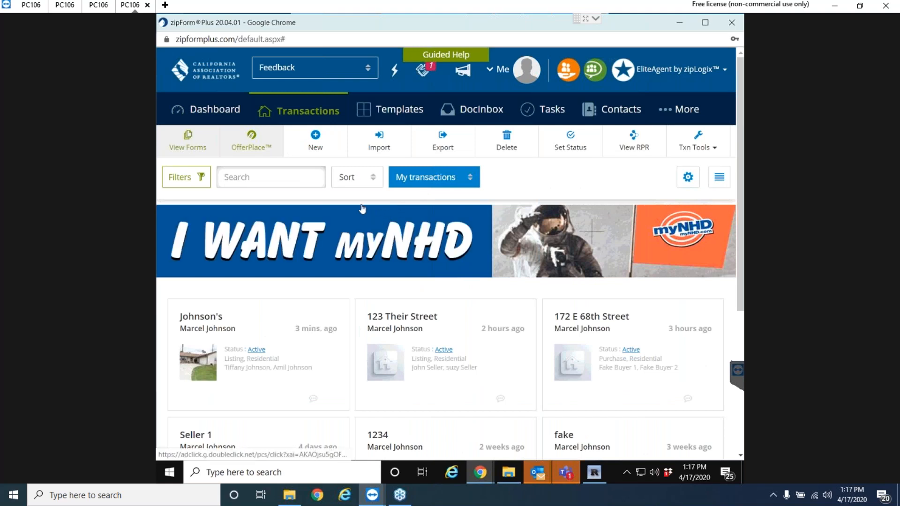
click(247, 315)
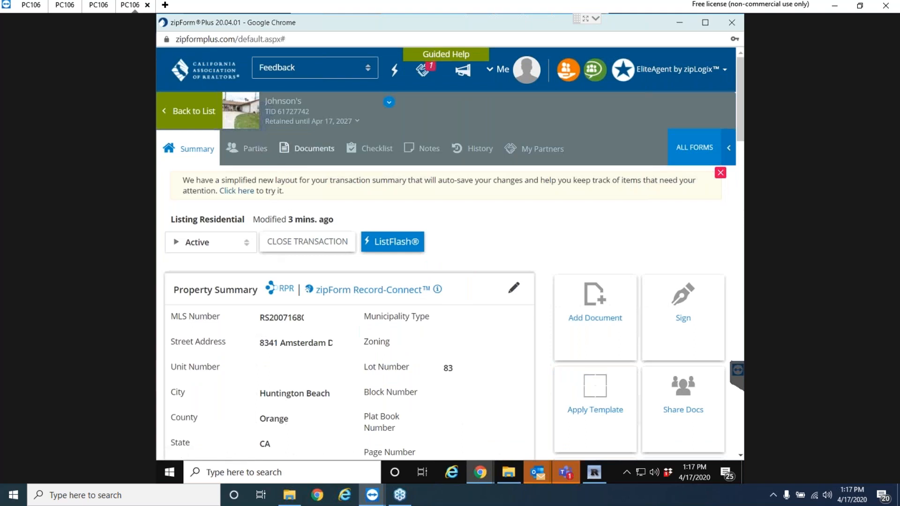
click(307, 150)
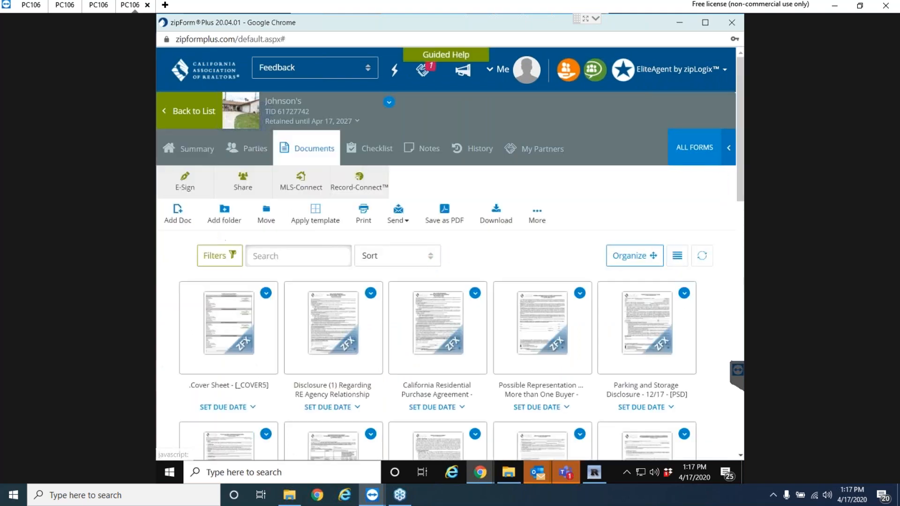
Create a new signature packet containing the California Residential Purchase Agreement.
click(184, 182)
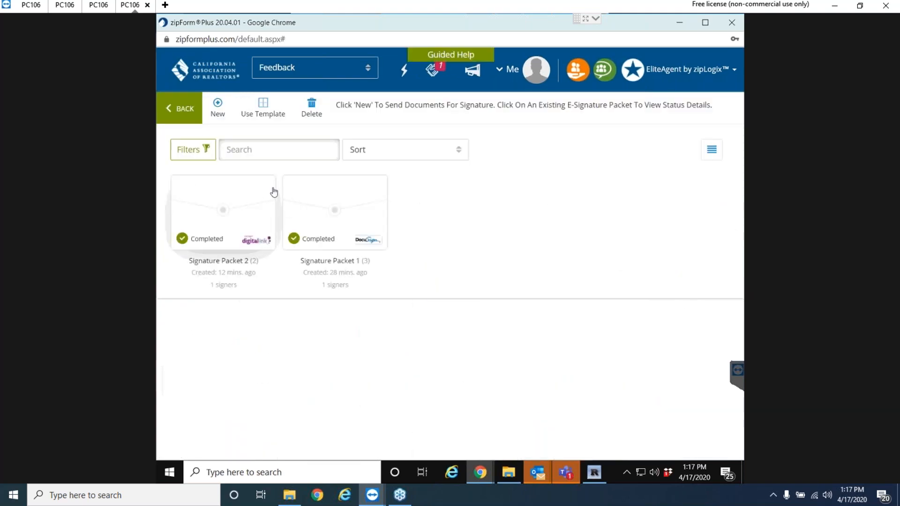
click(216, 112)
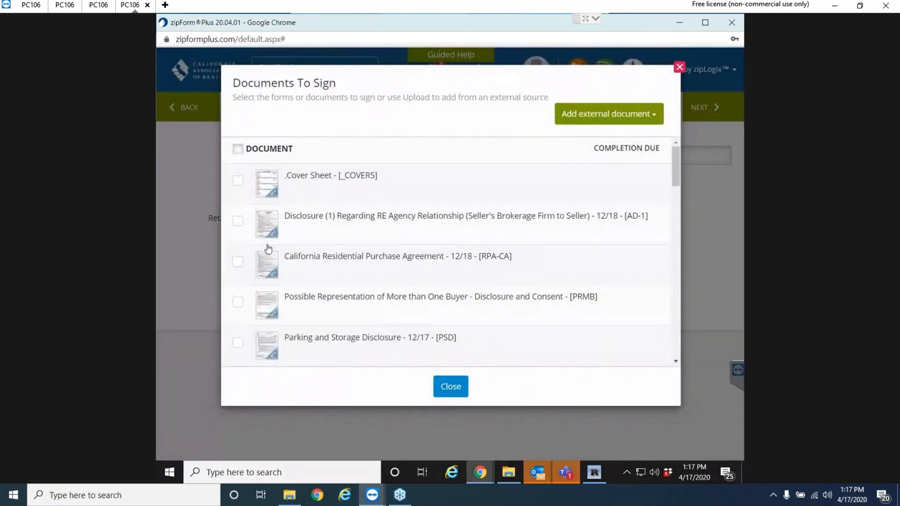
click(238, 264)
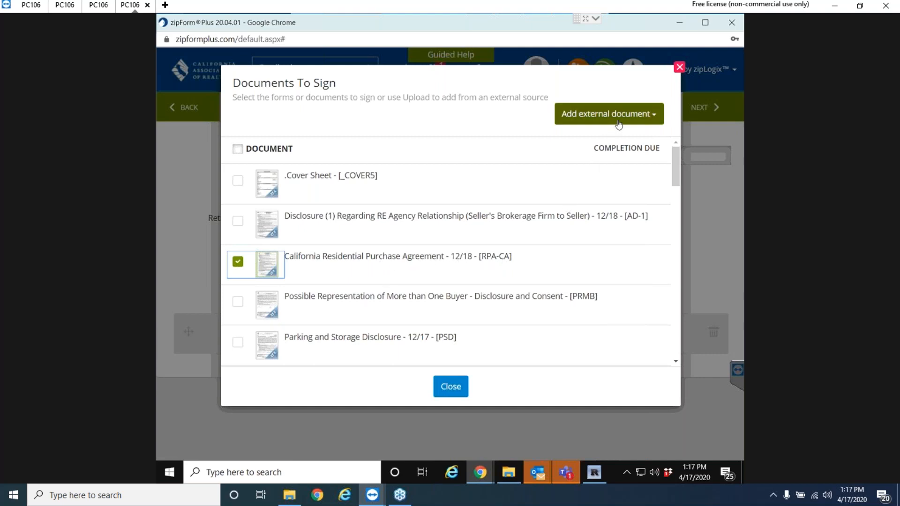
click(449, 387)
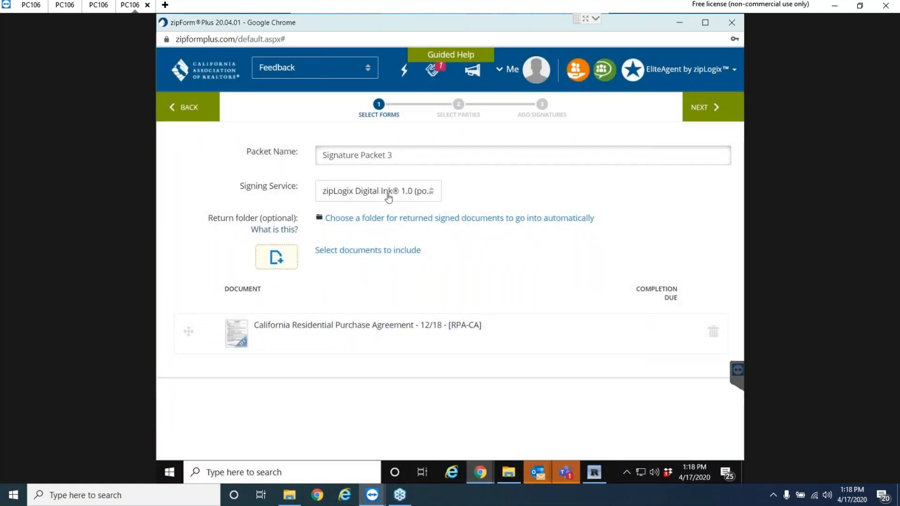
Set the packet's signing service to zipLogix Digital Ink 2.0 and continue.
click(420, 193)
click(388, 248)
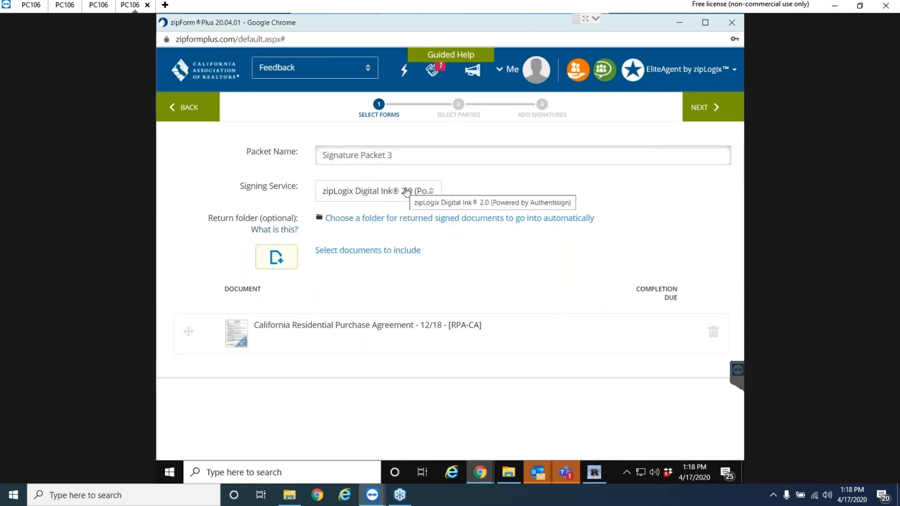
click(712, 109)
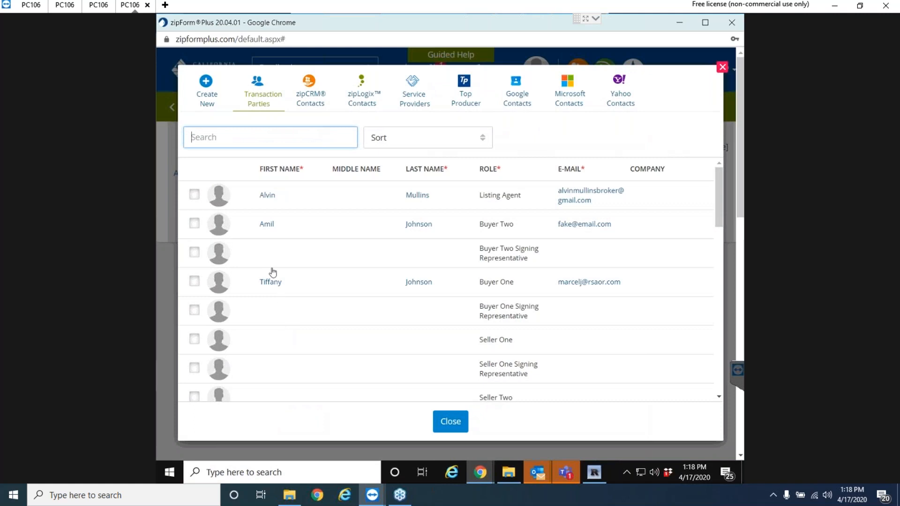
Add Buyer One as the packet's only signer, at signing order 1, and proceed.
click(195, 280)
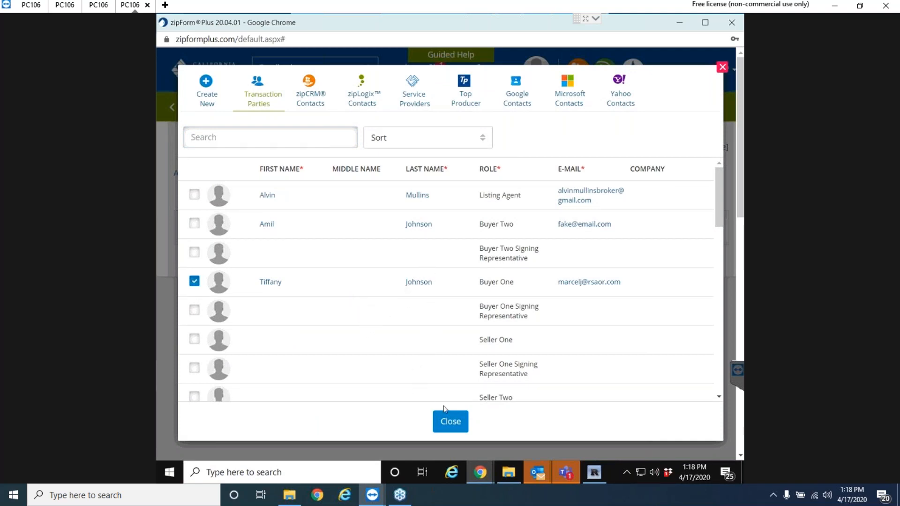
click(457, 429)
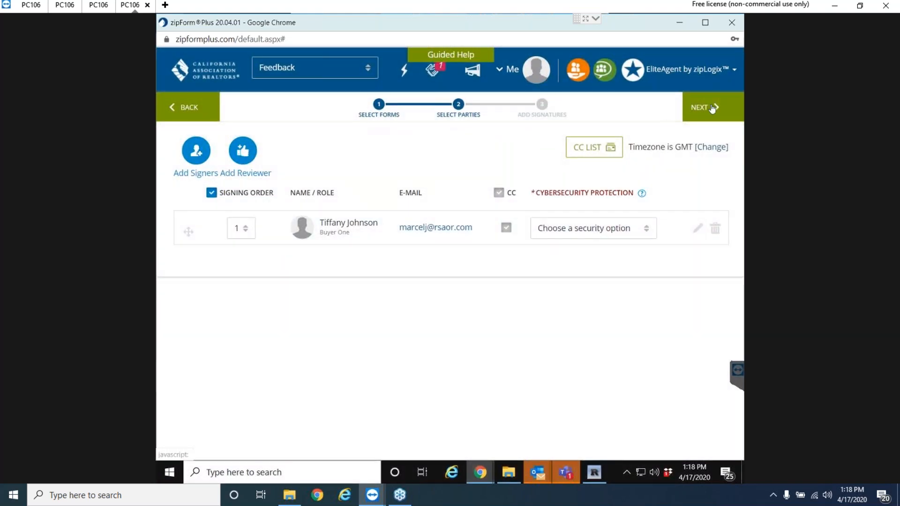
click(711, 107)
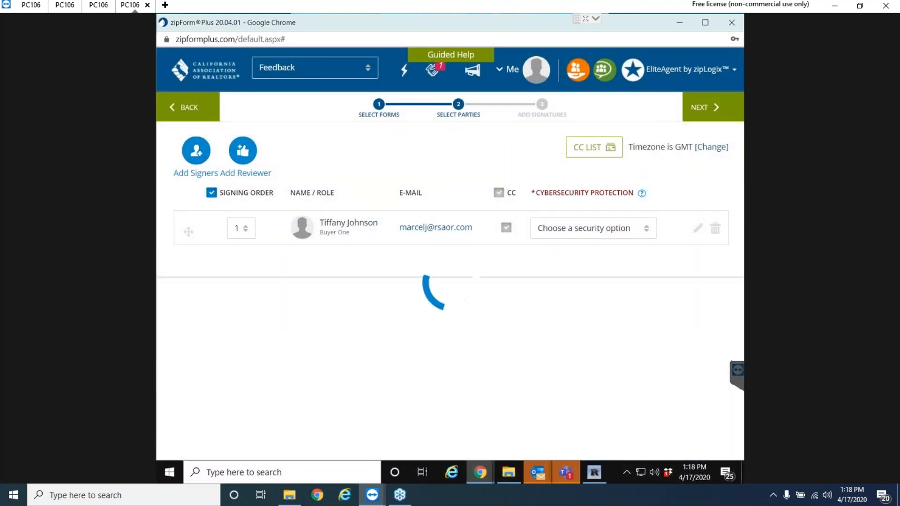
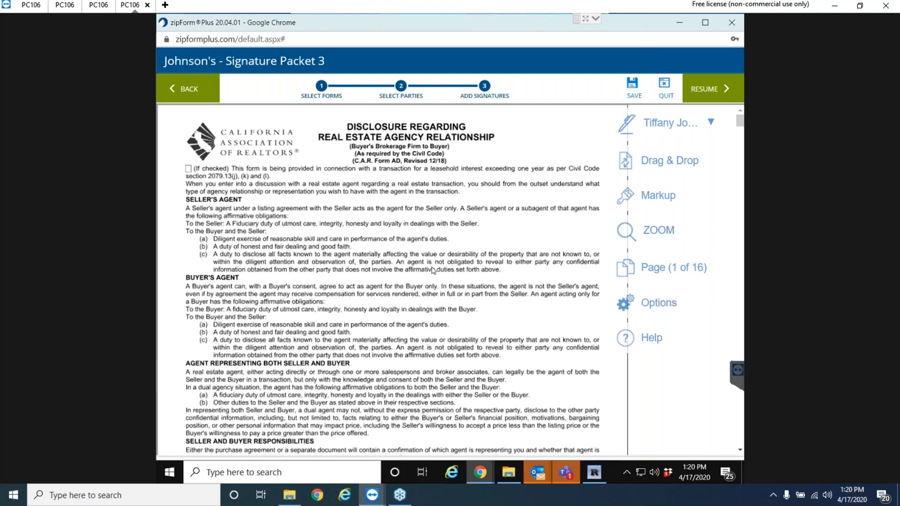
Scroll to the buyer signature block on page 1 of the agency disclosure.
scroll(434, 270, down, 8)
scroll(434, 271, up, 5)
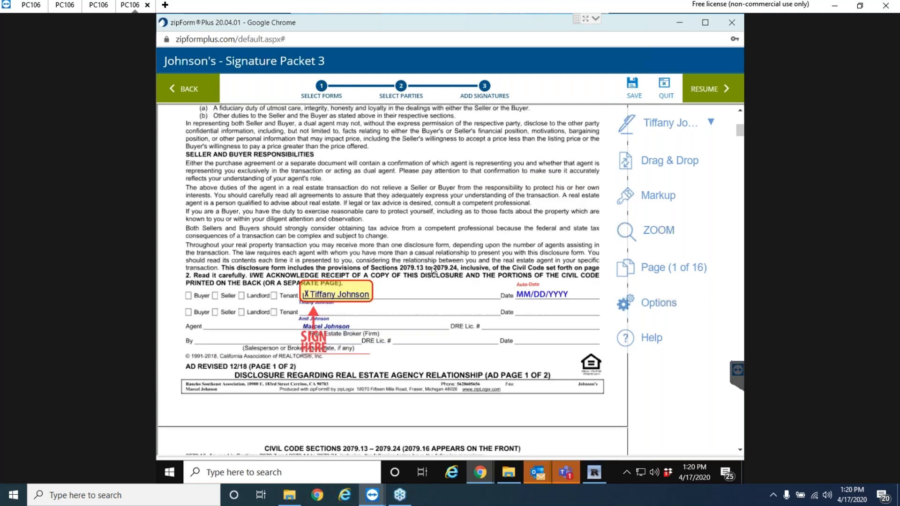
scroll(432, 271, up, 2)
scroll(452, 262, down, 5)
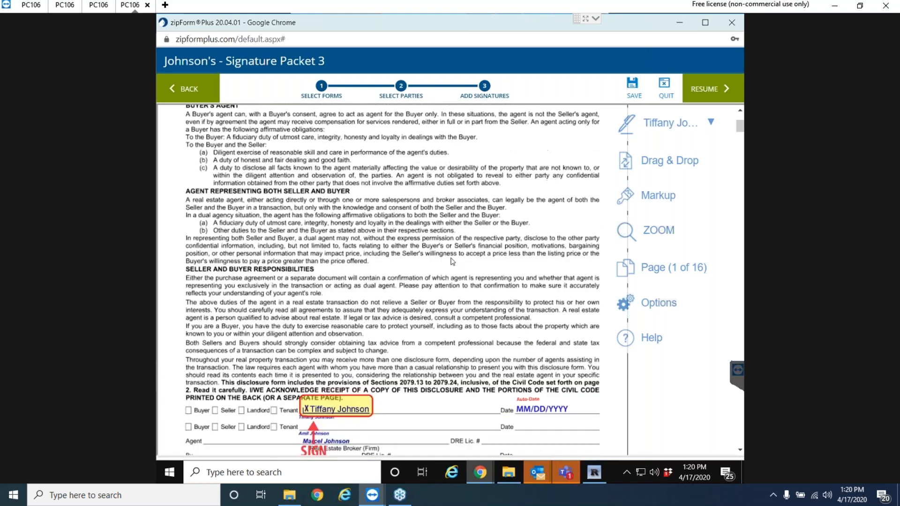
scroll(452, 262, down, 2)
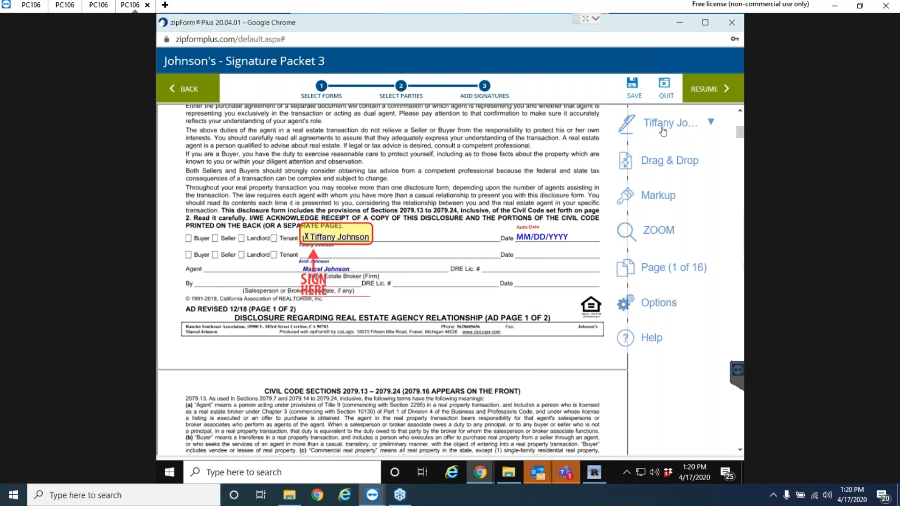
Check the packet's signer list and bring up the fields to place on the buyer line.
click(711, 124)
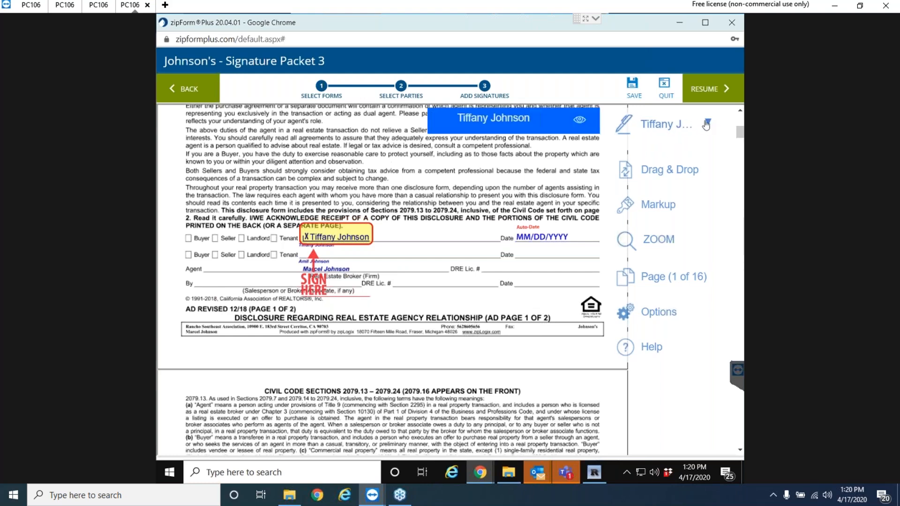
click(707, 124)
click(708, 124)
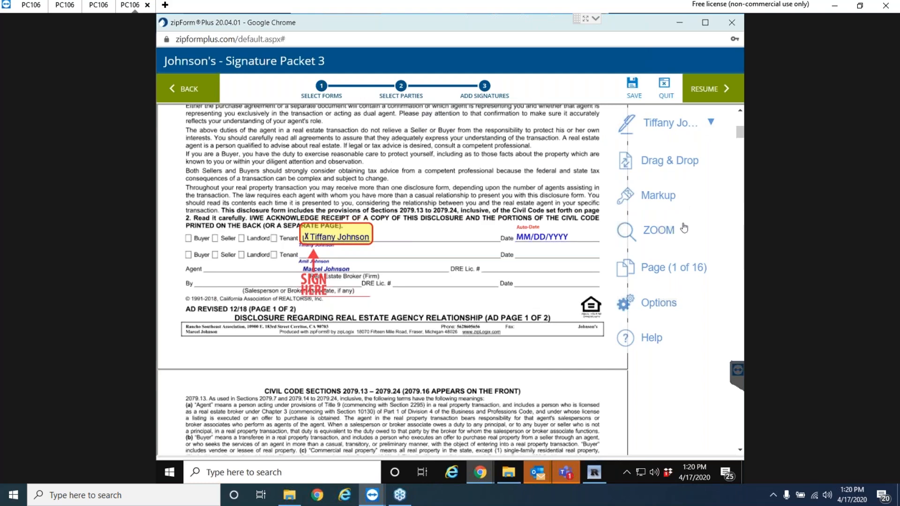
click(677, 158)
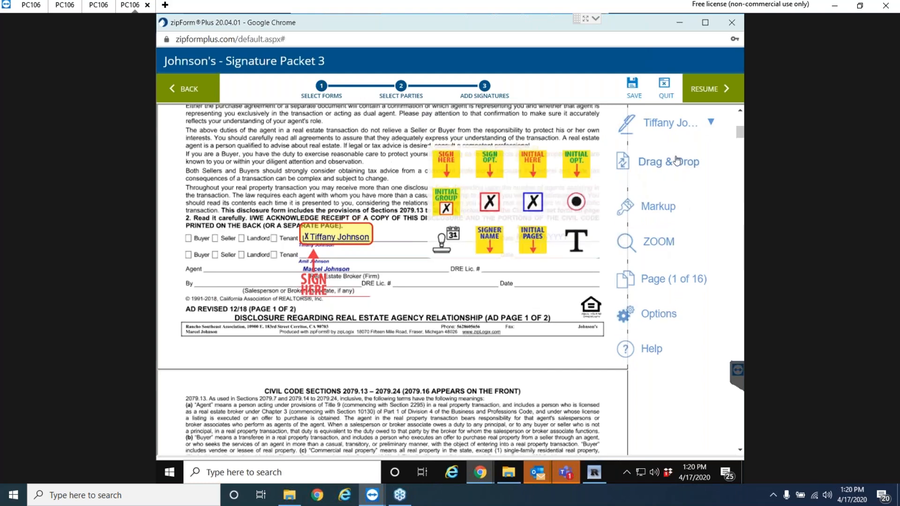
click(677, 161)
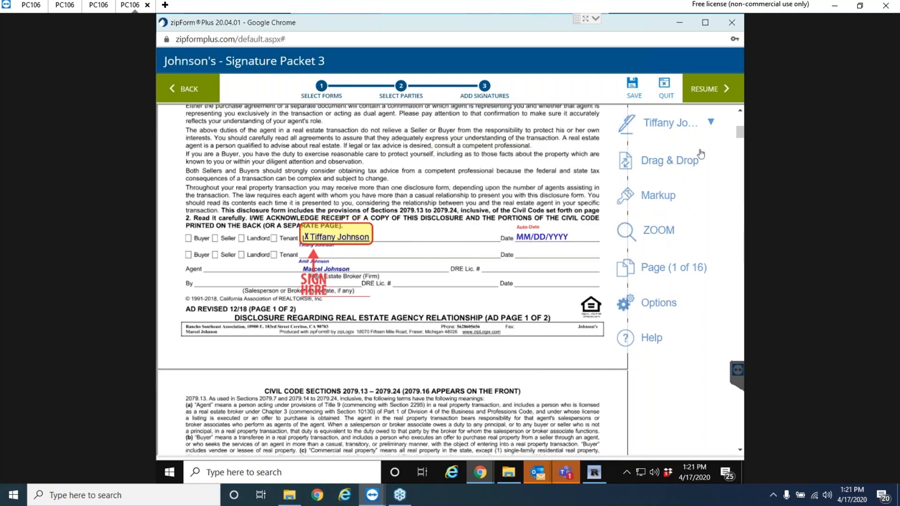
click(677, 164)
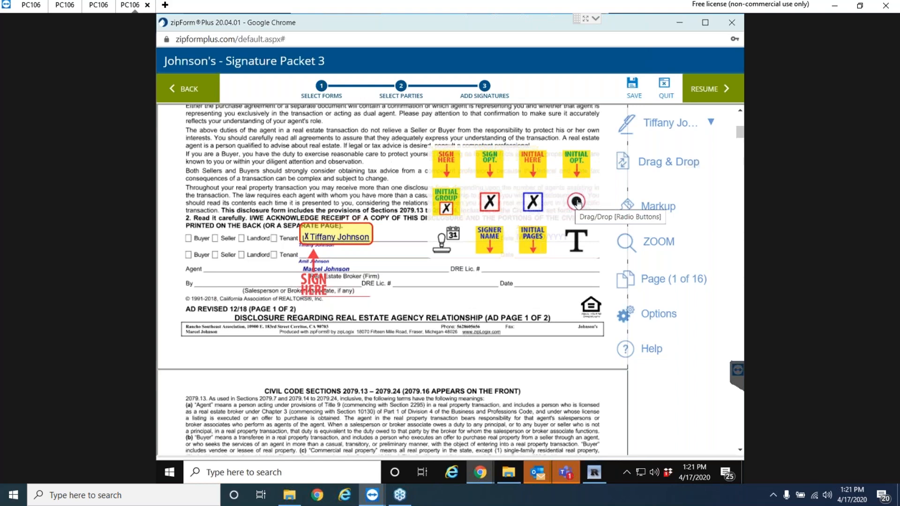
drag(577, 203, 200, 250)
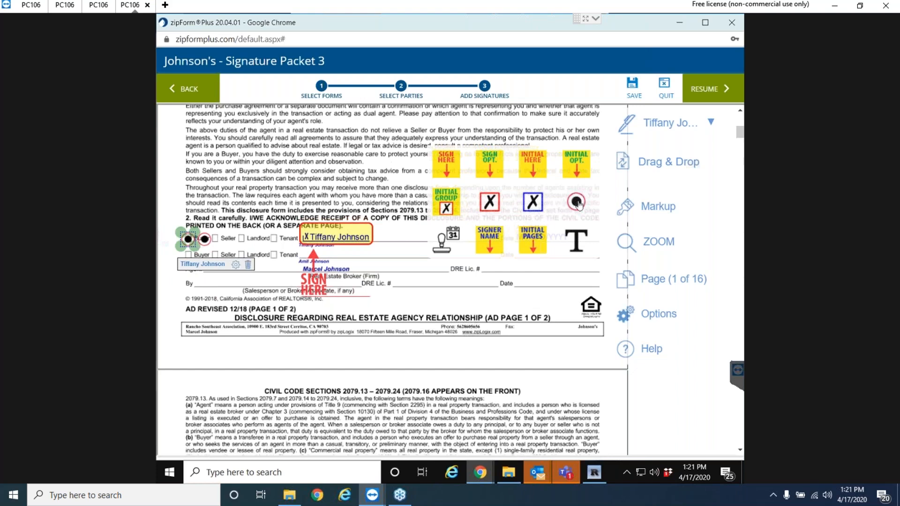
drag(578, 203, 258, 272)
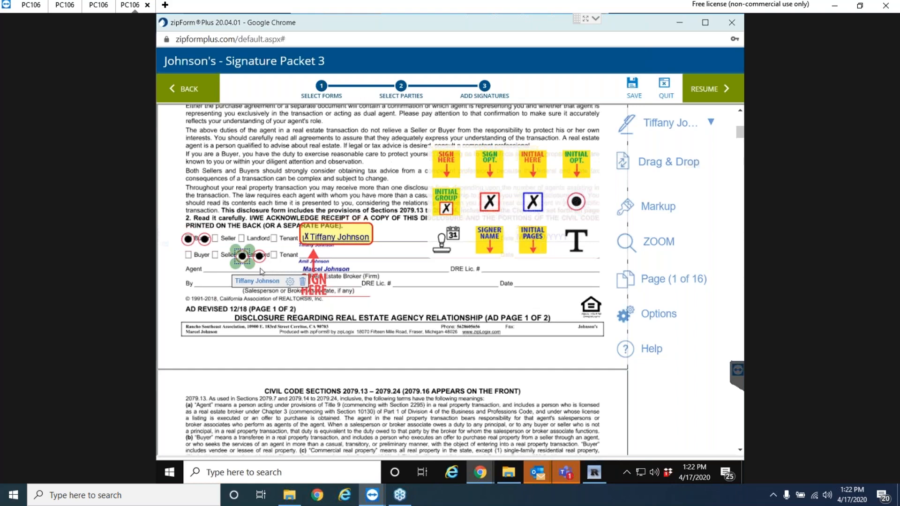
click(290, 282)
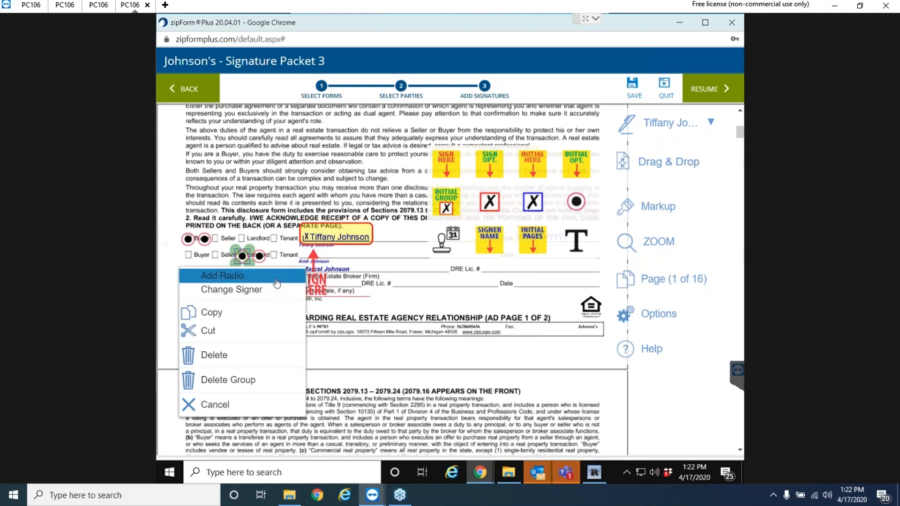
click(247, 364)
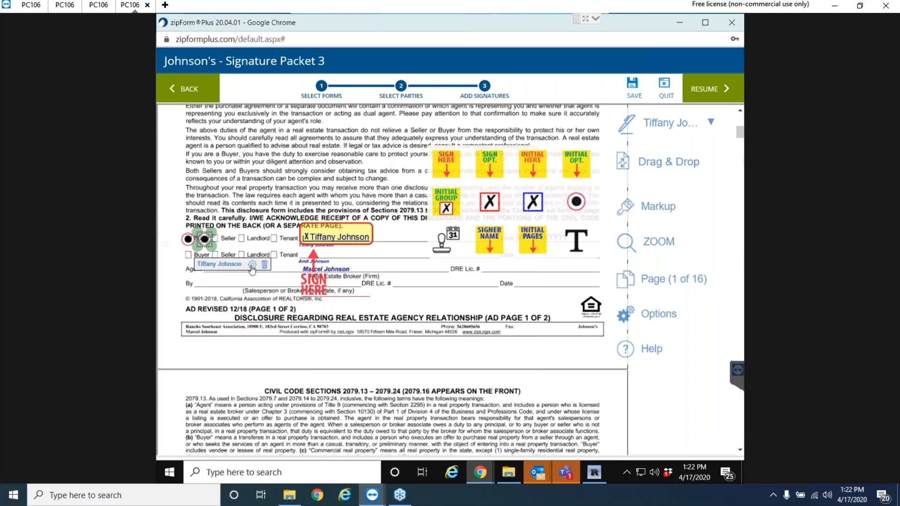
click(265, 267)
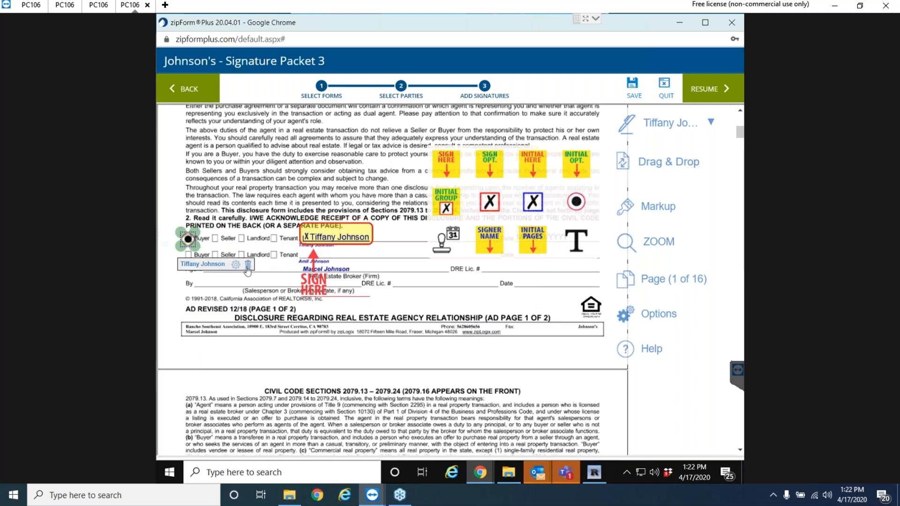
click(248, 266)
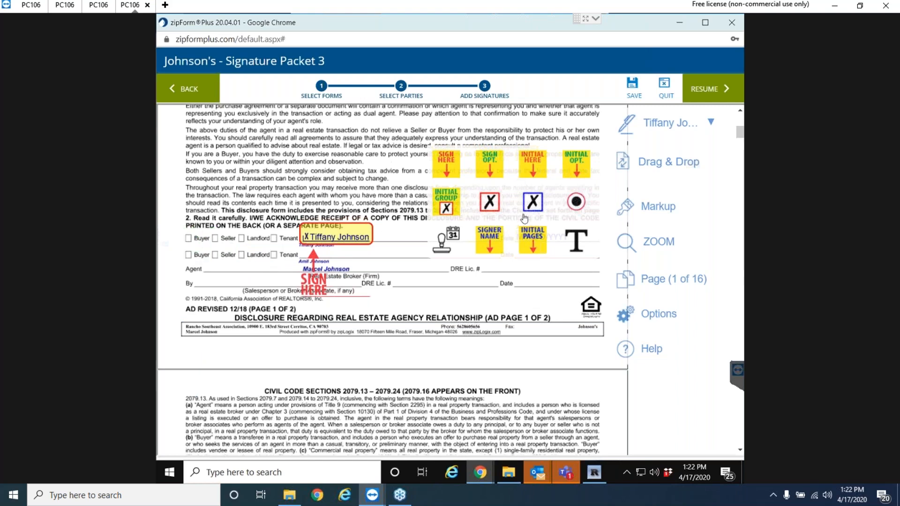
mouse_move(448, 168)
mouse_down()
mouse_move(309, 253)
mouse_move(229, 289)
mouse_move(220, 231)
mouse_up()
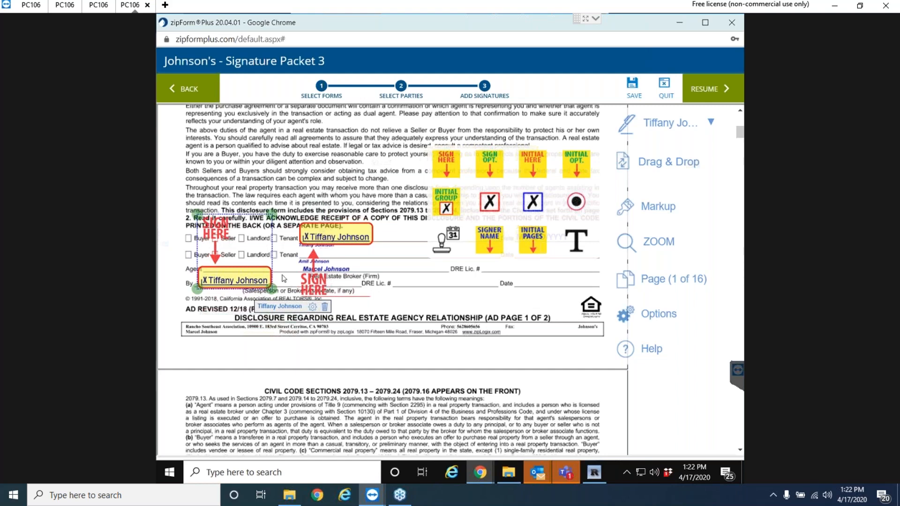
click(324, 308)
click(671, 165)
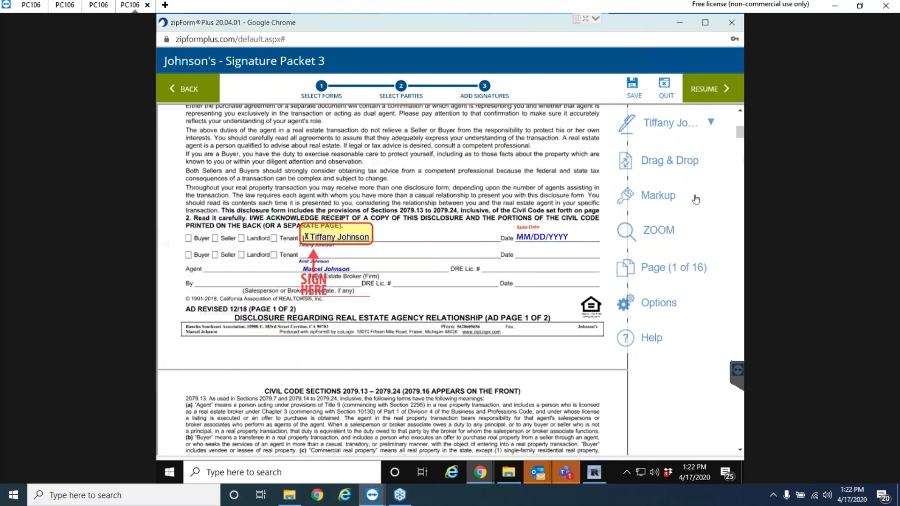
Review the tagged document, then resume and send Signature Packet 3's signing invitation.
click(678, 200)
scroll(559, 285, down, 3)
scroll(560, 285, down, 12)
scroll(534, 282, up, 15)
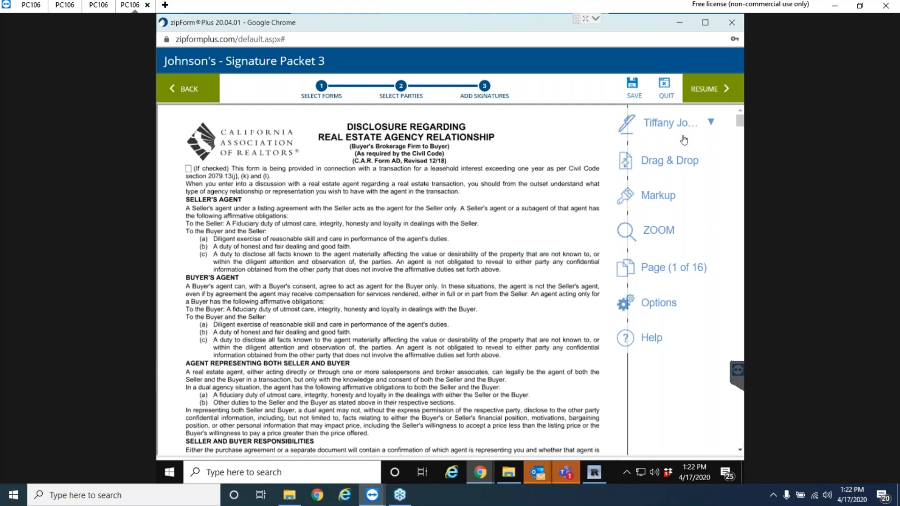
click(716, 93)
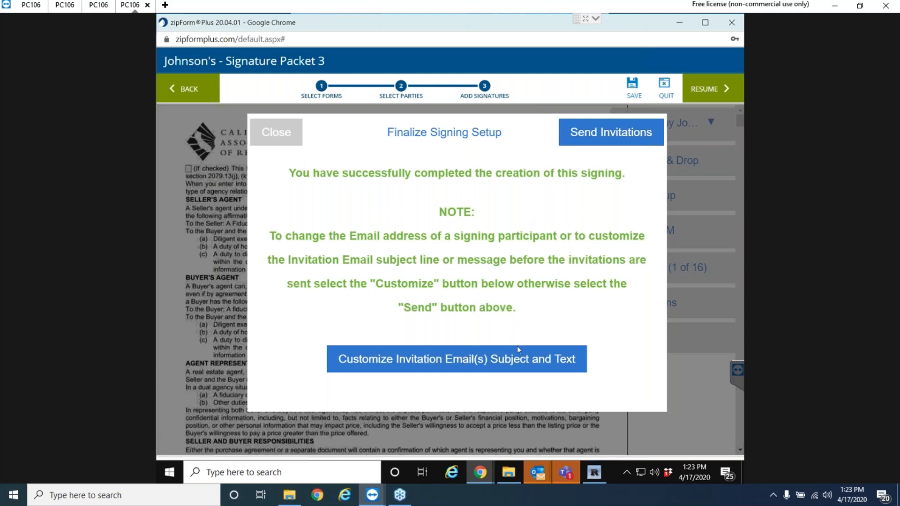
click(605, 134)
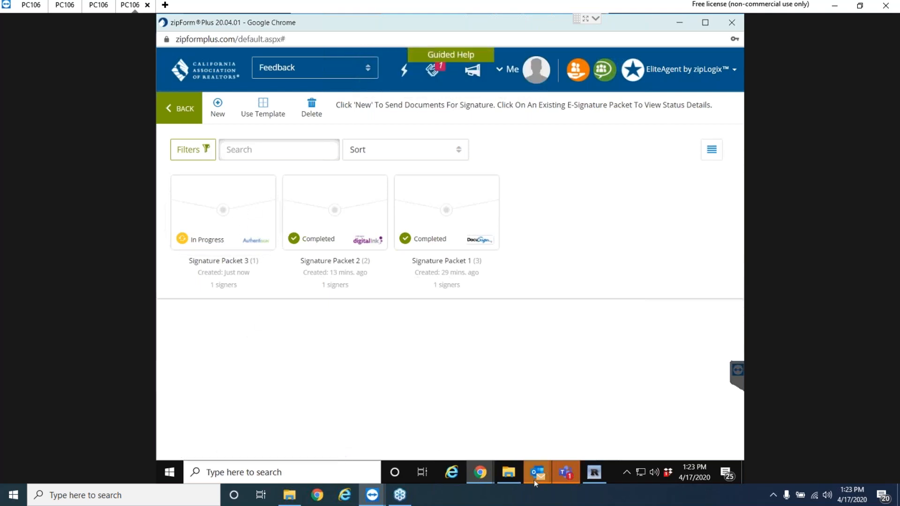
mouse_move(533, 478)
click(441, 417)
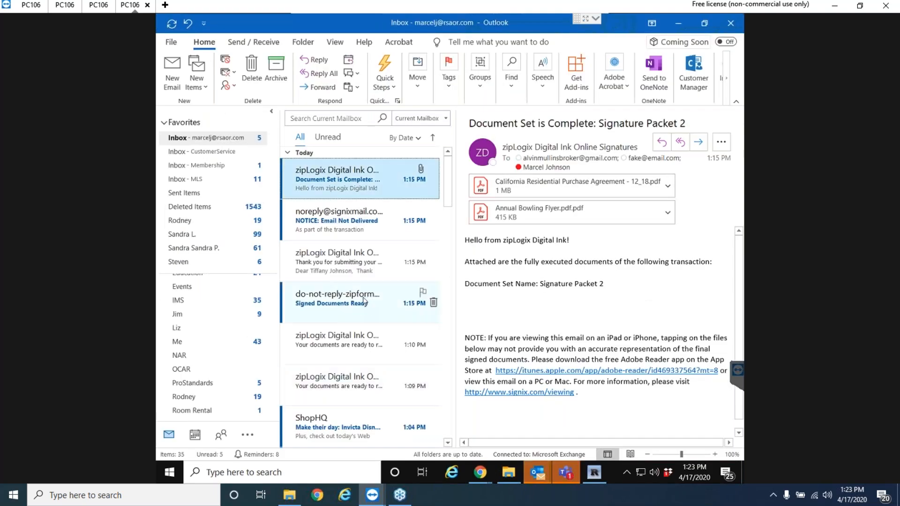
click(175, 151)
click(191, 141)
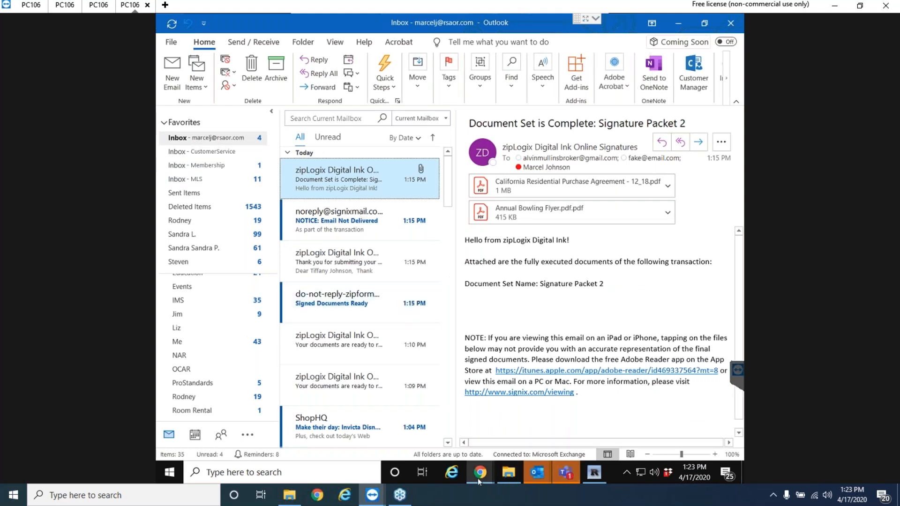
mouse_move(478, 487)
click(504, 438)
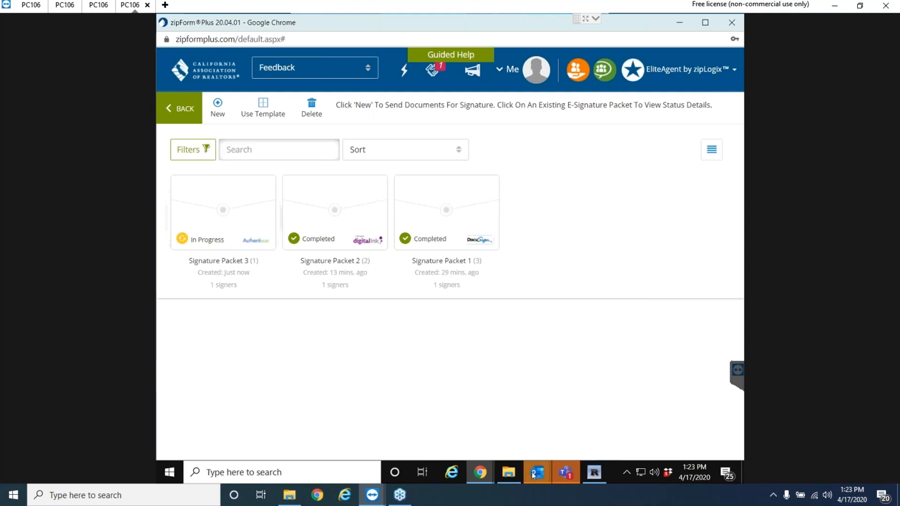
mouse_move(530, 460)
click(422, 373)
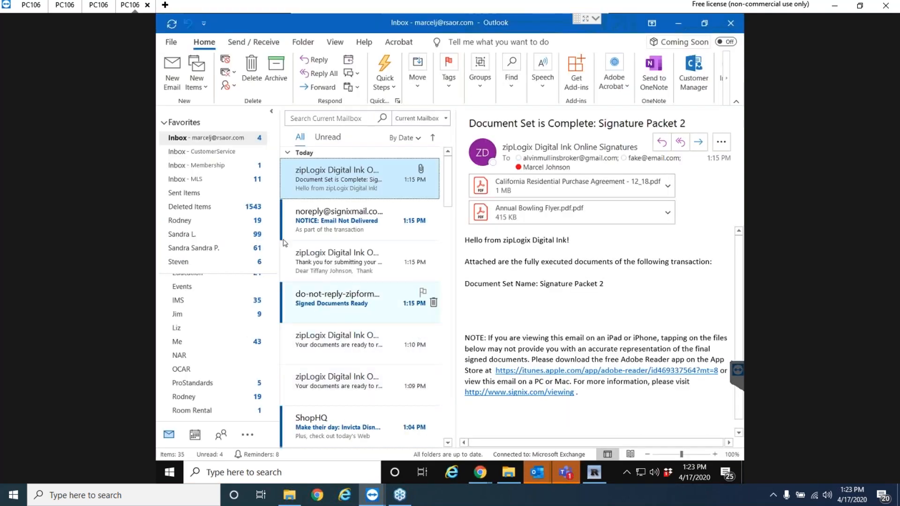
click(179, 138)
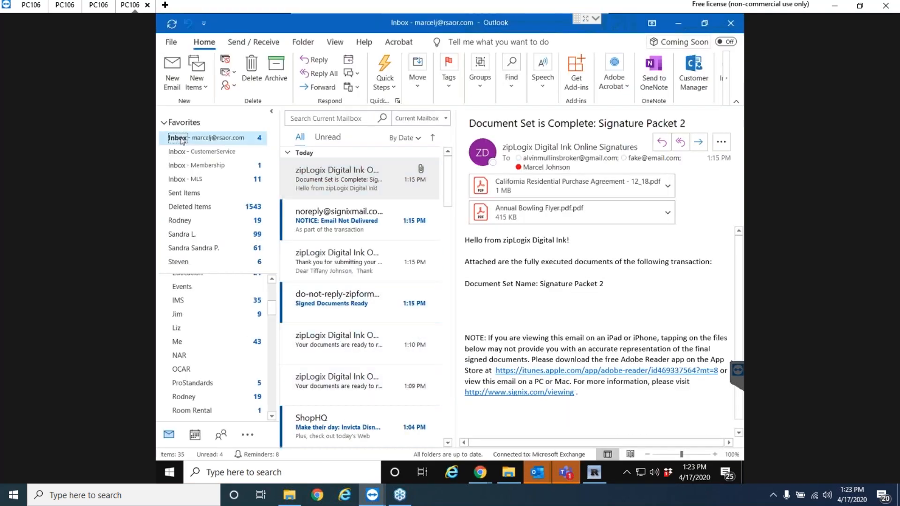
click(220, 151)
key(Up)
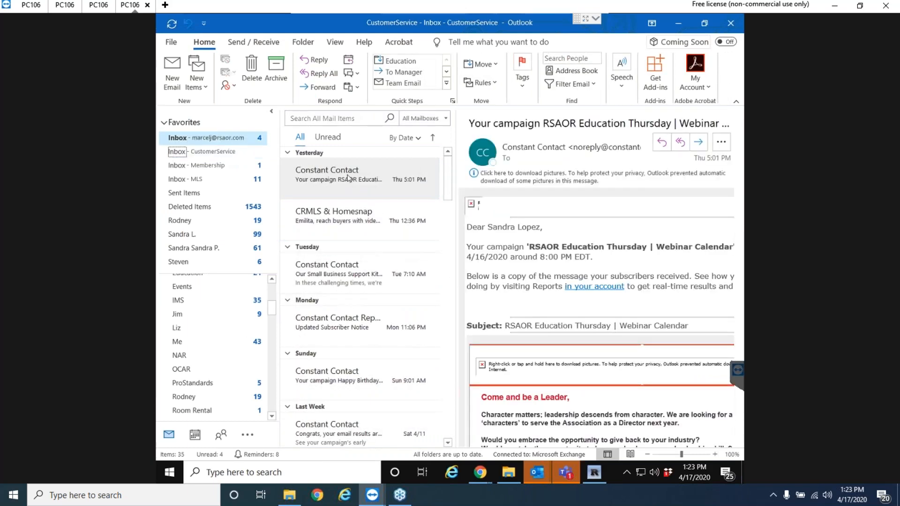
click(678, 23)
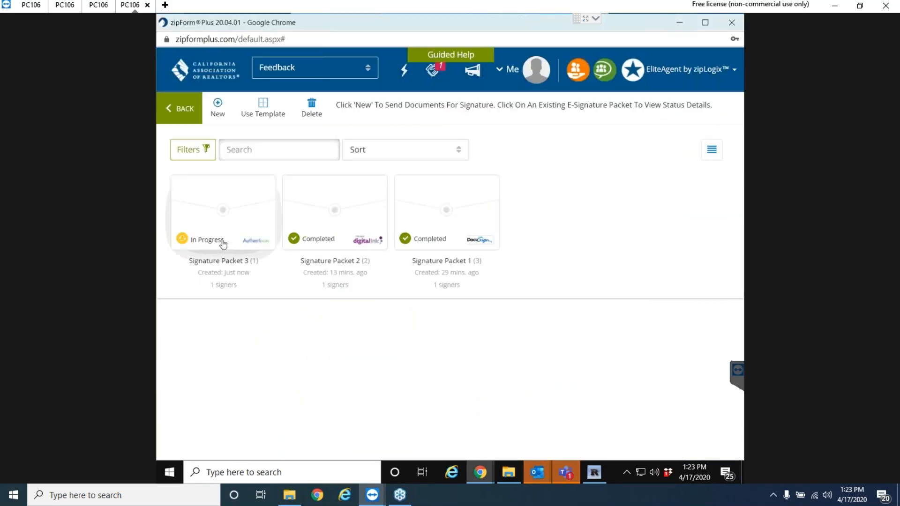
Resend Signature Packet 3's invitation, back out of cancelling the signing, and close its details.
click(225, 261)
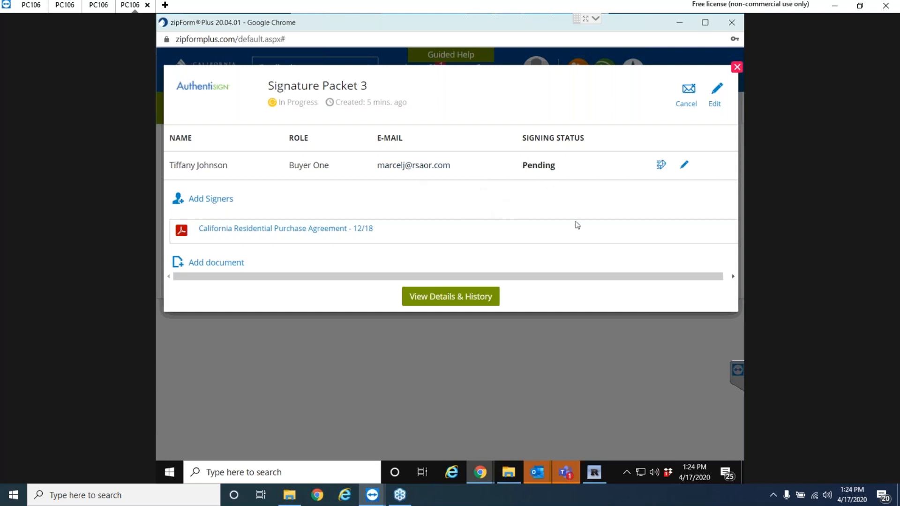
click(662, 165)
click(688, 94)
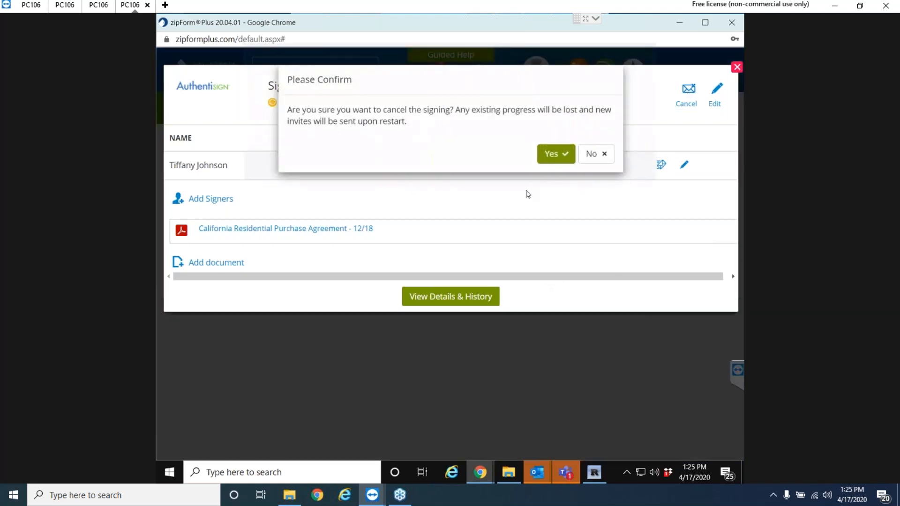
click(603, 154)
click(737, 67)
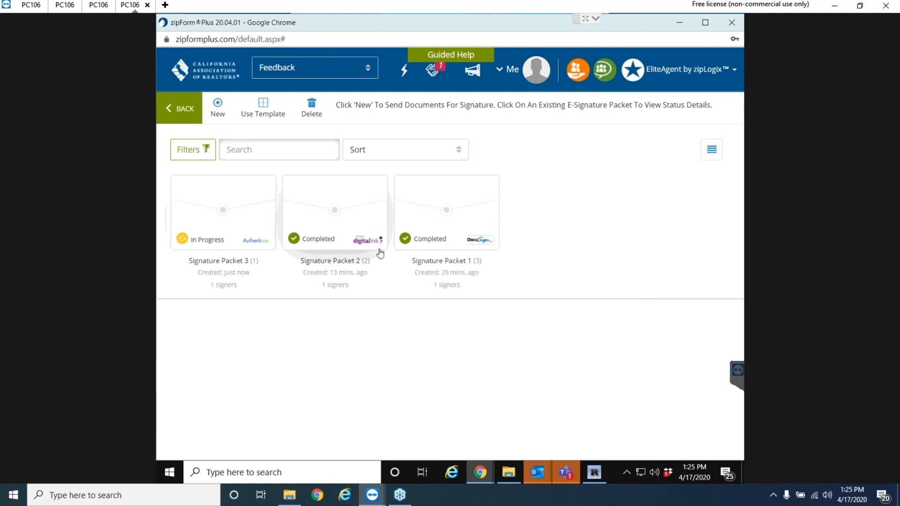
Go back from the E-Sign packets view to the transaction's Documents tab.
click(175, 112)
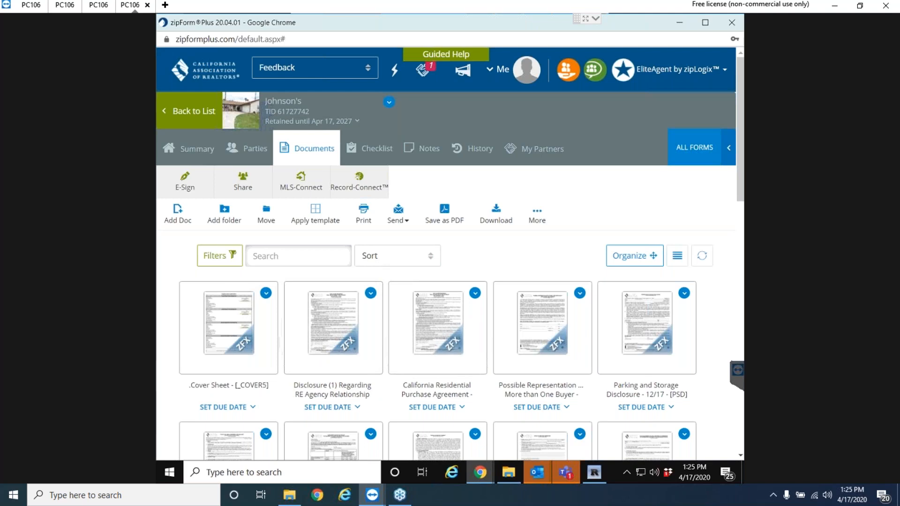
Leave the transaction's documents for the main Transactions list.
click(178, 113)
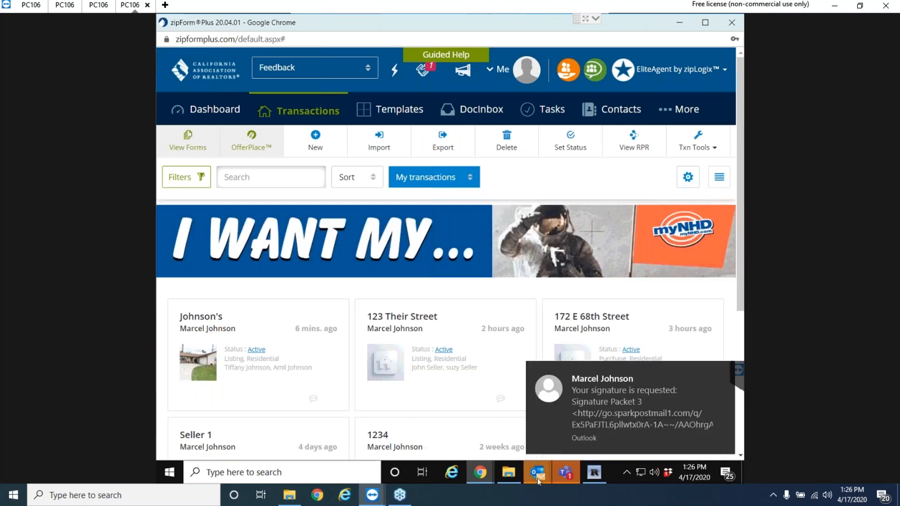
Open the newest Signature Packet 3 request in Outlook, download its pictures, and start signing.
mouse_move(537, 476)
click(428, 406)
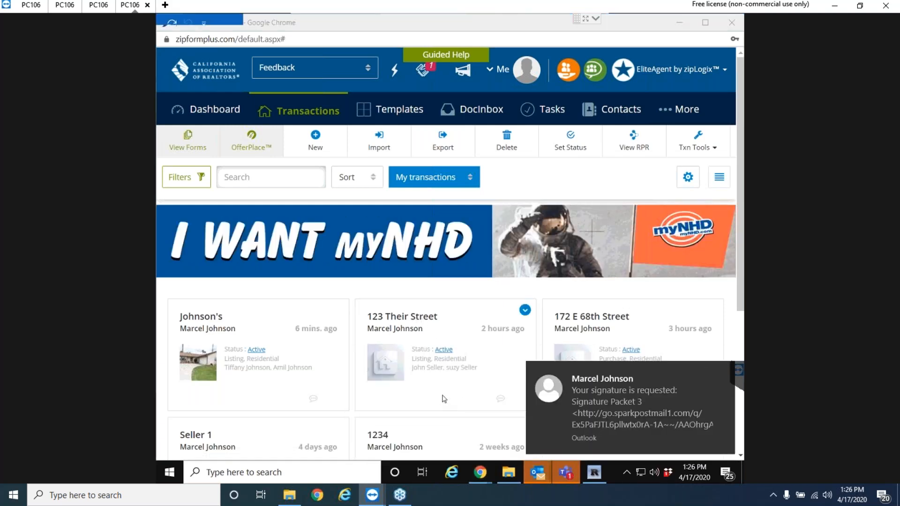
click(321, 175)
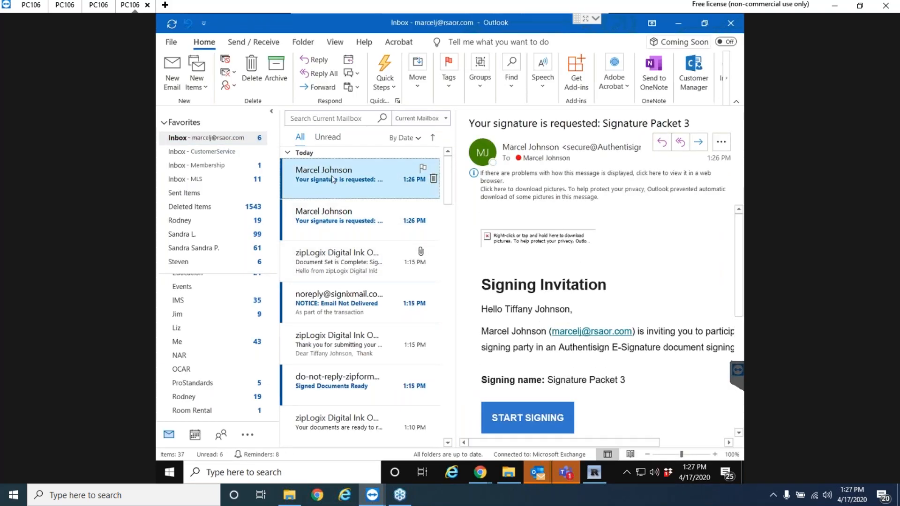
click(516, 187)
click(520, 195)
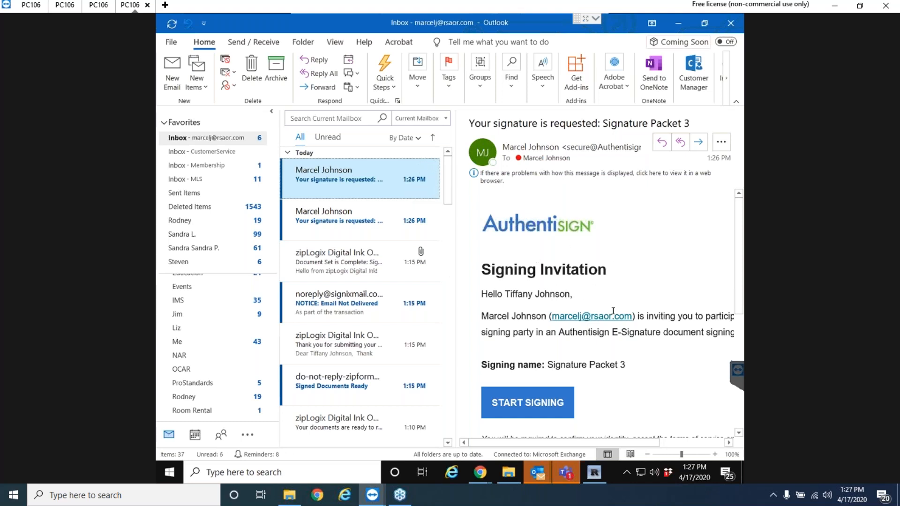
scroll(628, 320, down, 2)
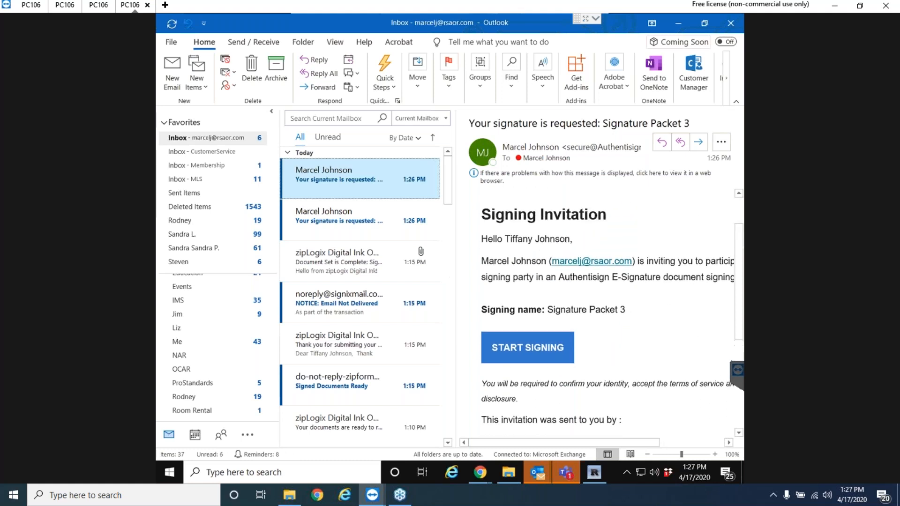
click(525, 322)
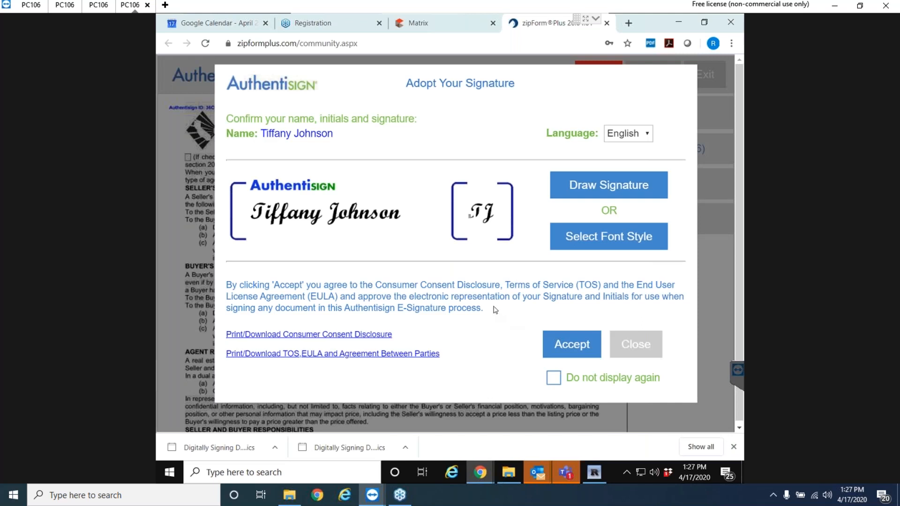
Try a script-font signature, then draw a handwritten signature and initials instead.
click(604, 242)
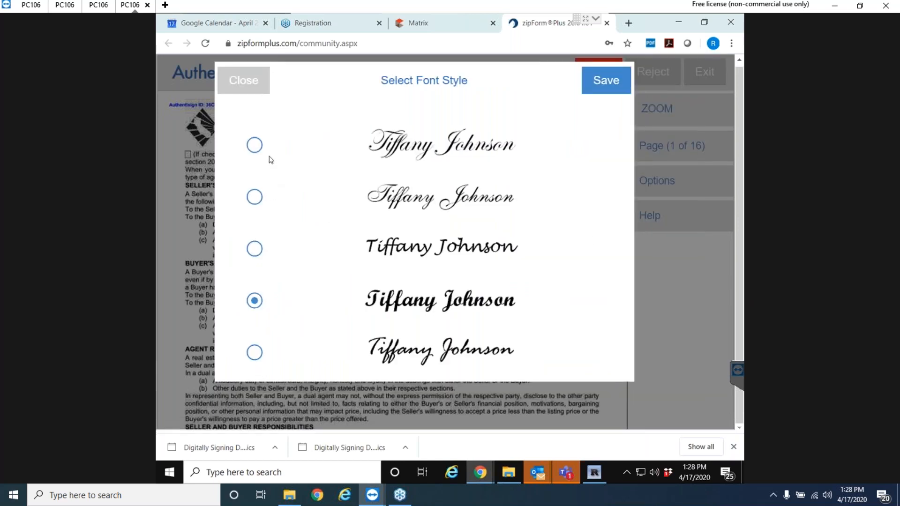
click(253, 199)
click(600, 83)
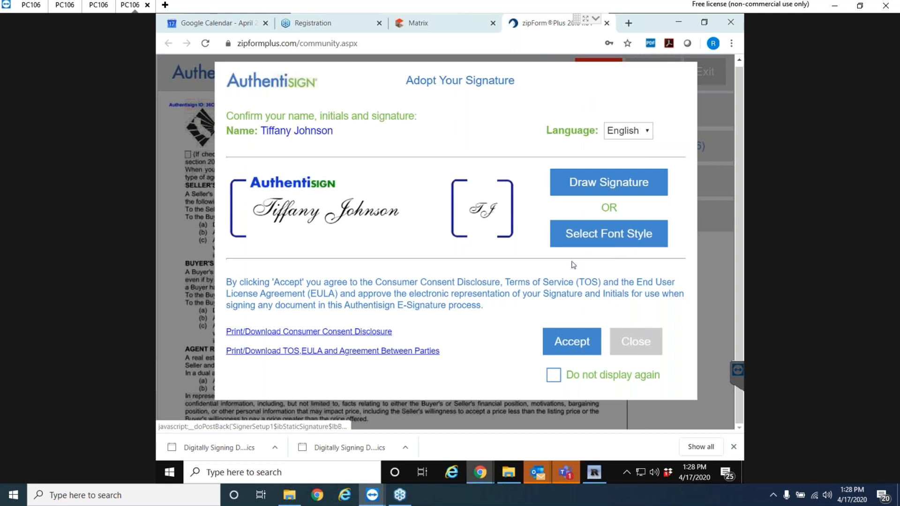
click(621, 187)
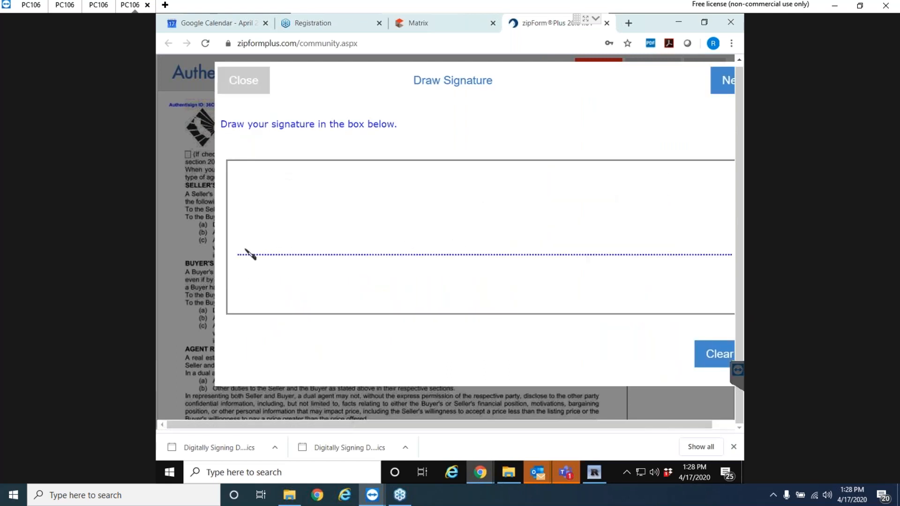
mouse_move(240, 254)
mouse_down()
mouse_move(254, 252)
mouse_move(289, 206)
mouse_move(281, 245)
mouse_move(360, 234)
mouse_move(353, 255)
mouse_move(399, 233)
mouse_move(432, 275)
mouse_move(566, 199)
mouse_move(641, 246)
mouse_move(722, 244)
mouse_up()
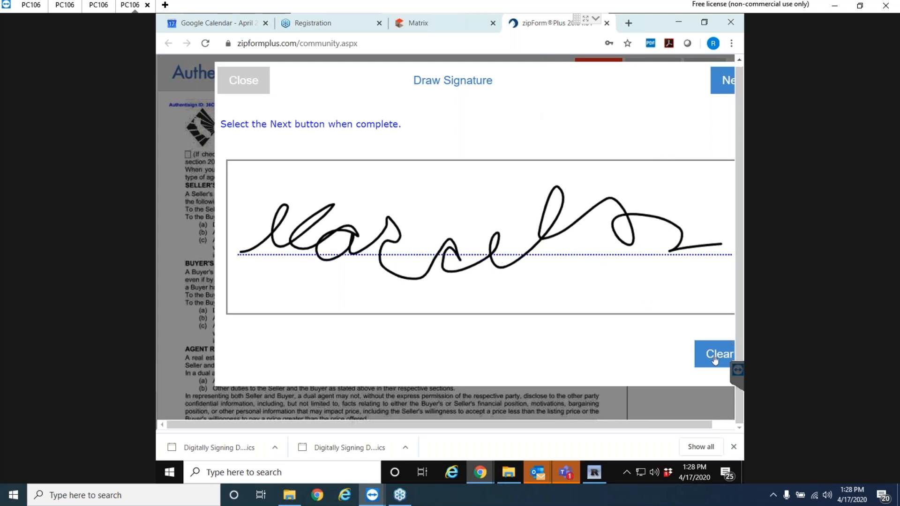
drag(531, 426, 553, 425)
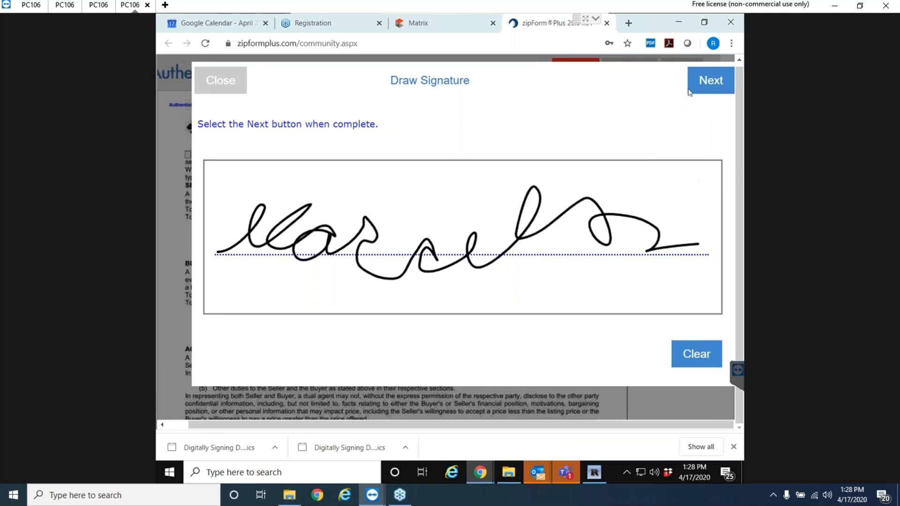
click(709, 89)
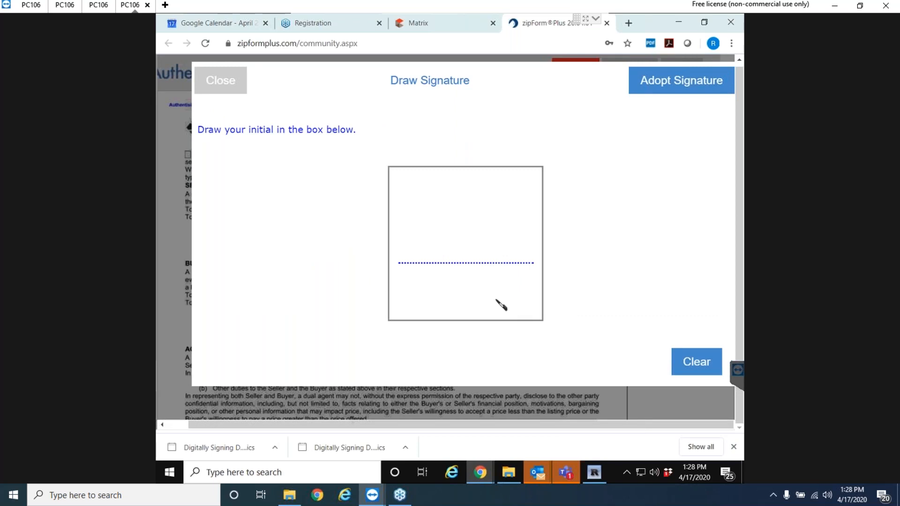
mouse_move(399, 259)
mouse_down()
mouse_move(443, 215)
mouse_move(441, 241)
mouse_move(446, 234)
mouse_move(458, 260)
mouse_move(445, 309)
mouse_move(538, 234)
mouse_up()
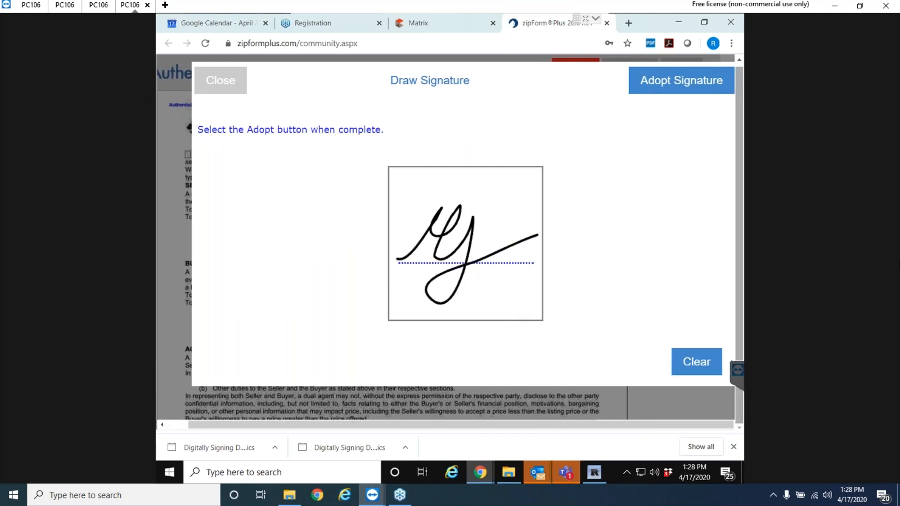
click(683, 84)
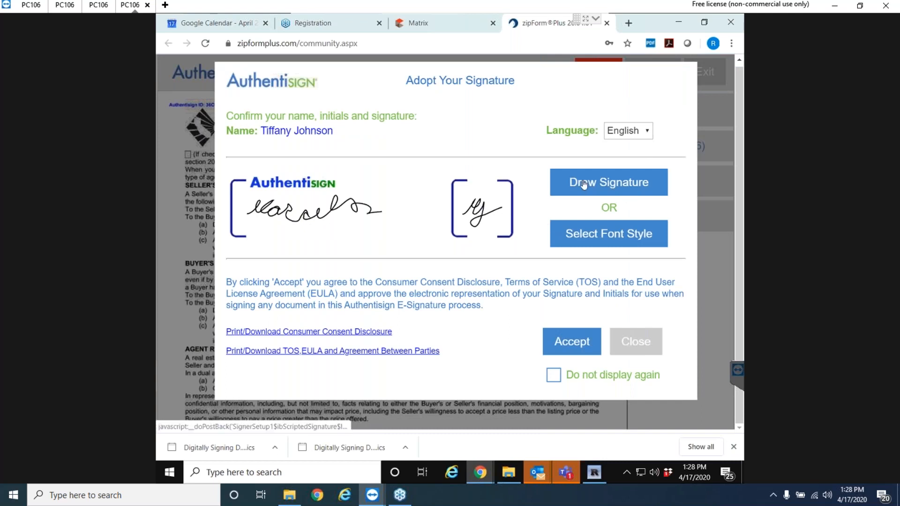
Adopt the second script font signature, opt out of future prompts, and accept the terms.
click(624, 242)
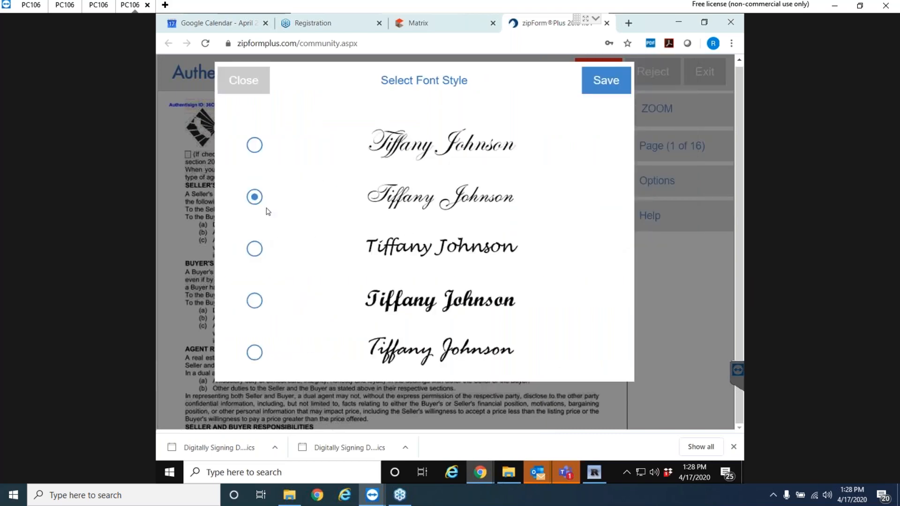
click(612, 83)
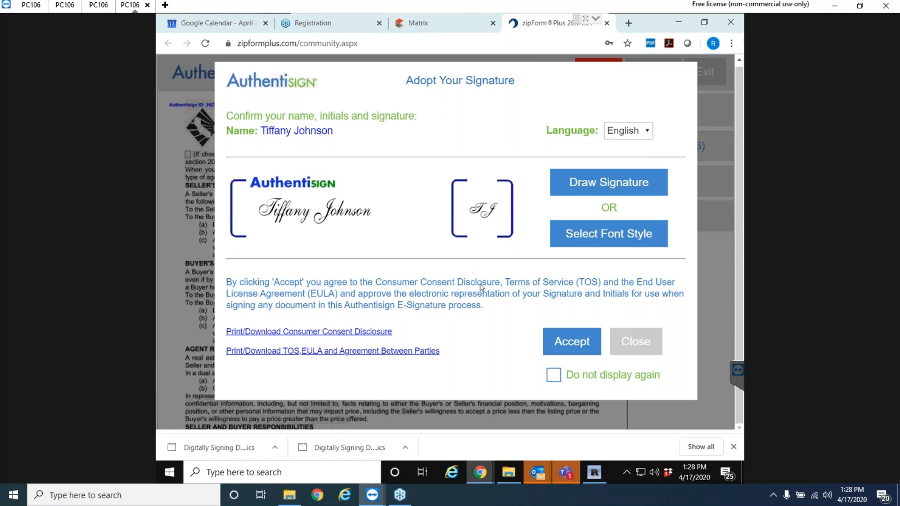
click(553, 378)
click(571, 348)
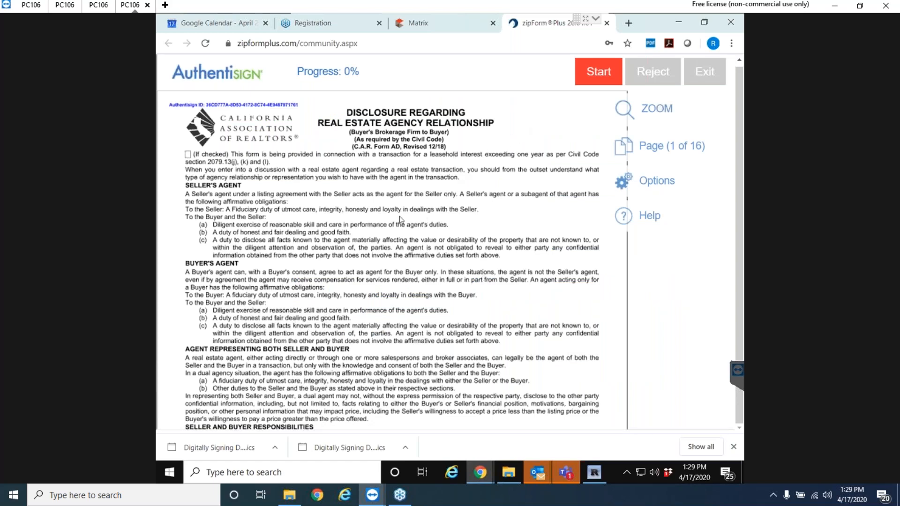
Sign the first buyer field, the page 3 buyer line and the wire fraud advisory.
scroll(401, 221, down, 6)
scroll(402, 221, up, 6)
scroll(428, 228, down, 6)
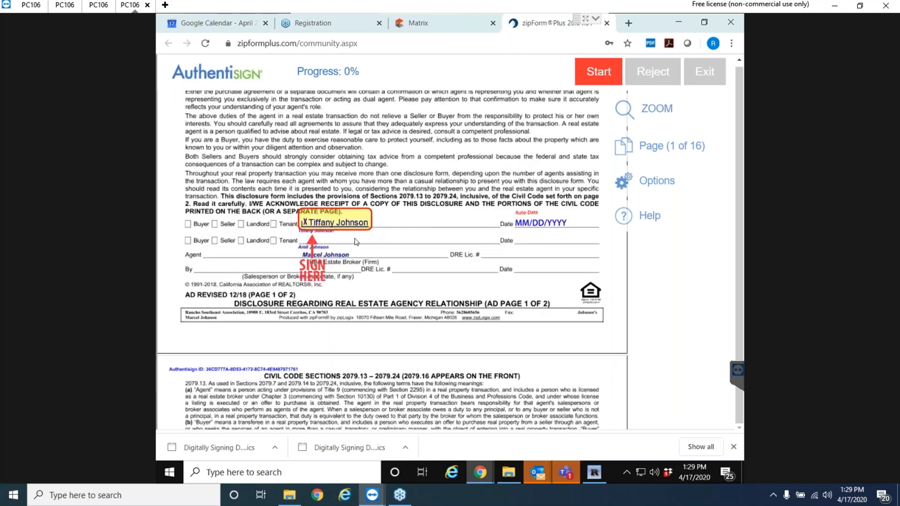
click(308, 230)
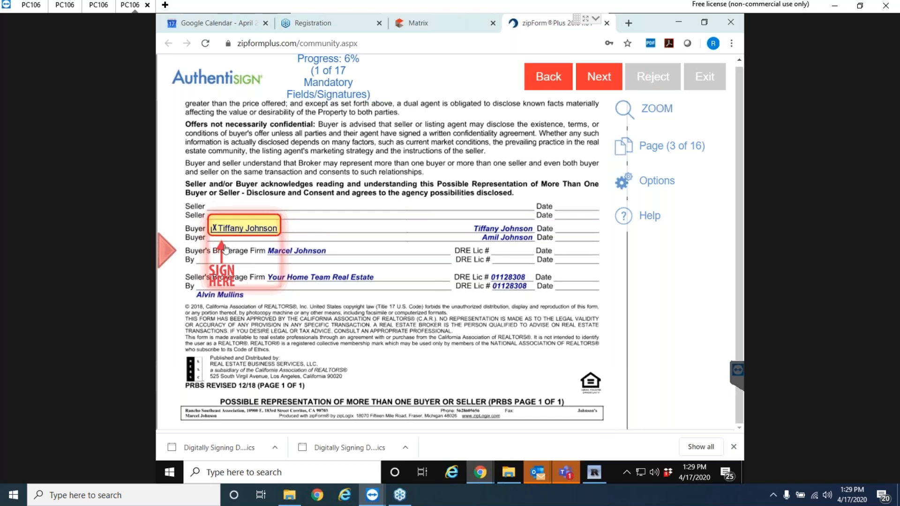
click(218, 230)
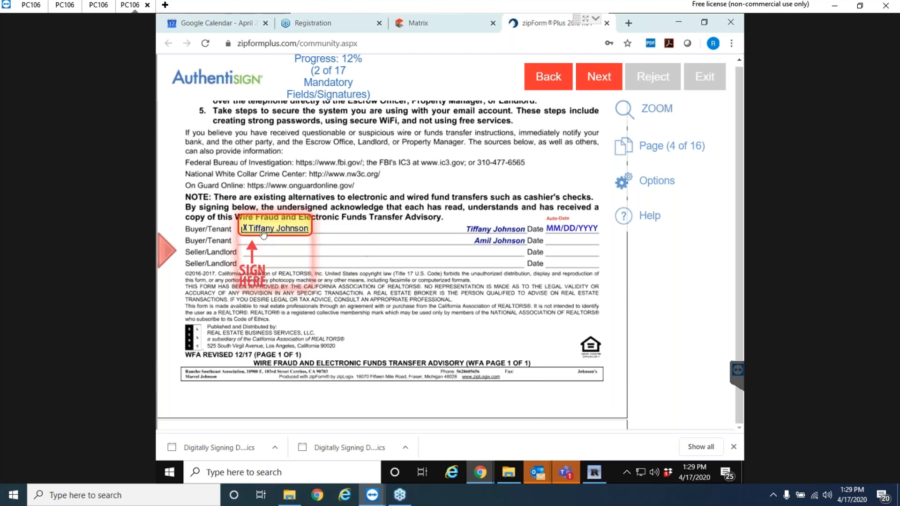
click(264, 234)
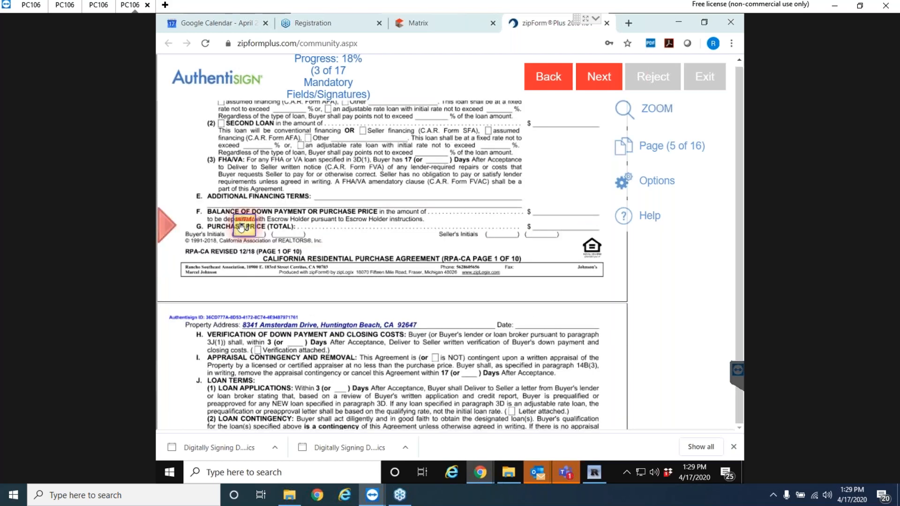
Initial the buyer's initials fields on pages 5 through 11.
click(241, 228)
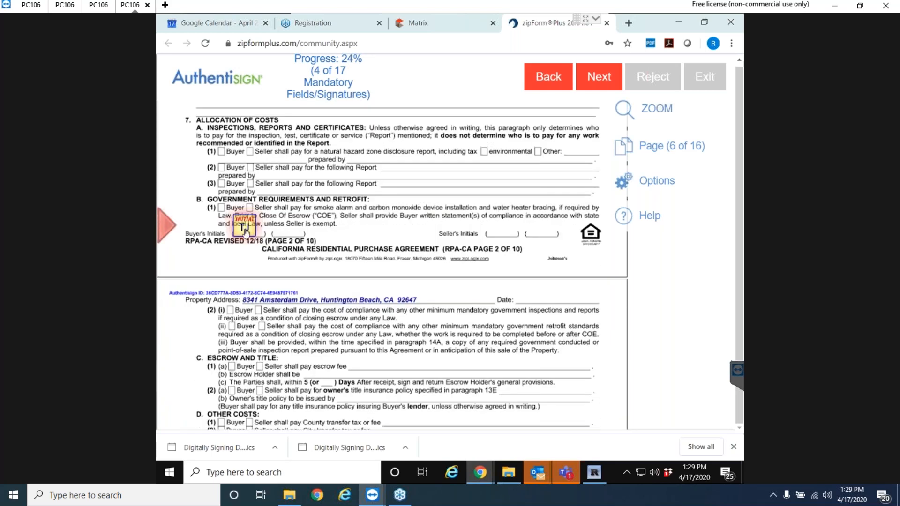
click(245, 228)
click(244, 229)
click(244, 228)
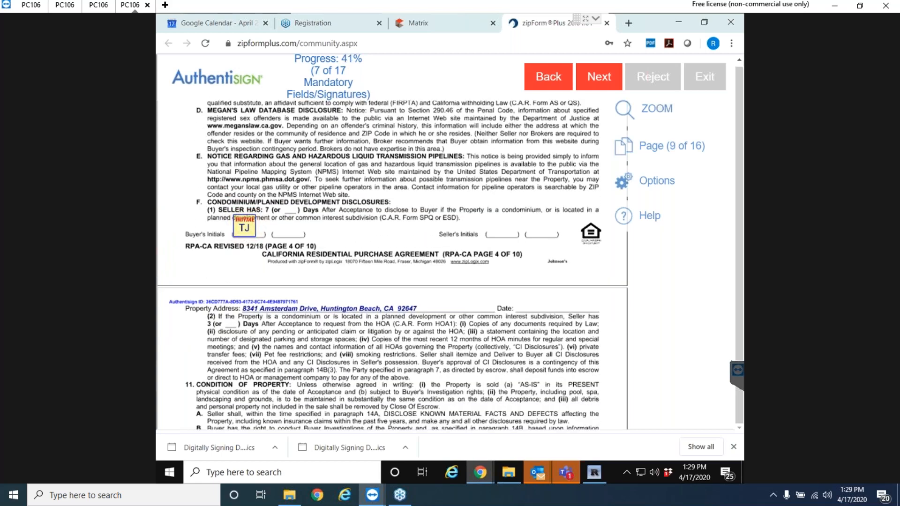
click(244, 229)
click(244, 229)
click(244, 228)
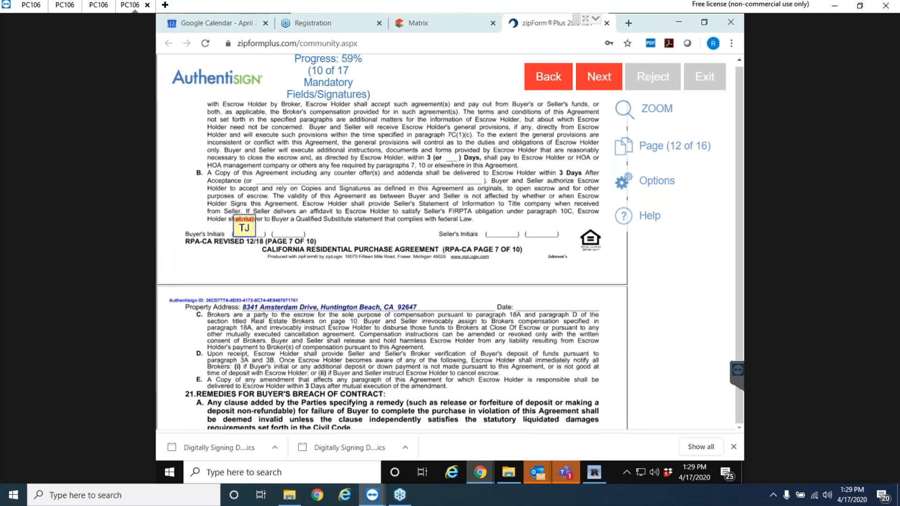
Initial the liquidated damages and arbitration clauses and the next Buyer's Initials field.
click(322, 226)
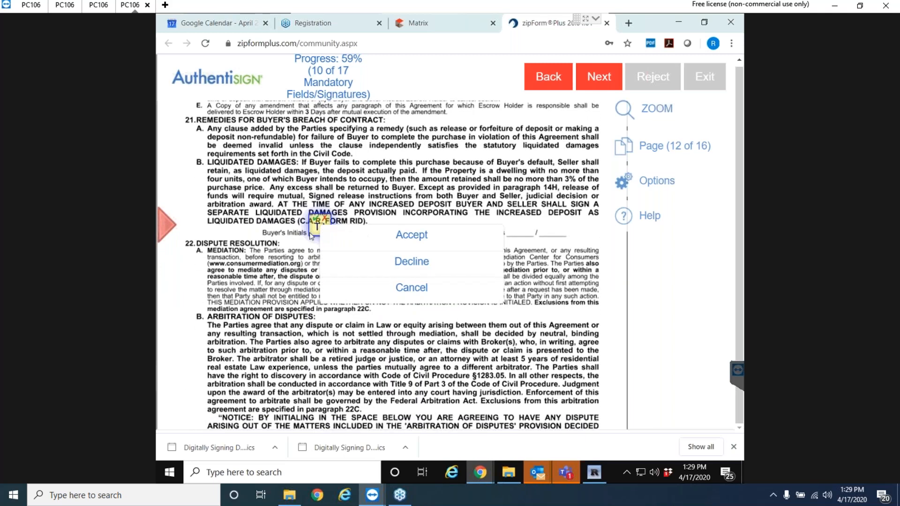
click(299, 242)
click(319, 228)
click(413, 236)
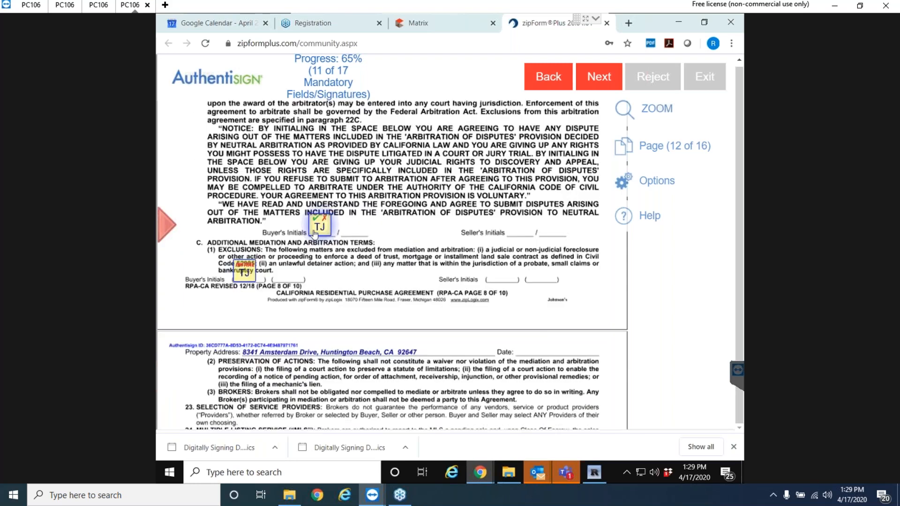
click(319, 229)
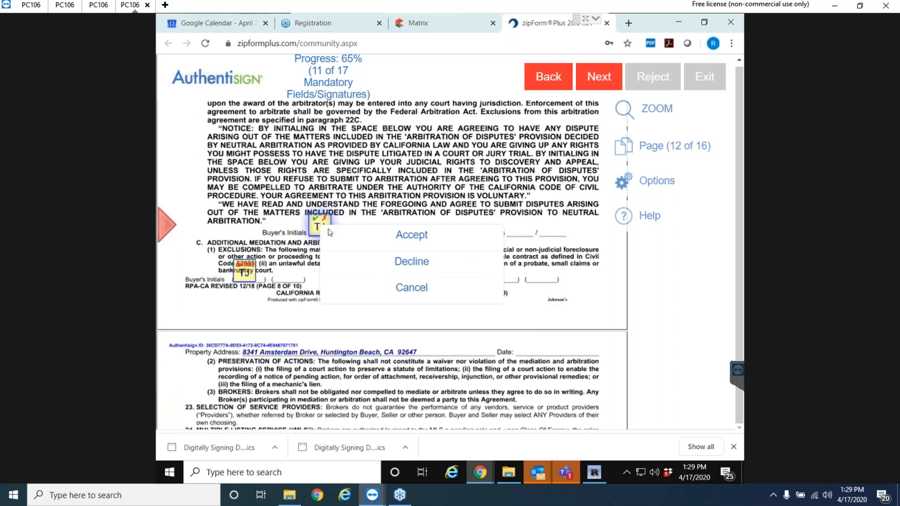
click(421, 238)
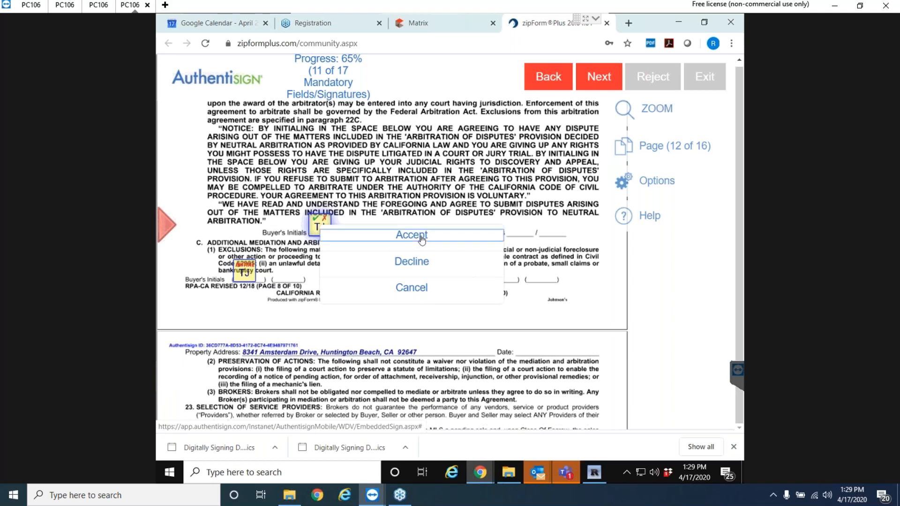
click(244, 228)
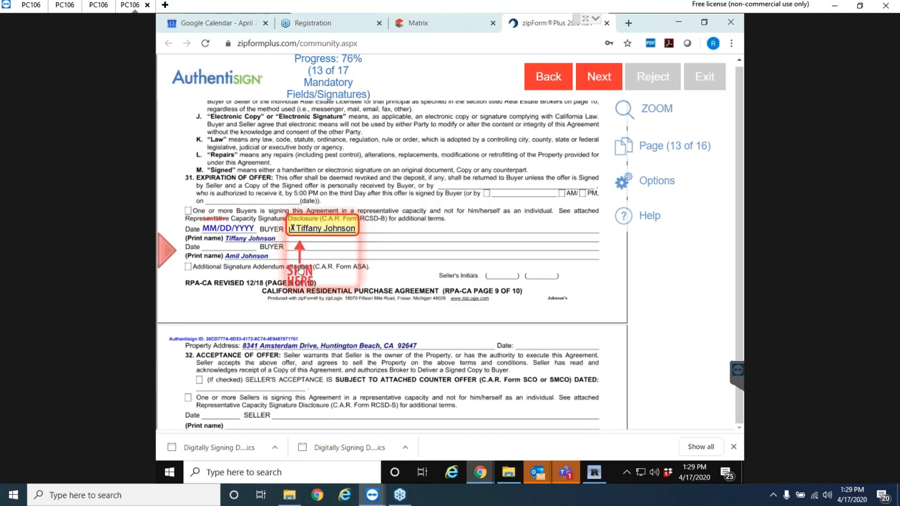
Sign the remaining page 9, page 10, inspection and privacy advisory fields, then complete signing.
click(301, 269)
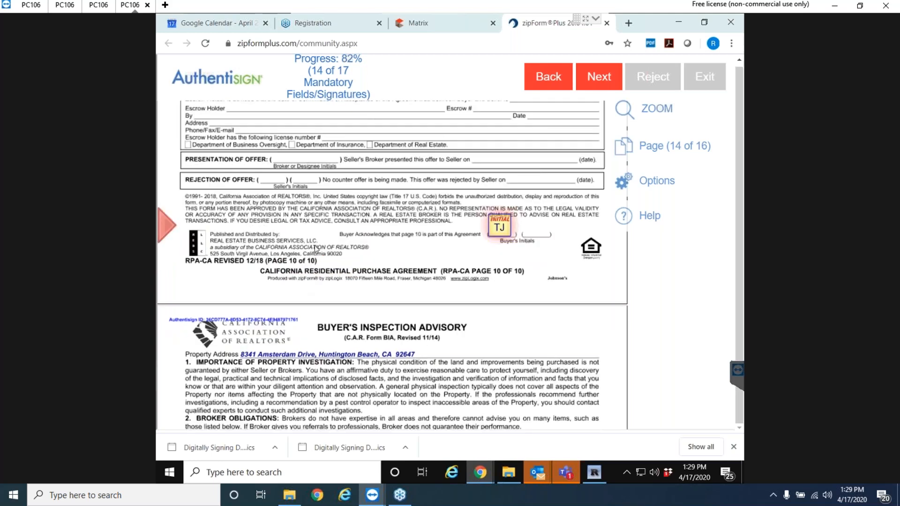
click(499, 227)
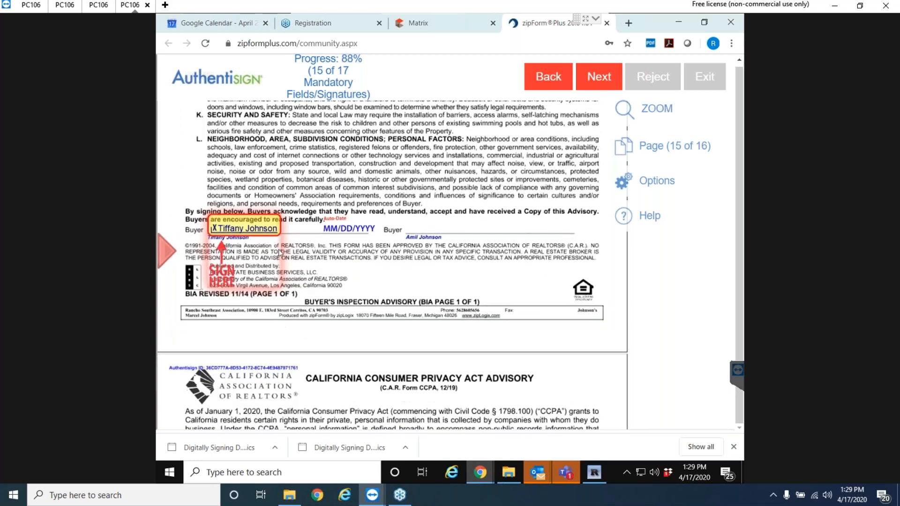
click(230, 261)
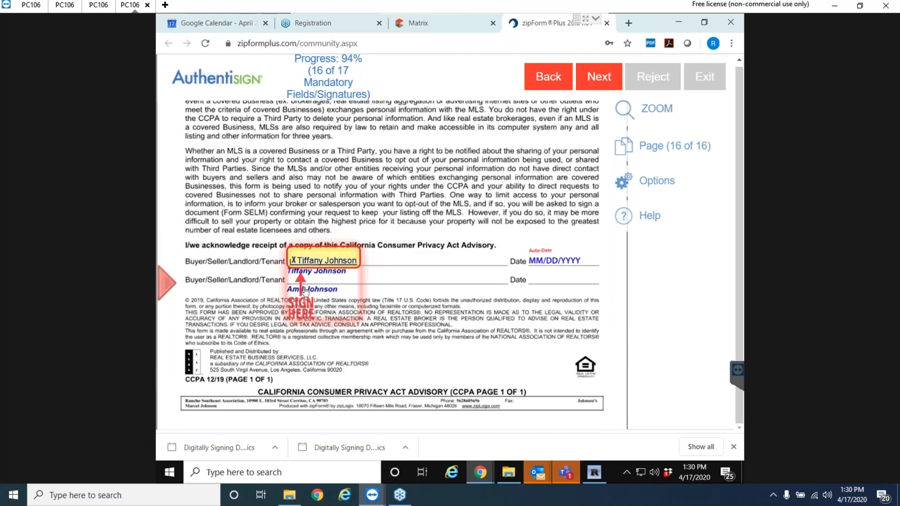
click(309, 261)
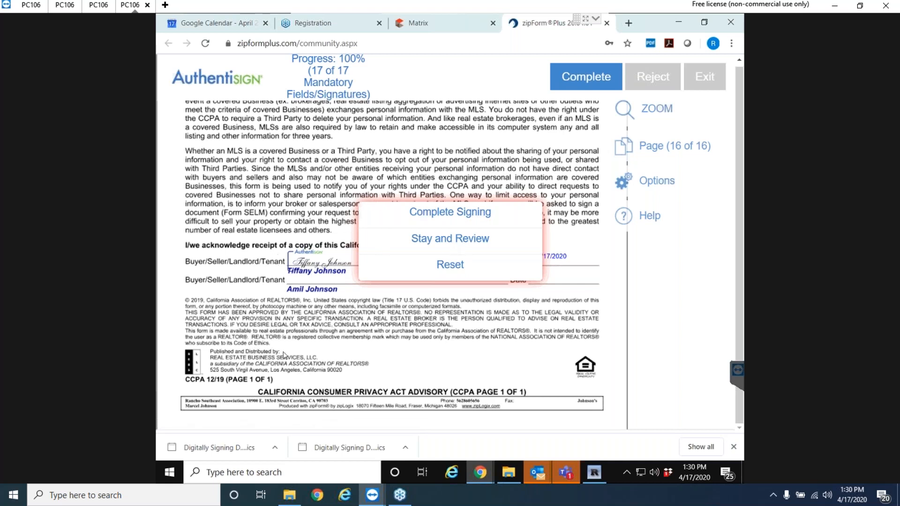
click(451, 220)
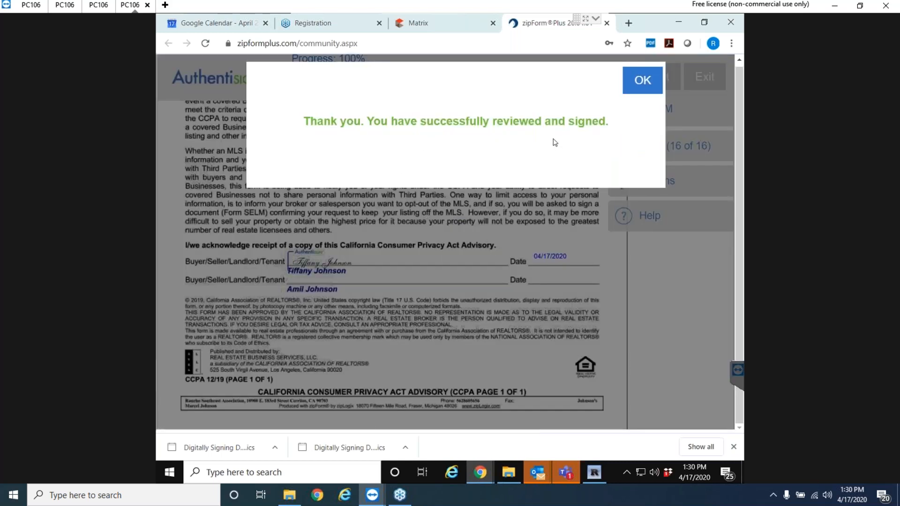
click(639, 80)
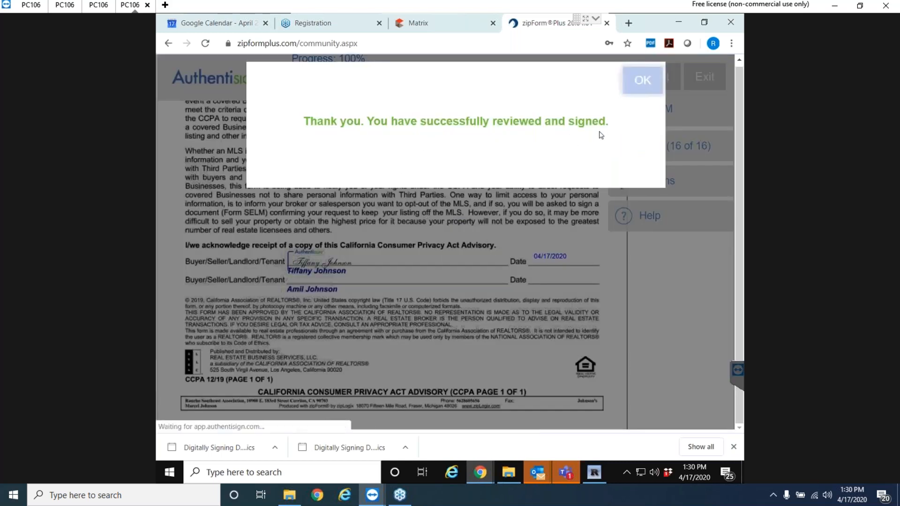
click(607, 22)
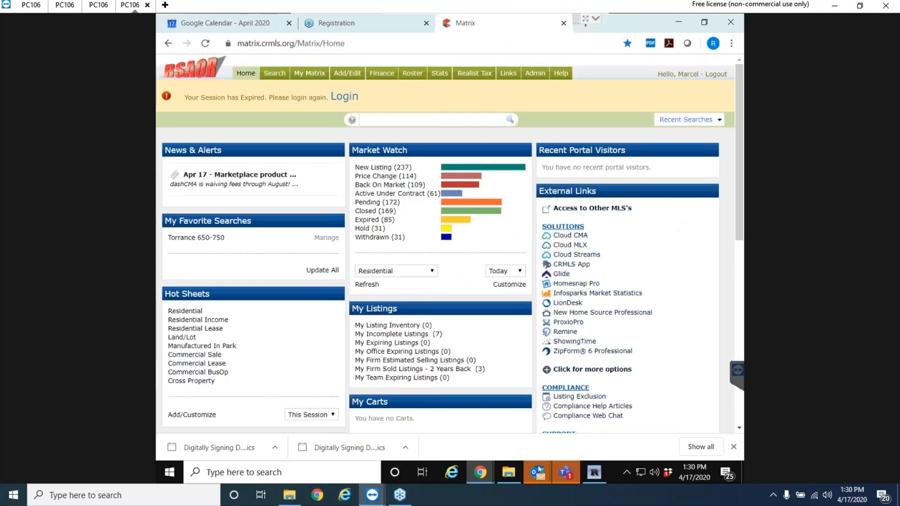
mouse_move(537, 472)
click(466, 430)
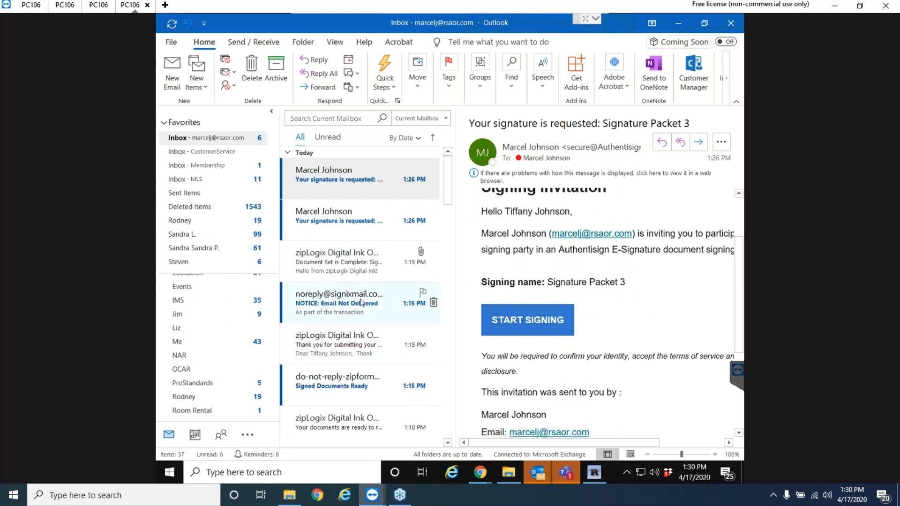
click(342, 183)
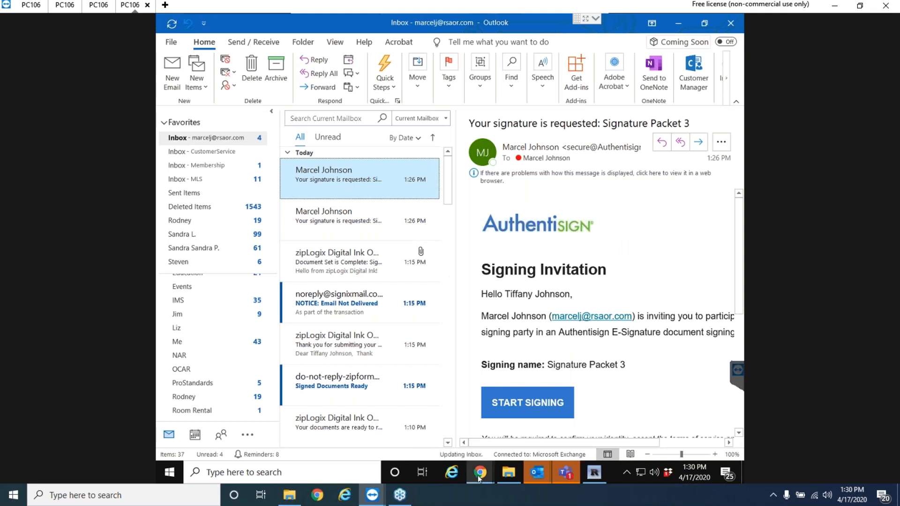
Open the buyer's transaction documents and the Signature Packet 3 folder holding the signed PDF and certificate.
mouse_move(479, 476)
click(542, 403)
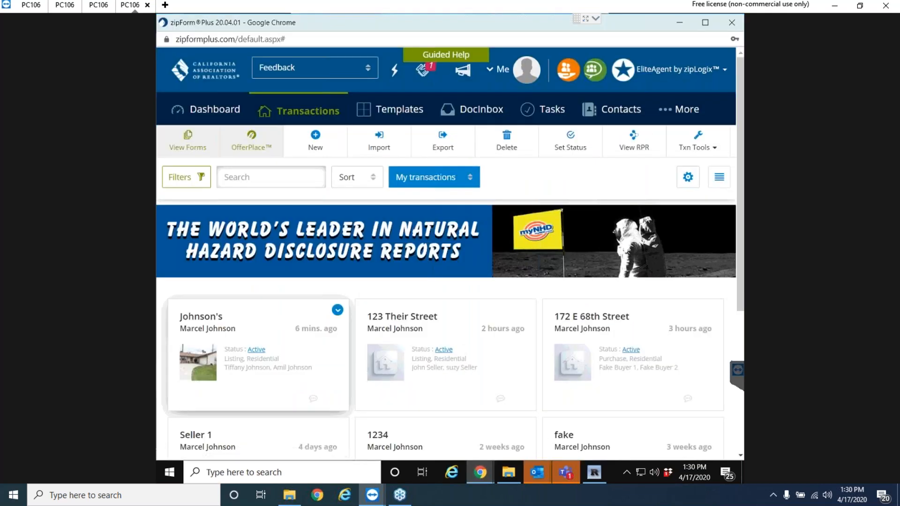
click(339, 303)
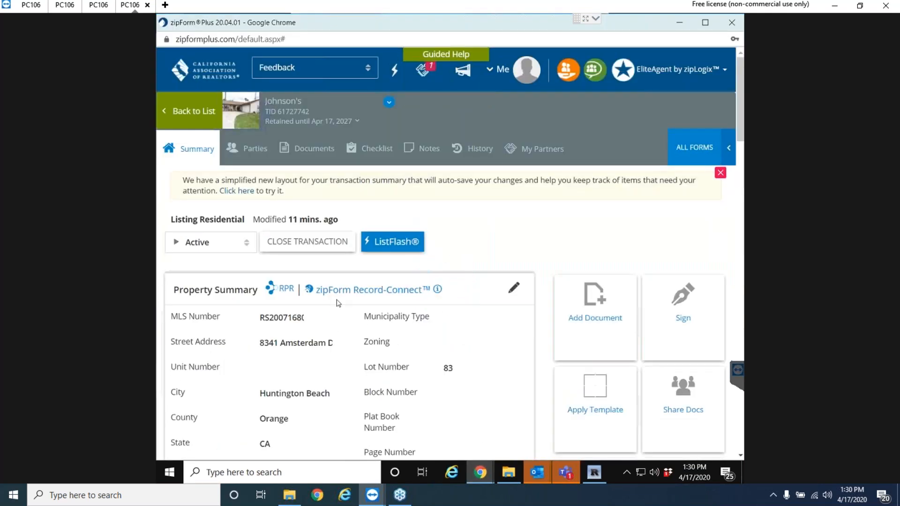
click(318, 150)
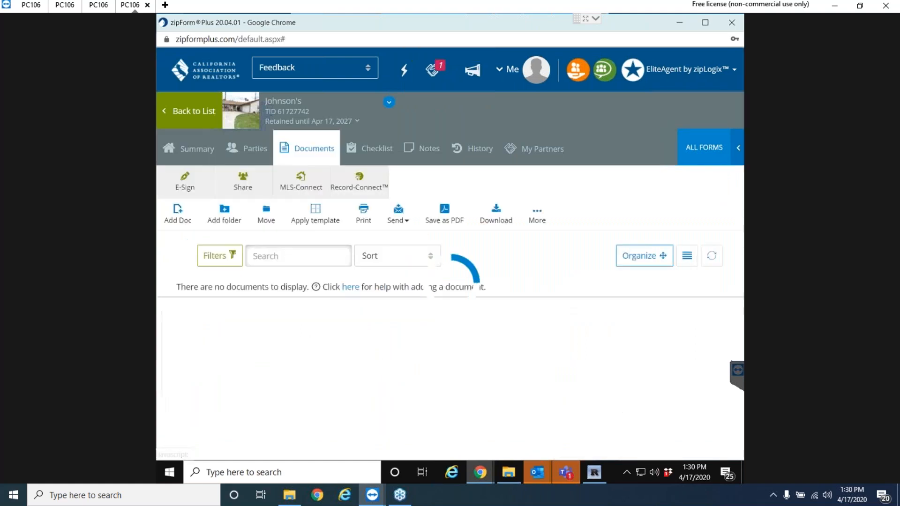
scroll(444, 352, down, 10)
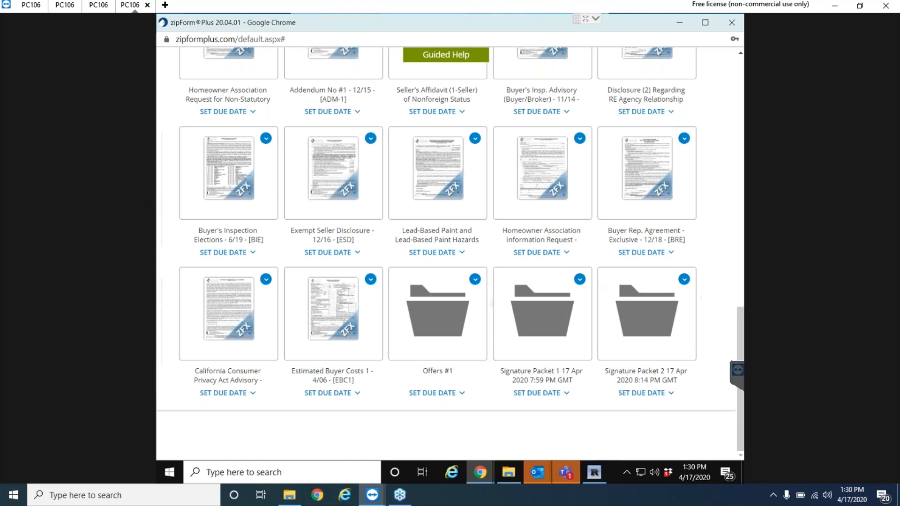
drag(739, 322, 722, 55)
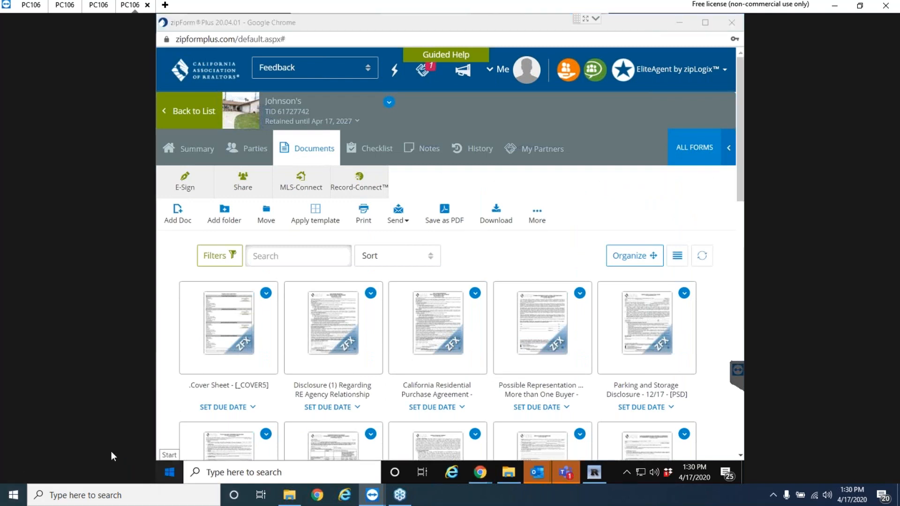
click(180, 117)
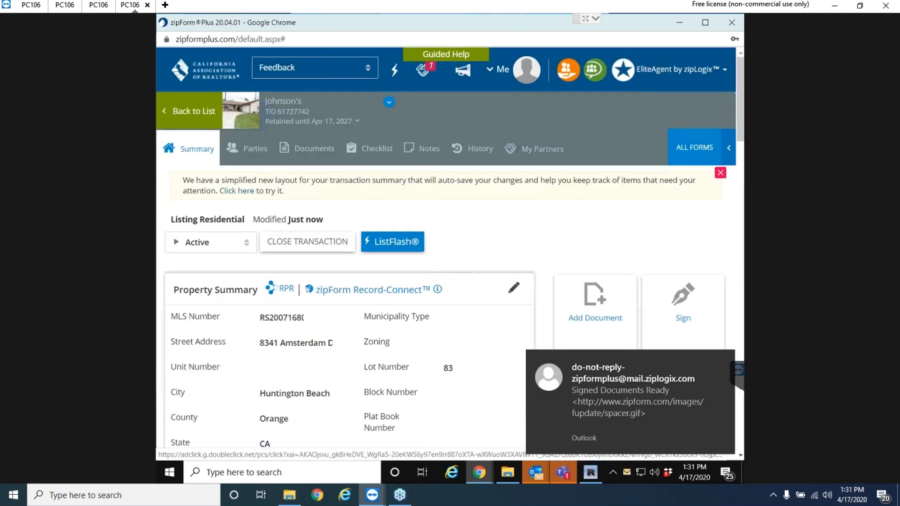
click(302, 157)
scroll(422, 328, down, 10)
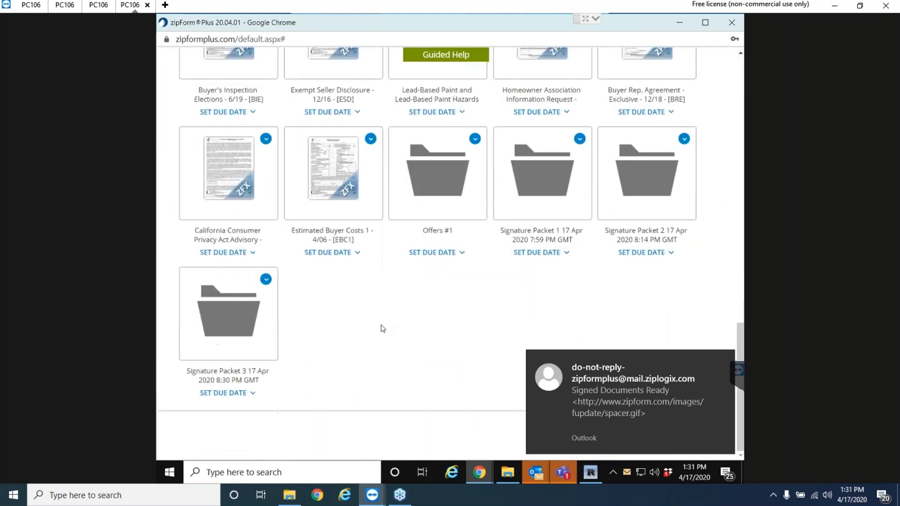
click(221, 323)
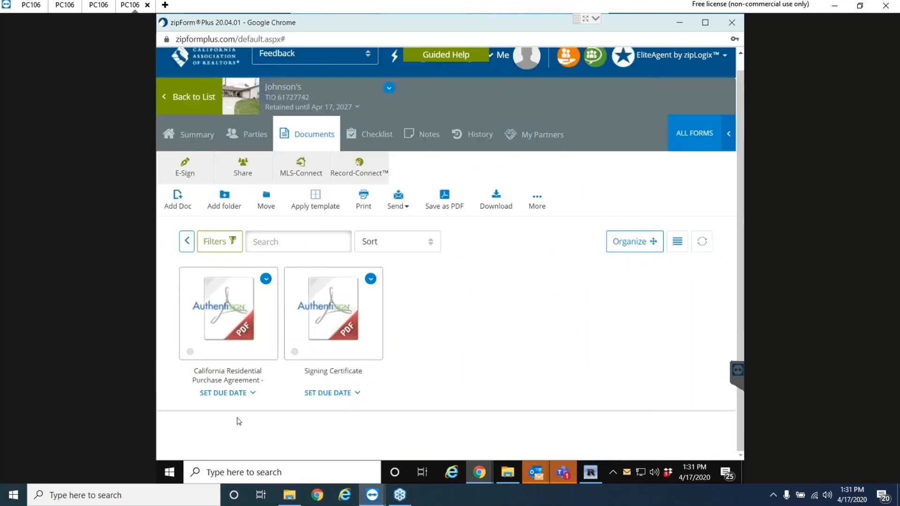
Check the signatures in the signed California Residential Purchase Agreement PDF, then go back to the Transactions list.
click(230, 382)
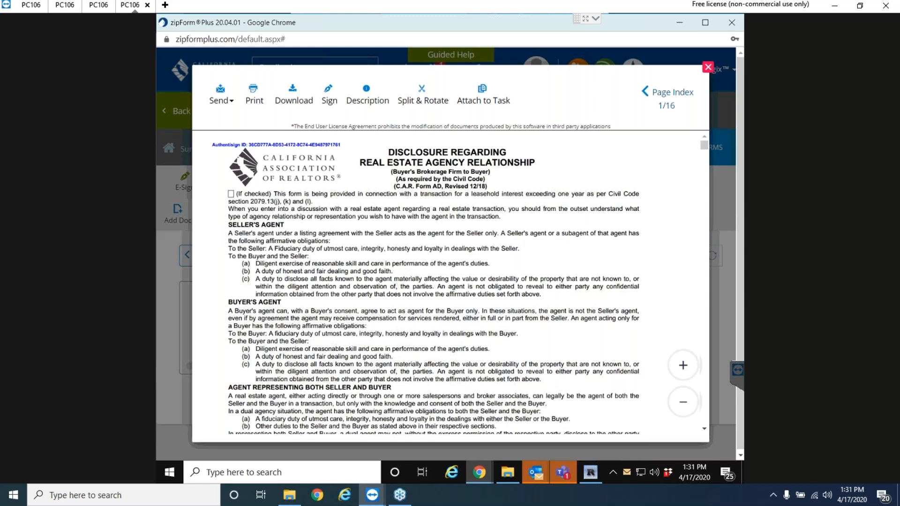
scroll(405, 370, down, 15)
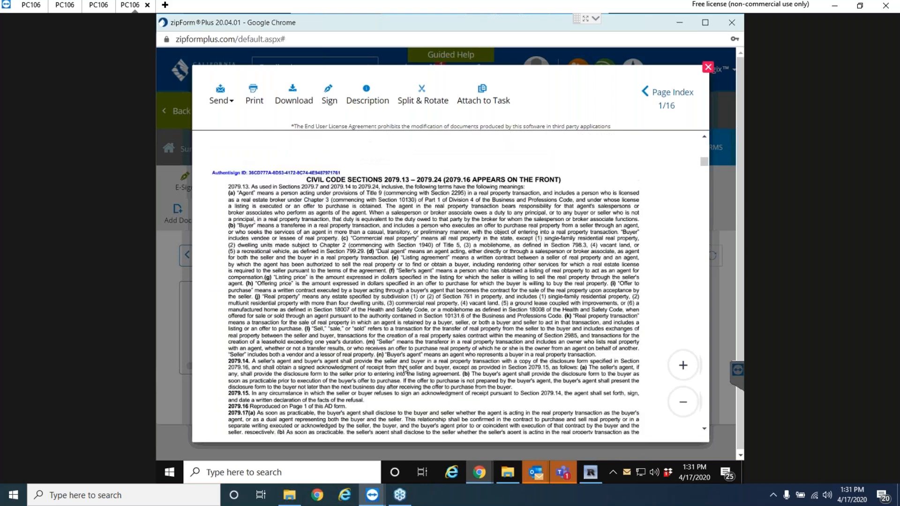
scroll(405, 370, up, 5)
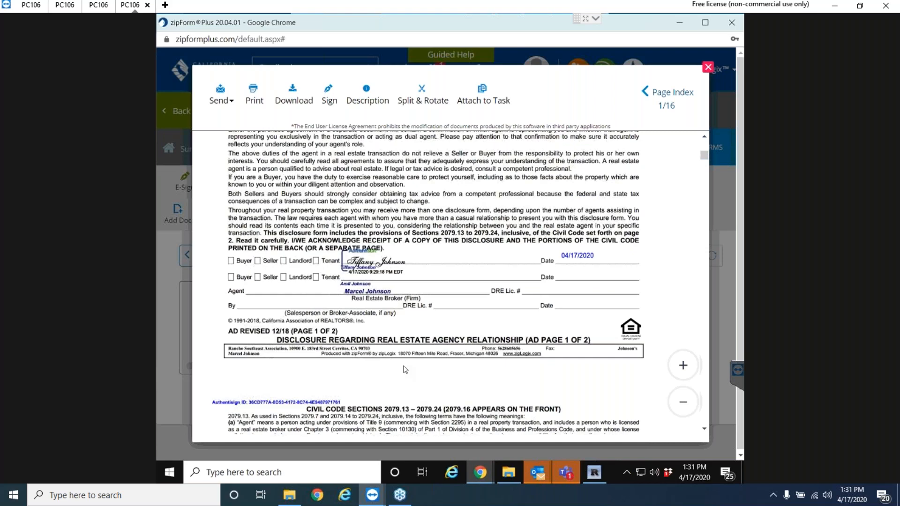
scroll(406, 369, down, 15)
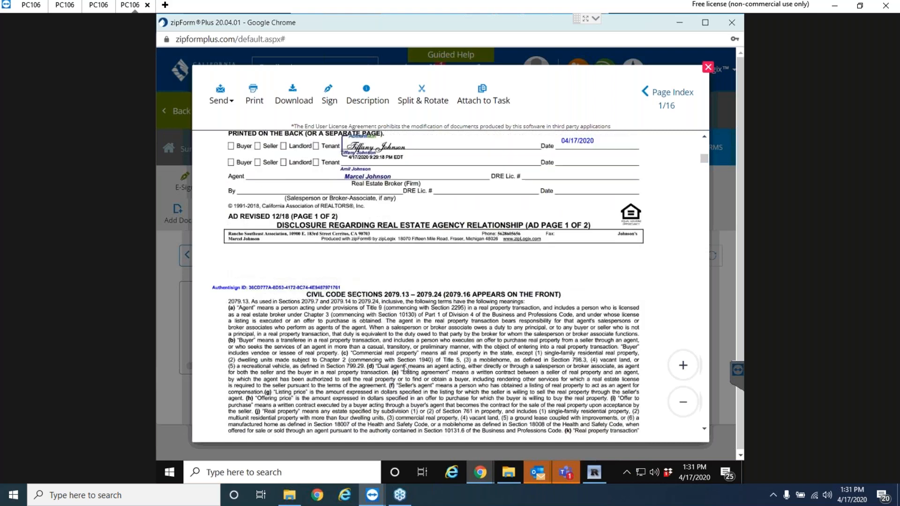
scroll(407, 377, down, 10)
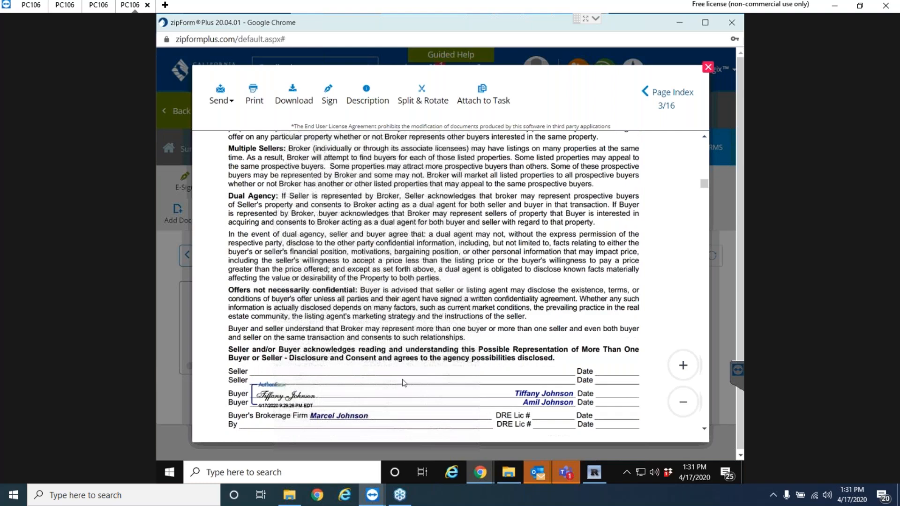
scroll(396, 387, down, 10)
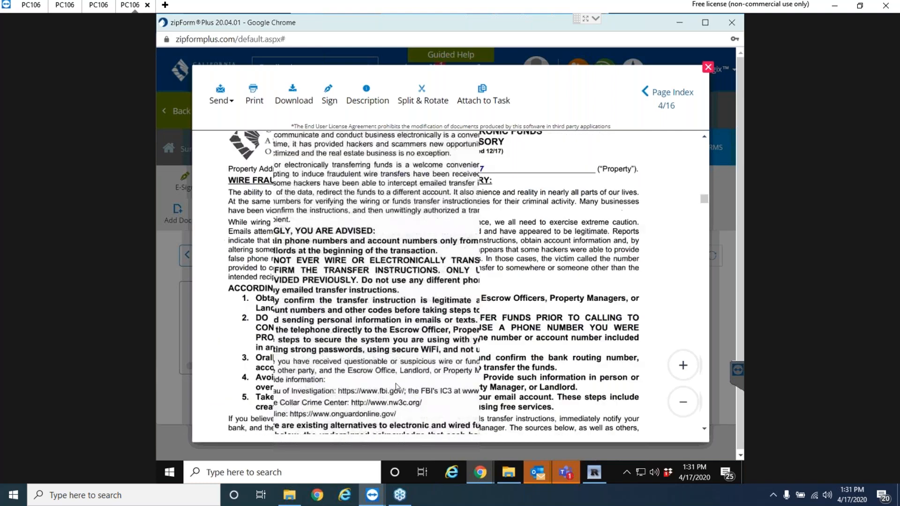
scroll(389, 391, up, 20)
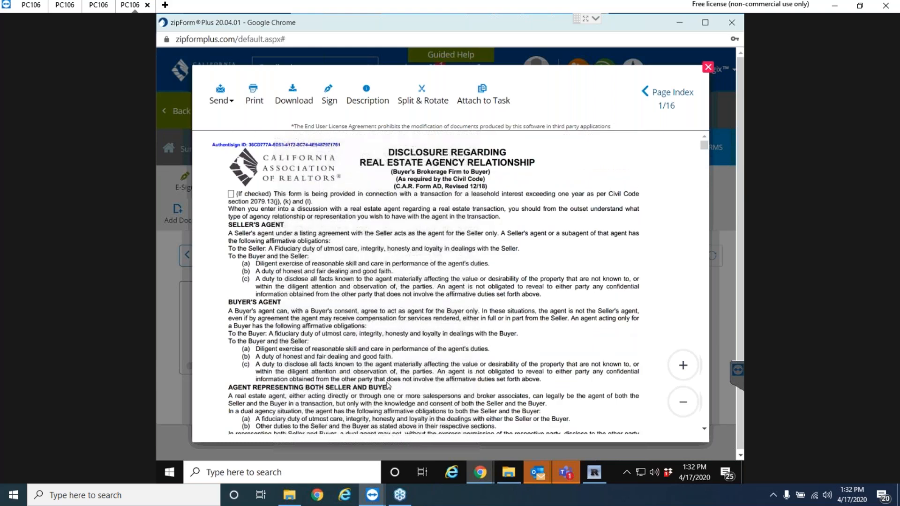
click(708, 68)
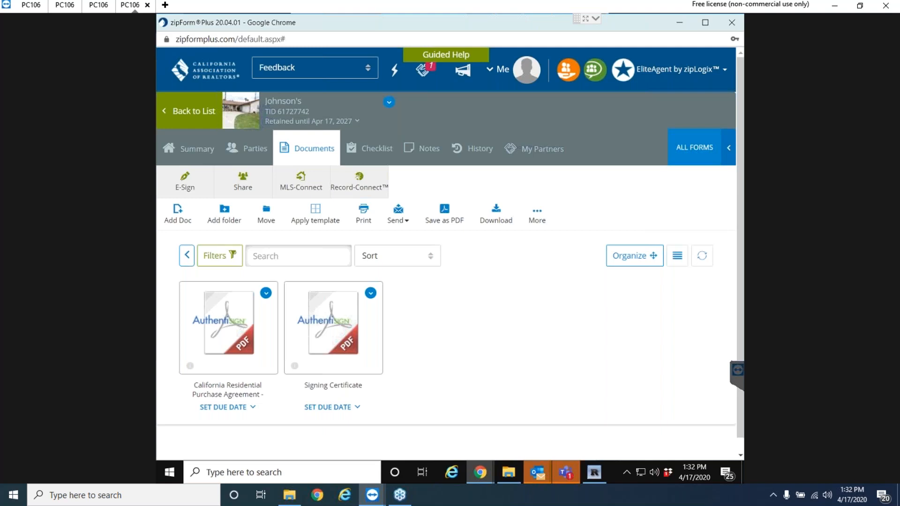
click(178, 111)
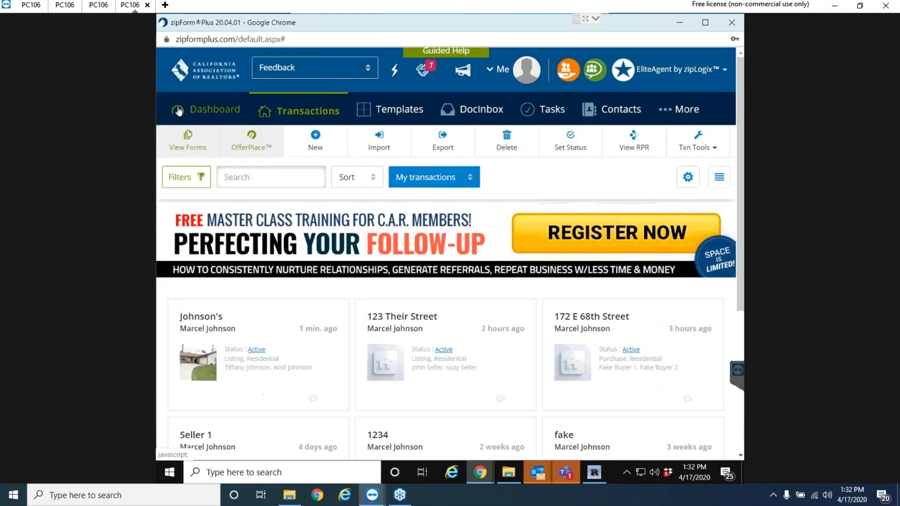